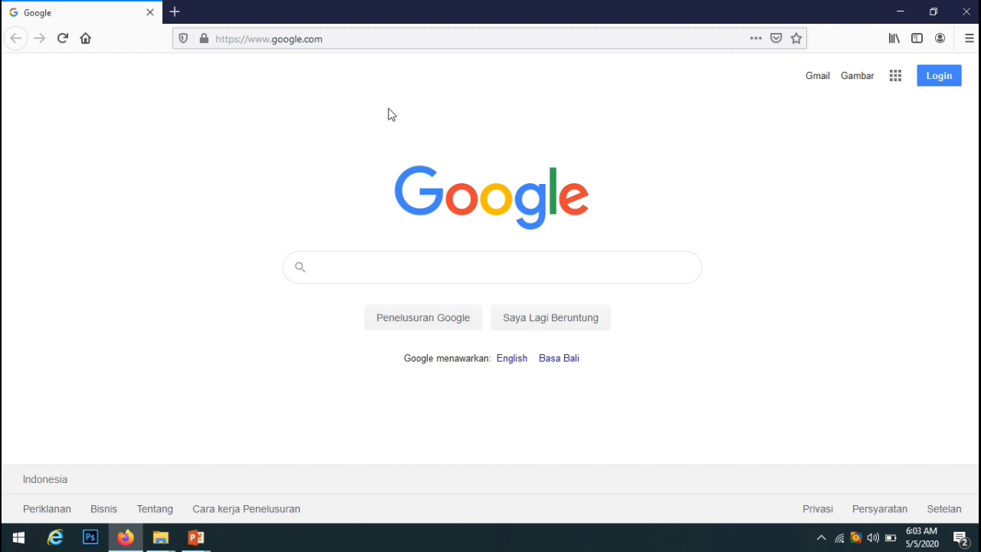
# - Search Google for 'quipper school'
pyautogui.click(415, 267)
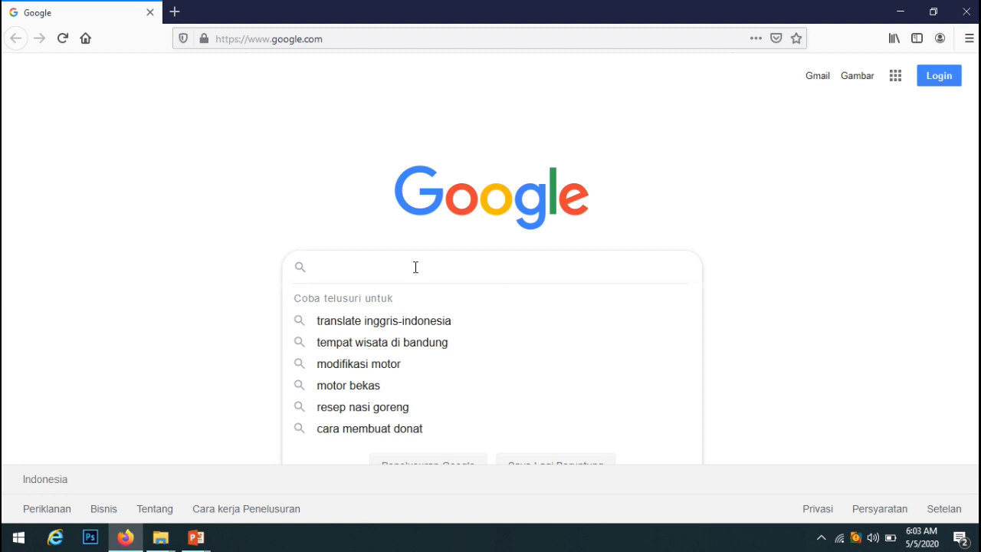
pyautogui.write('quipper')
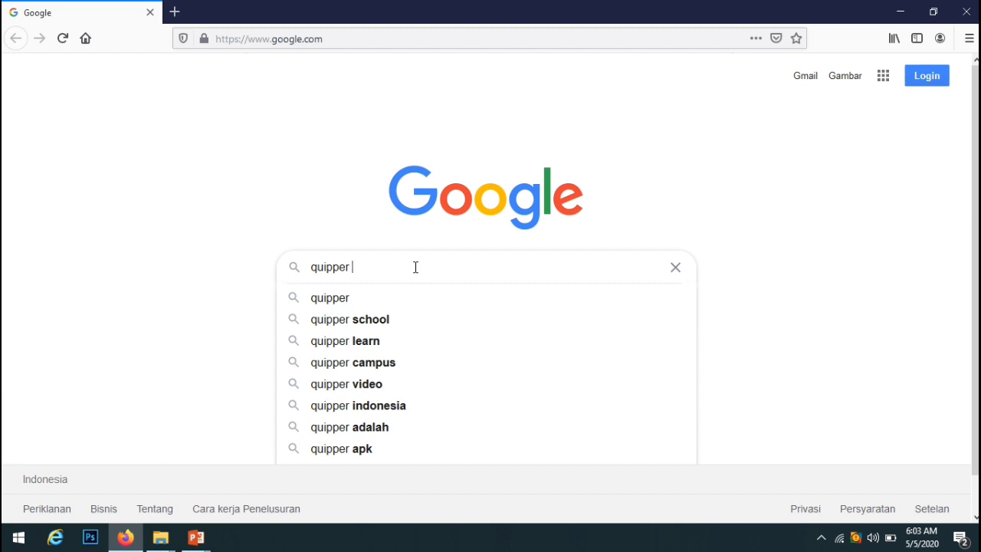
pyautogui.write(' schoo')
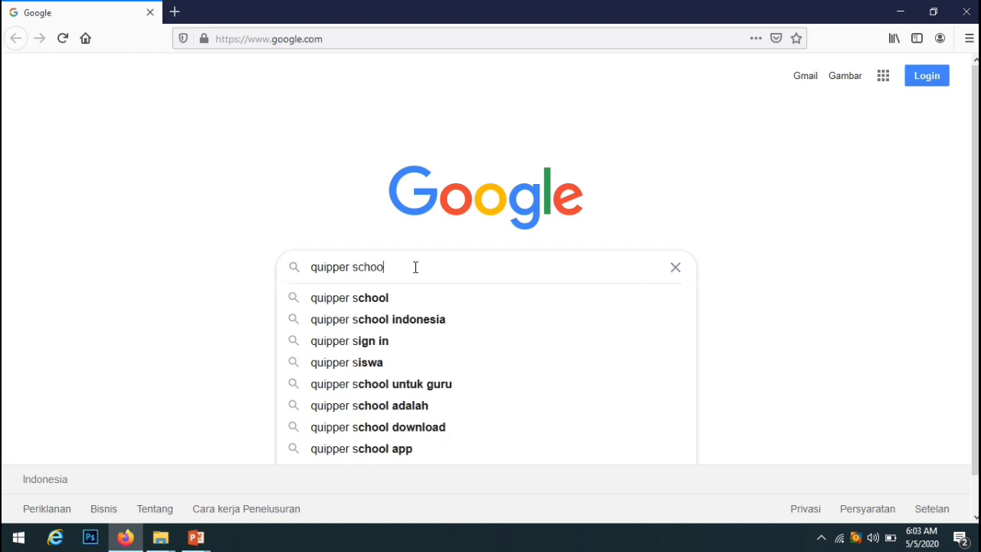
pyautogui.write('l')
pyautogui.press('Return')
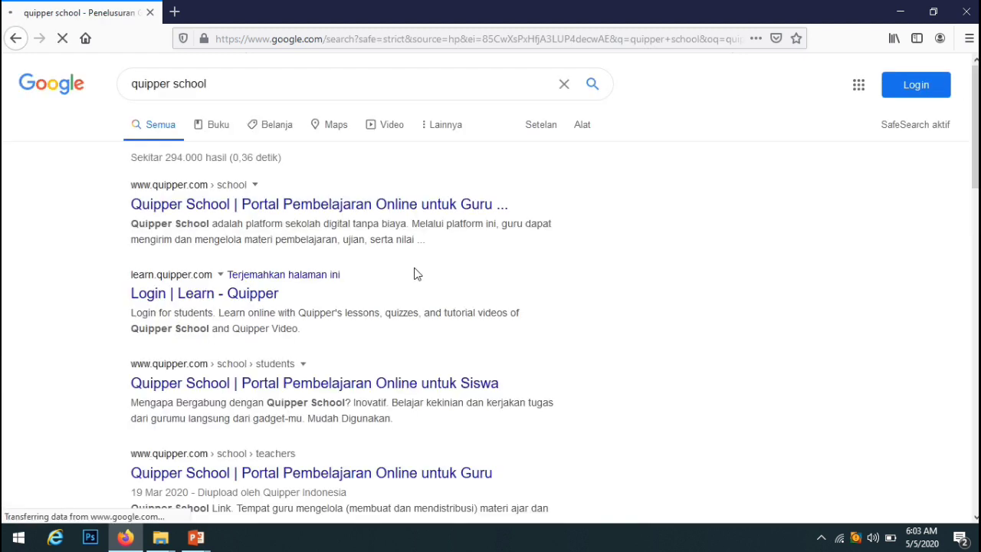
# - Open the Quipper School website and go through the teacher portal to the Masuk sign-in page
pyautogui.click(175, 205)
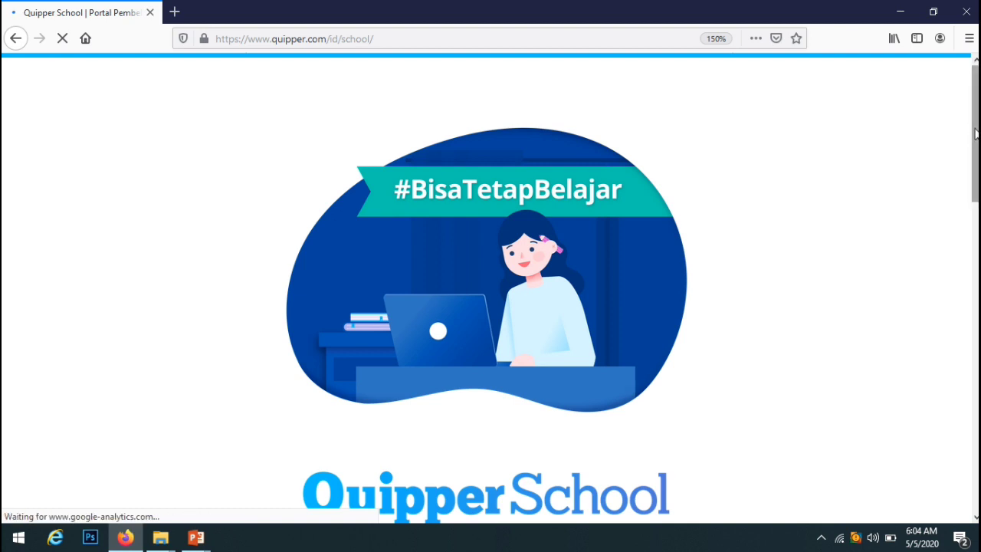
pyautogui.moveTo(976, 133); pyautogui.dragTo(976, 286)
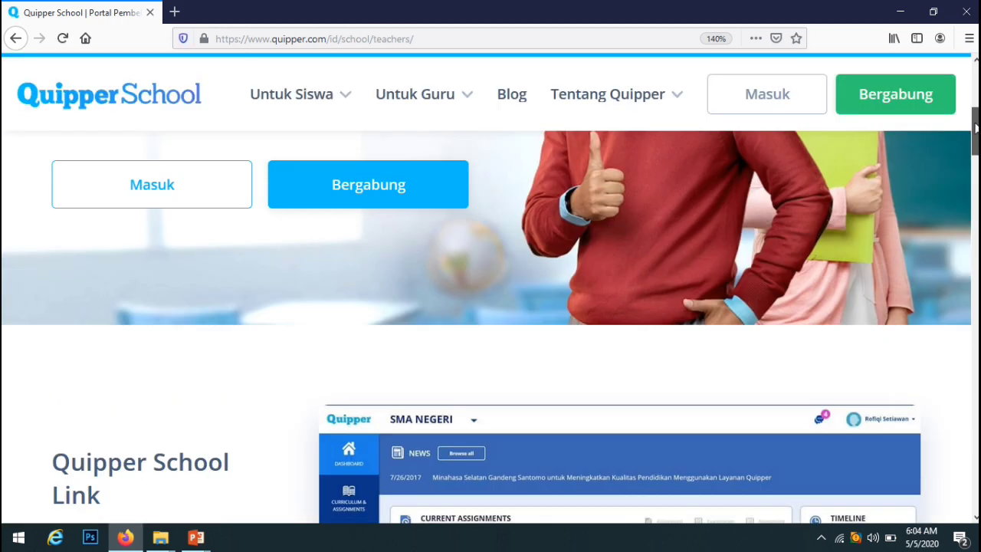
pyautogui.hotkey('ctrl', '+')
pyautogui.hotkey('ctrl', '+')
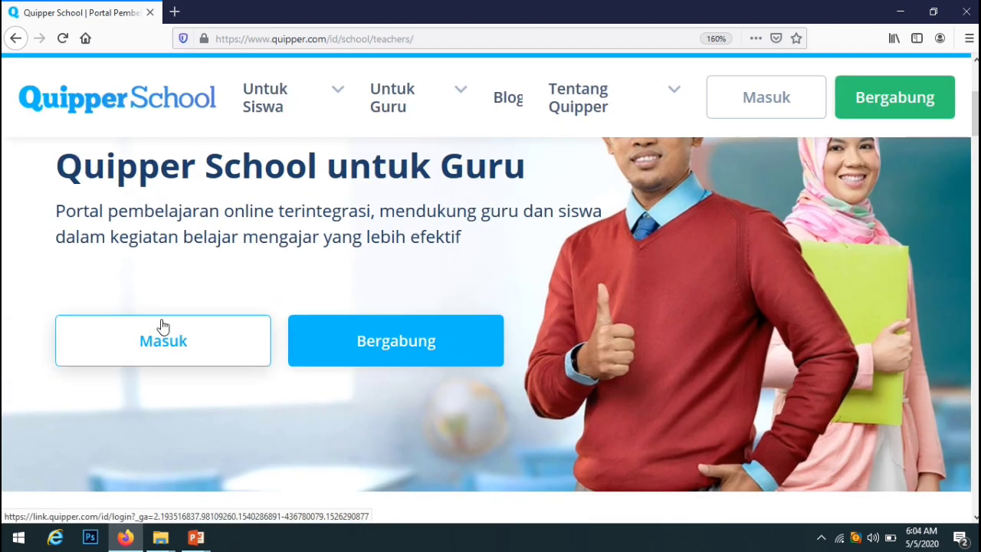
pyautogui.click(203, 399)
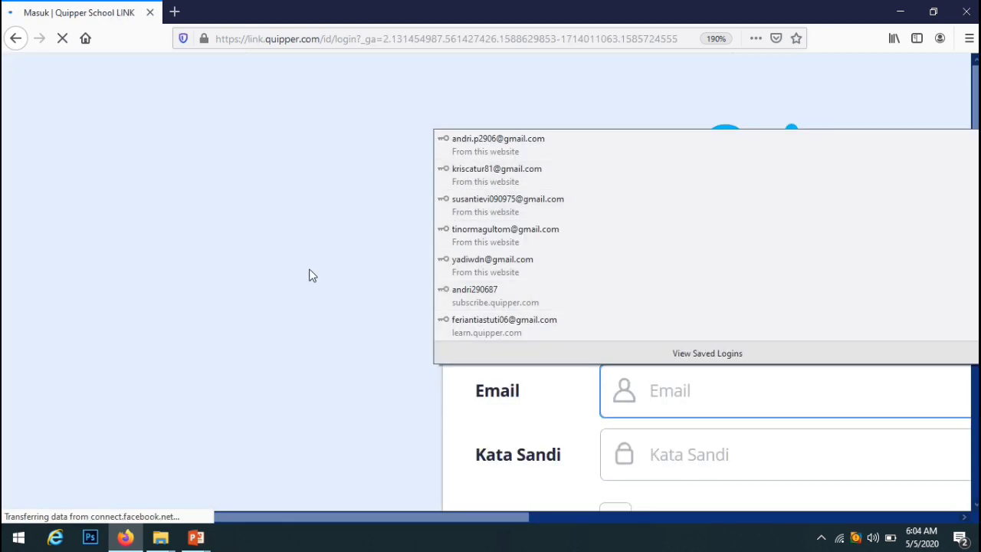
# - Sign in to the teacher account using the browser's saved email and password
pyautogui.hotkey('ctrl', '-')
pyautogui.hotkey('ctrl', '-')
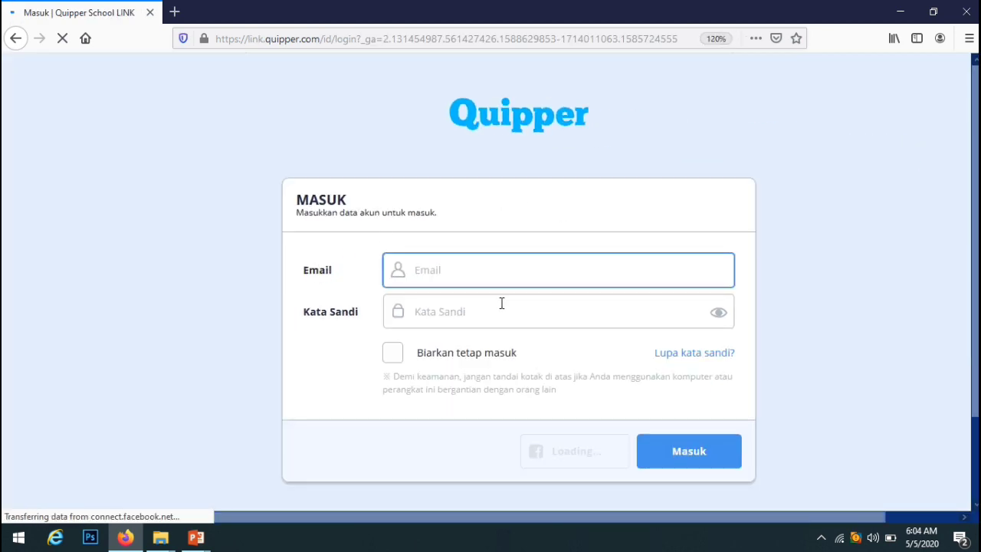
pyautogui.write('a')
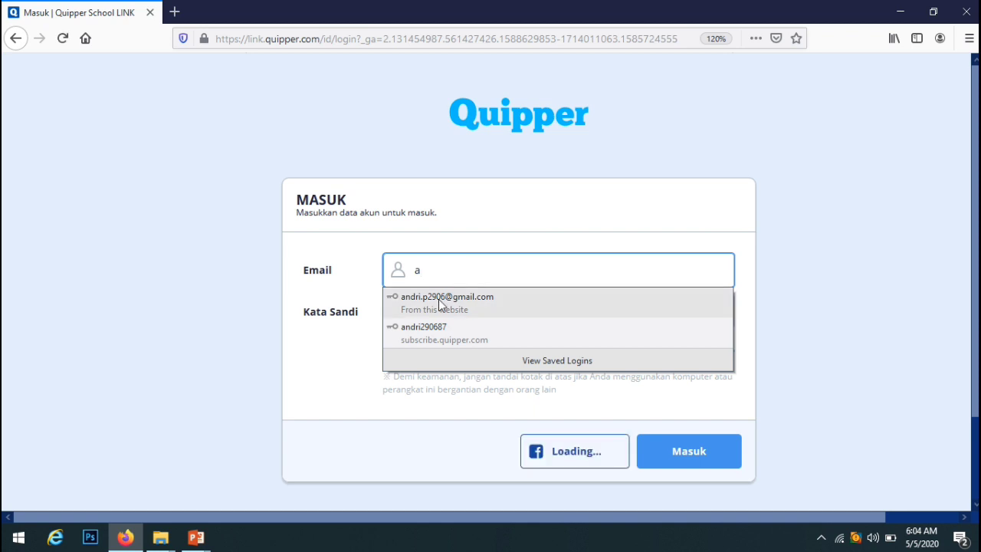
pyautogui.click(442, 309)
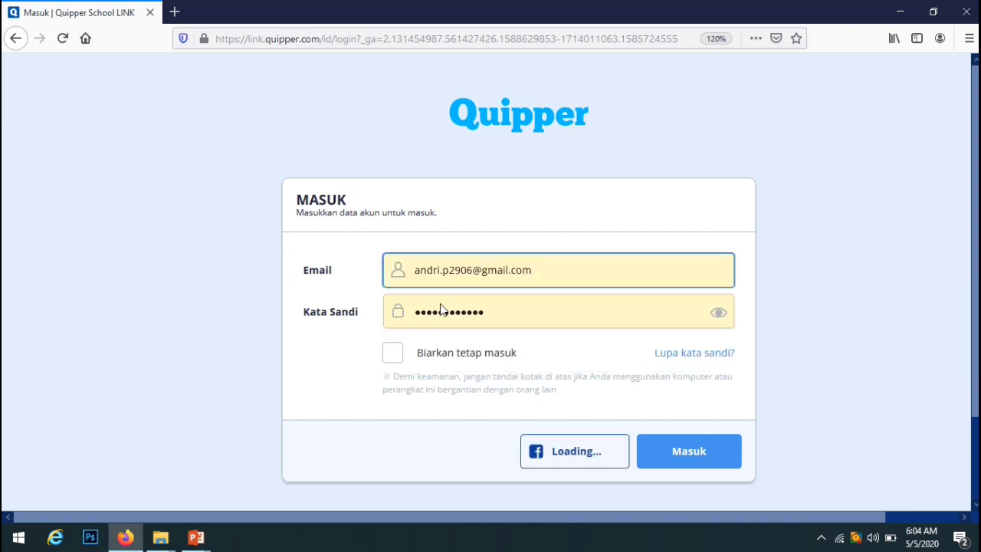
pyautogui.click(690, 462)
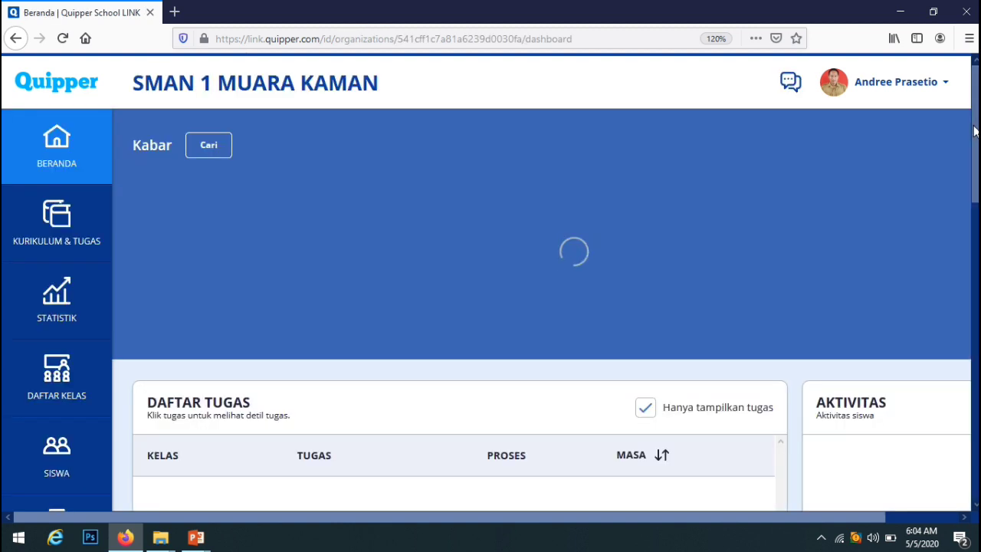
# - Open Q-Create from the account dropdown in a new tab, showing the school's six subjects
pyautogui.hotkey('ctrl', '-')
pyautogui.hotkey('ctrl', '-')
pyautogui.hotkey('ctrl', '-')
pyautogui.hotkey('ctrl', '-')
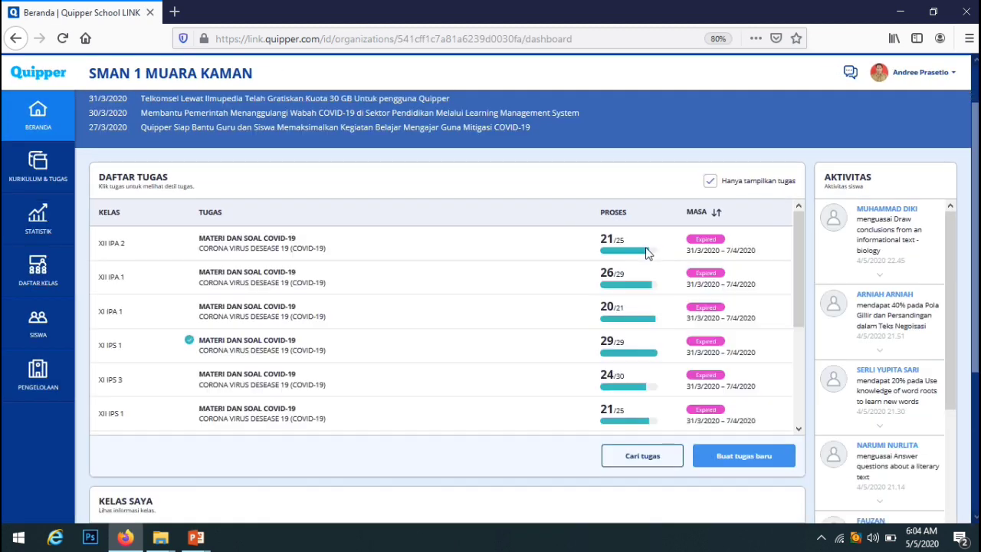
pyautogui.moveTo(973, 186); pyautogui.dragTo(973, 144)
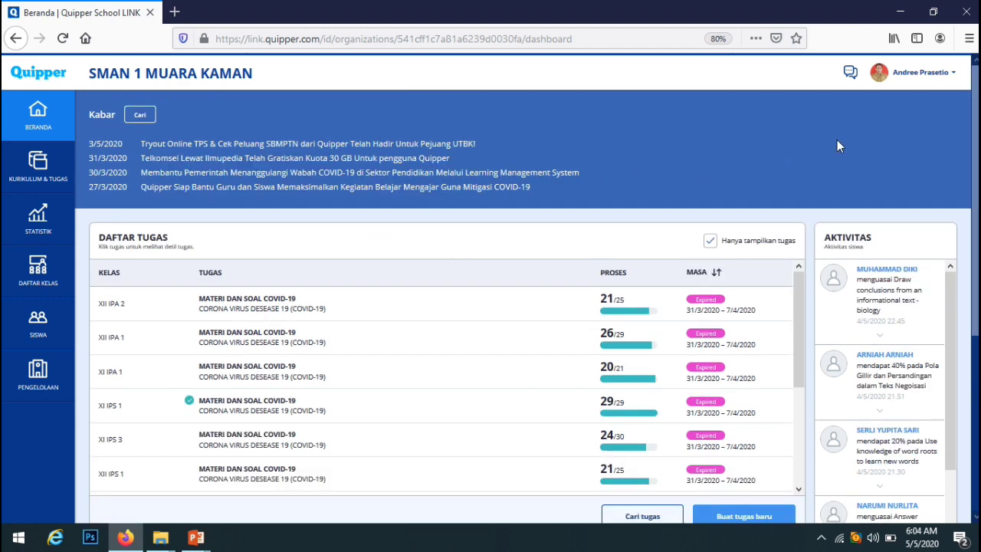
pyautogui.hotkey('ctrl', '+')
pyautogui.hotkey('ctrl', '+')
pyautogui.hotkey('ctrl', '+')
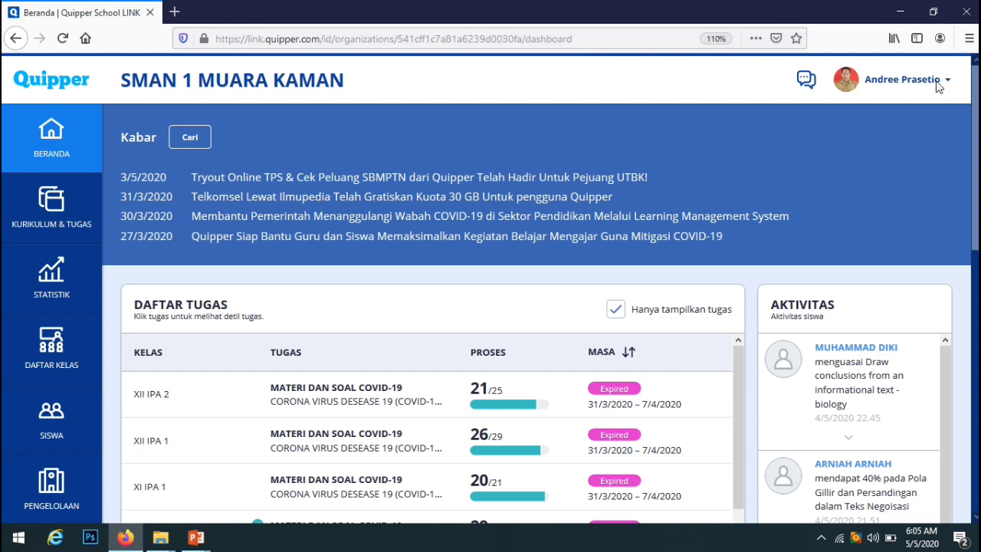
pyautogui.click(949, 83)
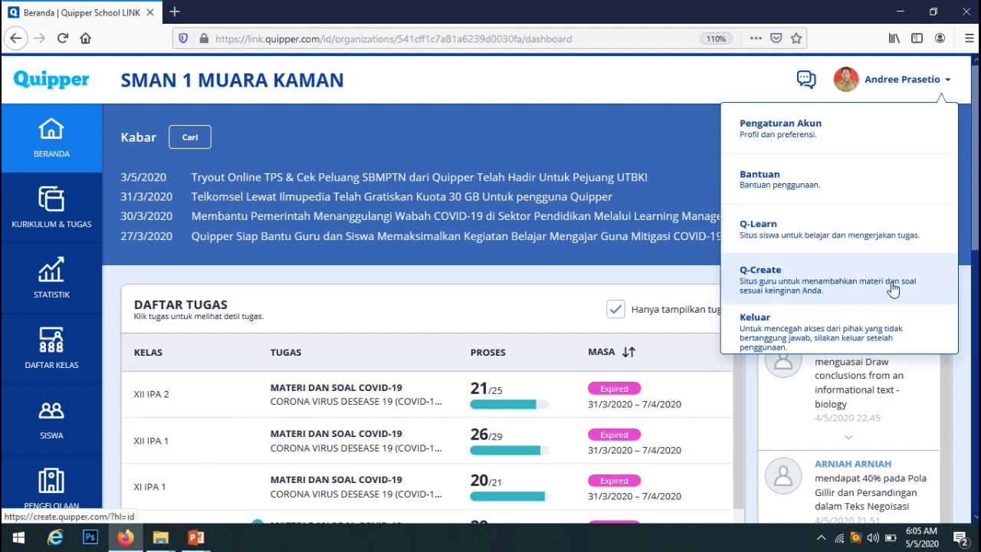
pyautogui.click(767, 283)
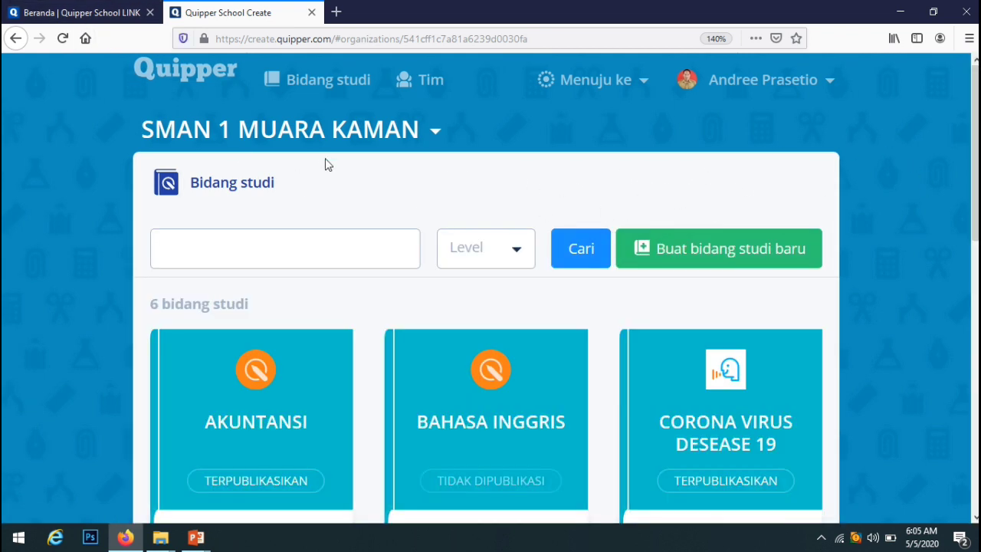
# - Review the existing subject cards and start a new subject with 'Buat bidang studi baru'
pyautogui.scroll(-2, 342, 120)
pyautogui.scroll(-3, 344, 124)
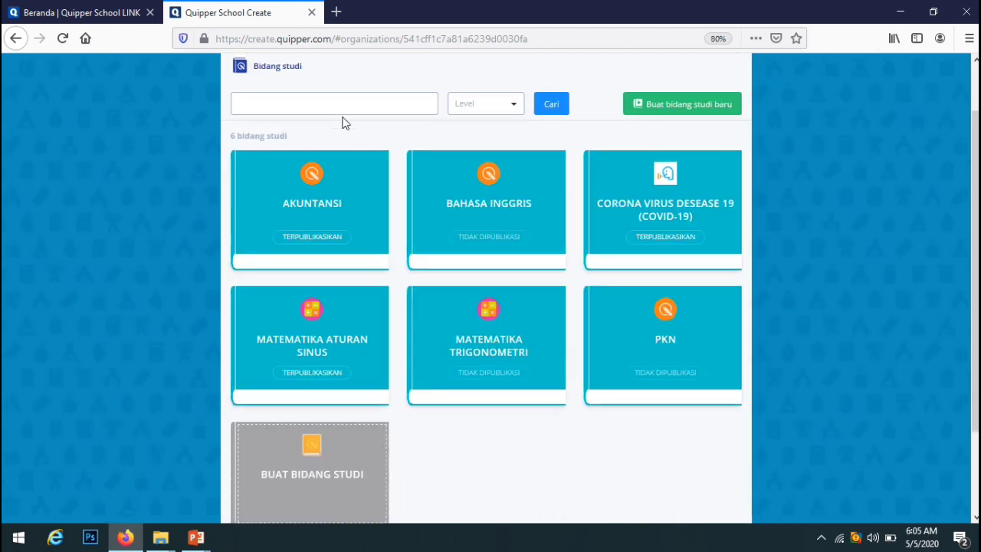
pyautogui.scroll(2, 952, 292)
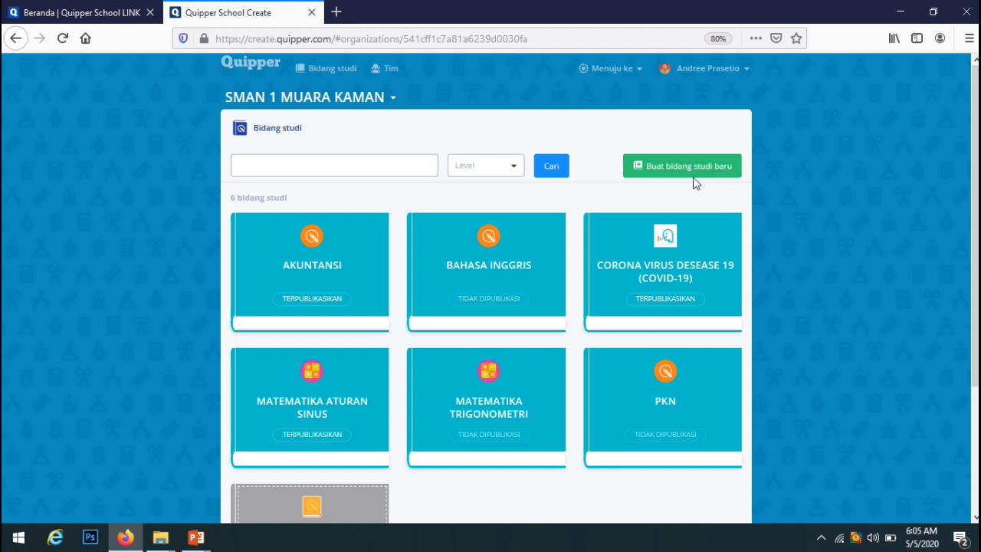
pyautogui.hotkey('ctrl', '+')
pyautogui.hotkey('ctrl', '+')
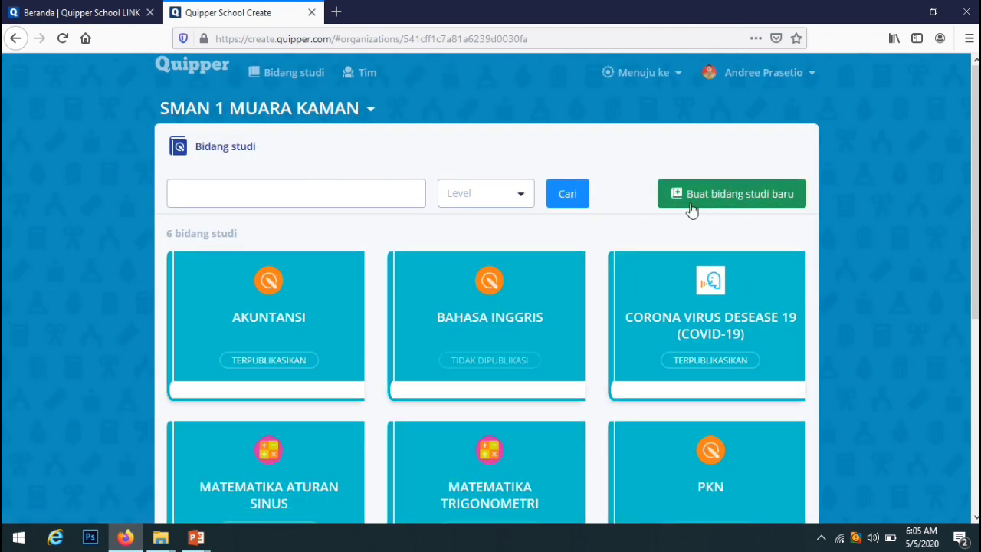
pyautogui.click(734, 194)
# - Create a subject named 'BAHASA INGGRIS X'
pyautogui.click(522, 243)
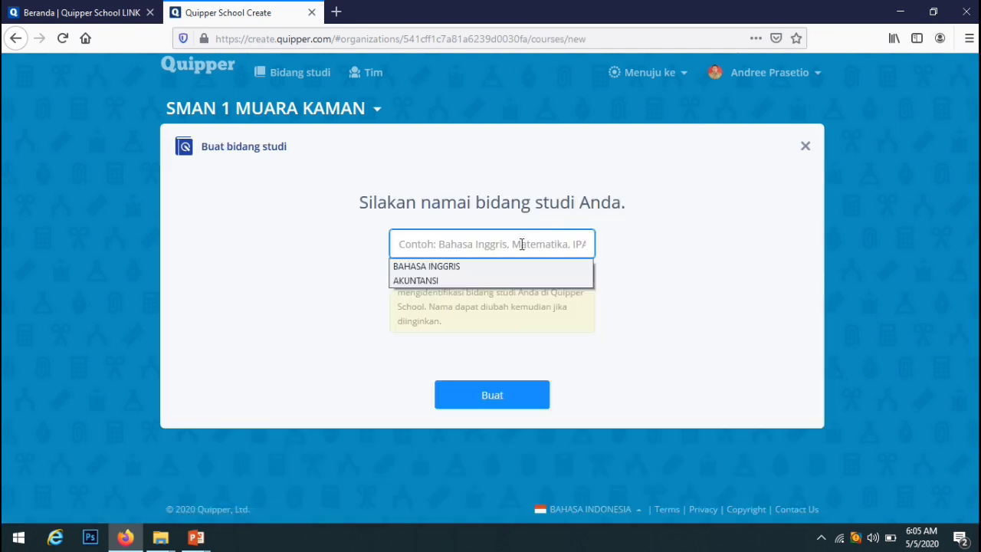
pyautogui.click(522, 243)
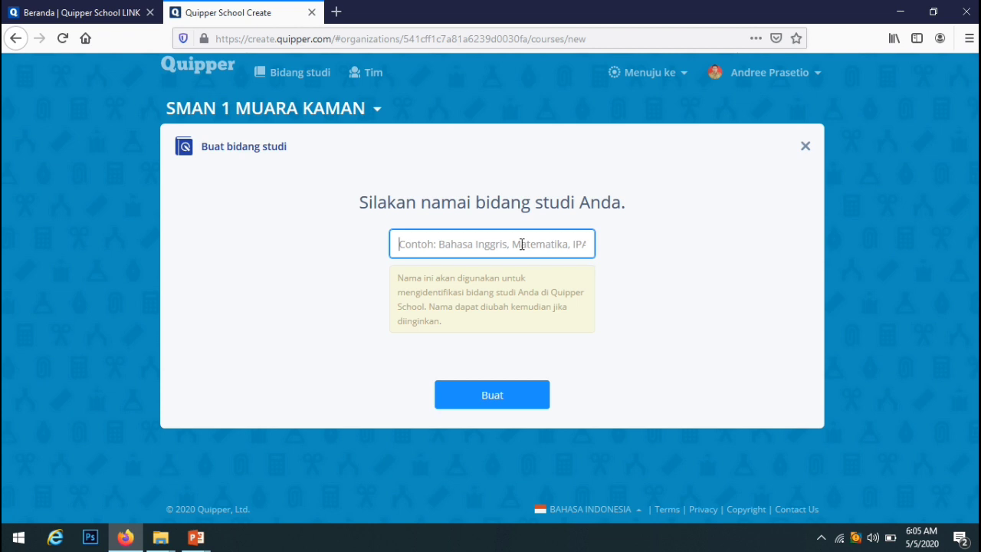
pyautogui.write('b')
pyautogui.press('BackSpace')
pyautogui.write('BAHASA')
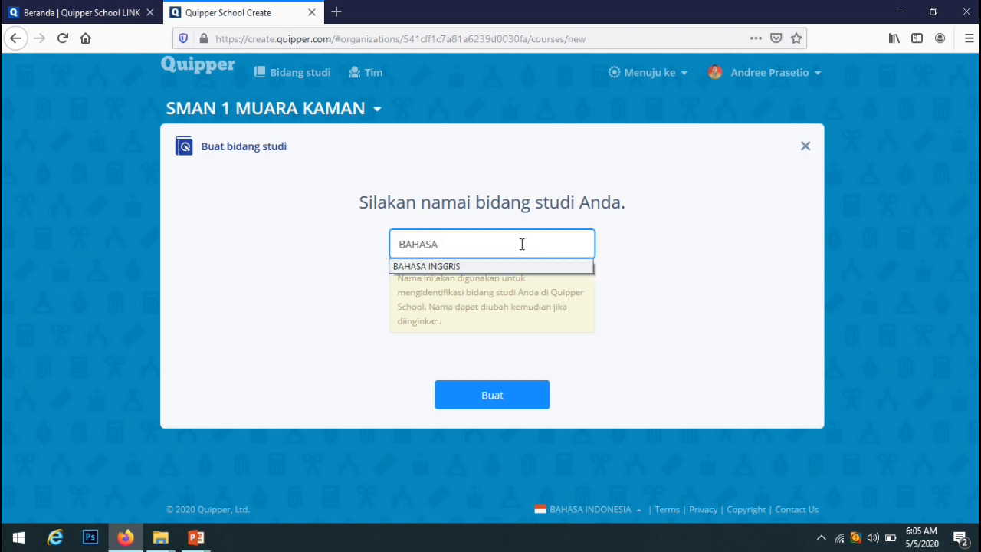
pyautogui.write(' INFGGRIS X')
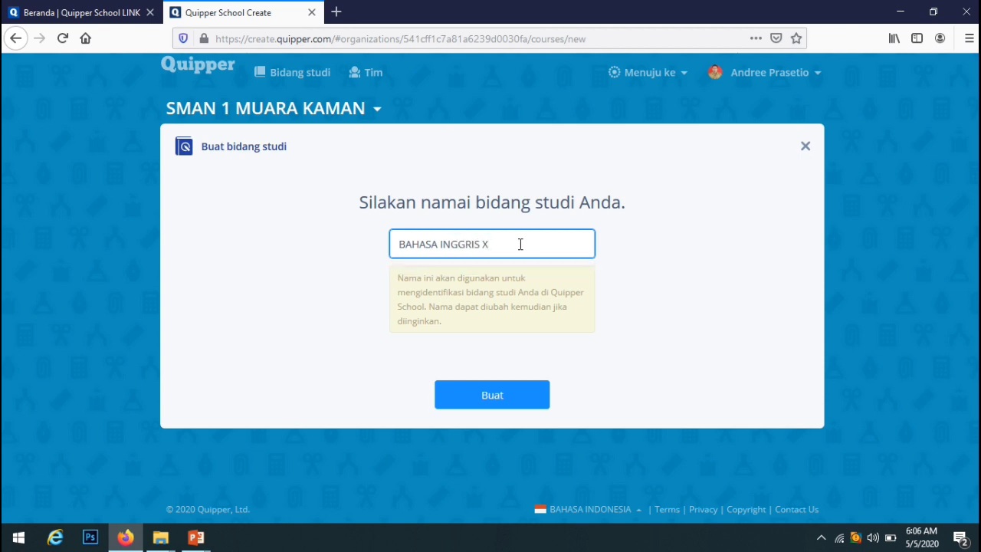
pyautogui.click(472, 395)
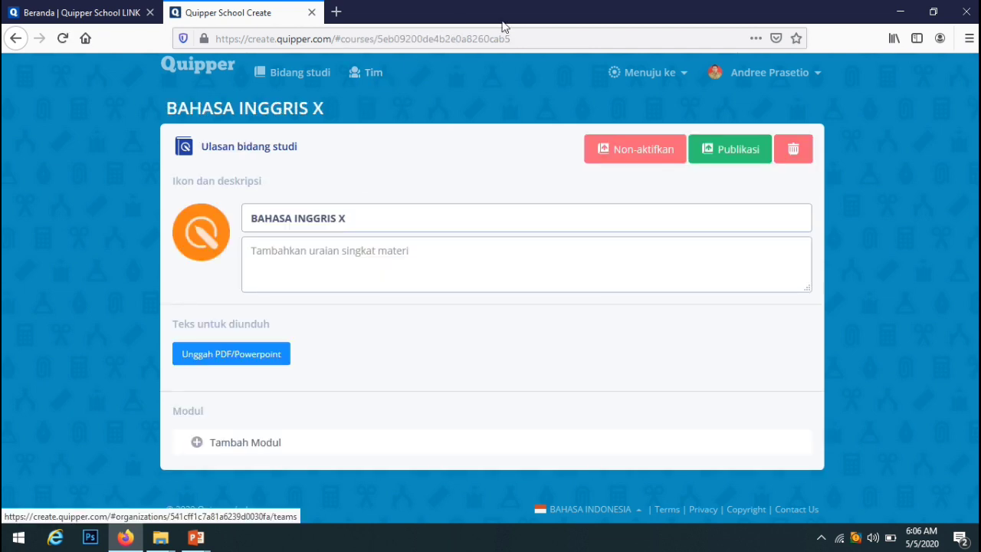
# - Enter 'GESTURE' as the subject description and start a new module entry
pyautogui.click(372, 277)
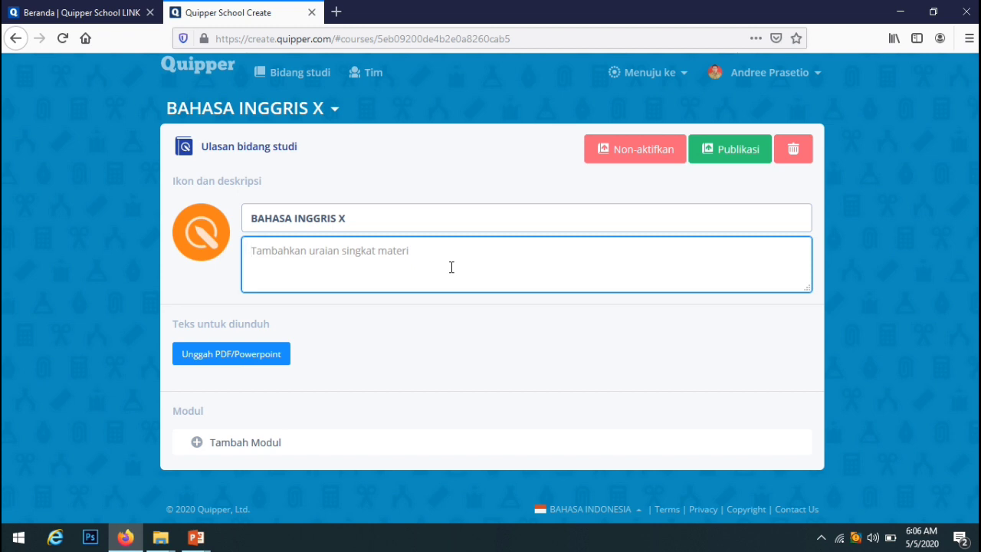
pyautogui.write('c')
pyautogui.press('BackSpace')
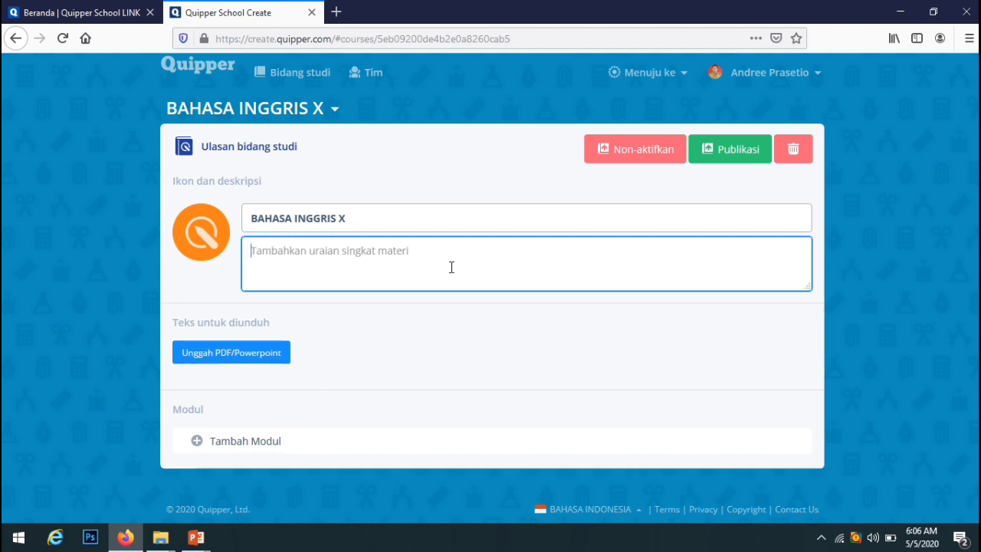
pyautogui.write('GESTURE')
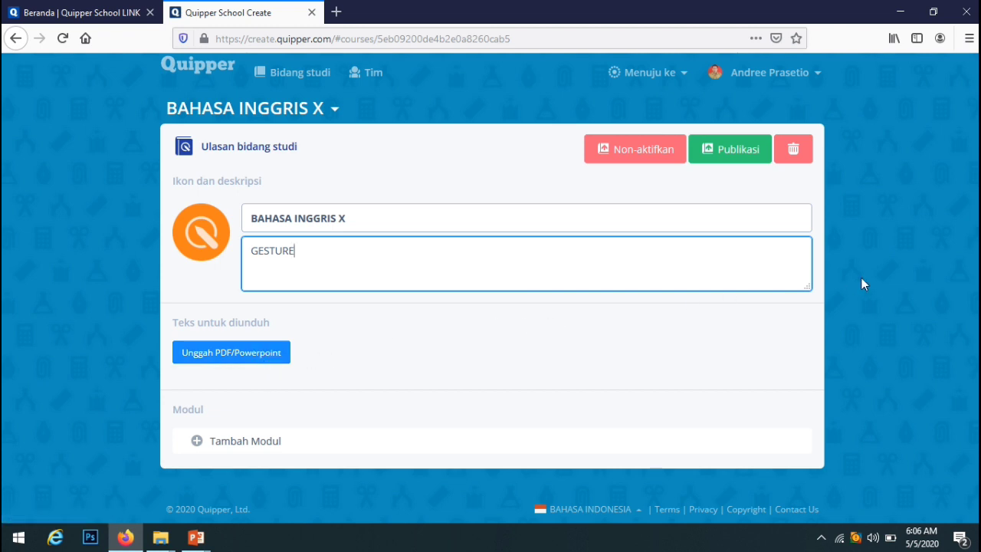
pyautogui.click(195, 443)
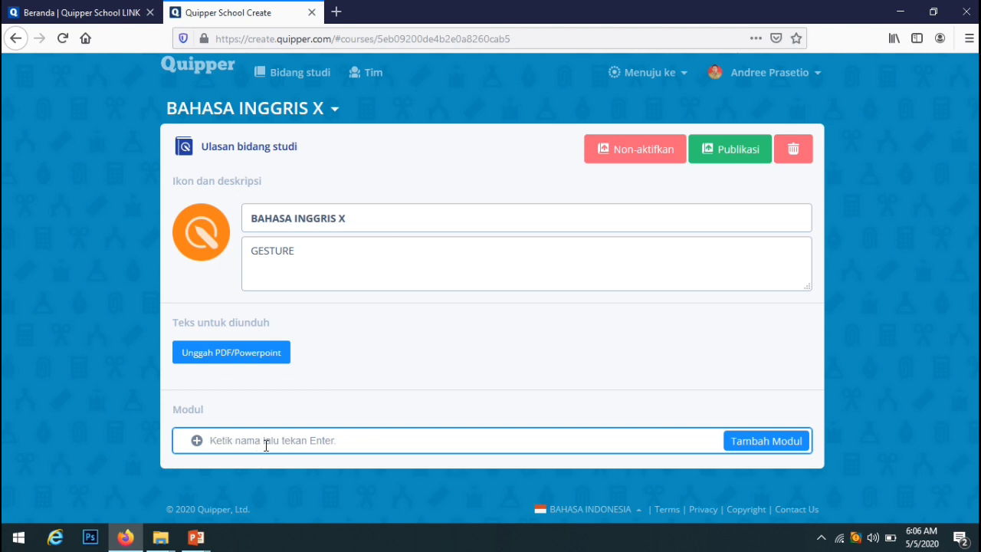
# - Add a module named 'Communication' and expand it
pyautogui.write('c')
pyautogui.press('BackSpace')
pyautogui.write('Communication')
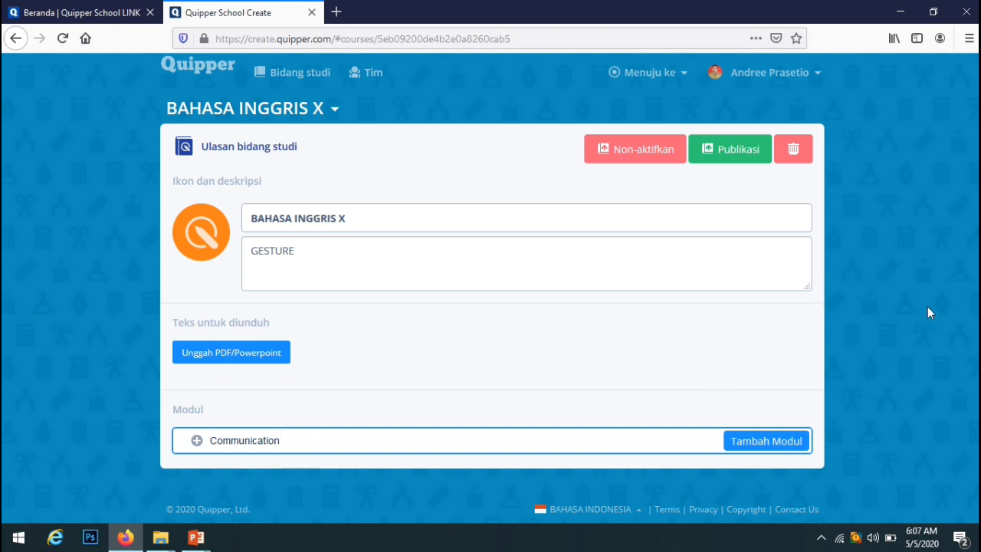
pyautogui.press('Return')
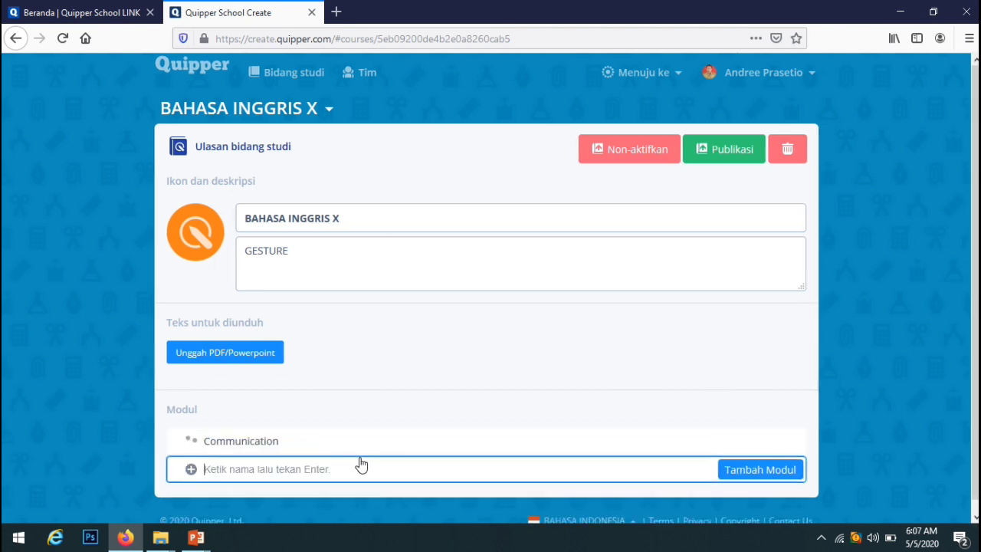
pyautogui.click(246, 441)
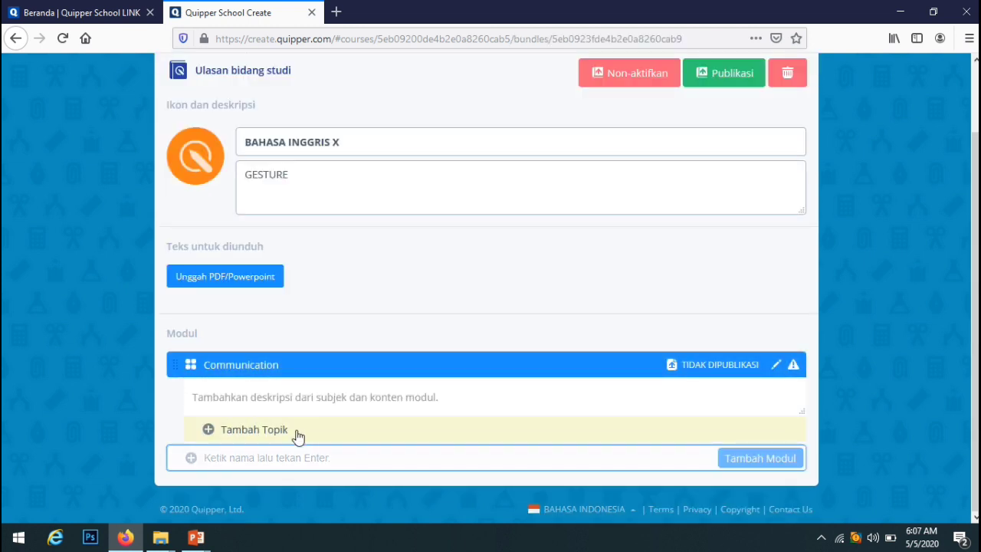
# - Add a topic named 'Gesture' to the Communication module
pyautogui.click(261, 432)
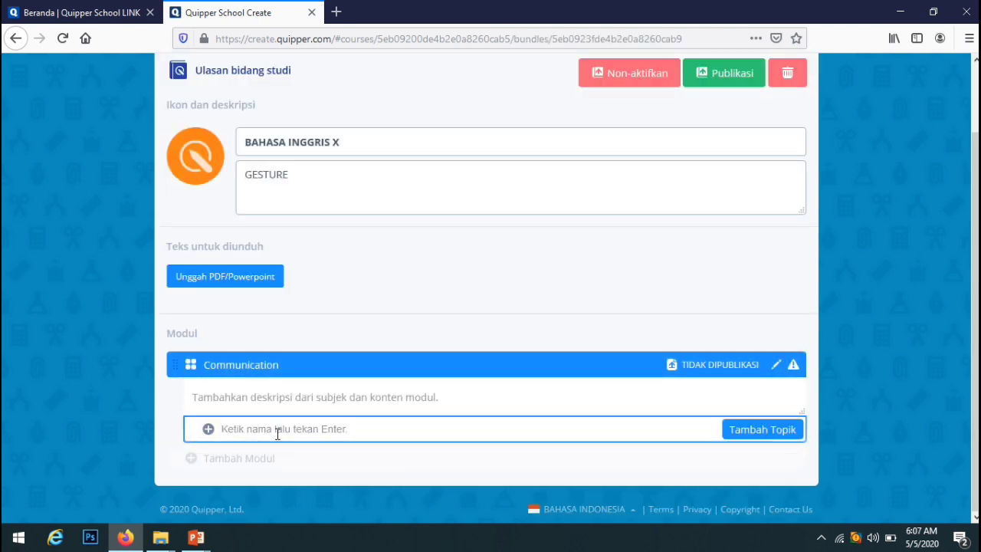
pyautogui.write('Gesture')
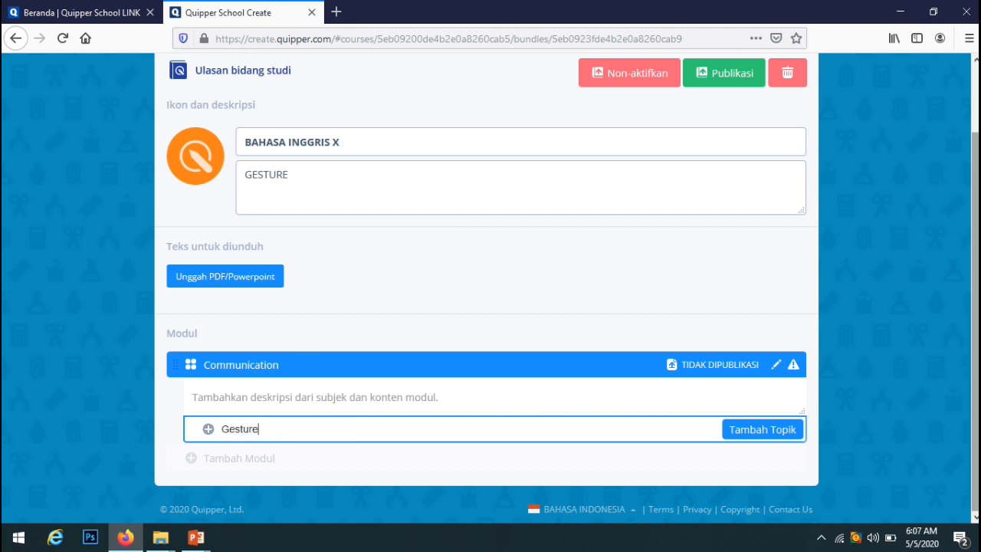
pyautogui.press('Return')
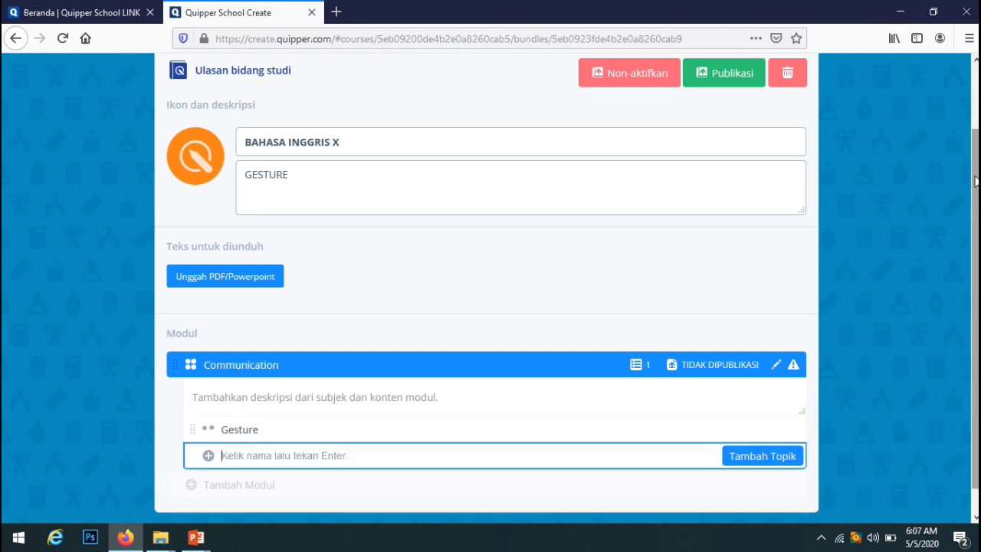
pyautogui.scroll(-1, 912, 301)
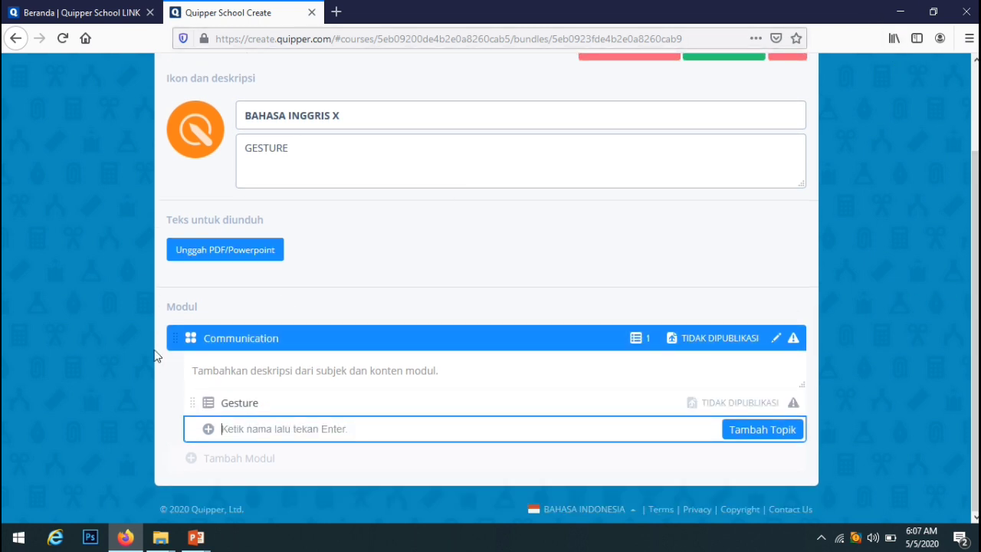
# - Re-expand the Communication module and open the Gesture topic's settings
pyautogui.click(211, 405)
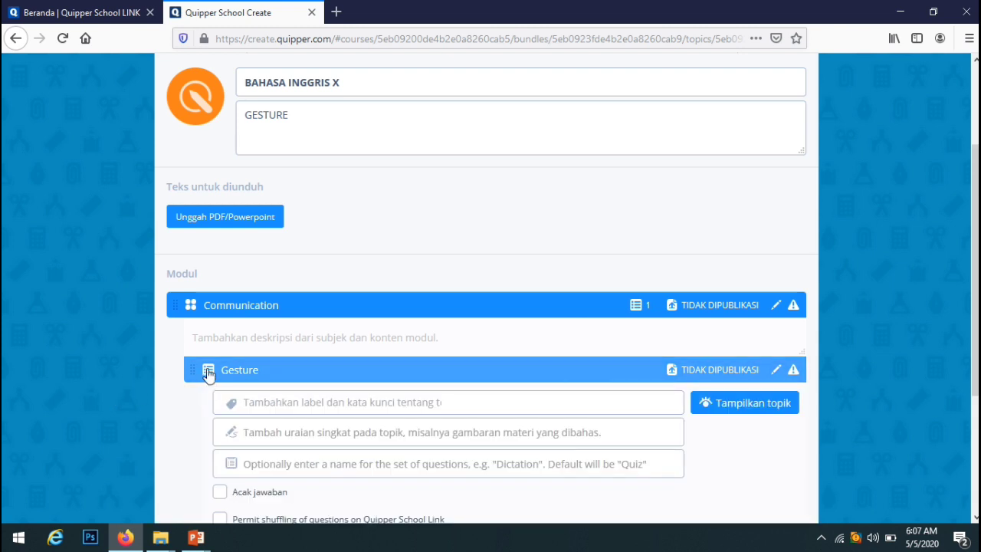
pyautogui.click(207, 373)
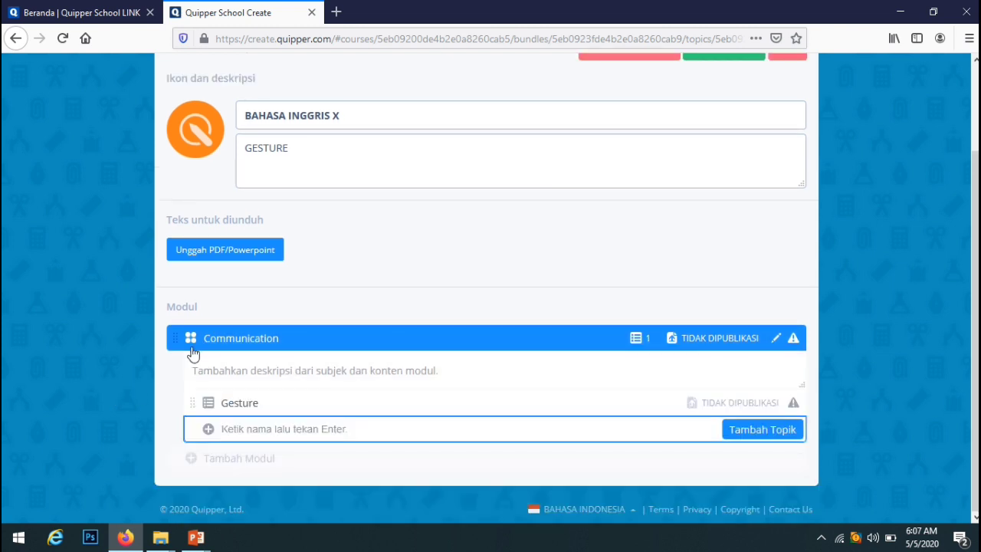
pyautogui.click(190, 345)
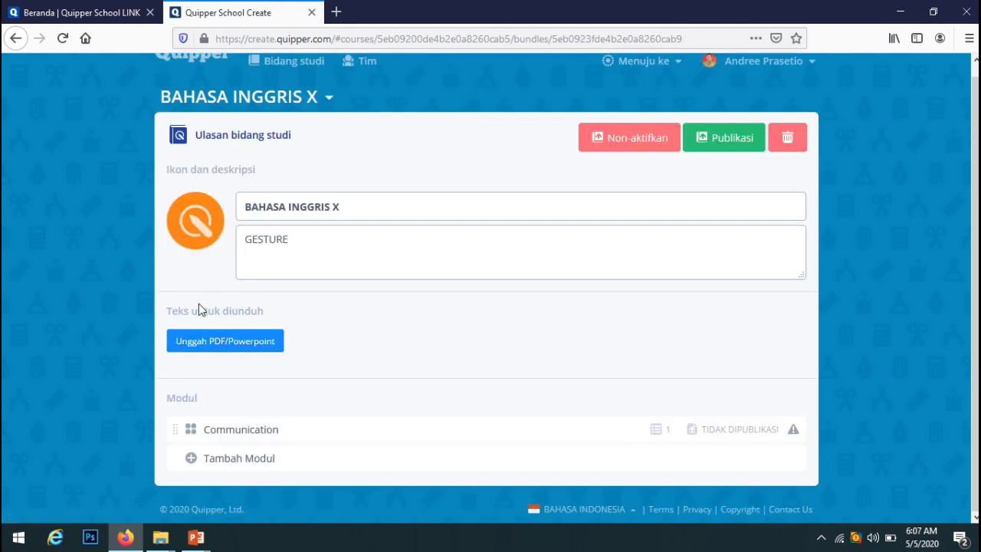
pyautogui.click(189, 434)
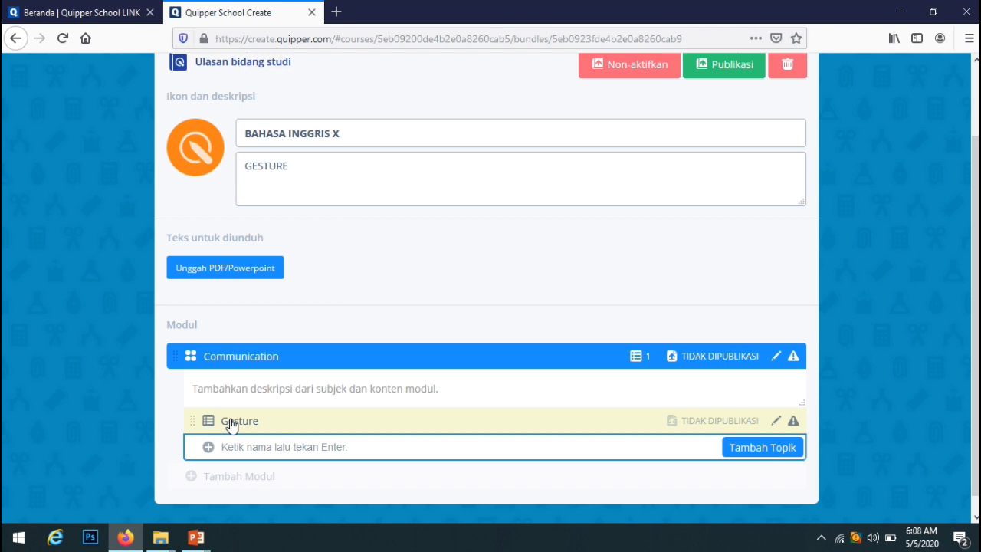
pyautogui.click(232, 423)
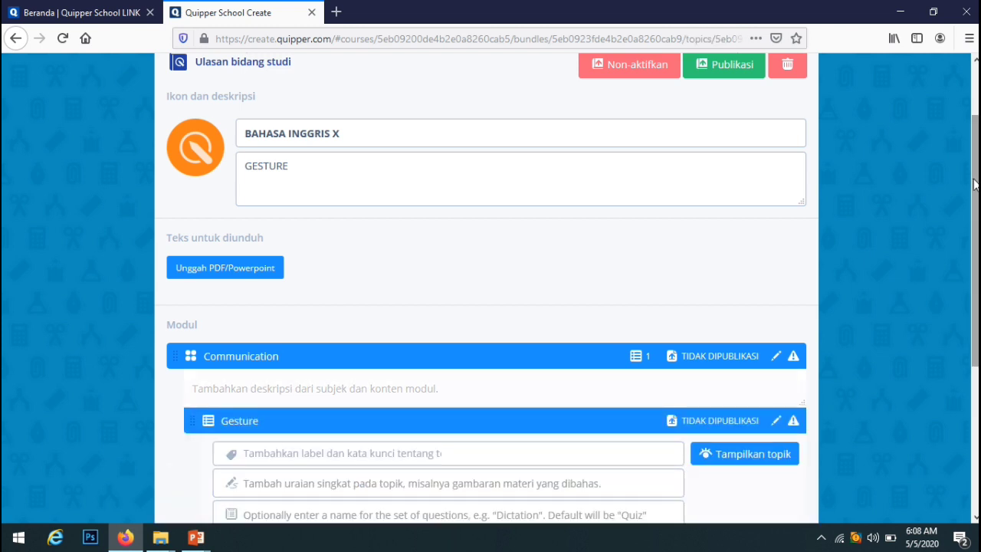
# - Scroll down the Gesture topic and expand its Materi section
pyautogui.moveTo(975, 184); pyautogui.dragTo(975, 316)
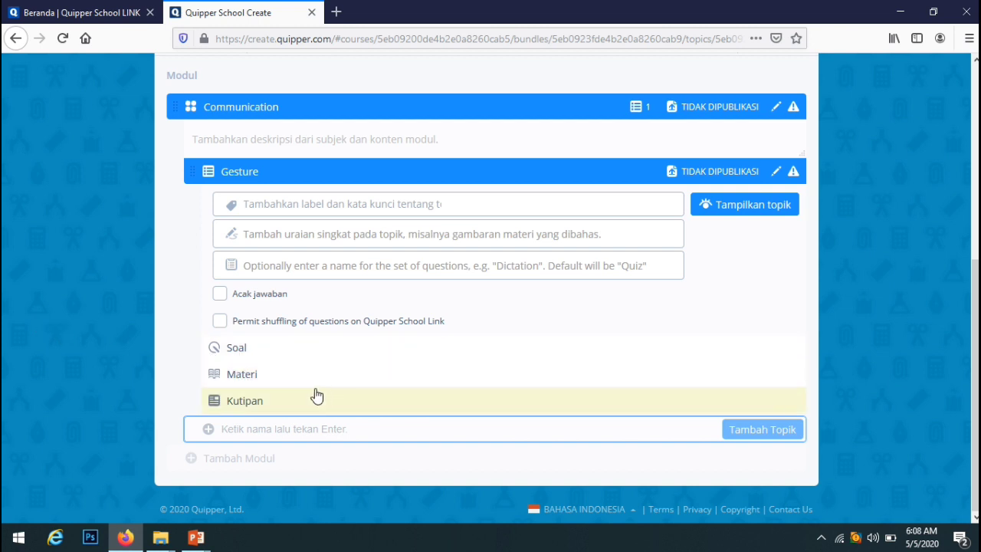
pyautogui.click(245, 382)
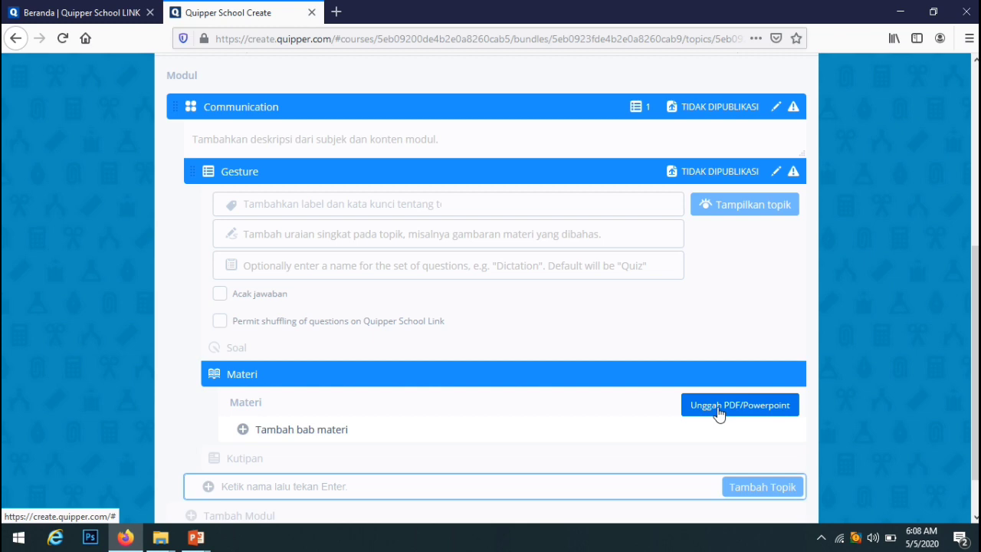
# - Add chapter 1 as a Bab teks text chapter and place the cursor in its editor
pyautogui.click(280, 434)
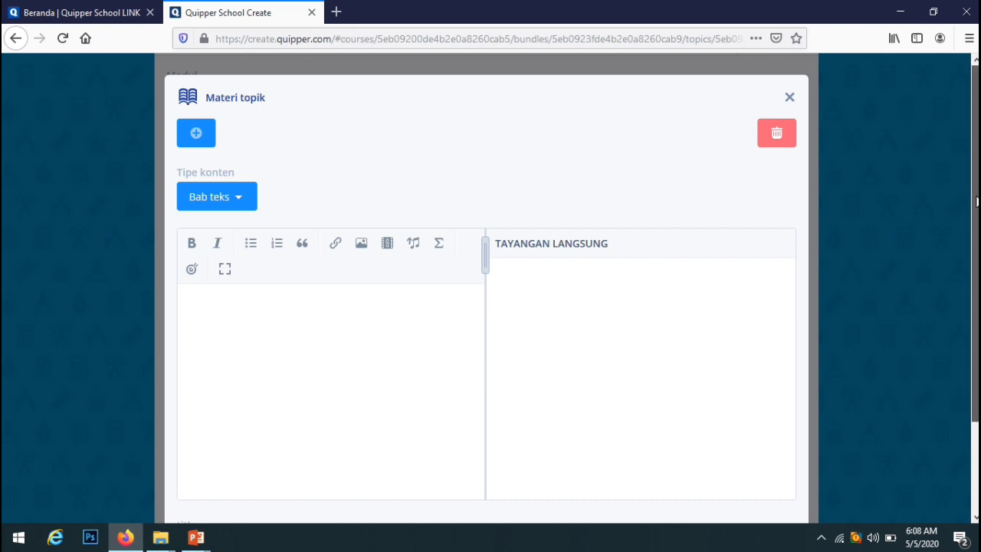
pyautogui.moveTo(977, 200); pyautogui.dragTo(976, 211)
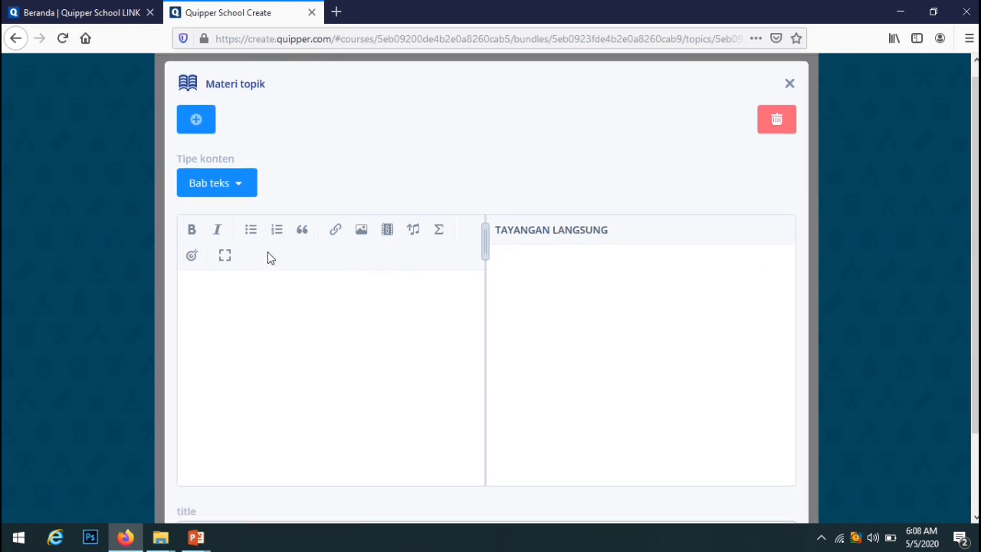
pyautogui.click(234, 312)
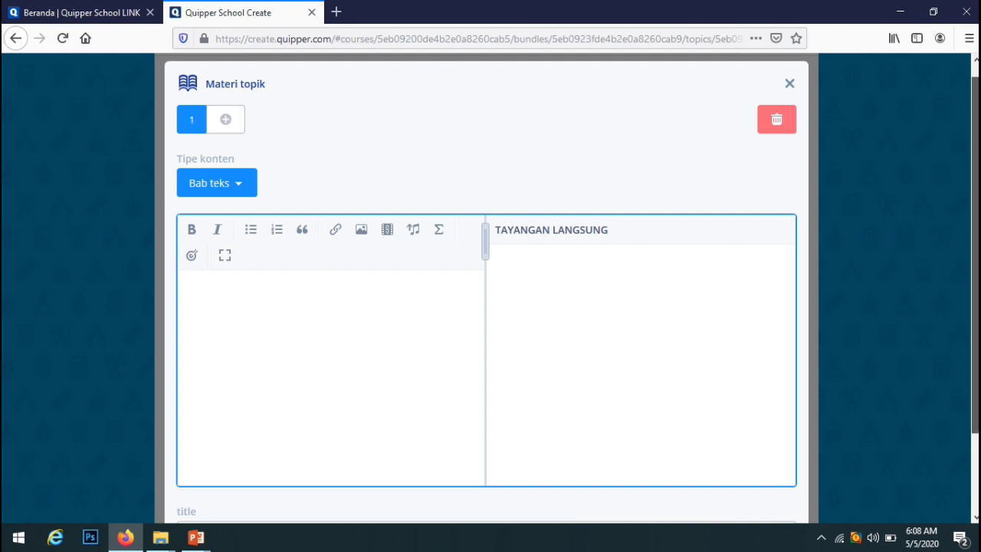
pyautogui.scroll(-2, 964, 317)
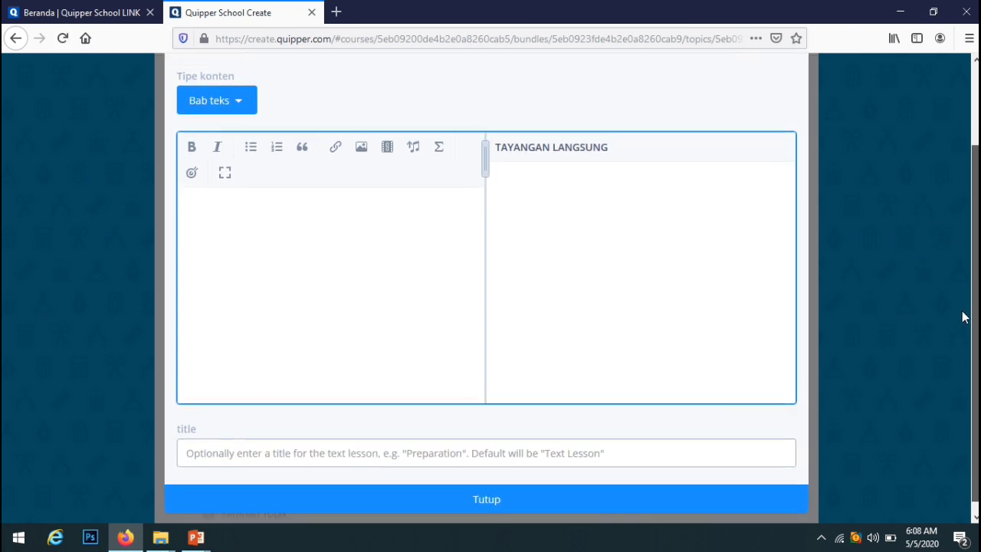
pyautogui.scroll(1, 965, 317)
# - Tile Firefox beside the gesture presentation to ready slide 2's matching-words picture, then maximize Firefox
pyautogui.moveTo(196, 537)
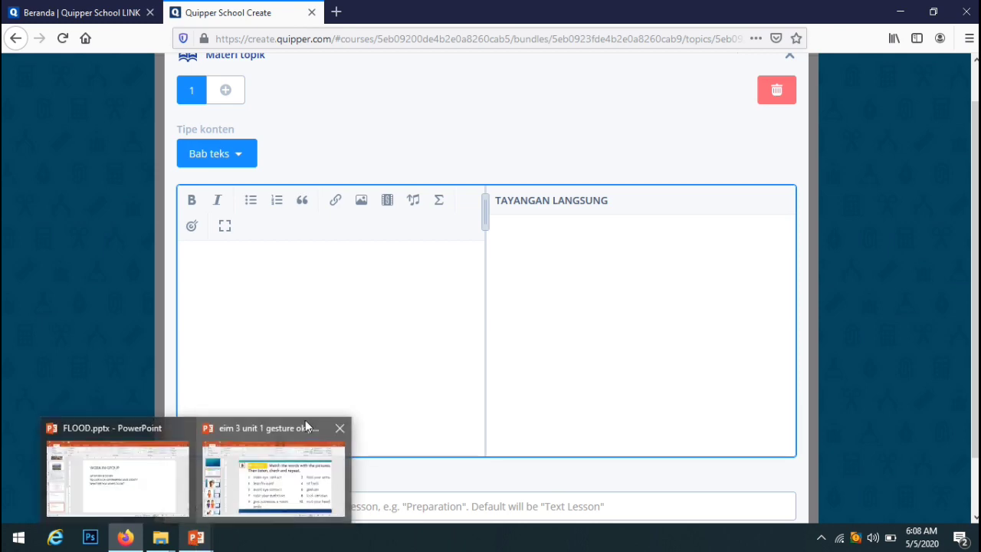
pyautogui.moveTo(511, 23); pyautogui.dragTo(1, 70)
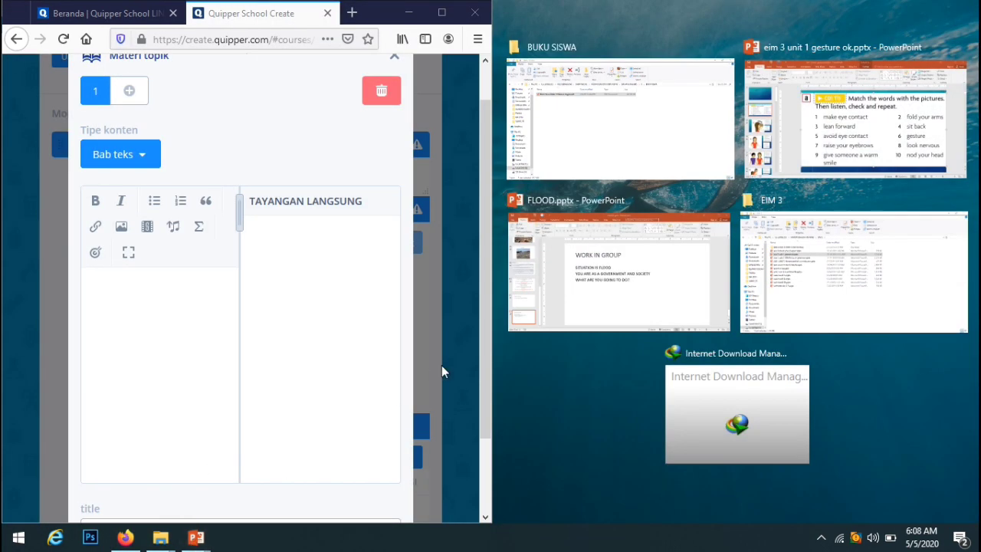
pyautogui.click(813, 158)
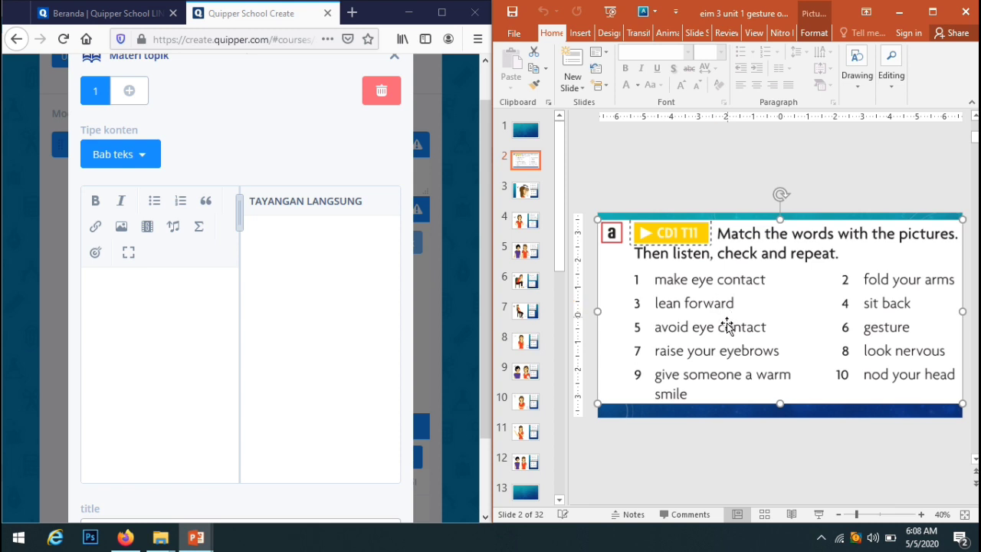
pyautogui.click(173, 299)
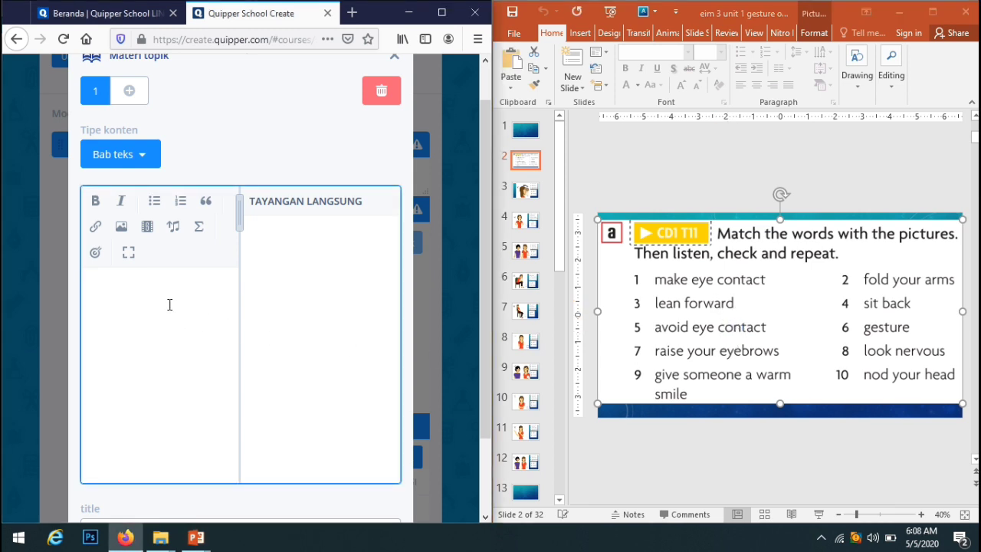
pyautogui.click(442, 15)
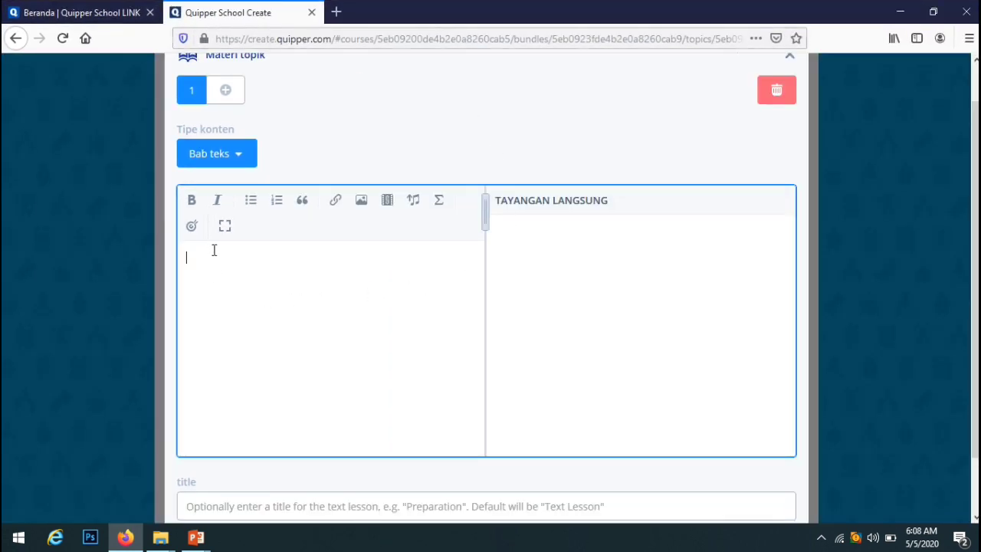
# - Paste the matching-words exercise picture into chapter 1 and place the caret after its line
pyautogui.scroll(1, 212, 265)
pyautogui.write('![image][5eb092acd134db7871e0c471]')
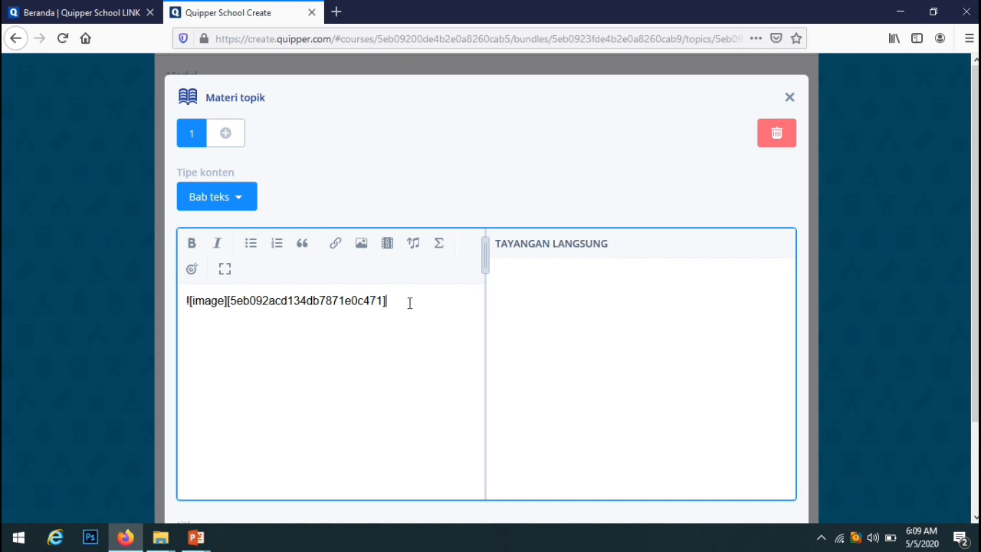
pyautogui.moveTo(410, 303); pyautogui.dragTo(184, 312)
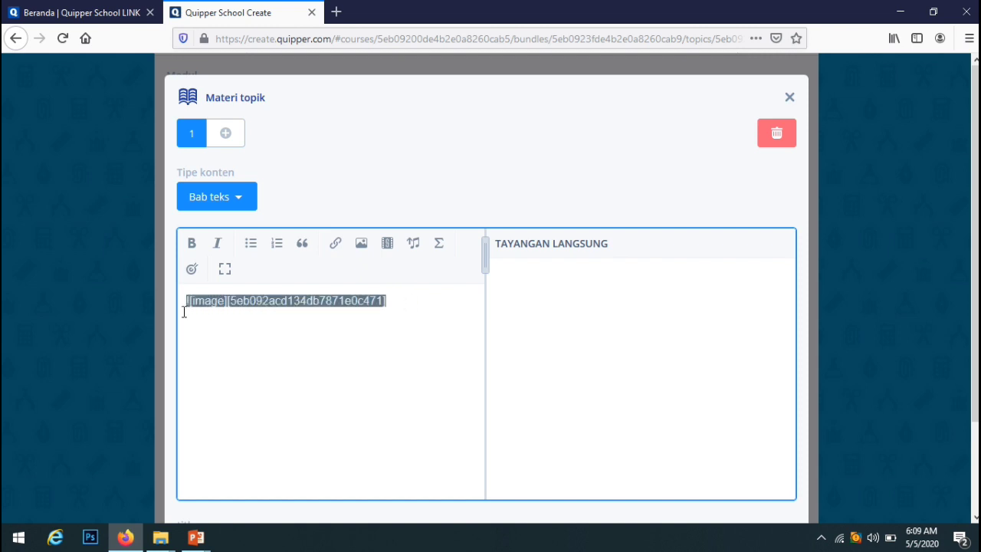
pyautogui.click(307, 337)
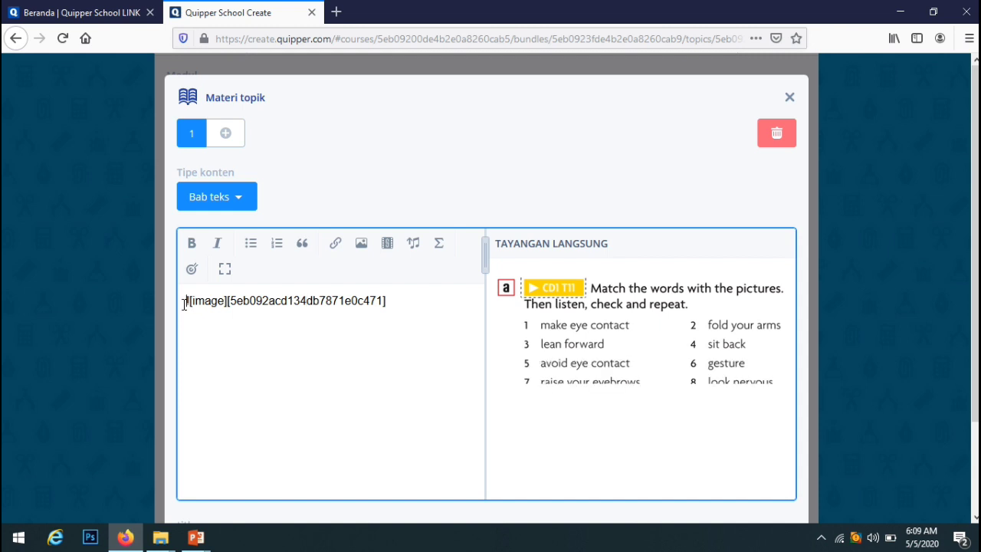
pyautogui.moveTo(184, 304); pyautogui.dragTo(396, 323)
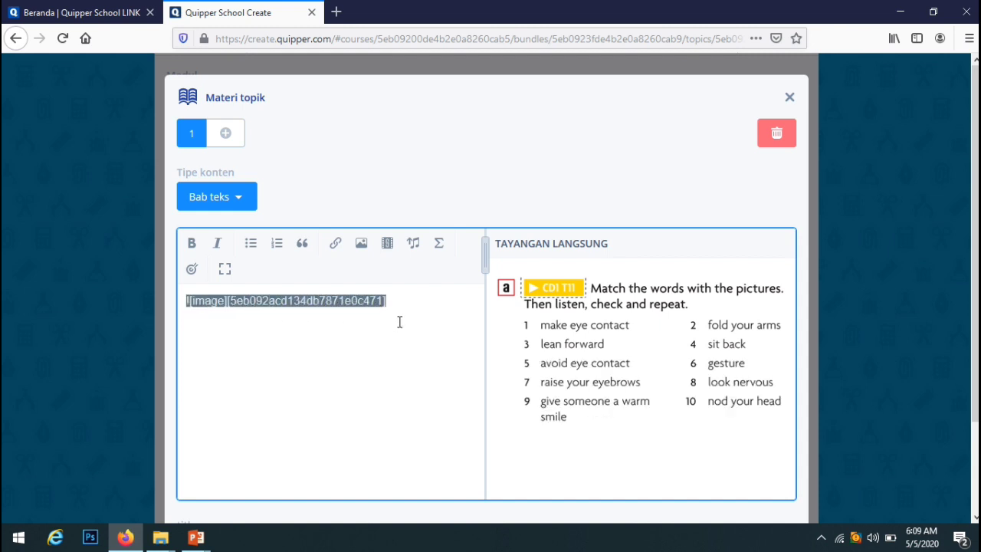
pyautogui.click(596, 355)
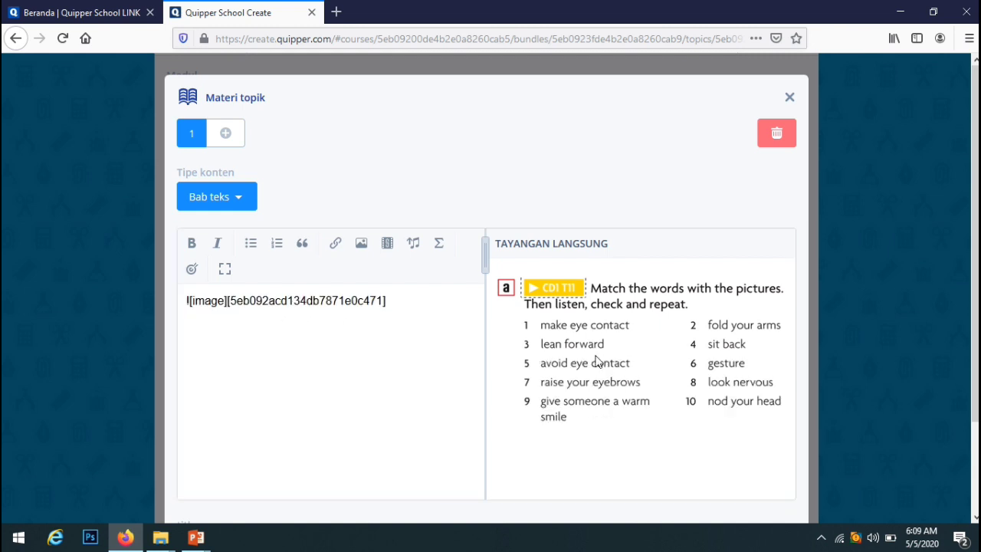
pyautogui.click(409, 297)
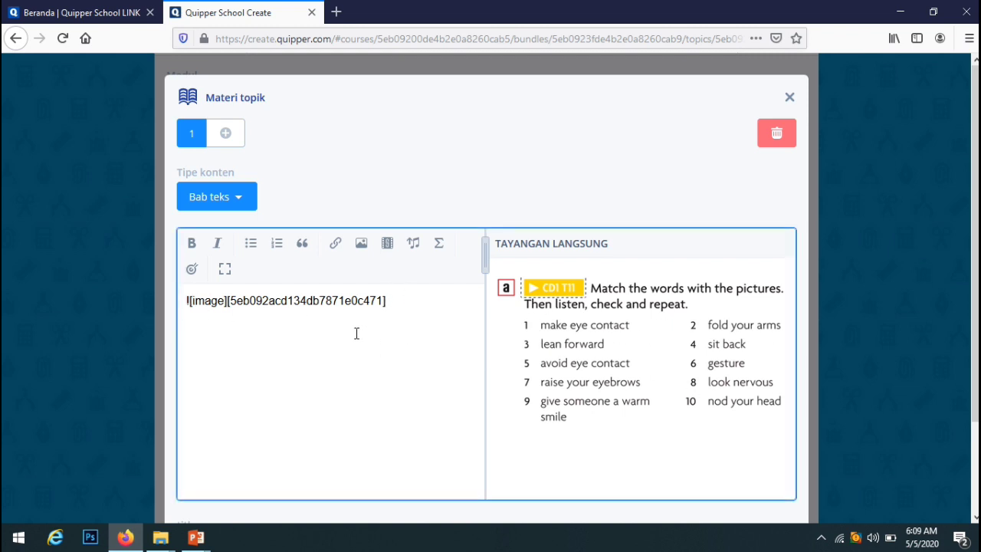
pyautogui.moveTo(409, 301); pyautogui.dragTo(208, 311)
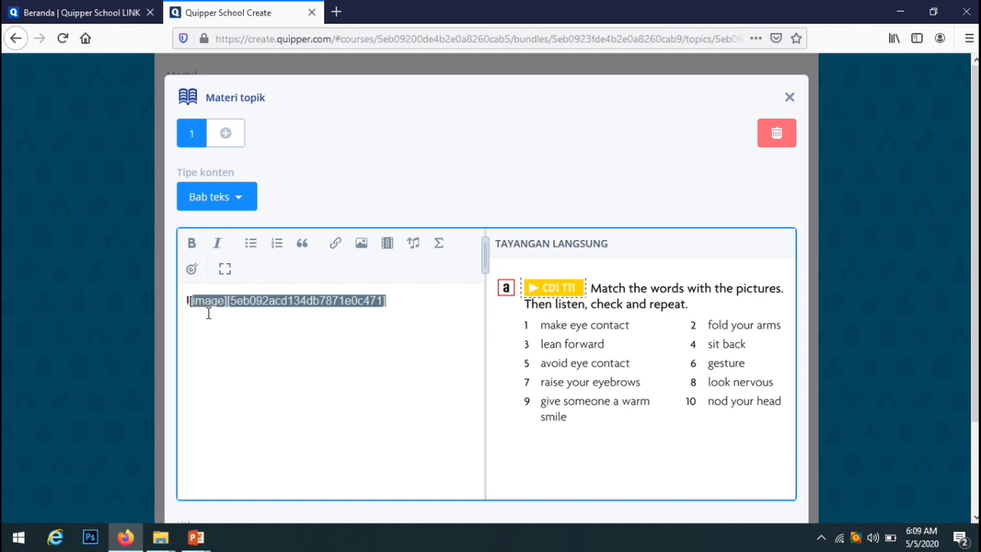
pyautogui.click(581, 366)
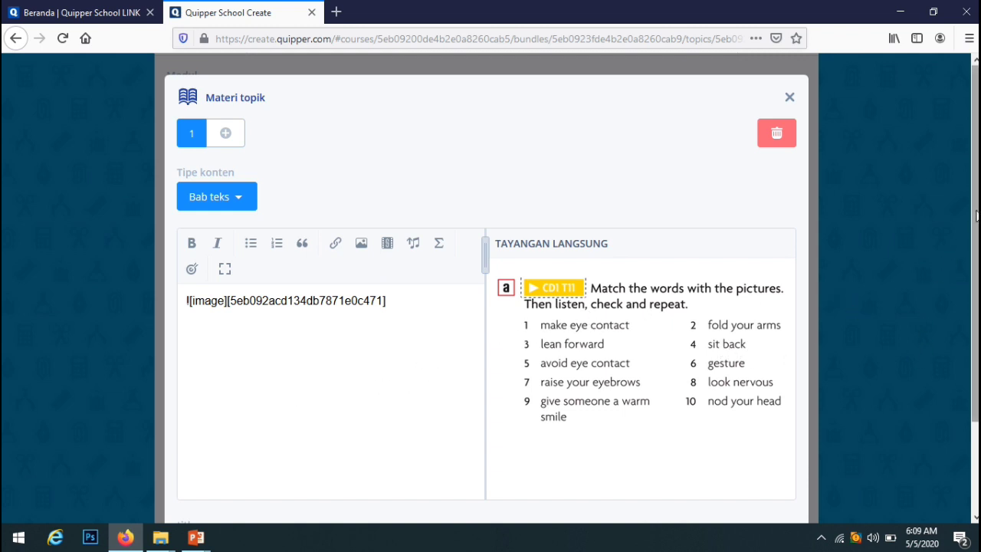
pyautogui.scroll(-3, 975, 230)
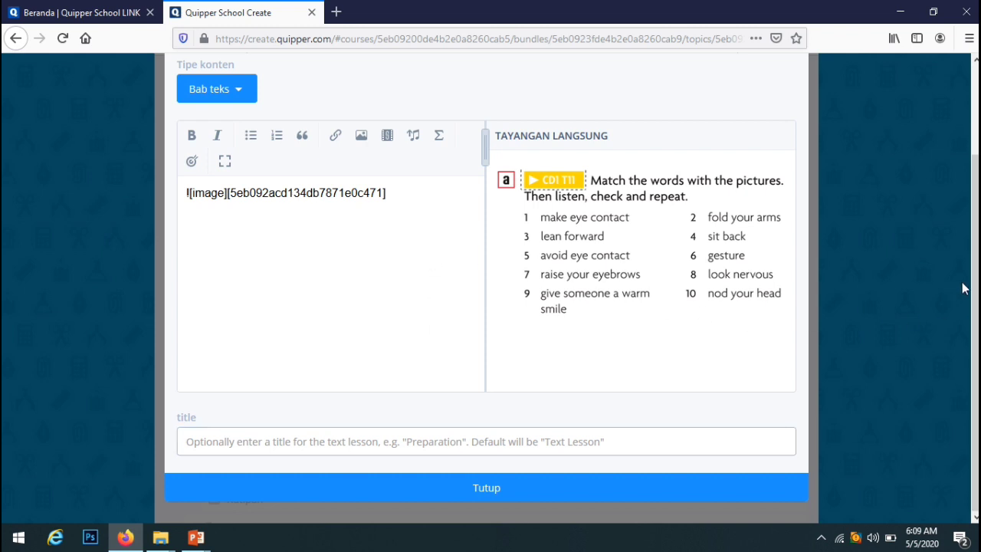
pyautogui.click(410, 192)
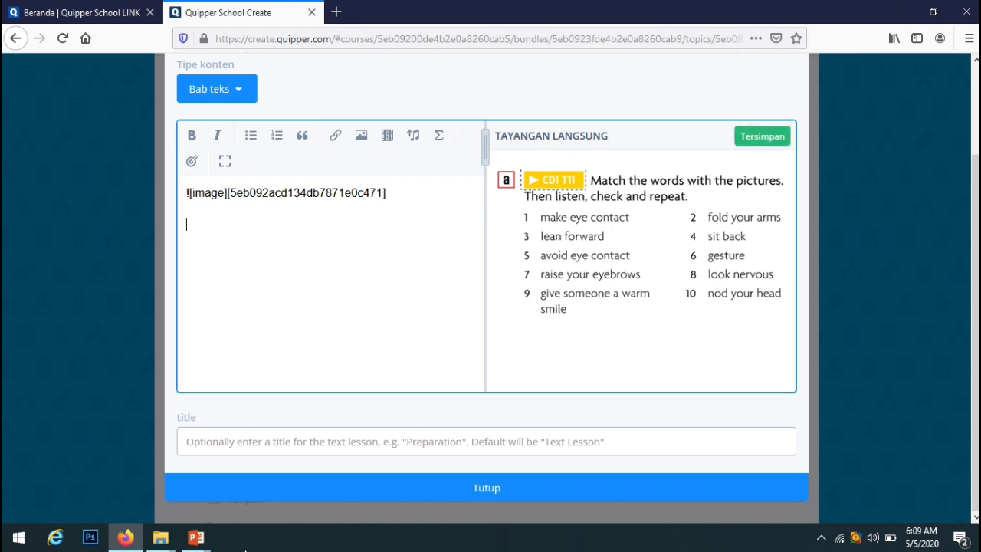
# - Select slide 14's two-women picture together with its 'make eye contact' label
pyautogui.moveTo(197, 538)
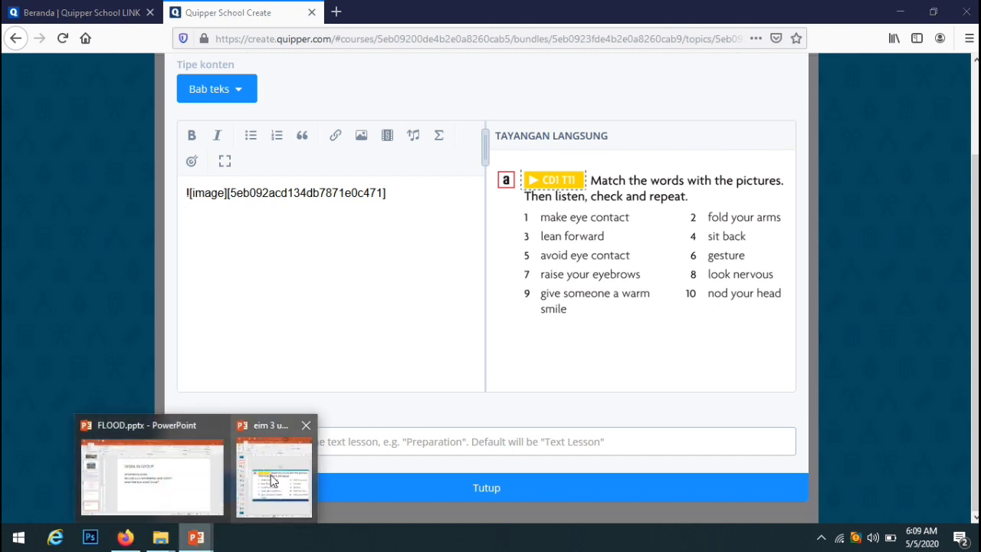
pyautogui.click(272, 475)
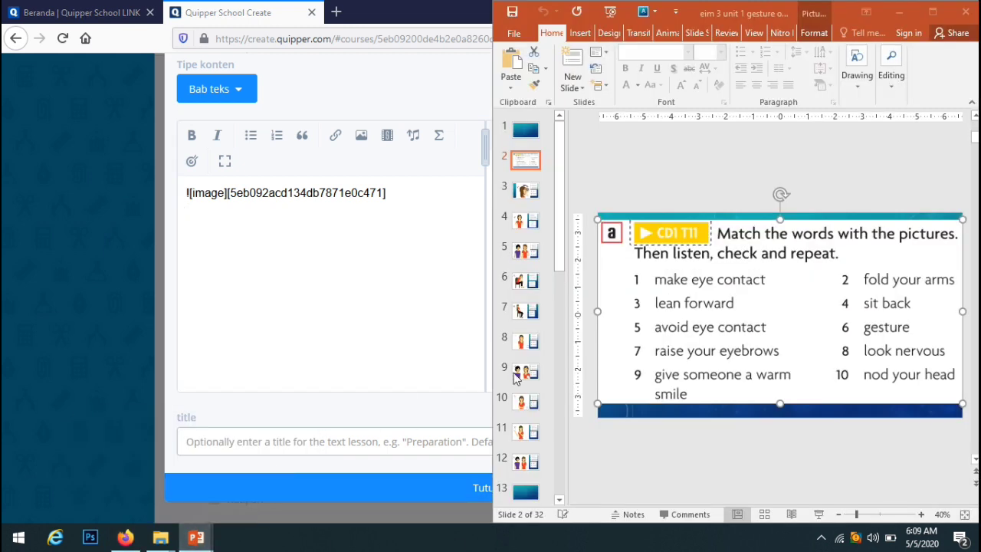
pyautogui.click(535, 196)
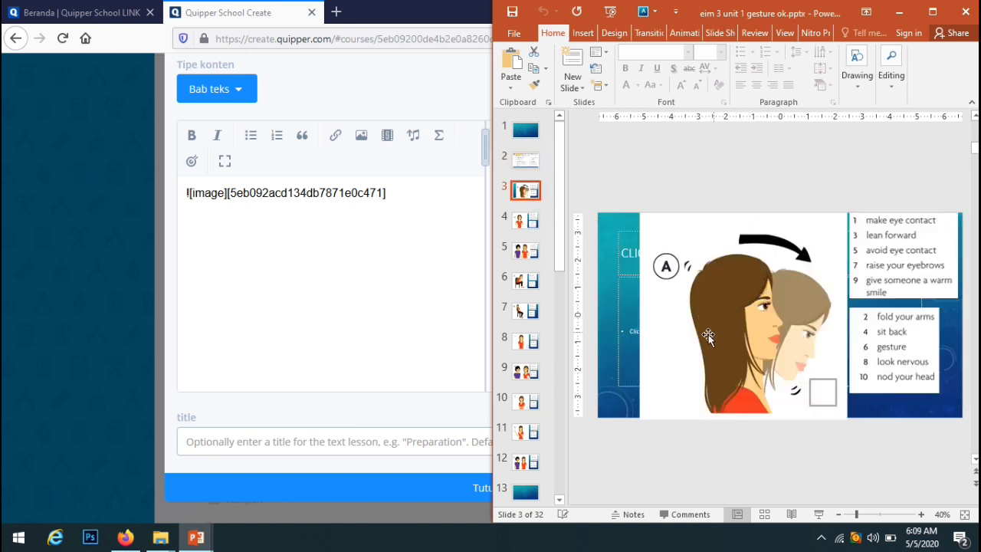
pyautogui.moveTo(561, 234); pyautogui.dragTo(564, 339)
pyautogui.click(526, 254)
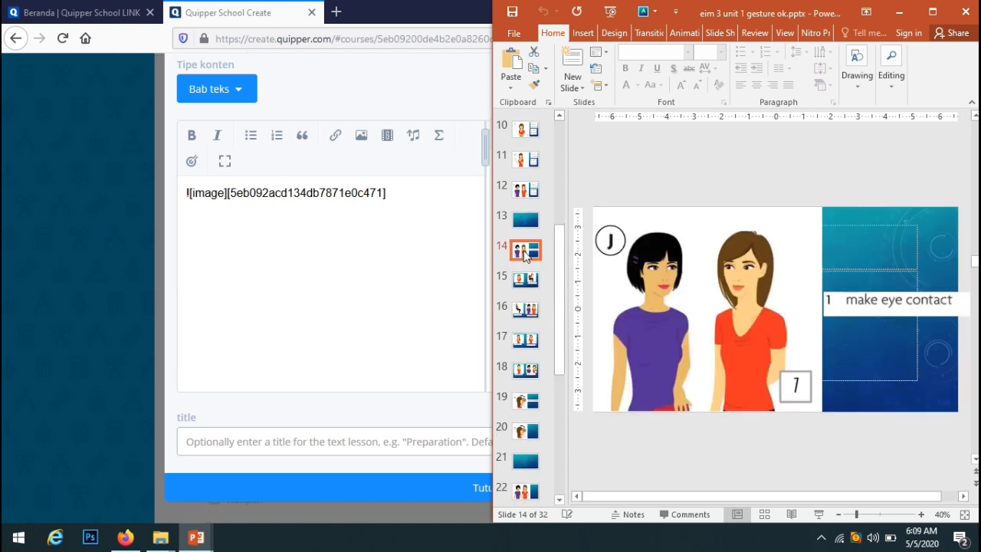
pyautogui.click(686, 314)
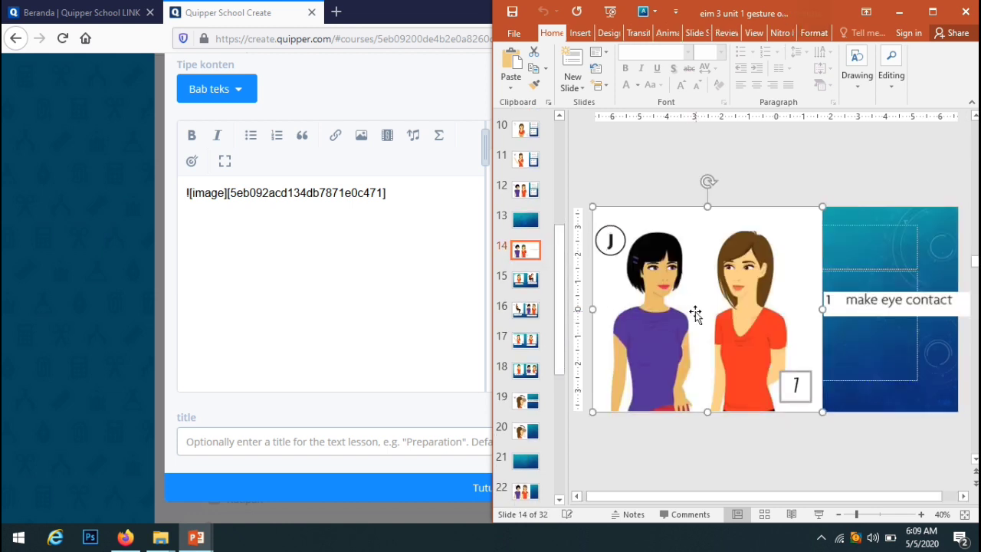
pyautogui.keyDown('shift'); pyautogui.click(864, 308); pyautogui.keyUp('shift')
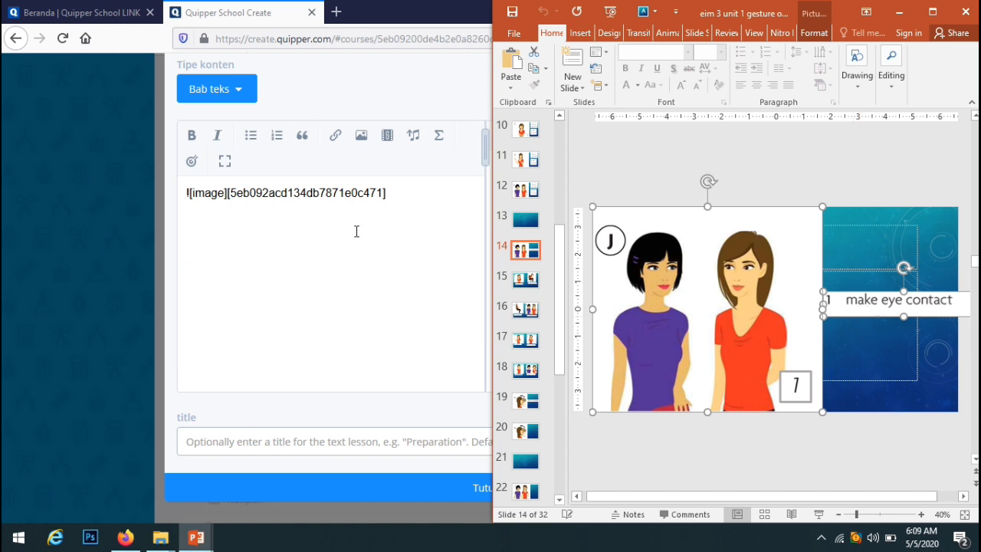
# - Paste them into the lesson as a second image, add a new line, and maximize Firefox
pyautogui.click(256, 235)
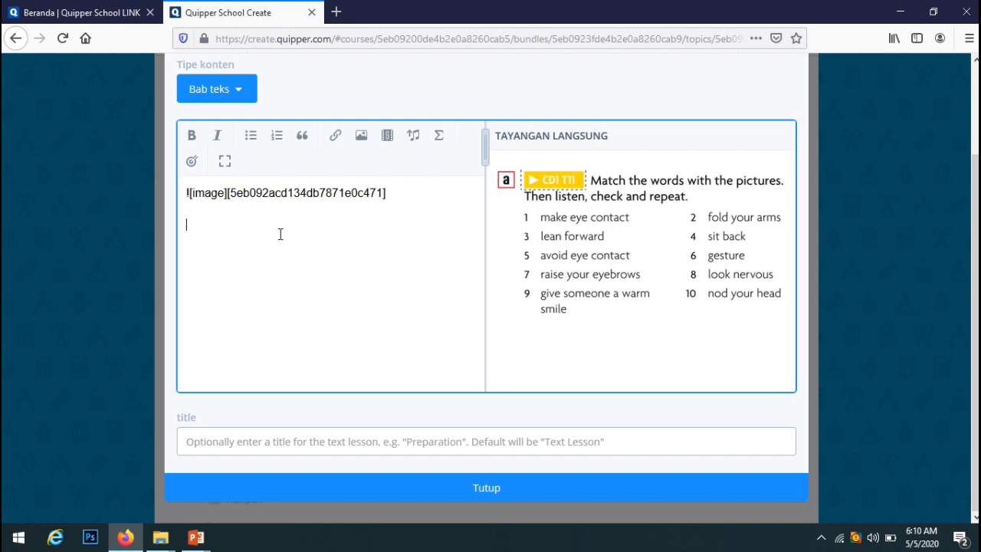
pyautogui.rightClick(188, 228)
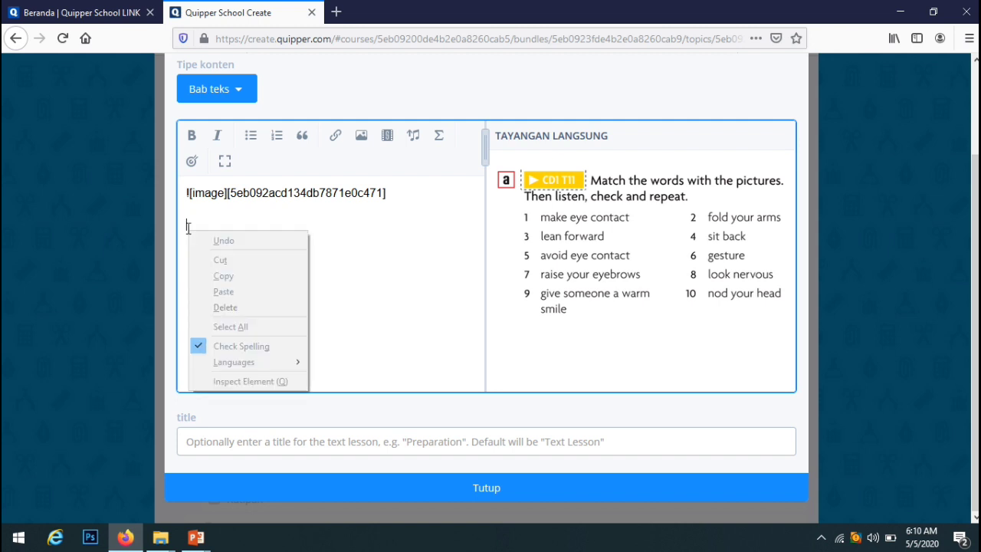
pyautogui.click(228, 291)
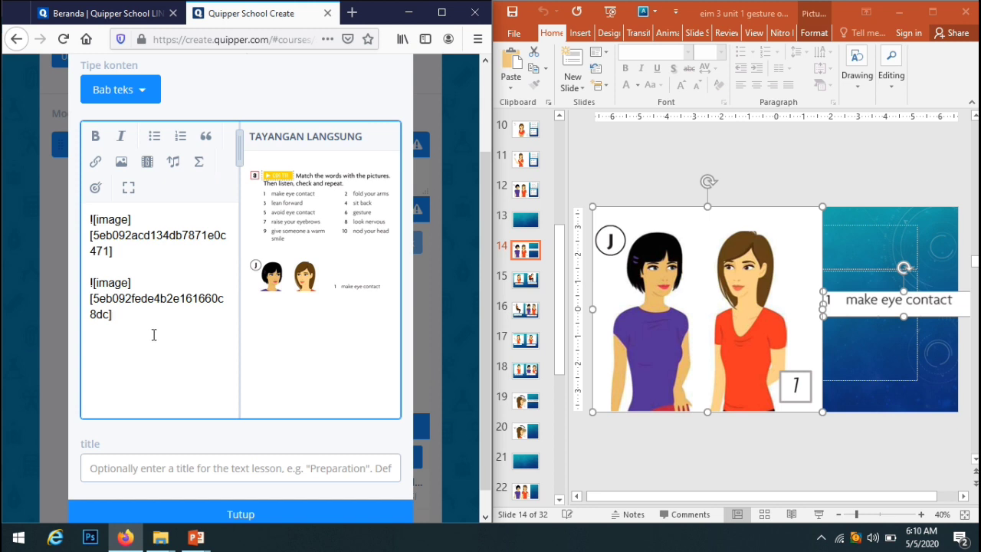
pyautogui.press('Return')
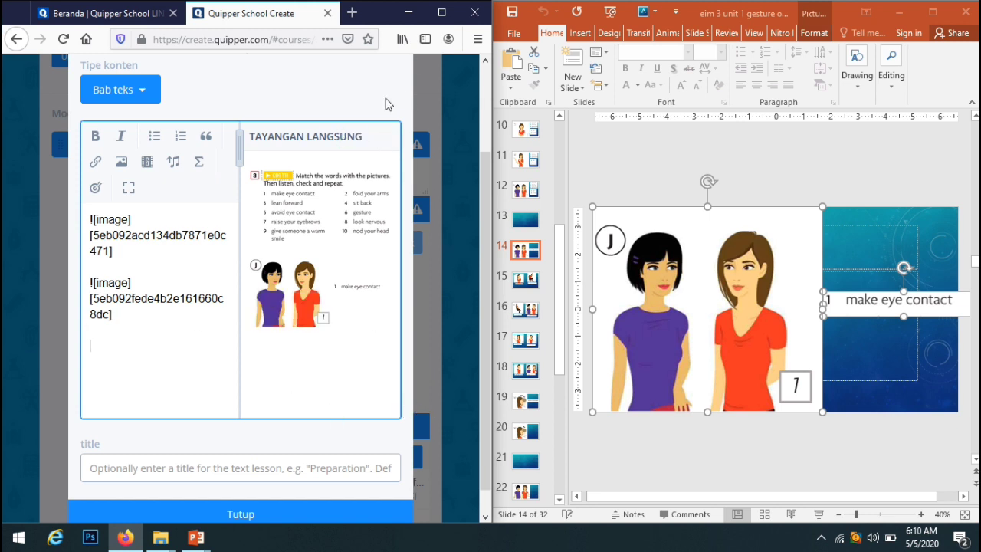
pyautogui.click(442, 13)
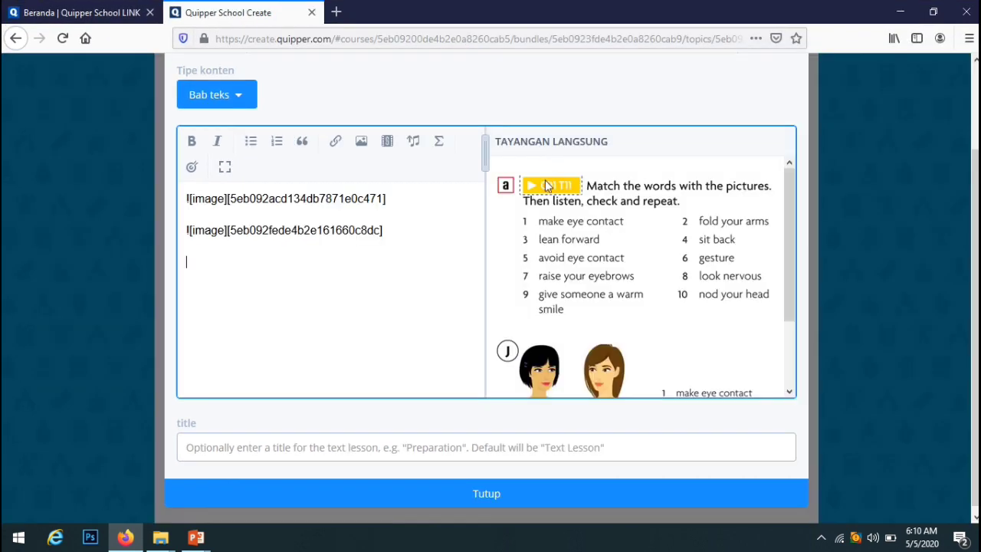
# - Zoom the page to 130%, paste a third image, and add a blank line above the images
pyautogui.hotkey('ctrl', '+')
pyautogui.hotkey('ctrl', '+')
pyautogui.hotkey('ctrl', '+')
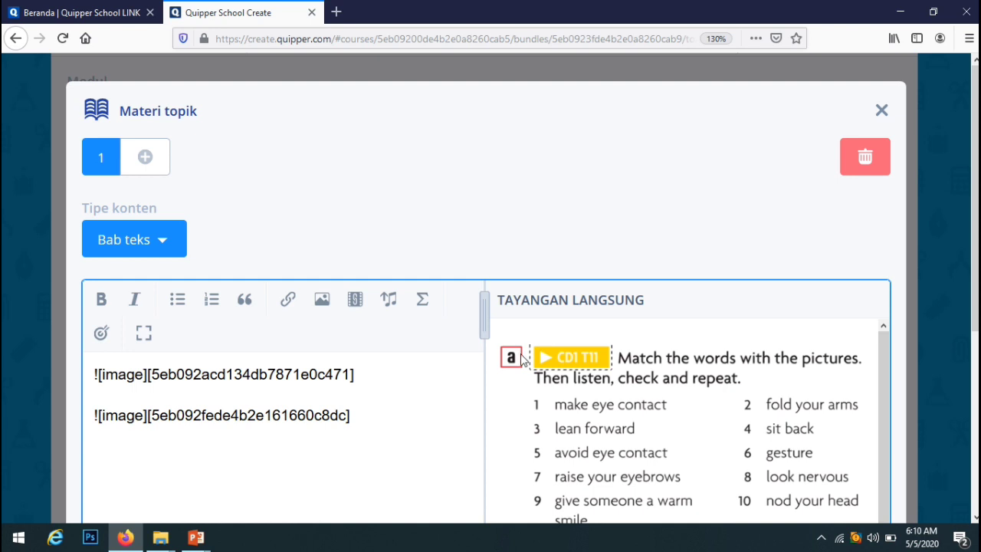
pyautogui.write('![image][5eb09318de4b2e091e60cb58]')
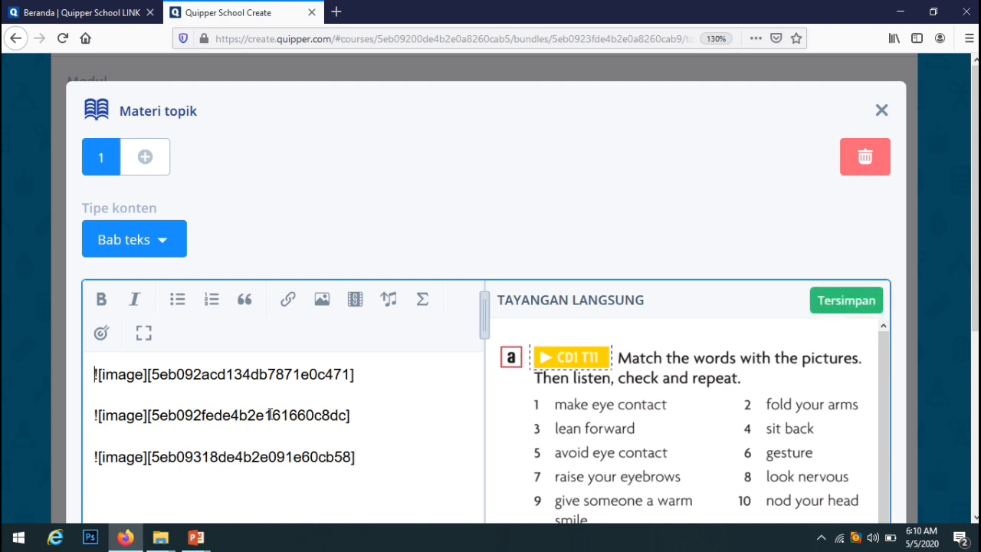
pyautogui.press('Return')
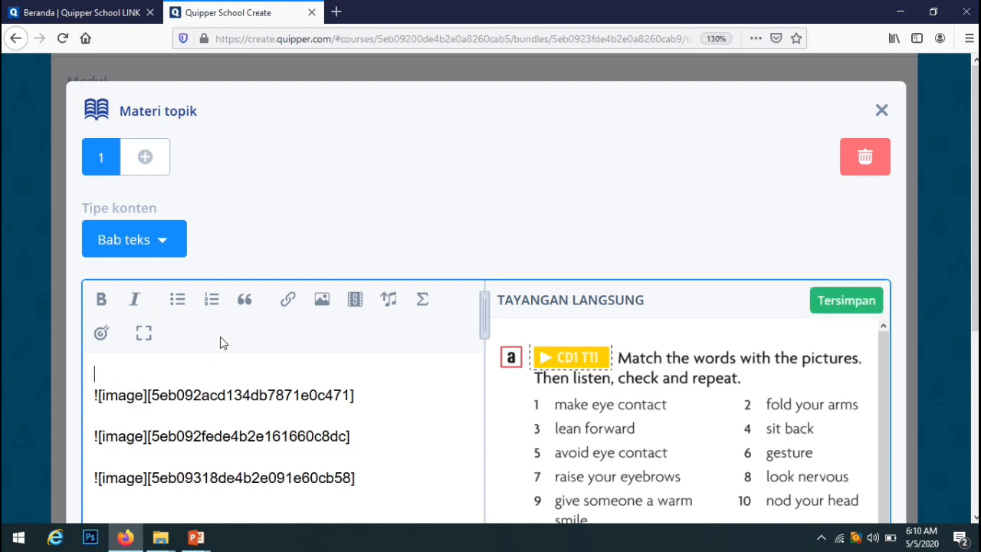
pyautogui.click(102, 337)
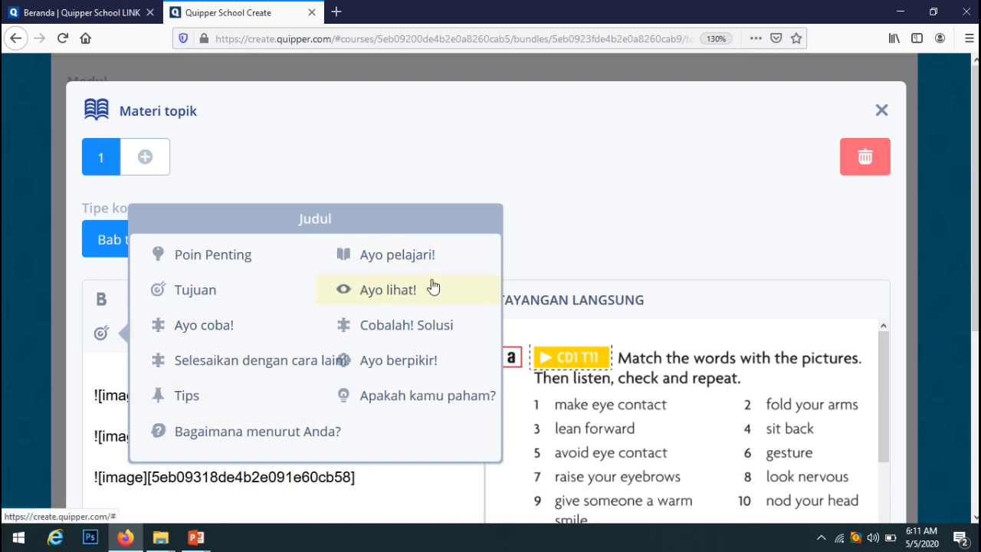
# - Insert an 'Ayo lihat!' block reading 'Match the words with the pictures' and check the live preview
pyautogui.click(388, 299)
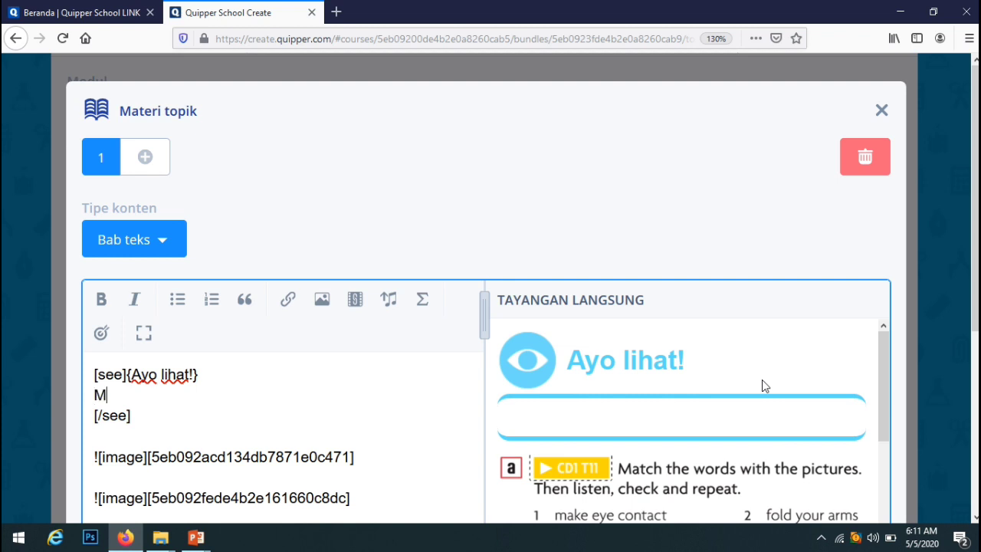
pyautogui.write('ch')
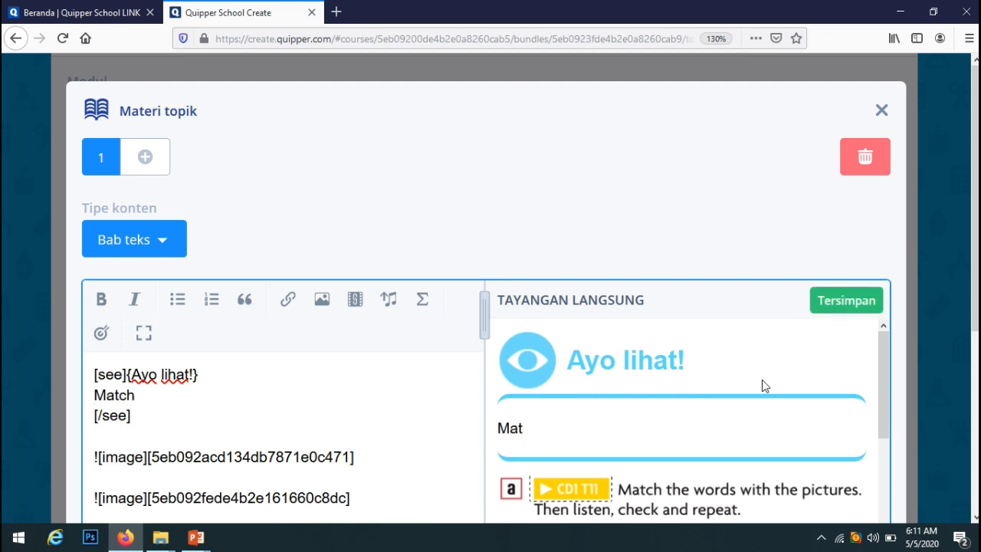
pyautogui.write(' the wo')
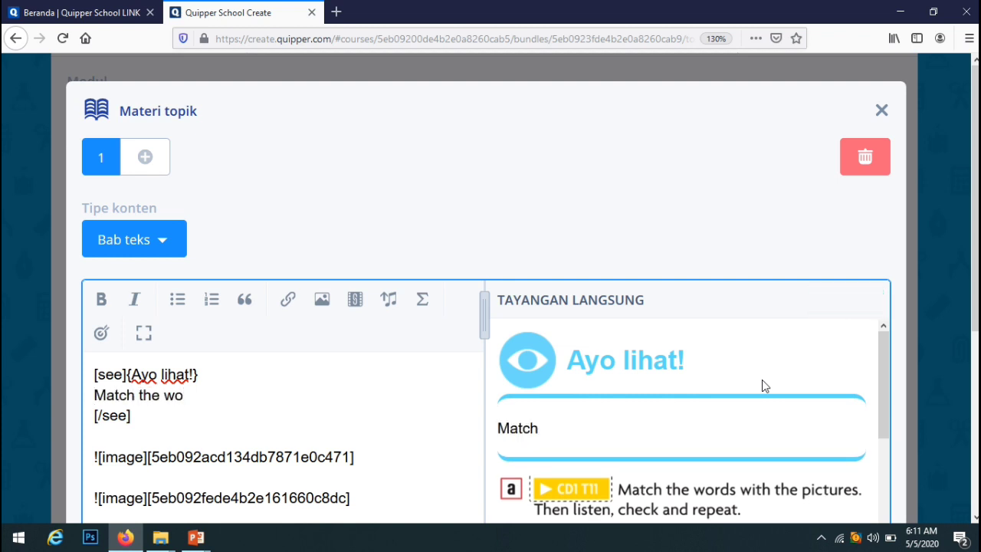
pyautogui.write('rd')
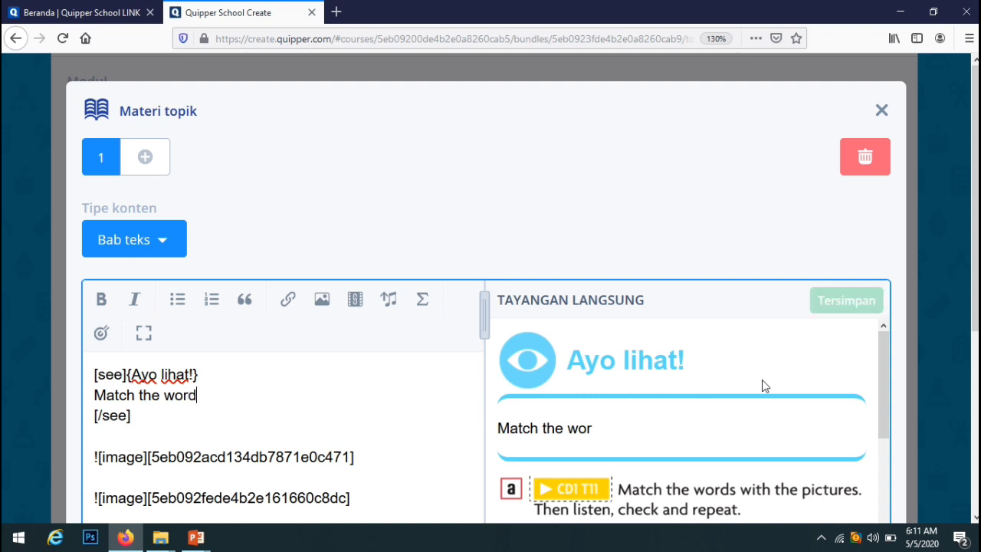
pyautogui.write('s w')
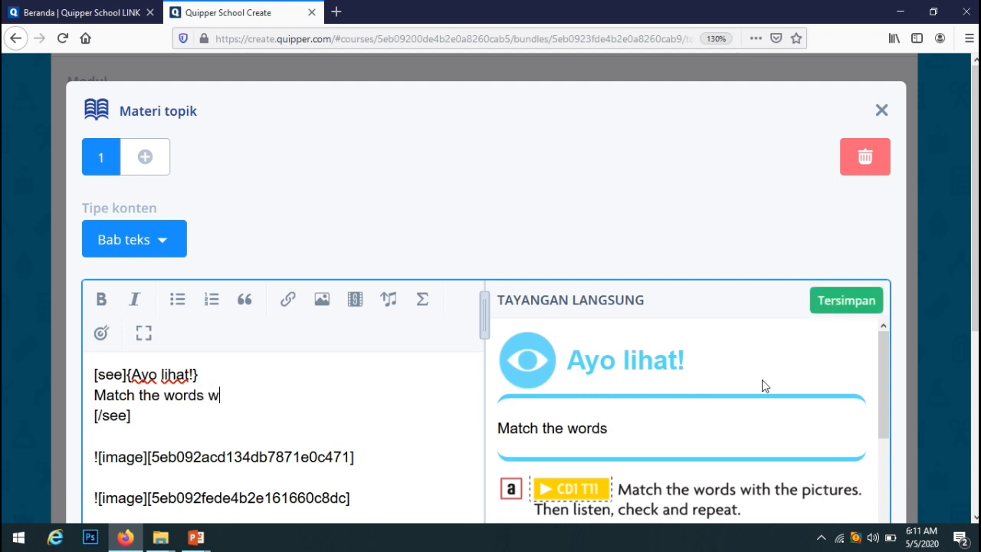
pyautogui.write('ith ')
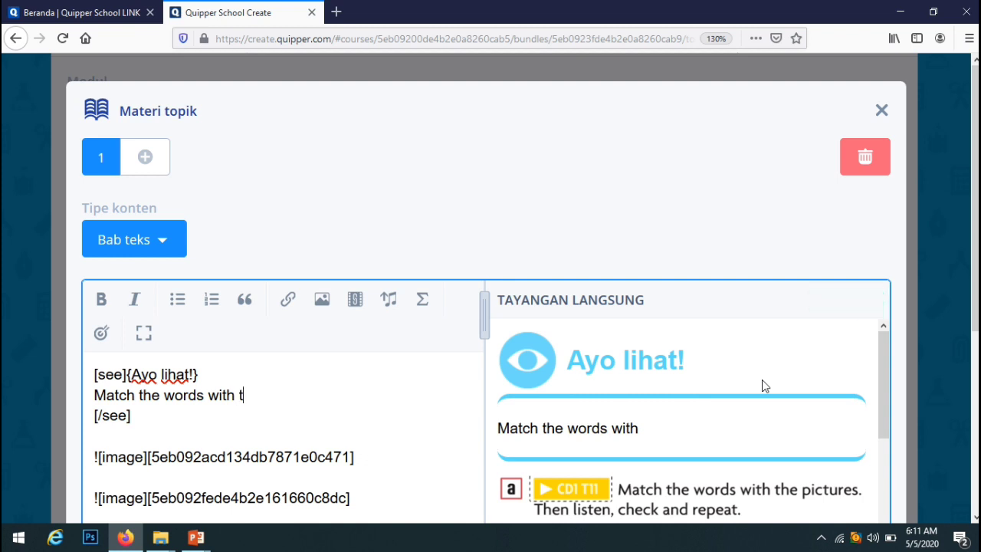
pyautogui.write('the pict')
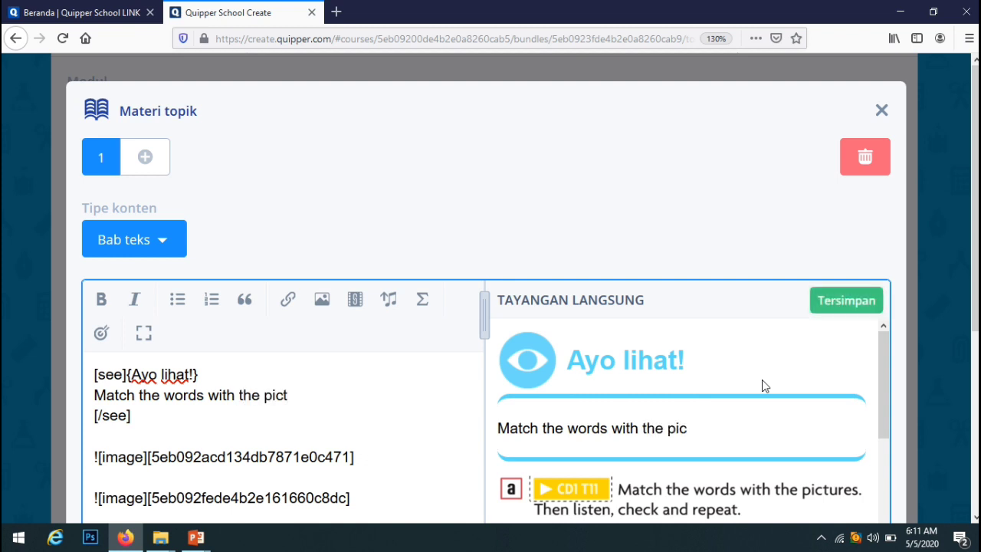
pyautogui.write('ure')
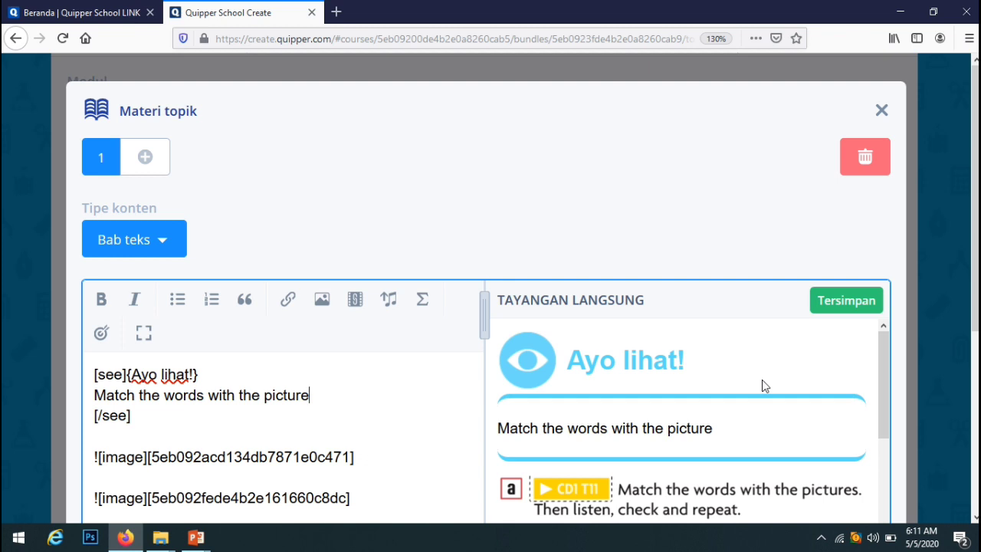
pyautogui.write('s')
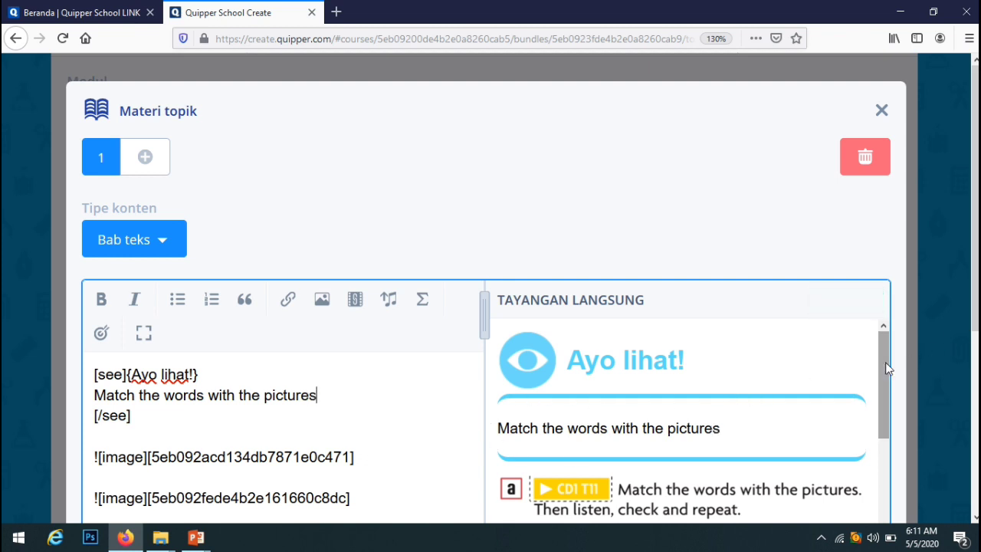
pyautogui.moveTo(885, 361)
pyautogui.mouseDown()
pyautogui.moveTo(886, 378)
pyautogui.moveTo(885, 360)
pyautogui.mouseUp()
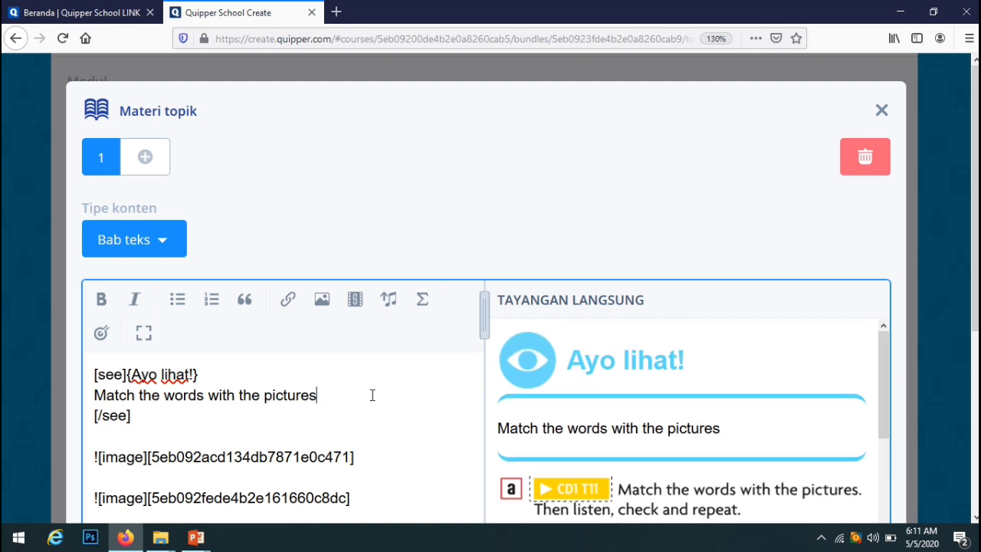
pyautogui.moveTo(372, 395); pyautogui.dragTo(95, 395)
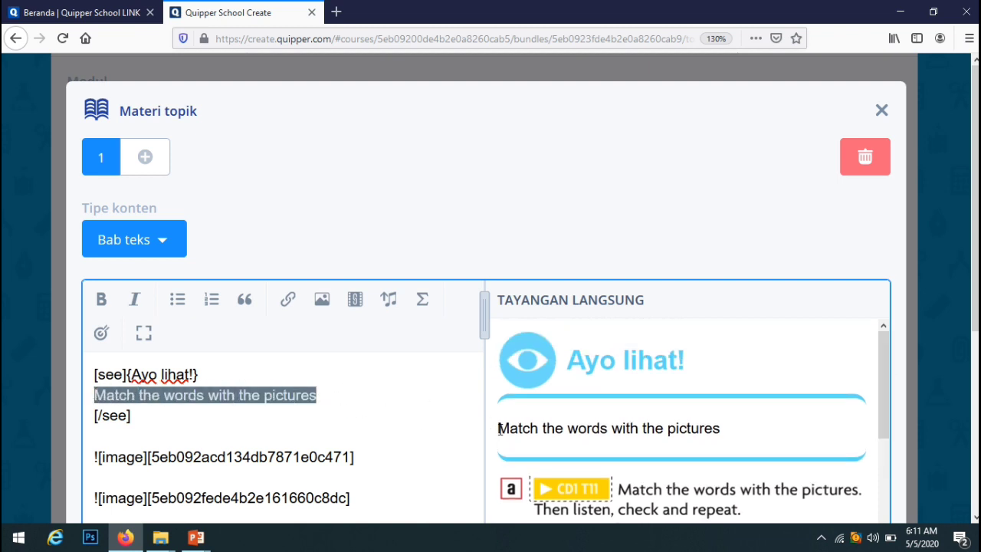
pyautogui.moveTo(498, 428); pyautogui.dragTo(727, 431)
pyautogui.click(754, 429)
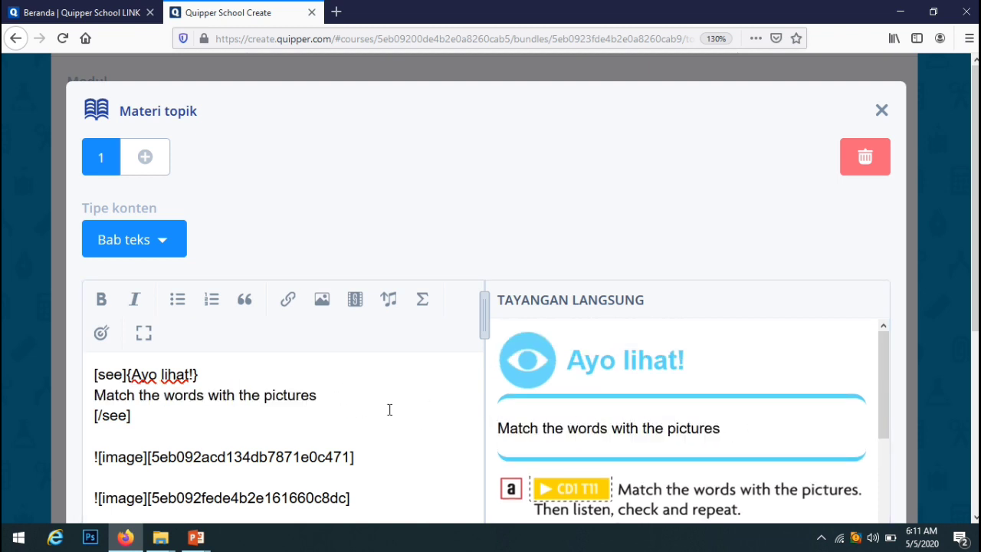
pyautogui.click(345, 395)
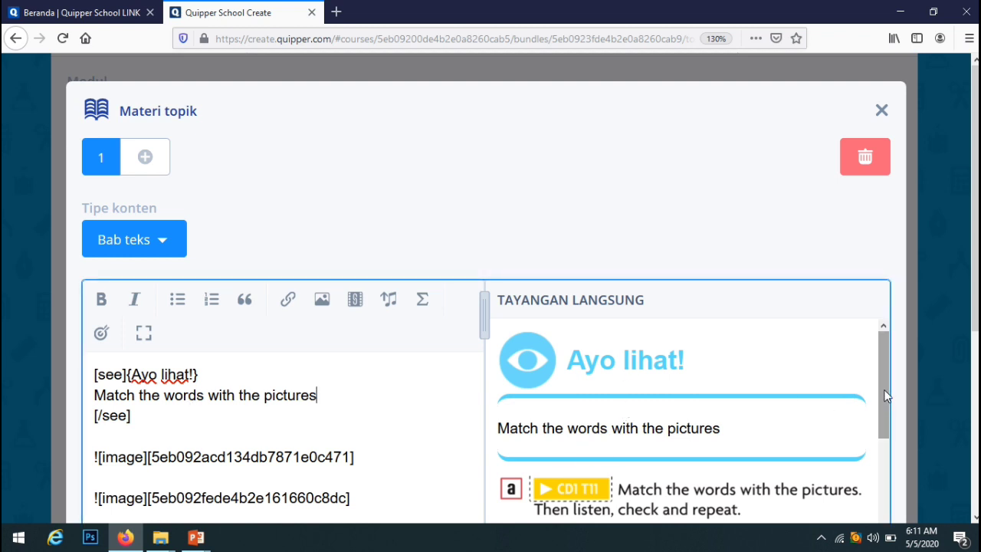
pyautogui.moveTo(884, 394); pyautogui.dragTo(898, 499)
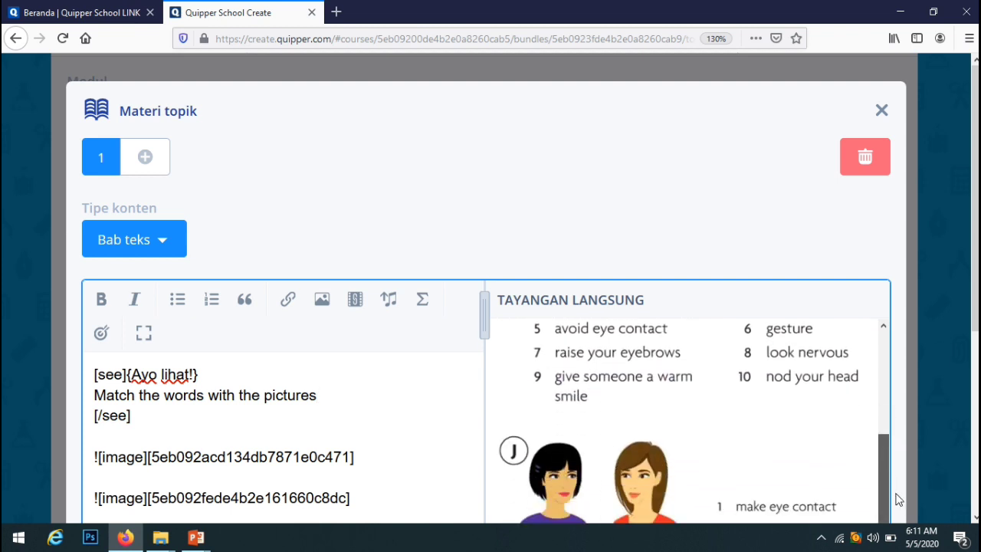
pyautogui.click(501, 422)
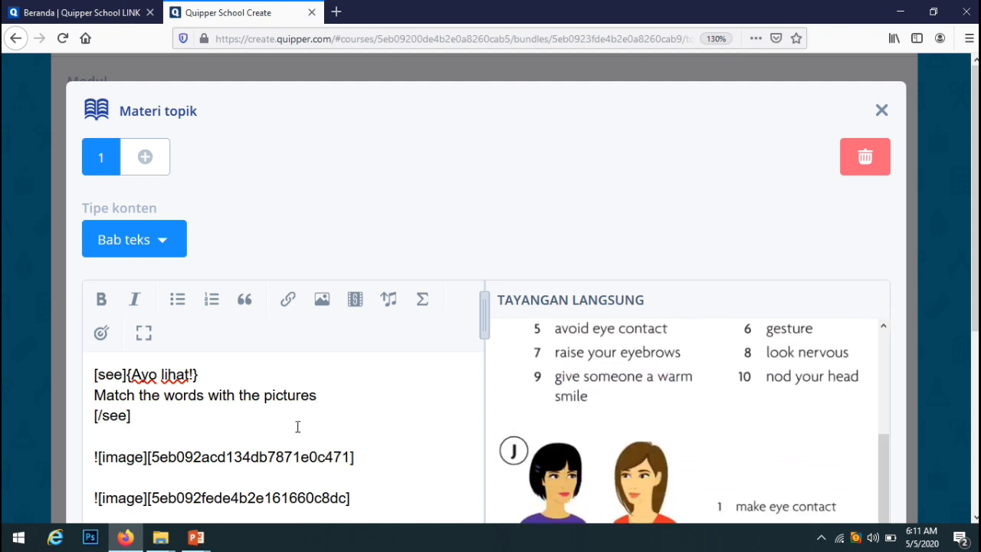
pyautogui.scroll(-2, 877, 349)
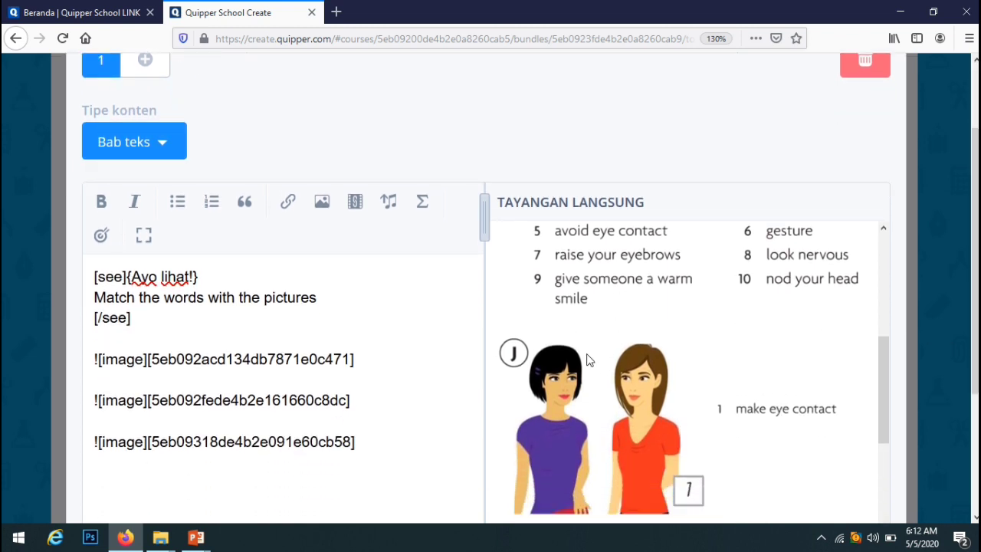
# - Add an empty line below the Ayo lihat! block and insert an 'Ayo pelajari!' section after the exercise image
pyautogui.click(100, 341)
pyautogui.press('Return')
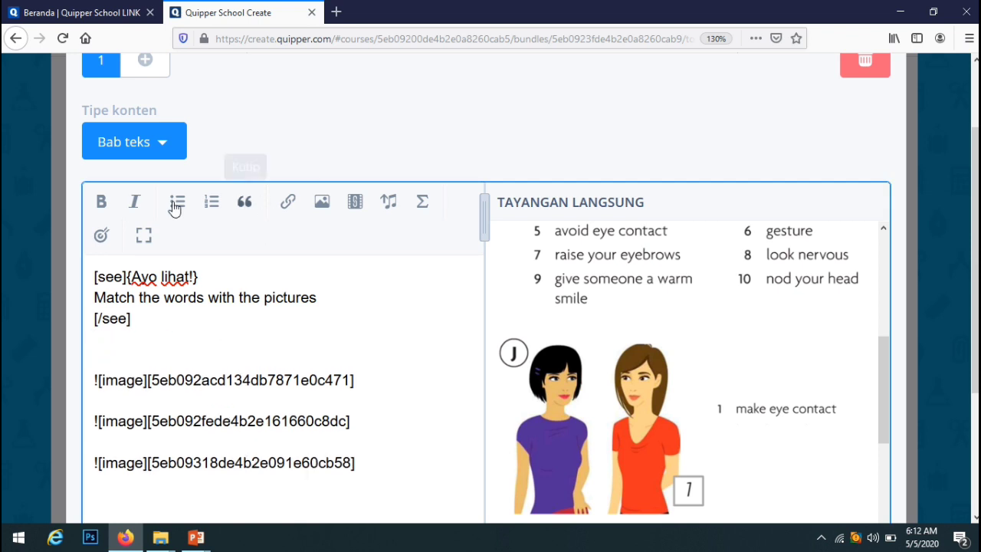
pyautogui.click(99, 236)
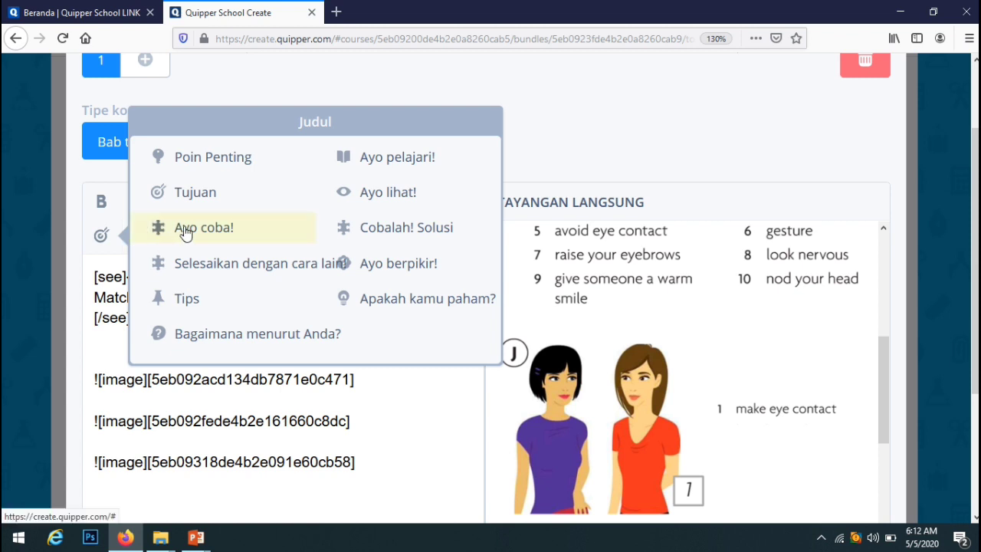
pyautogui.click(412, 161)
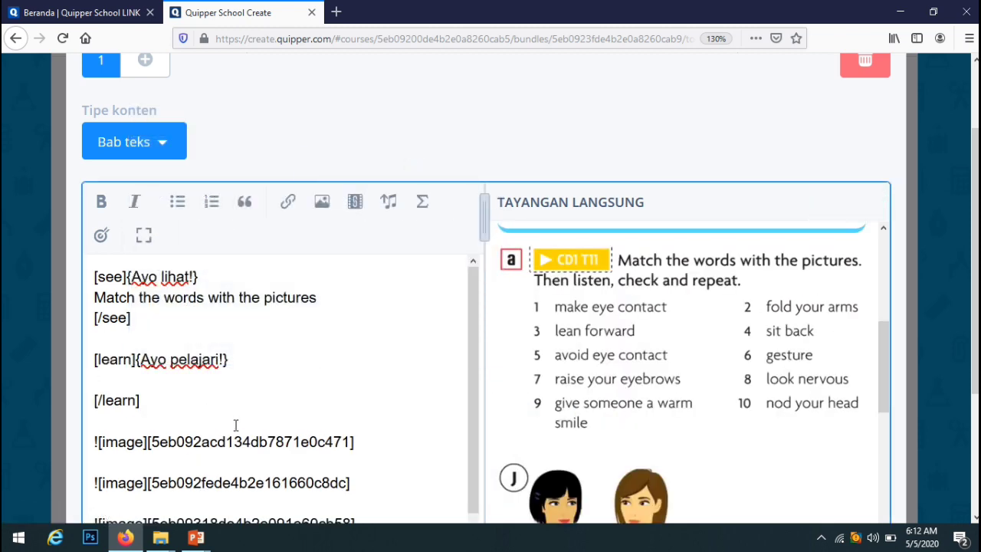
pyautogui.moveTo(886, 395); pyautogui.dragTo(875, 367)
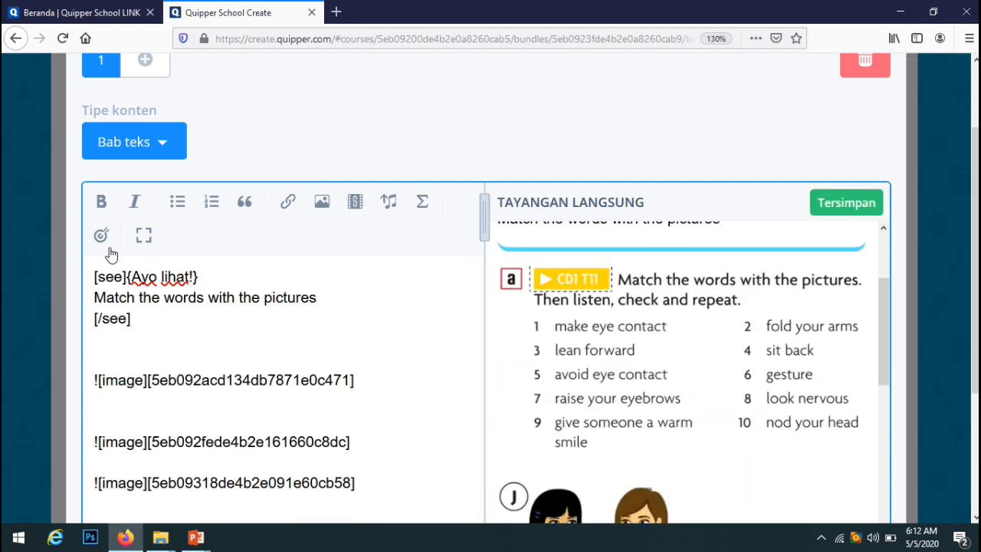
pyautogui.click(101, 236)
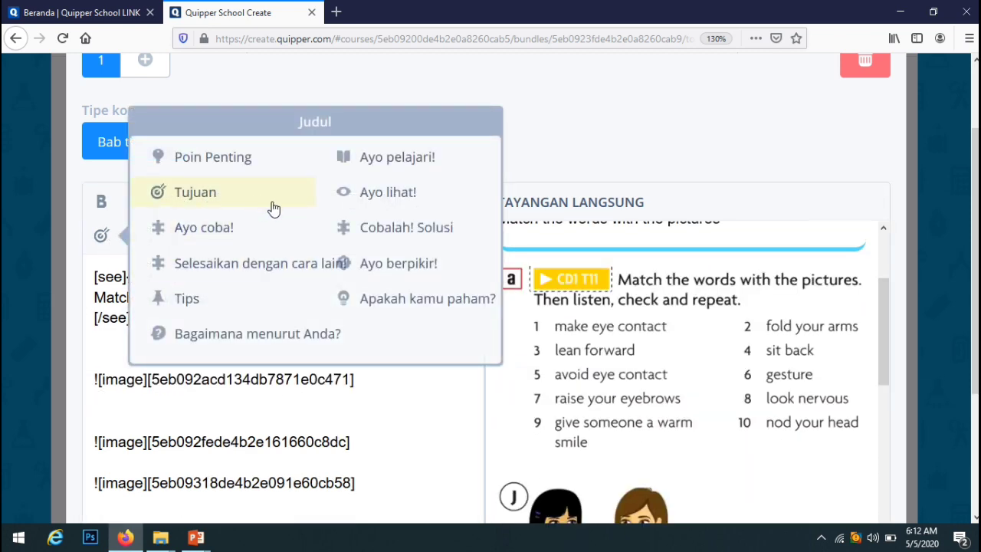
pyautogui.click(360, 168)
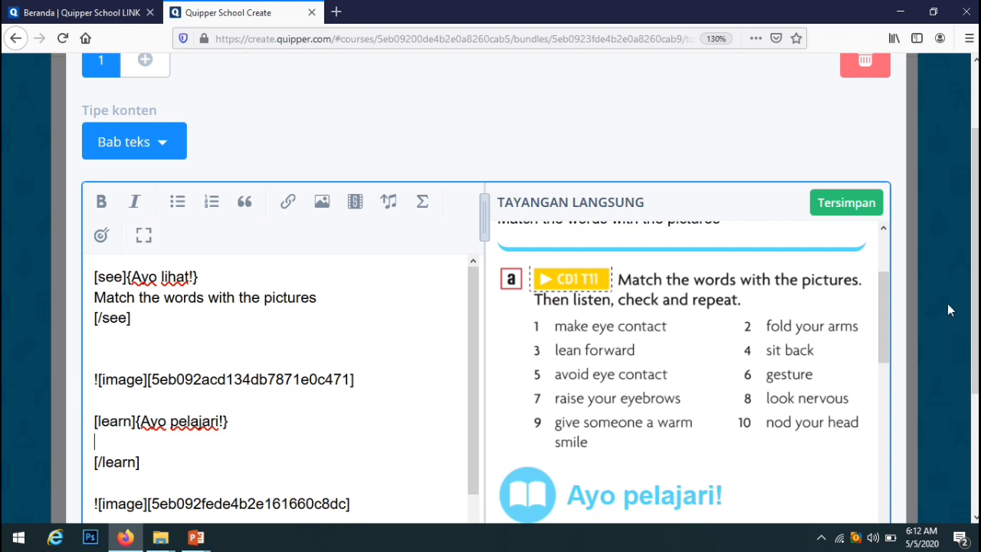
pyautogui.moveTo(878, 303); pyautogui.dragTo(881, 365)
pyautogui.click(568, 395)
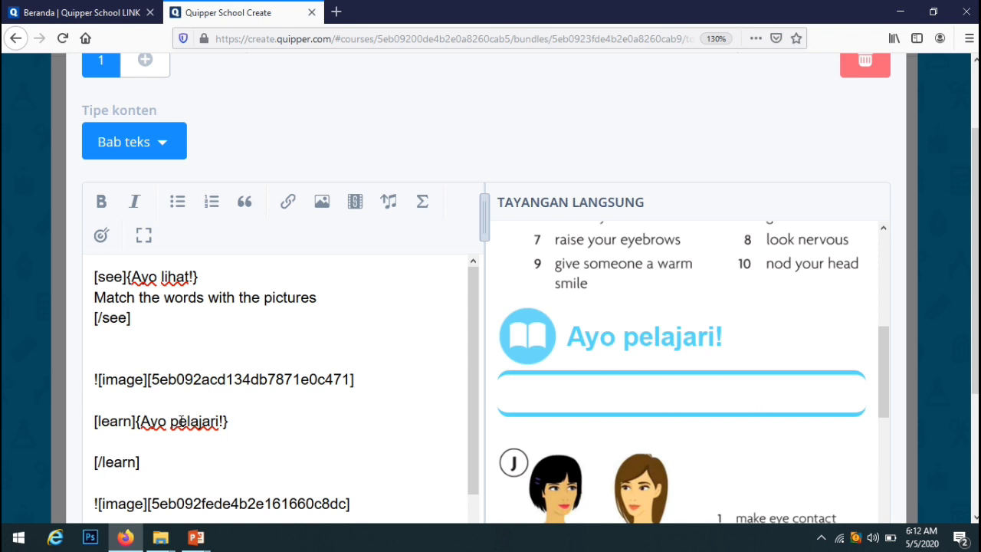
# - Type 'Look the pictures and remember it' inside the Ayo pelajari! section
pyautogui.click(121, 448)
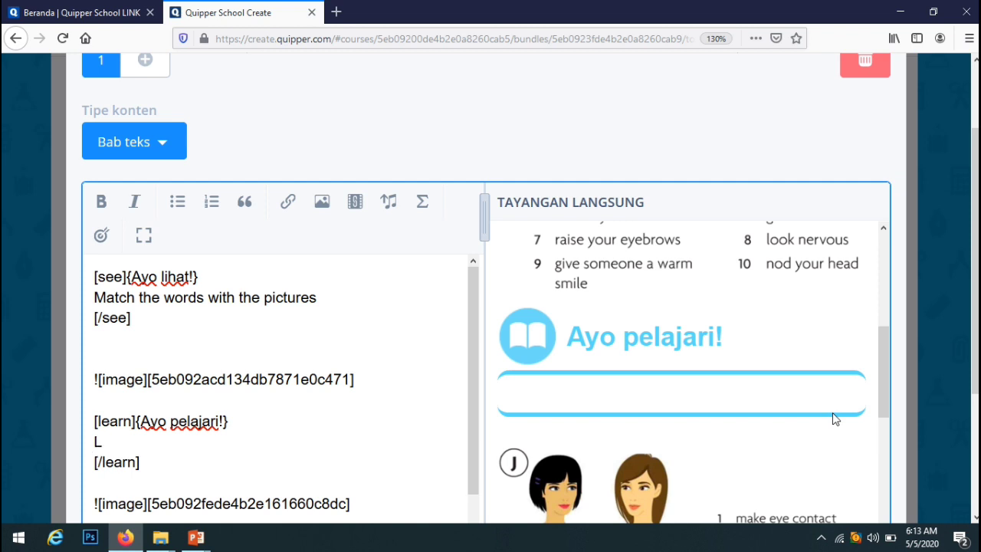
pyautogui.write('t')
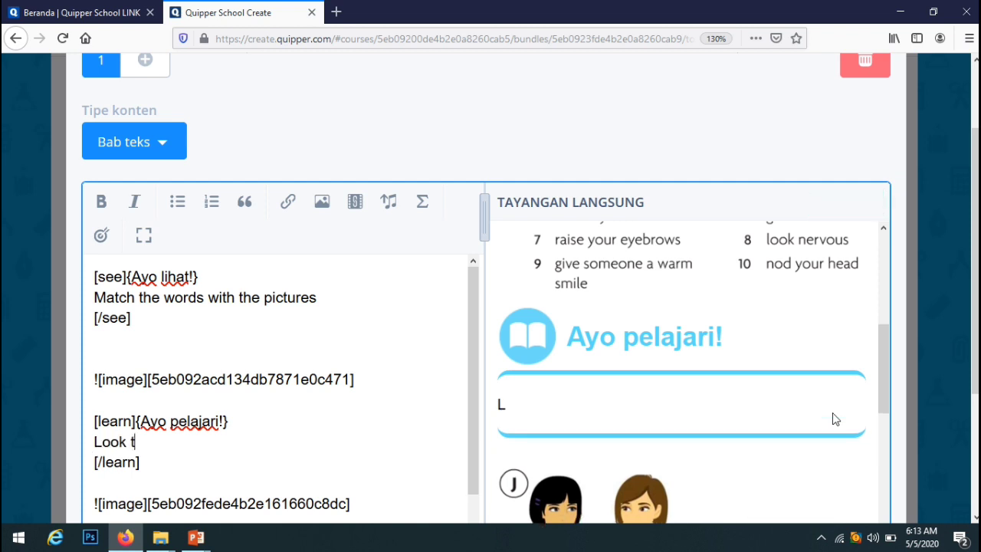
pyautogui.write('he pictures')
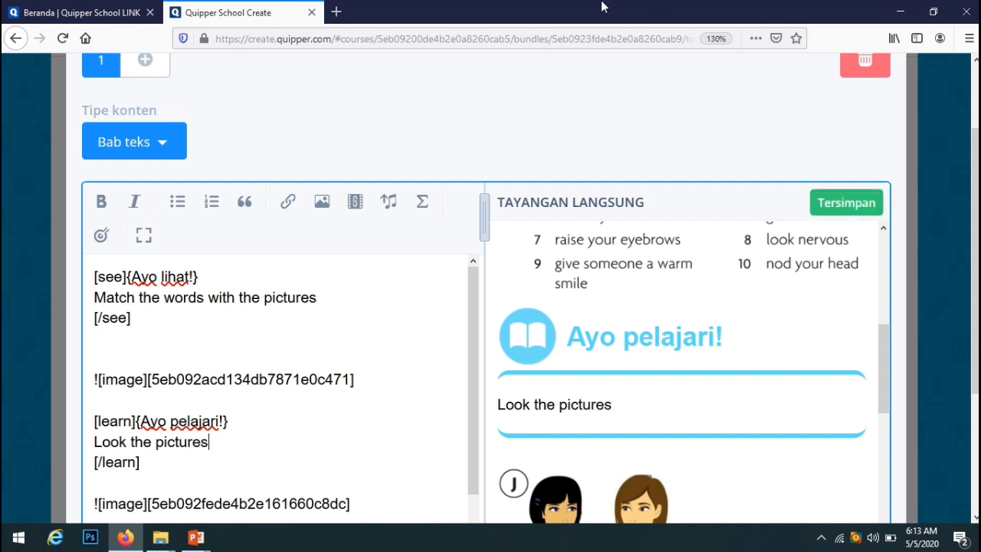
pyautogui.scroll(-1, 399, 352)
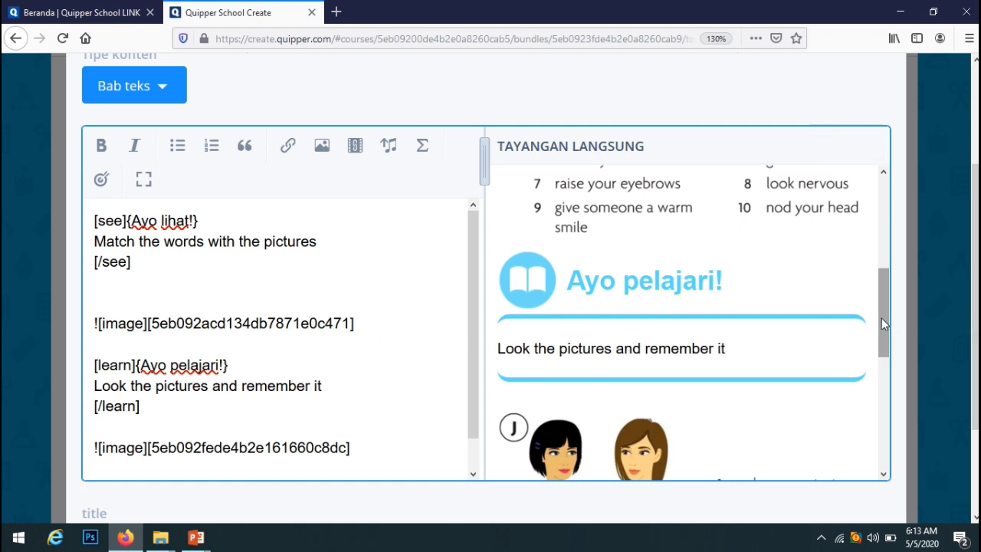
pyautogui.moveTo(881, 318); pyautogui.dragTo(881, 354)
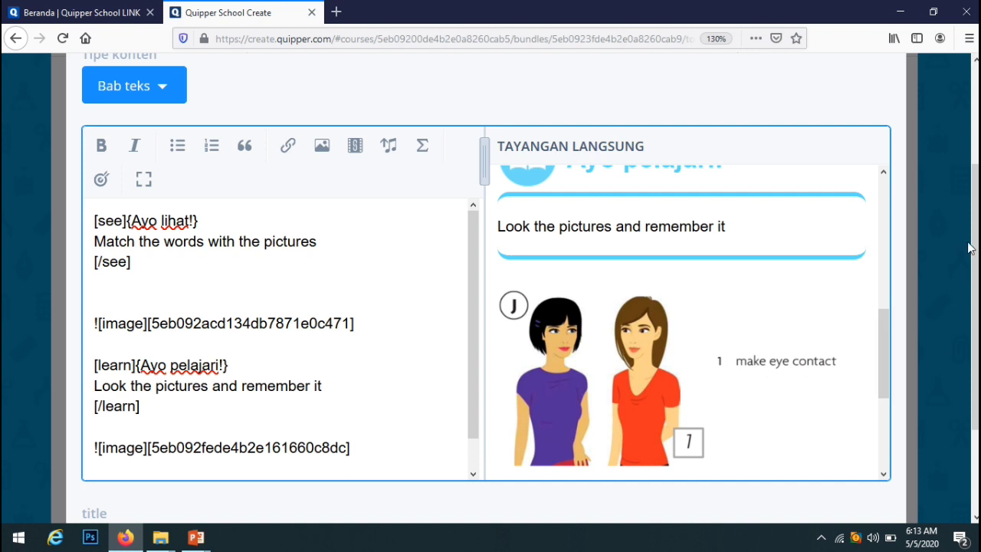
pyautogui.scroll(-1, 974, 306)
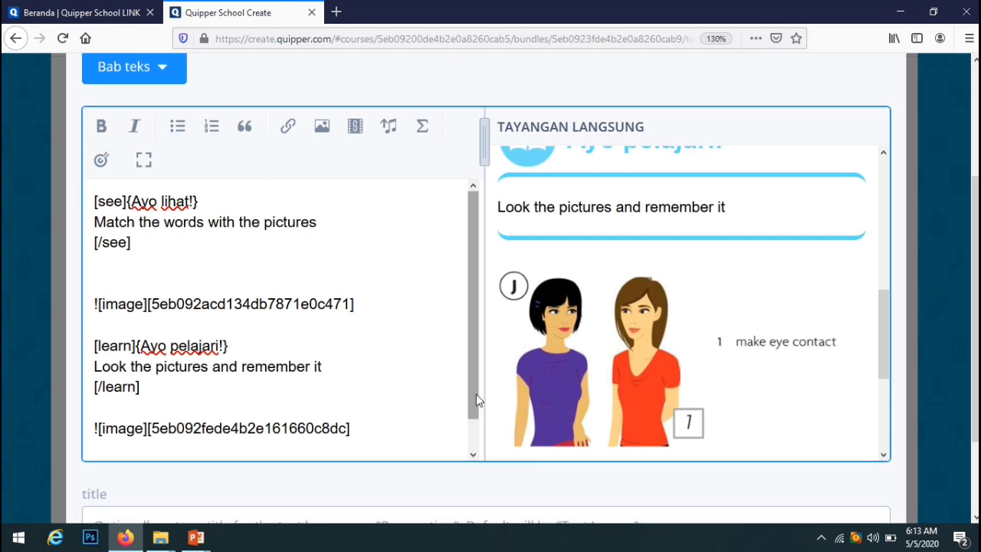
pyautogui.moveTo(473, 392); pyautogui.dragTo(468, 412)
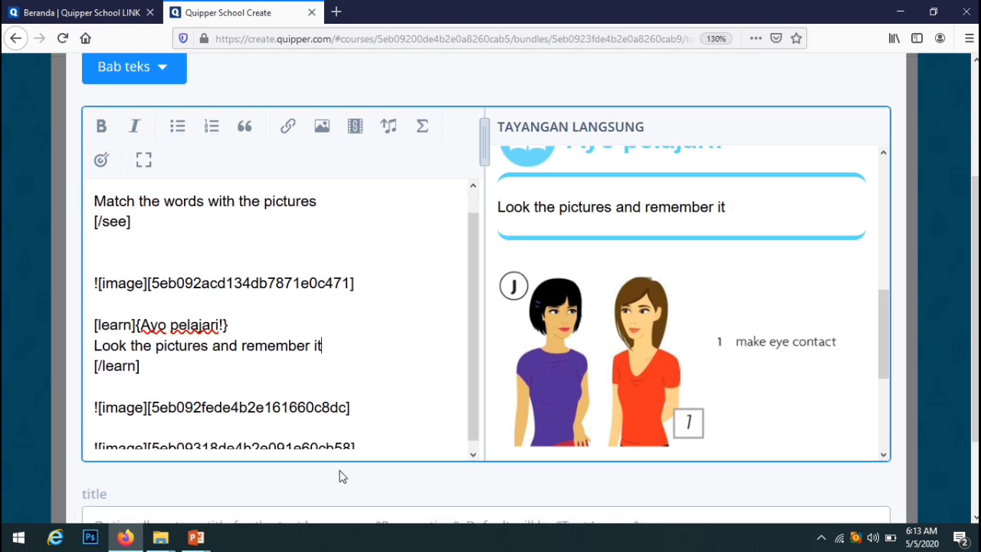
pyautogui.click(473, 455)
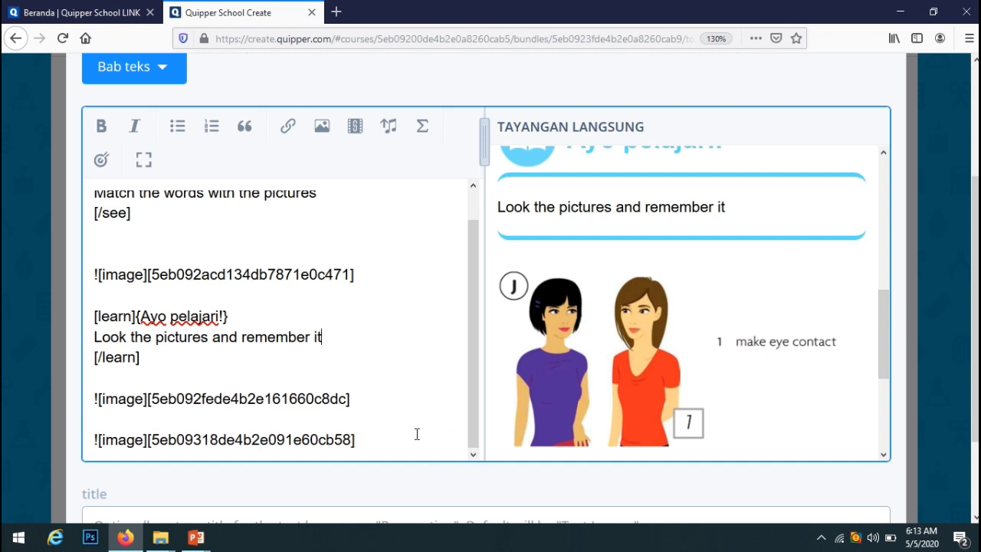
# - Add two blank lines after the last image
pyautogui.click(393, 458)
pyautogui.press('Return')
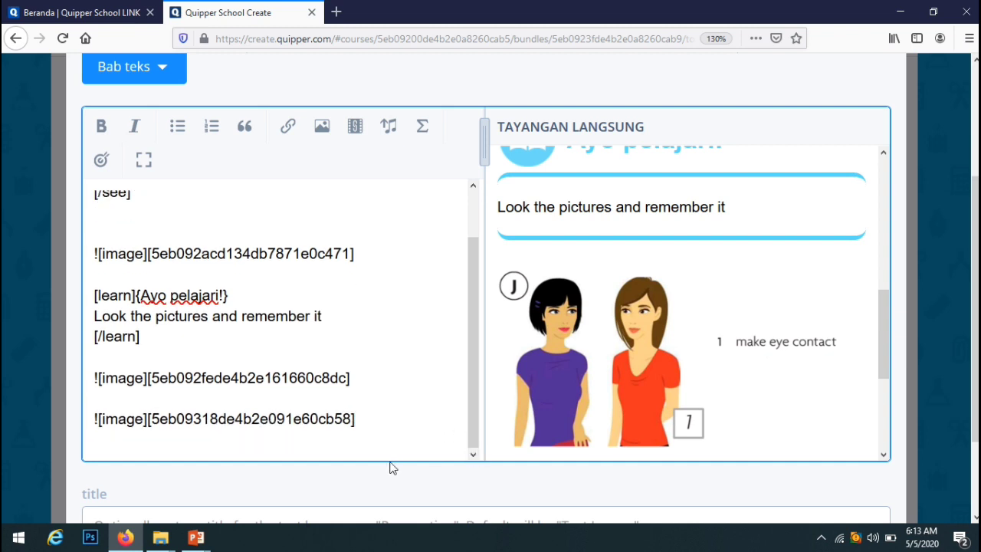
pyautogui.press('Return')
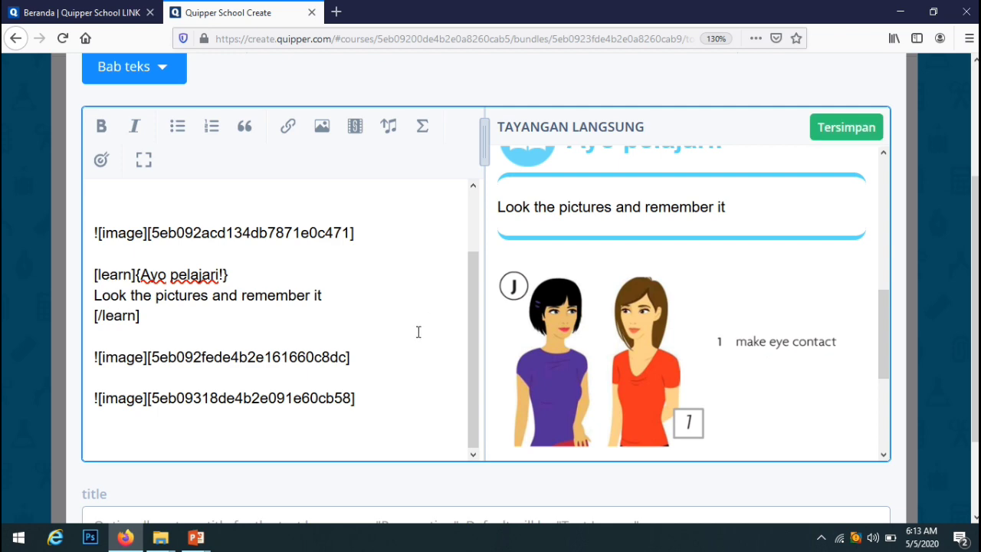
# - Switch to the gesture presentation and select slide 15's H and D pictures with their labels
pyautogui.click(196, 539)
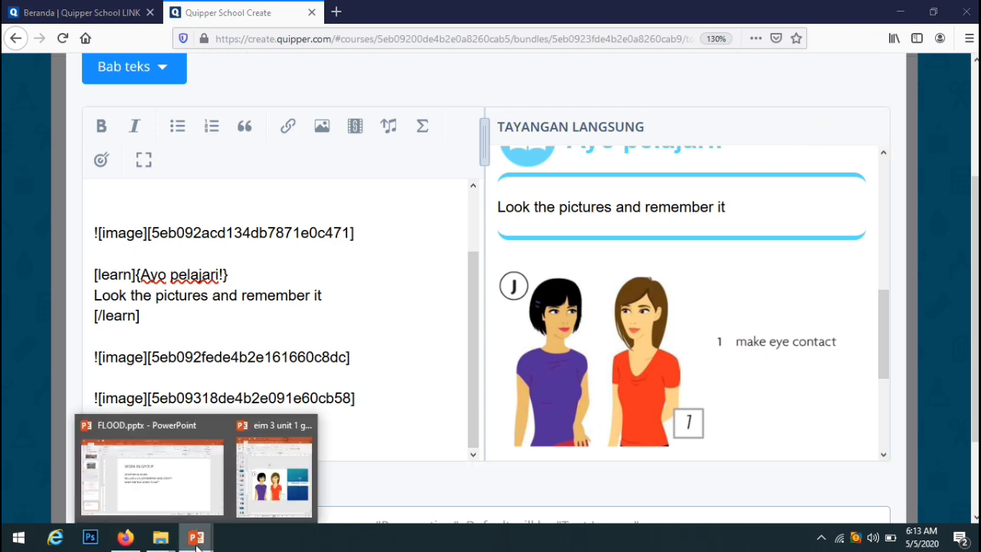
pyautogui.click(268, 506)
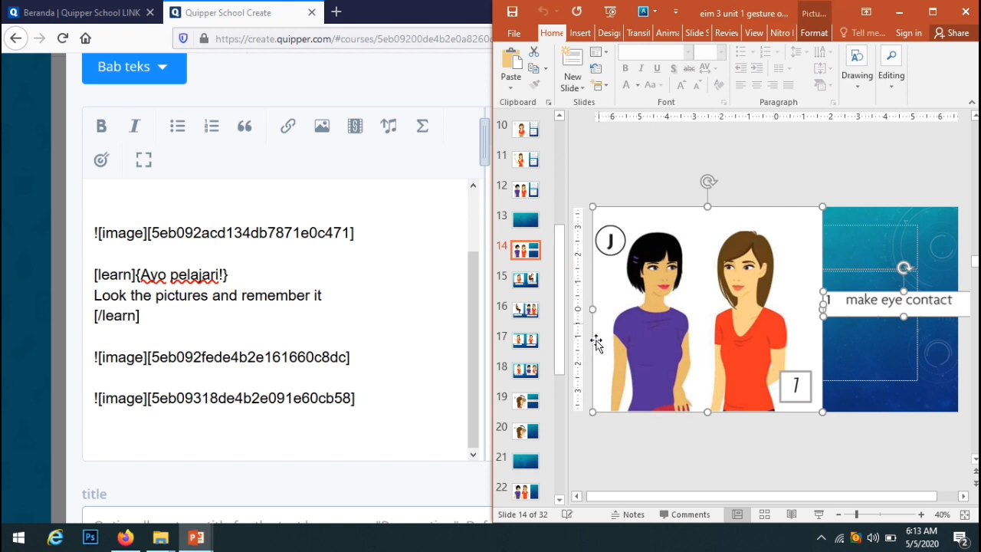
pyautogui.scroll(-2, 684, 299)
pyautogui.click(684, 299)
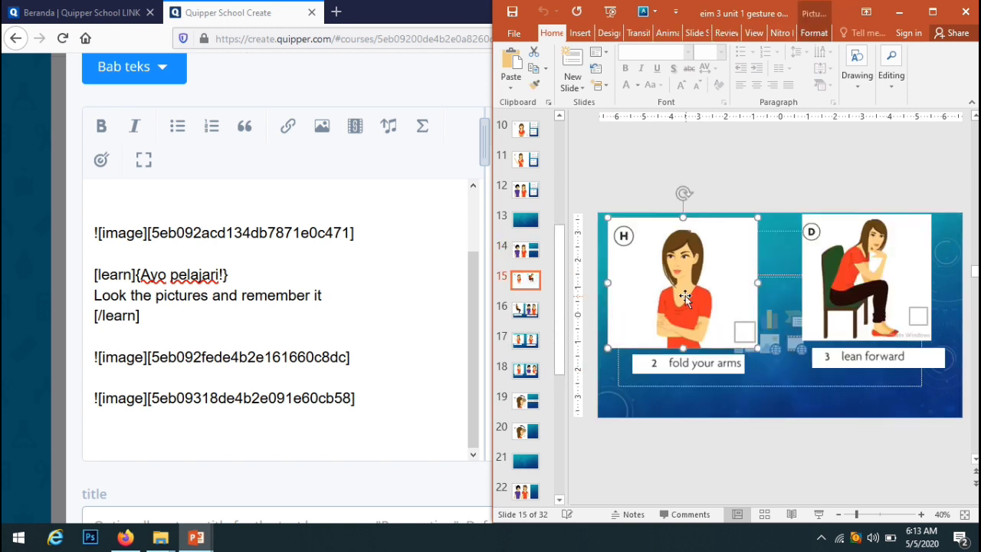
pyautogui.keyDown('shift'); pyautogui.click(849, 280); pyautogui.keyUp('shift')
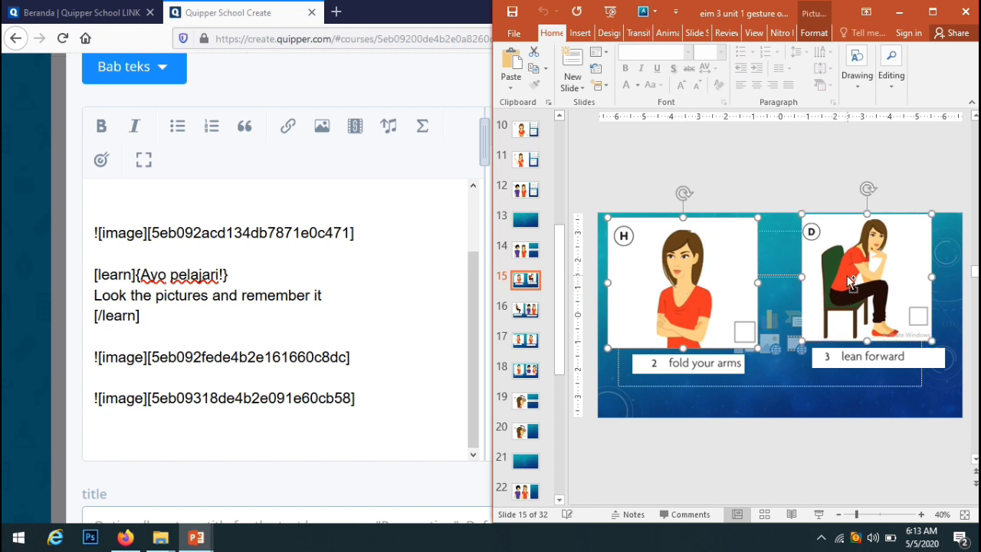
pyautogui.keyDown('shift'); pyautogui.click(690, 365); pyautogui.keyUp('shift')
pyautogui.keyDown('shift'); pyautogui.click(863, 365); pyautogui.keyUp('shift')
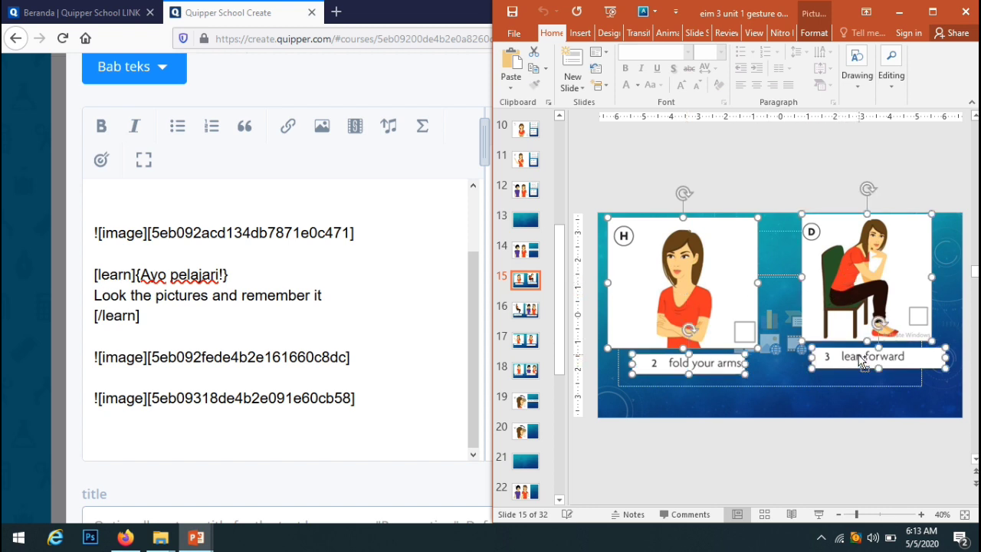
pyautogui.click(785, 403)
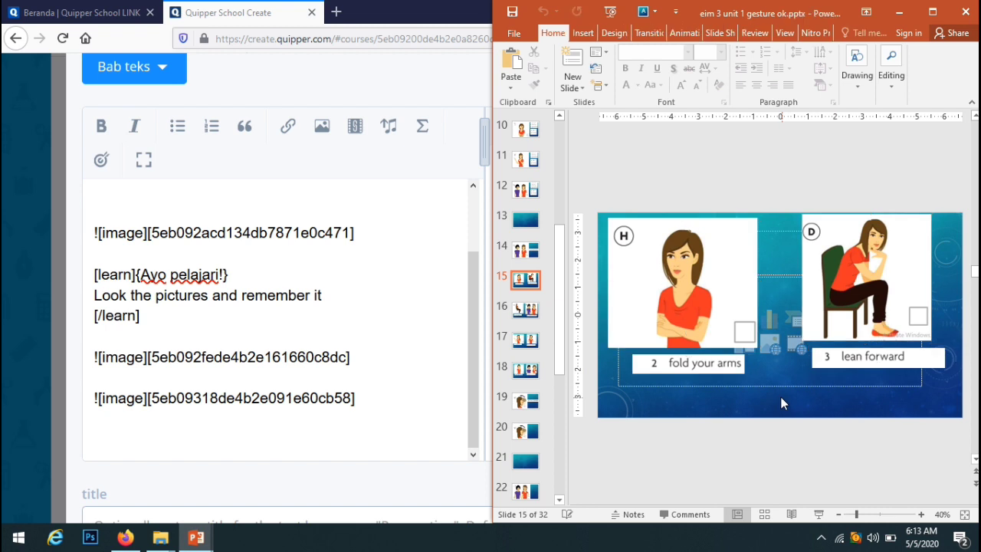
# - Group the H woman picture with its 'fold your arms' label, then select it with the D picture and 'lean forward' label
pyautogui.click(706, 337)
pyautogui.keyDown('shift'); pyautogui.click(712, 367); pyautogui.keyUp('shift')
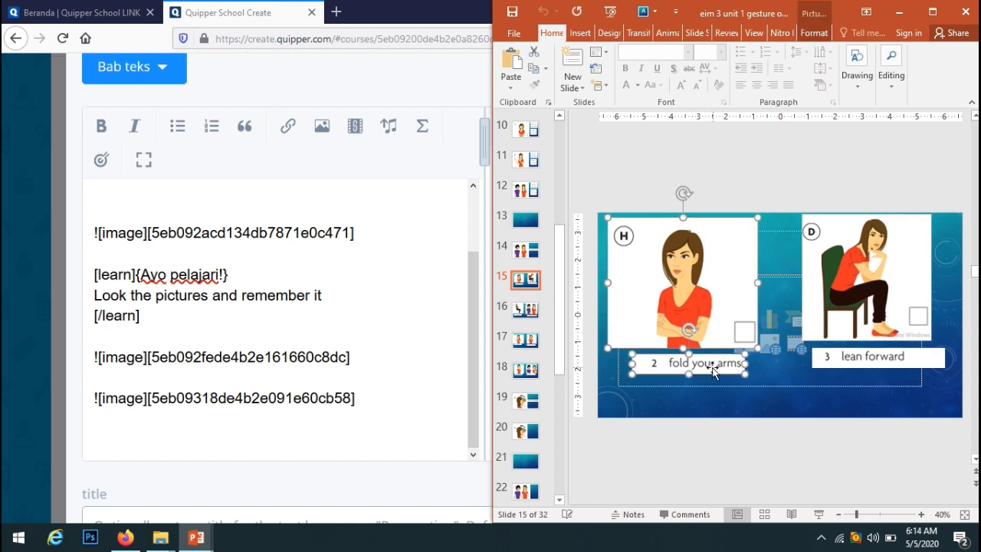
pyautogui.rightClick(713, 367)
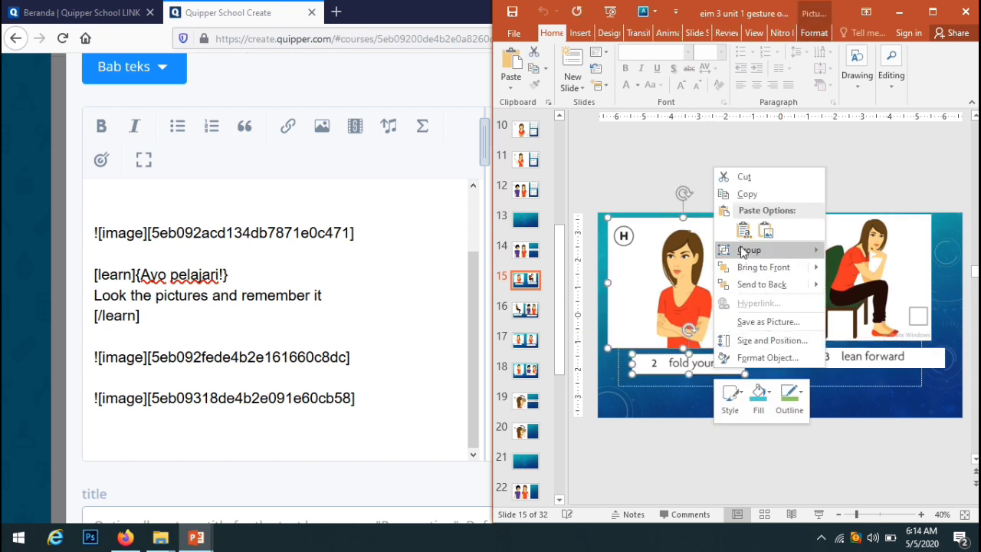
pyautogui.moveTo(782, 252)
pyautogui.click(851, 251)
pyautogui.click(854, 259)
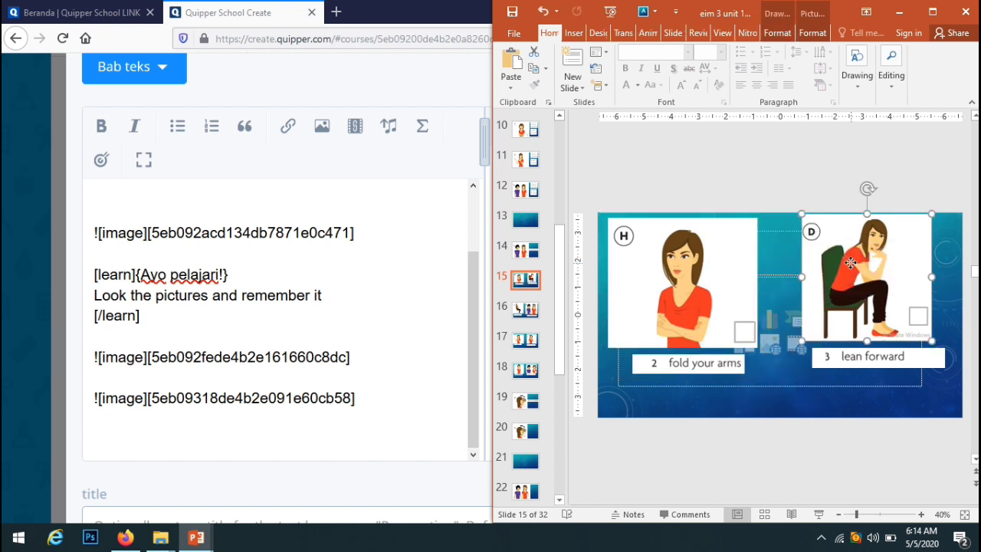
pyautogui.keyDown('shift'); pyautogui.click(679, 270); pyautogui.keyUp('shift')
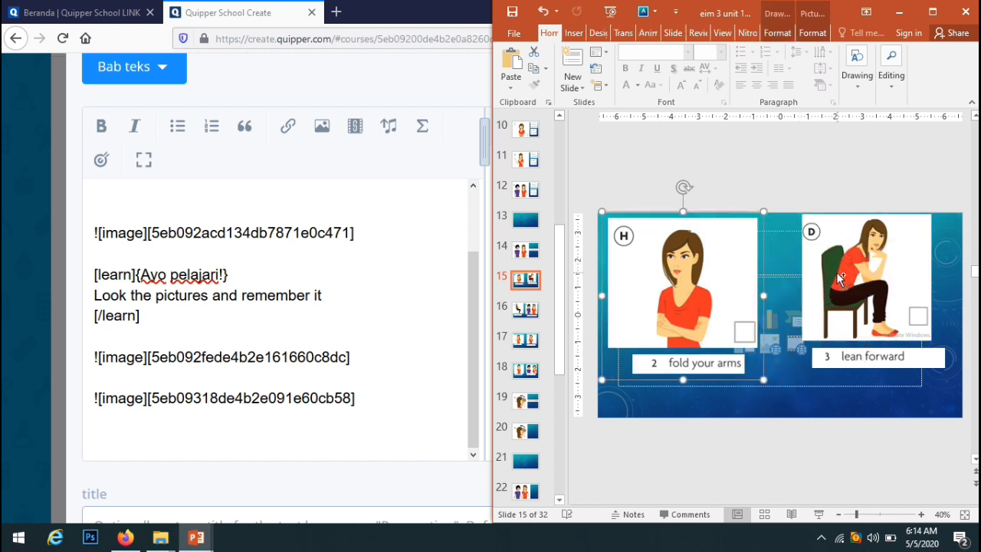
pyautogui.keyDown('shift'); pyautogui.click(873, 367); pyautogui.keyUp('shift')
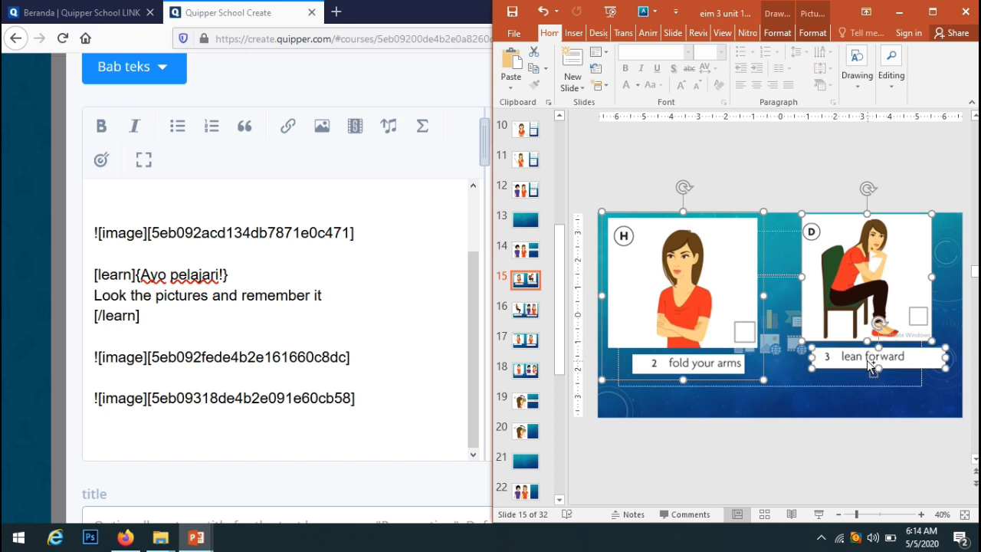
pyautogui.click(374, 403)
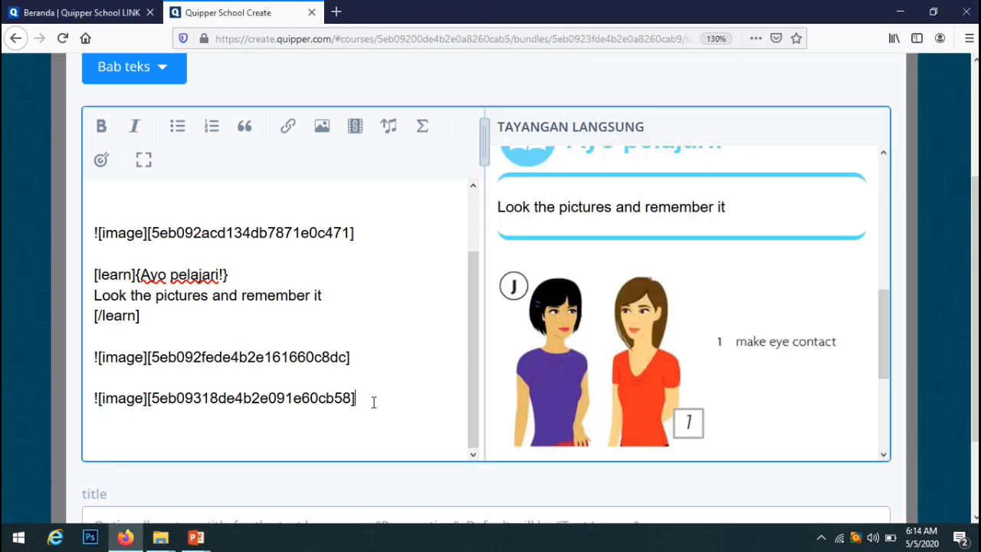
# - Paste the 'fold your arms' and 'lean forward' pictures as a new image below the last one, then add a line
pyautogui.press('Return')
pyautogui.press('Return')
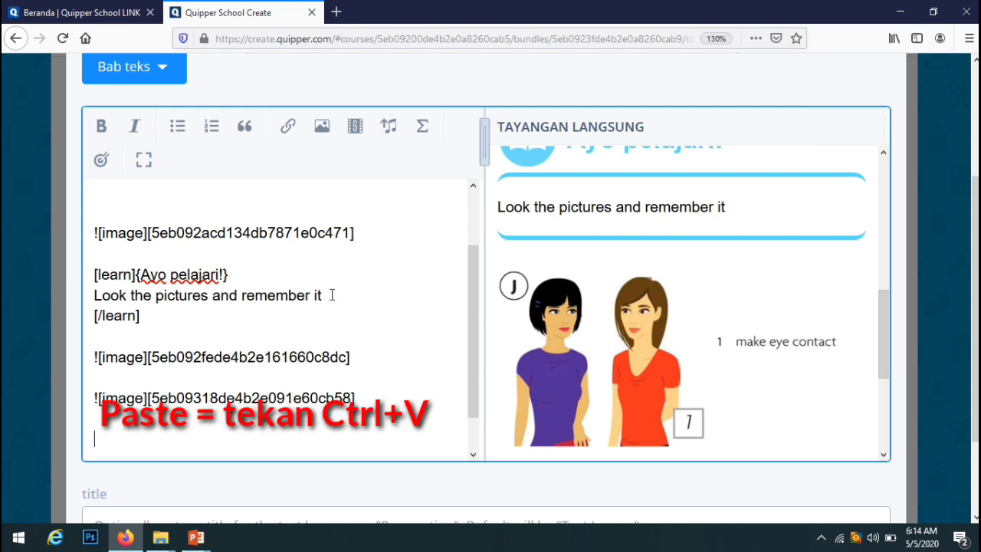
pyautogui.click(473, 454)
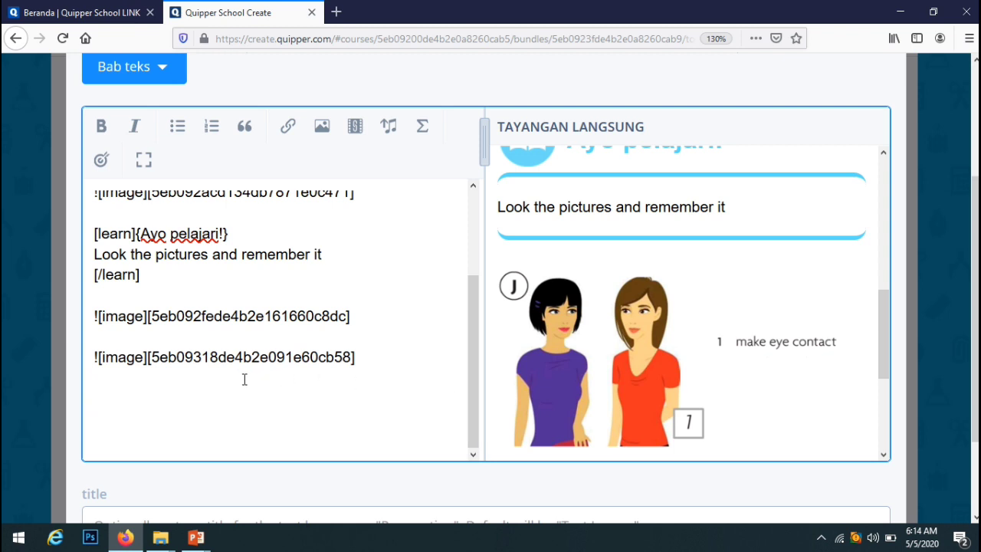
pyautogui.write('![image][5eb093edd134db7871e0c47c]')
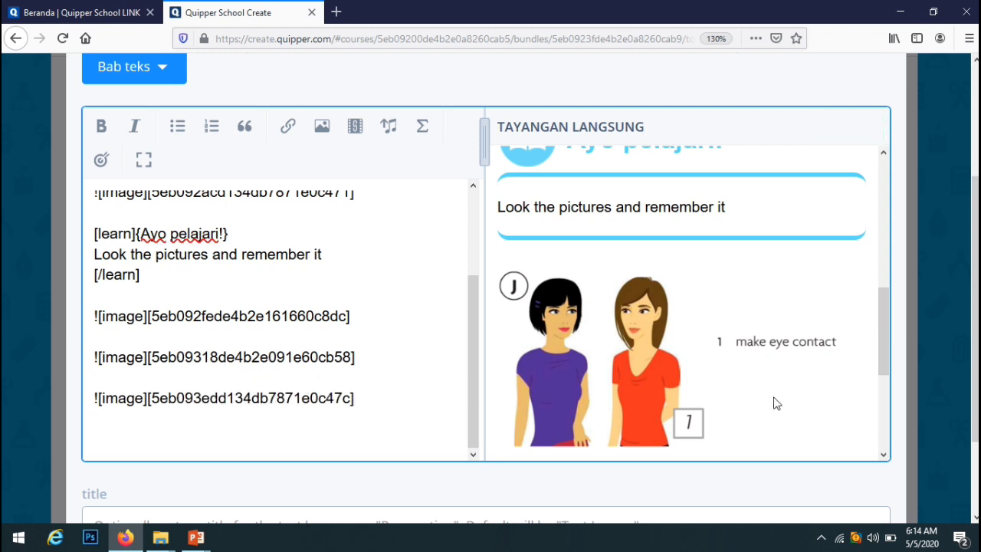
pyautogui.moveTo(886, 299); pyautogui.dragTo(882, 407)
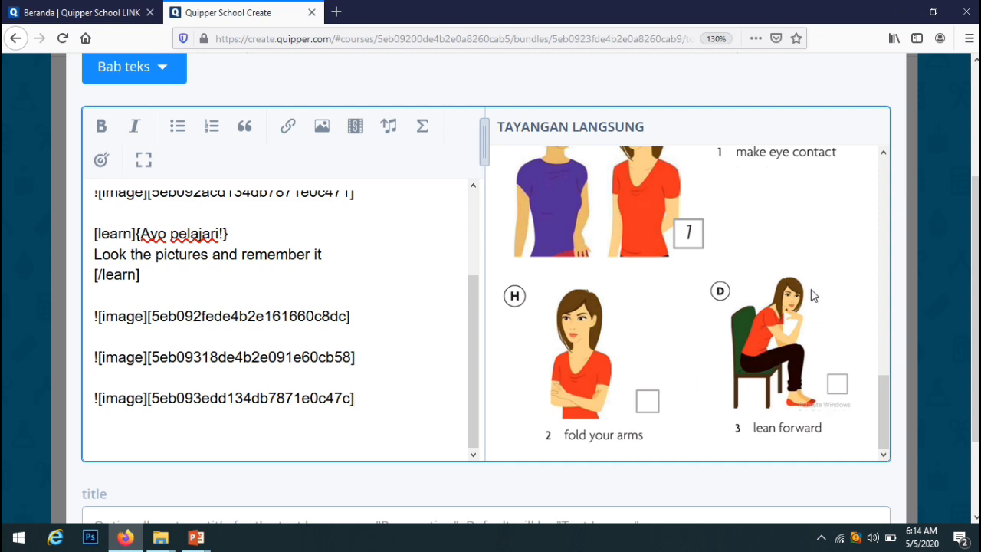
pyautogui.press('Return')
pyautogui.press('Return')
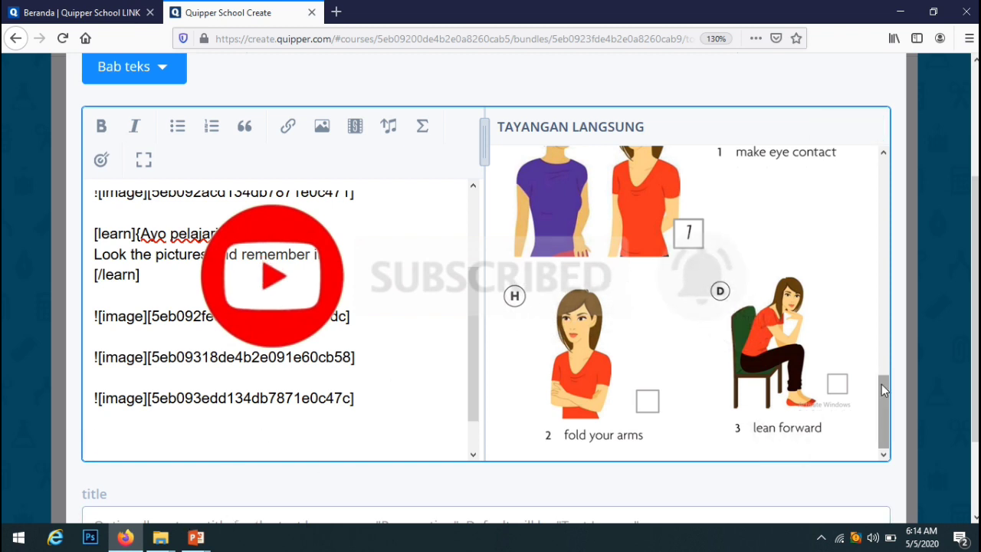
pyautogui.moveTo(882, 391)
pyautogui.mouseDown()
pyautogui.moveTo(880, 380)
pyautogui.moveTo(881, 393)
pyautogui.mouseUp()
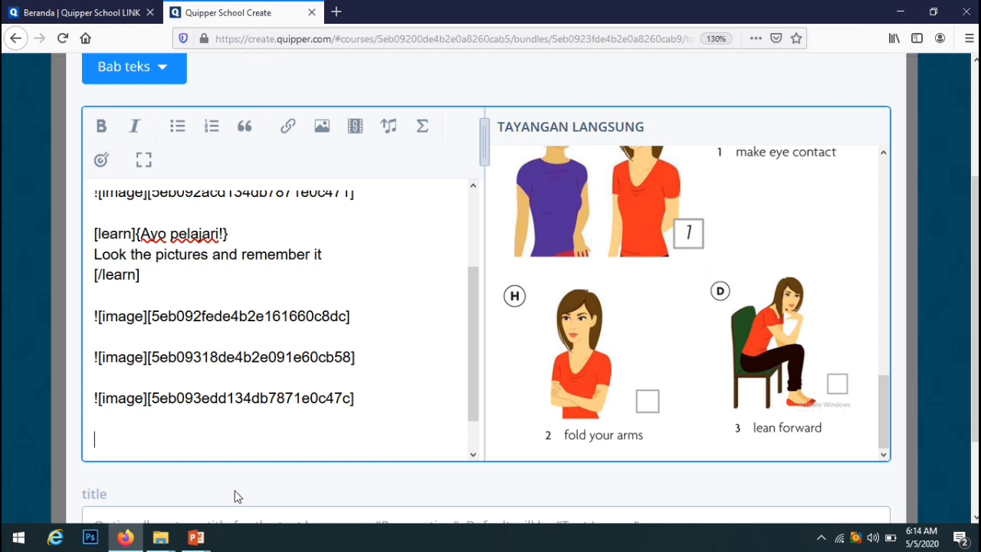
# - Paste slide 16's gesture pictures at the end of the lesson text
pyautogui.moveTo(204, 544)
pyautogui.click(263, 497)
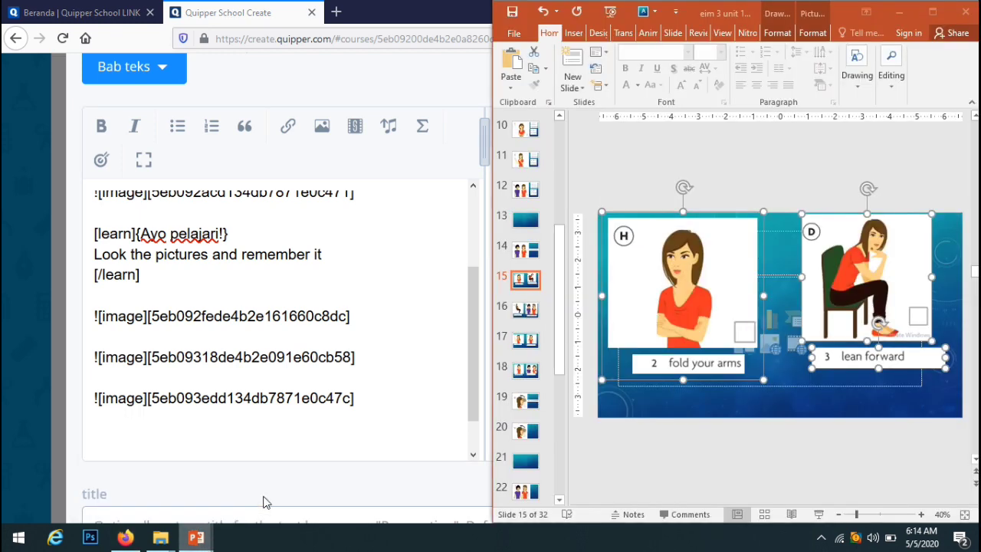
pyautogui.click(133, 449)
pyautogui.scroll(-1, 98, 401)
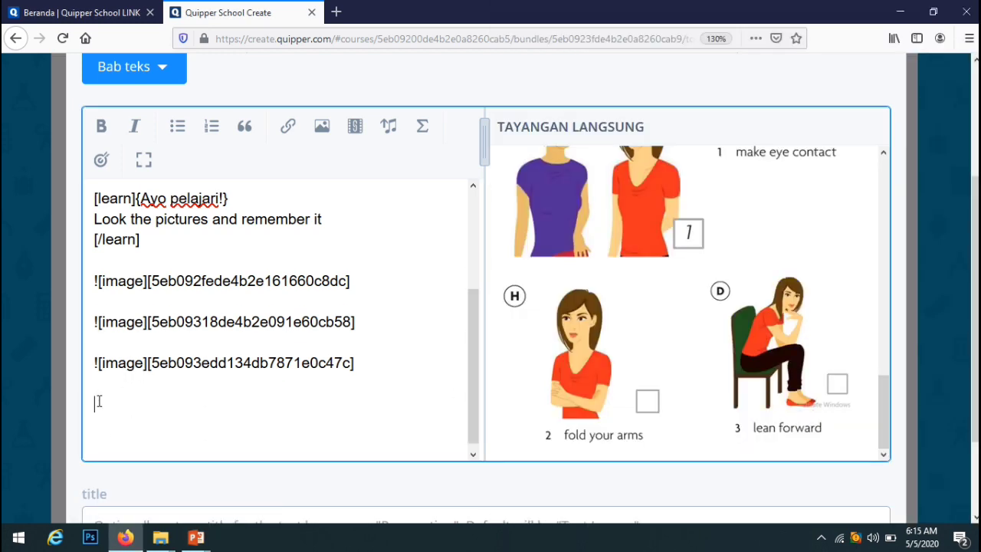
pyautogui.moveTo(884, 431); pyautogui.dragTo(884, 418)
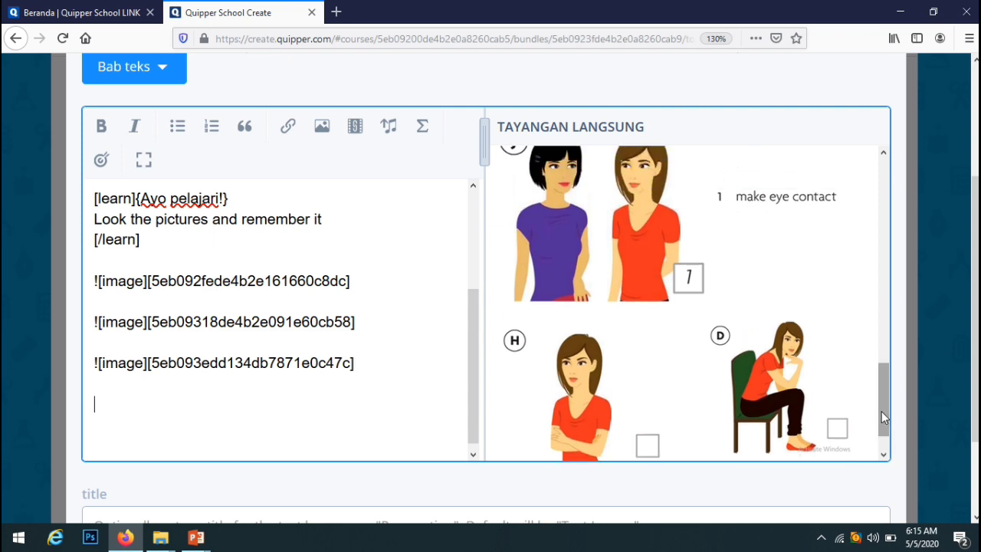
pyautogui.write('![image][5eb09454d134db0205e0befd]')
pyautogui.click(884, 457)
pyautogui.write('![image][5eb0945dde4b2e142660c939]')
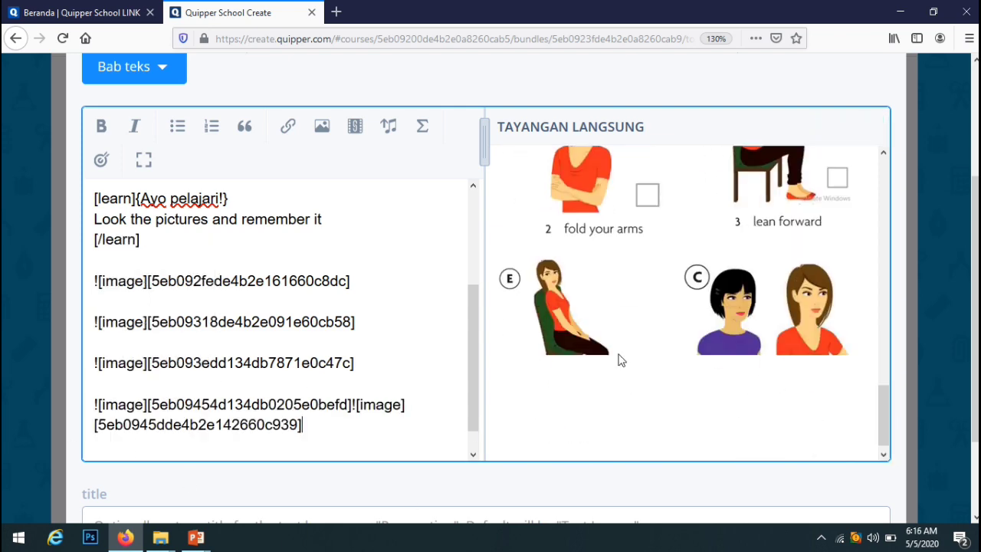
pyautogui.press('Return')
pyautogui.press('Return')
# - Select slide 17's pictures in the gesture slideshow and return to the lesson's end
pyautogui.click(196, 537)
pyautogui.scroll(-1, 679, 307)
pyautogui.click(679, 291)
pyautogui.keyDown('shift'); pyautogui.click(679, 372); pyautogui.keyUp('shift')
pyautogui.click(125, 538)
pyautogui.scroll(-1, 138, 353)
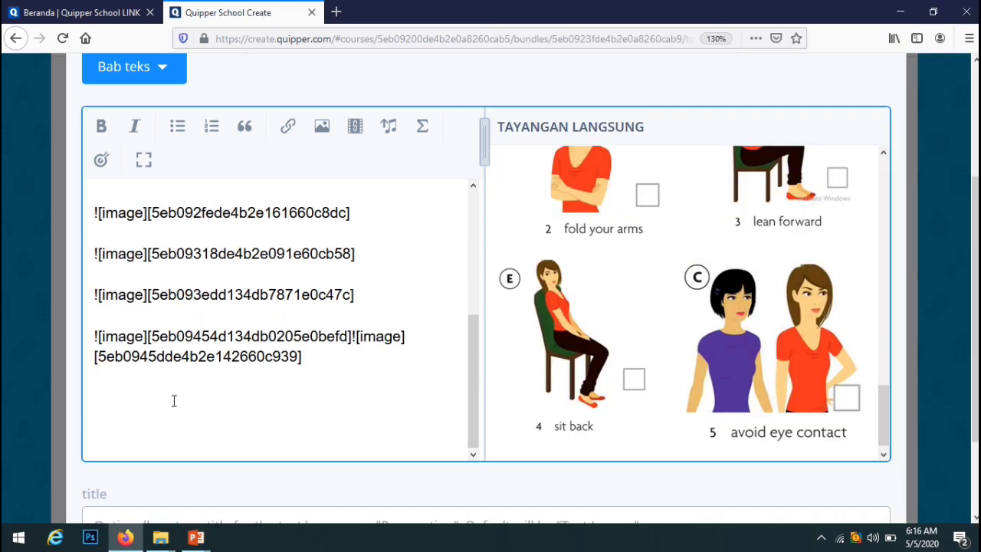
pyautogui.moveTo(886, 380); pyautogui.dragTo(886, 424)
# - Replace the duplicated picture codes with the copied slide 17 picture
pyautogui.scroll(1, 821, 429)
pyautogui.scroll(-1, 816, 375)
pyautogui.moveTo(320, 358); pyautogui.dragTo(93, 337)
pyautogui.press('BackSpace')
pyautogui.write('![image][5eb0949cde4b2e166e60c8df]')
pyautogui.moveTo(885, 418); pyautogui.dragTo(884, 433)
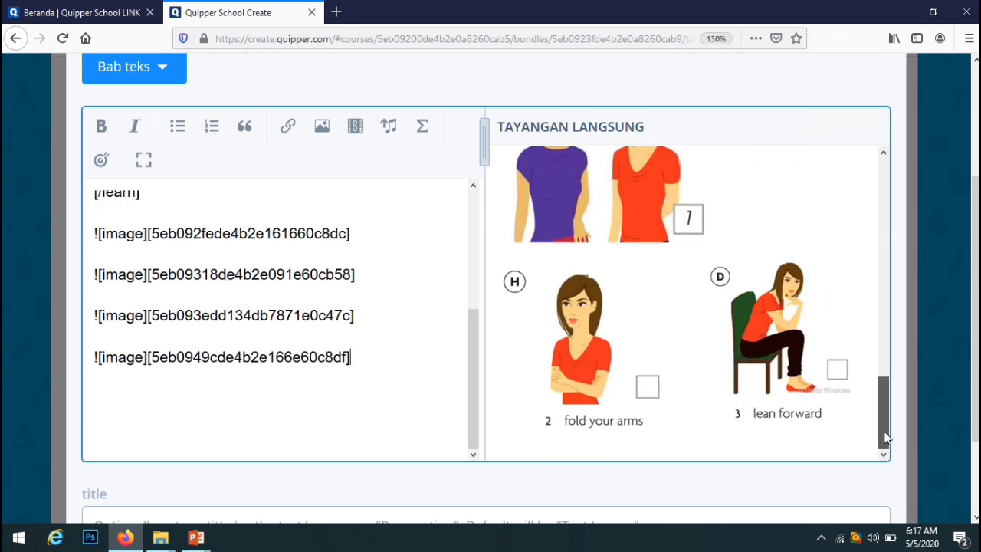
pyautogui.moveTo(974, 203); pyautogui.dragTo(955, 232)
pyautogui.moveTo(884, 340); pyautogui.dragTo(881, 363)
pyautogui.press('Return')
pyautogui.press('Return')
# - Insert the slide 16 picture after the third picture code in the lesson
pyautogui.click(197, 540)
pyautogui.scroll(1, 635, 286)
pyautogui.click(636, 286)
pyautogui.click(125, 538)
pyautogui.click(396, 272)
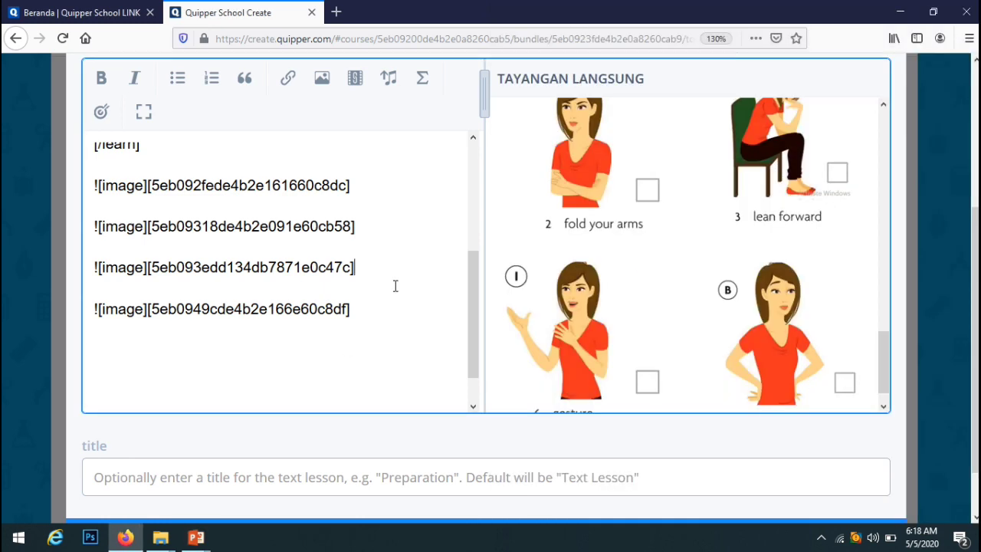
pyautogui.press('Return')
pyautogui.press('Return')
pyautogui.rightClick(96, 304)
pyautogui.click(138, 367)
pyautogui.moveTo(881, 322); pyautogui.dragTo(882, 376)
pyautogui.click(366, 353)
pyautogui.press('Return')
pyautogui.press('Return')
# - Copy slide 18's pictures and paste them at the end of the lesson
pyautogui.click(196, 537)
pyautogui.click(526, 340)
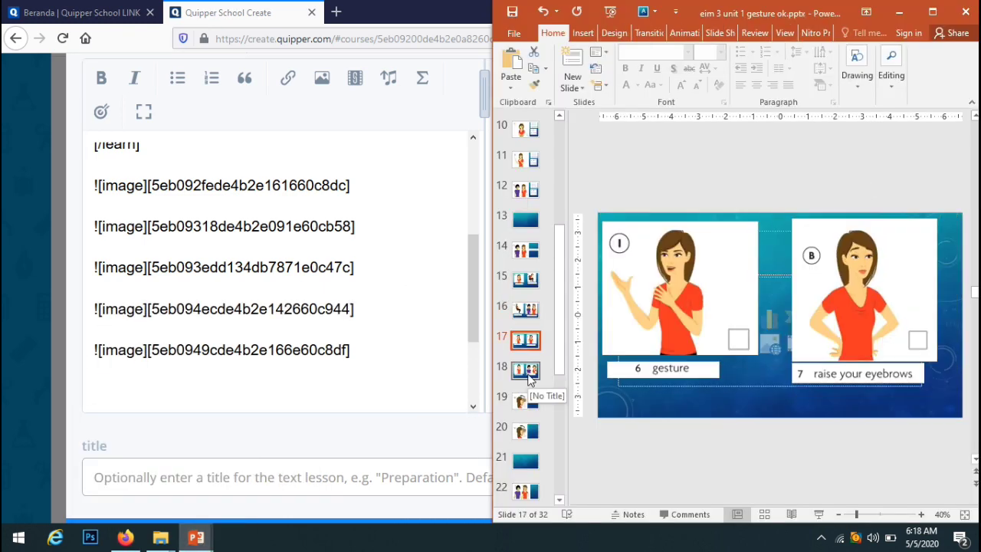
pyautogui.click(528, 374)
pyautogui.click(621, 317)
pyautogui.hotkey('ctrl', 'a')
pyautogui.hotkey('ctrl', 'c')
pyautogui.click(125, 538)
pyautogui.rightClick(97, 390)
pyautogui.click(138, 452)
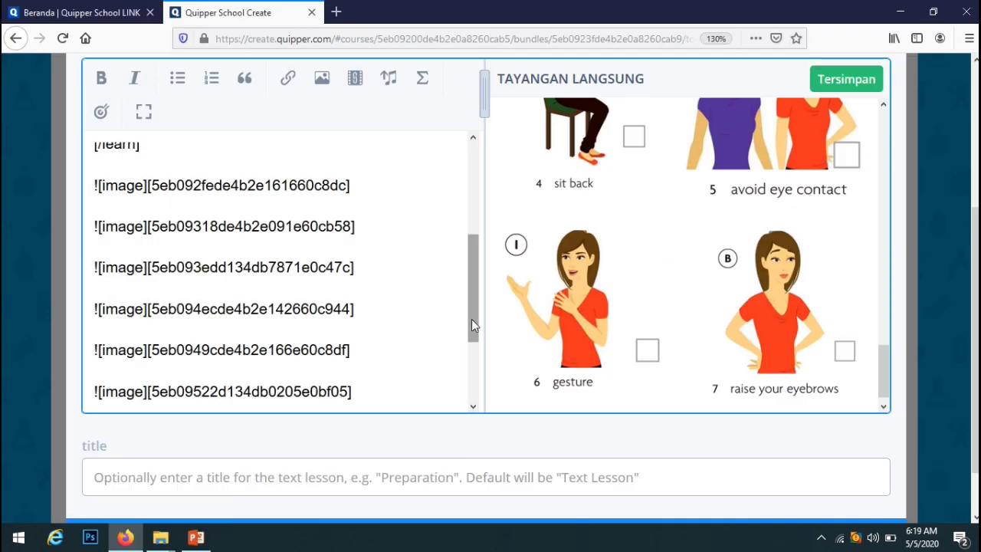
pyautogui.moveTo(883, 353); pyautogui.dragTo(883, 383)
pyautogui.press('Return')
pyautogui.press('Return')
# - Copy slide 19's pictures and paste them in, ending with 'give someone a warm smile'
pyautogui.click(197, 537)
pyautogui.click(528, 402)
pyautogui.click(723, 319)
pyautogui.hotkey('ctrl', 'a')
pyautogui.hotkey('ctrl', 'c')
pyautogui.click(125, 537)
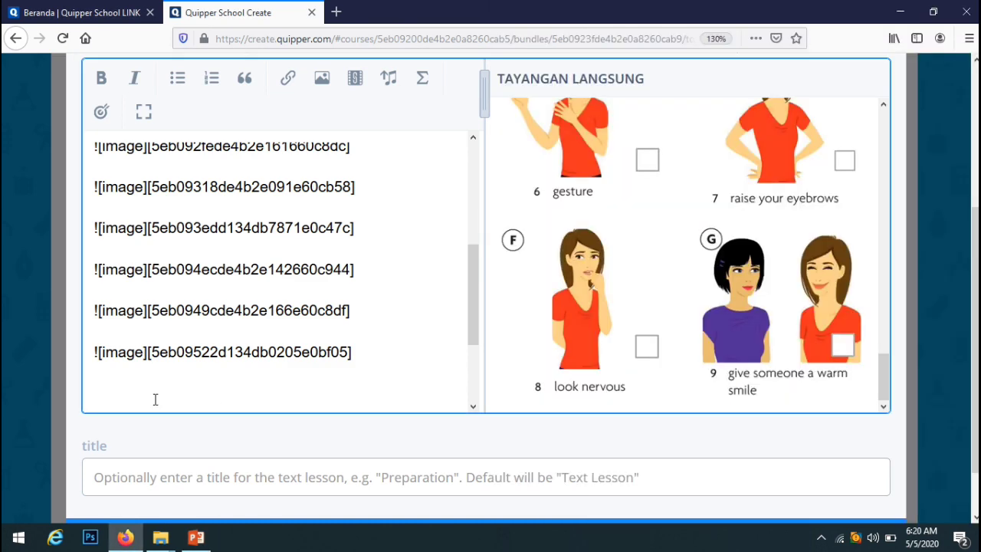
pyautogui.hotkey('ctrl', 'v')
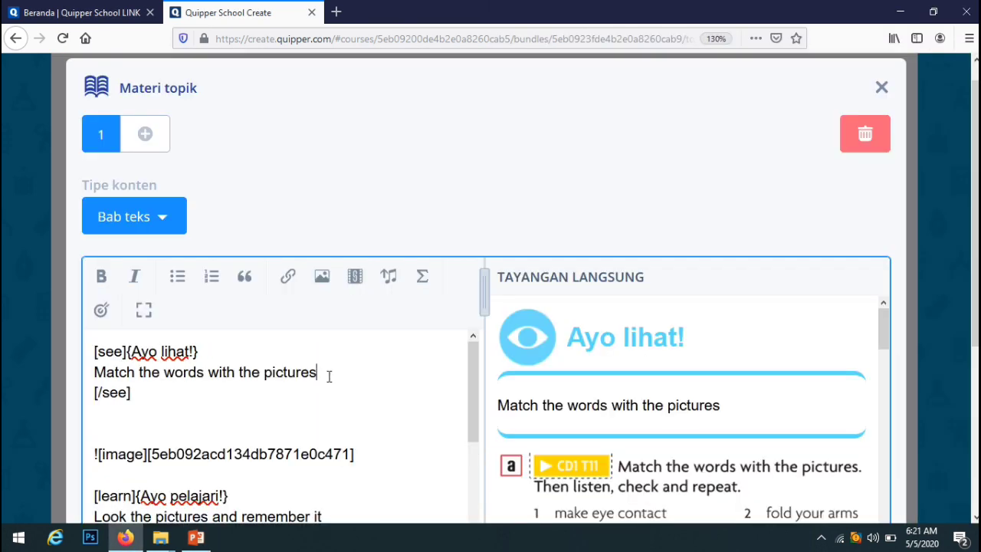
# - Make the instruction 'Match the words with the pictures' bold
pyautogui.moveTo(329, 376); pyautogui.dragTo(94, 372)
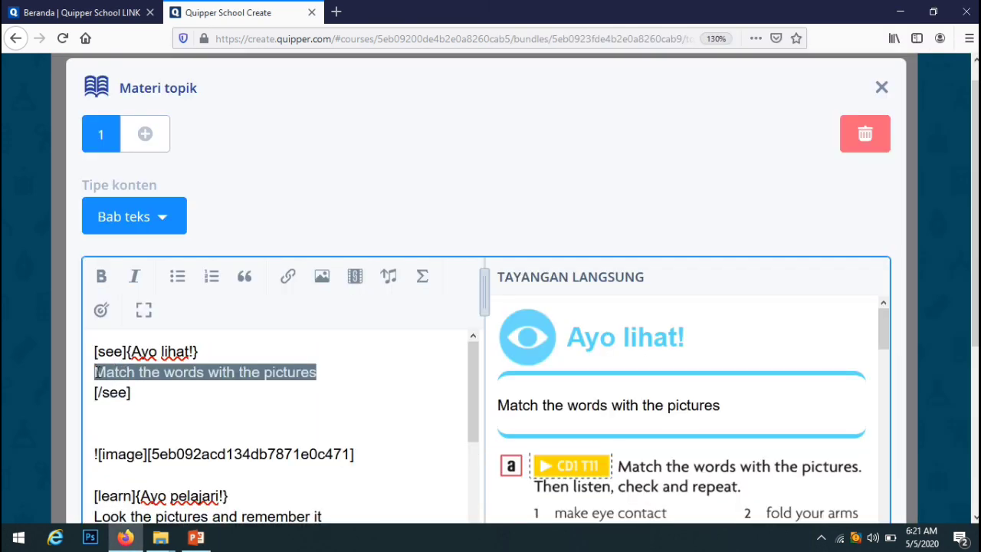
pyautogui.click(102, 276)
pyautogui.click(356, 414)
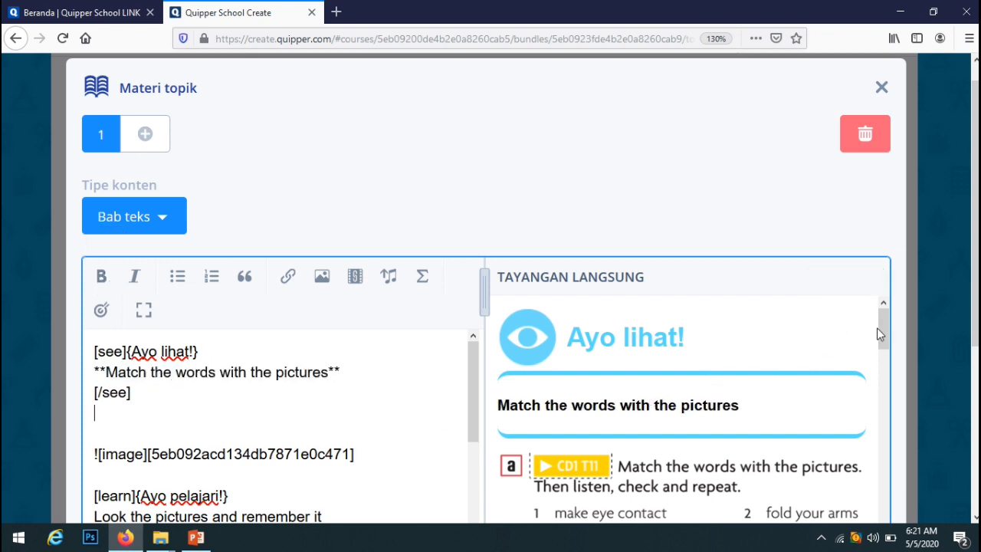
# - Italicise 'Look the pictures and remember it' and turn it into a bullet point
pyautogui.moveTo(880, 335); pyautogui.dragTo(874, 408)
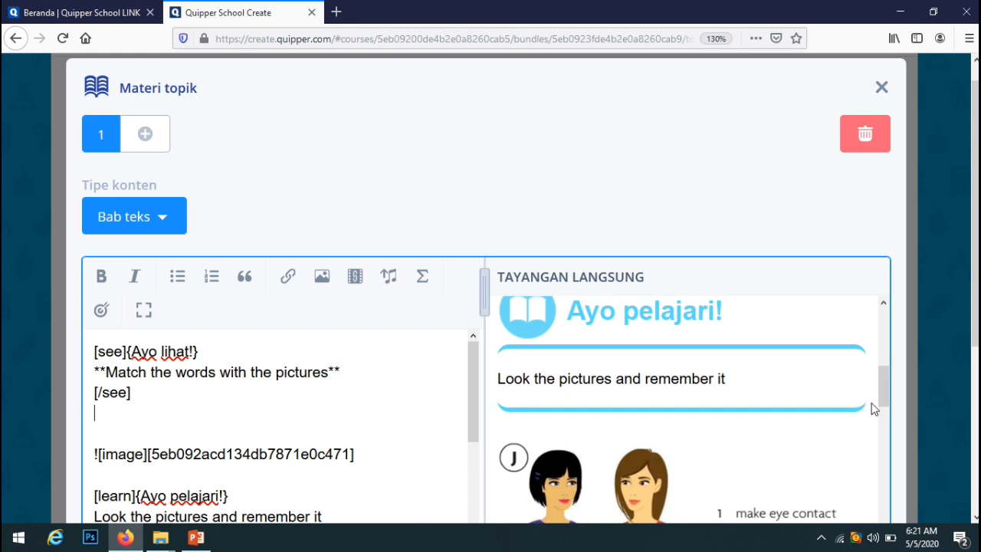
pyautogui.click(497, 454)
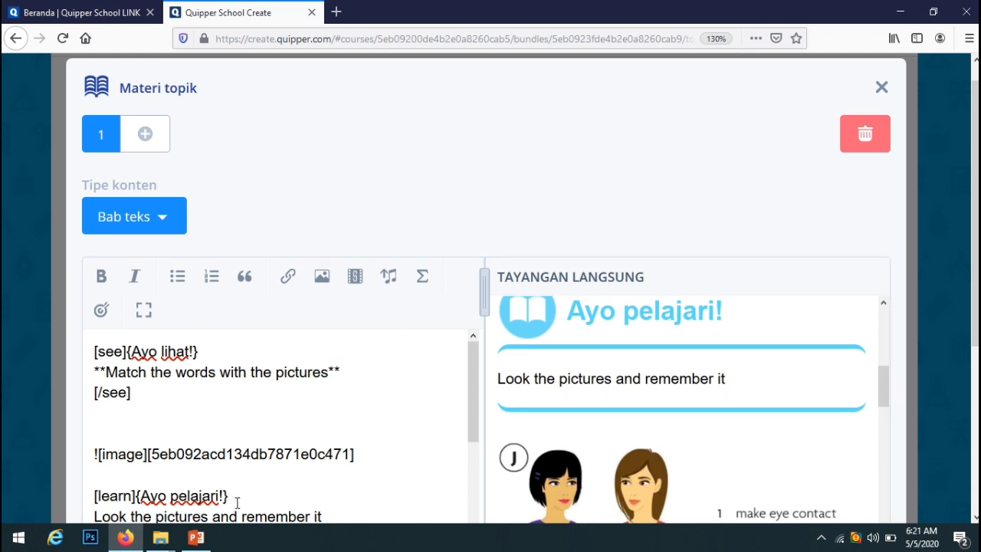
pyautogui.moveTo(333, 516); pyautogui.dragTo(103, 487)
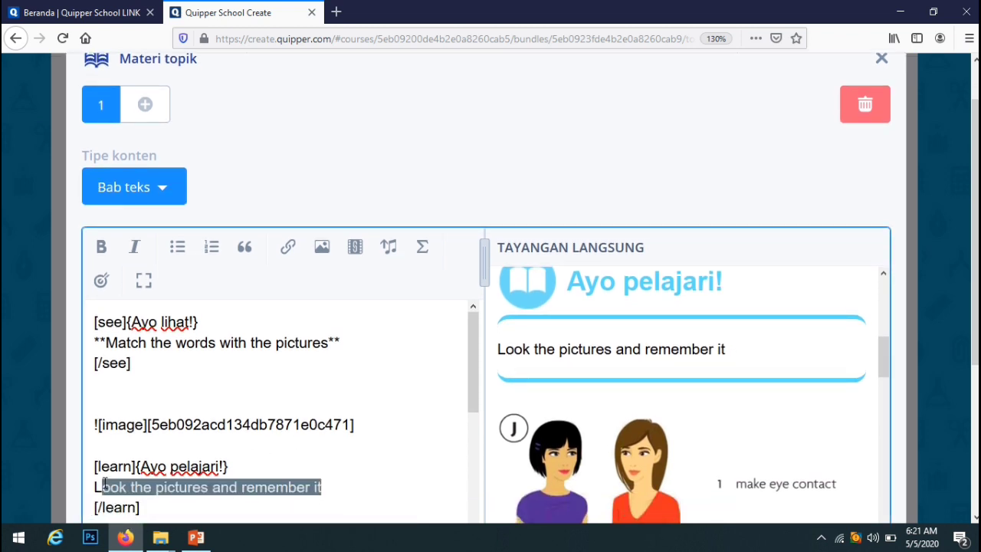
pyautogui.click(135, 246)
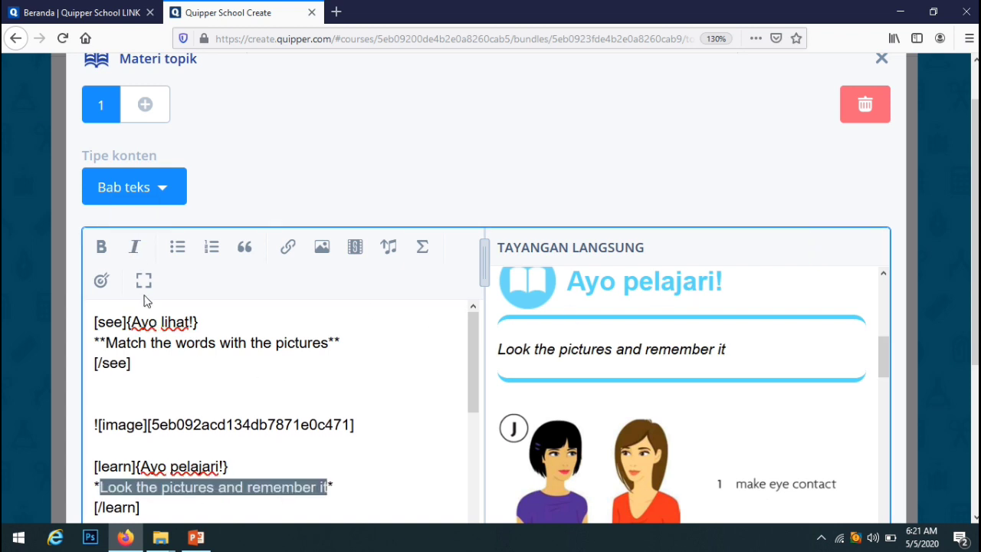
pyautogui.click(176, 257)
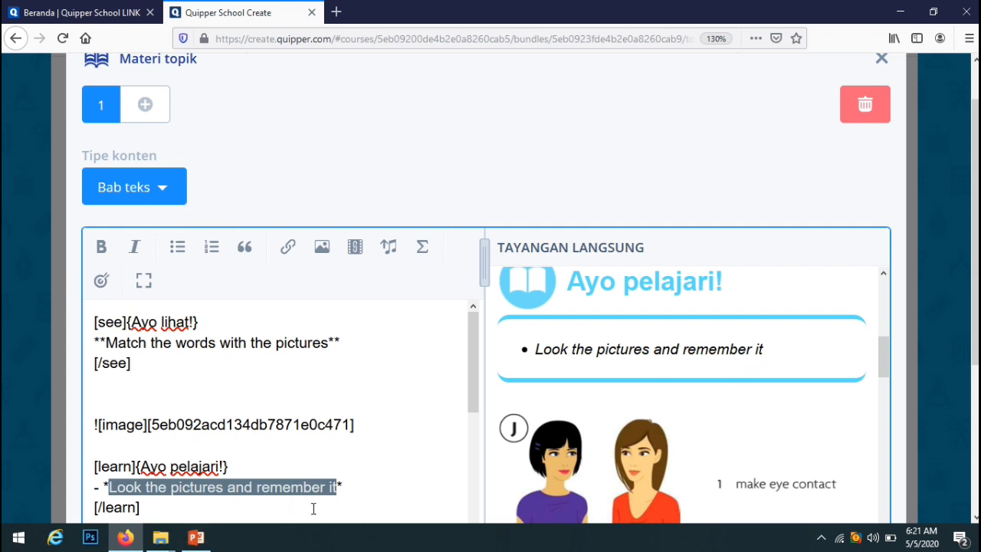
pyautogui.click(359, 491)
pyautogui.press('Return')
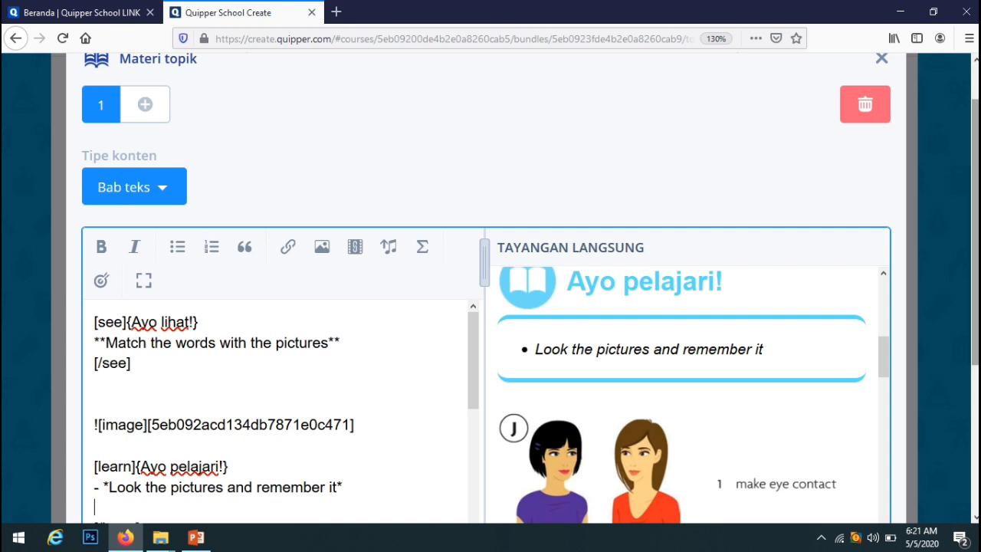
pyautogui.scroll(-1, 938, 368)
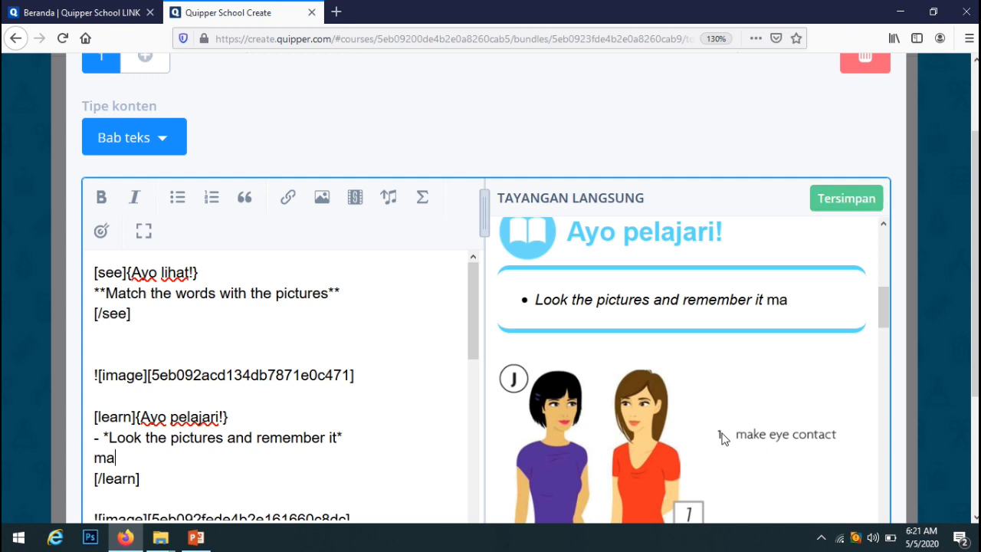
# - Type 'Match the pictures' on the new line and format it as a bullet
pyautogui.press('BackSpace')
pyautogui.press('BackSpace')
pyautogui.write('Mat')
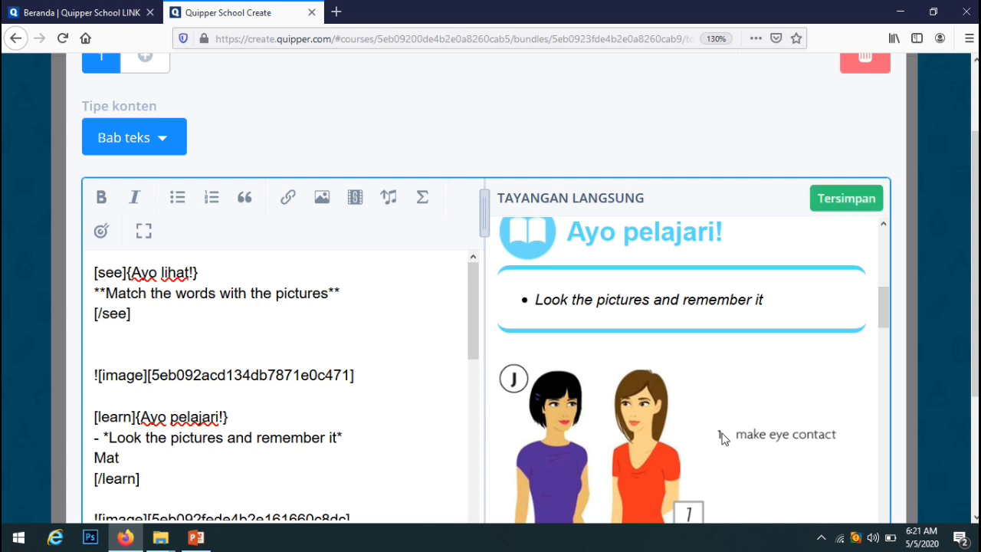
pyautogui.write('ch the')
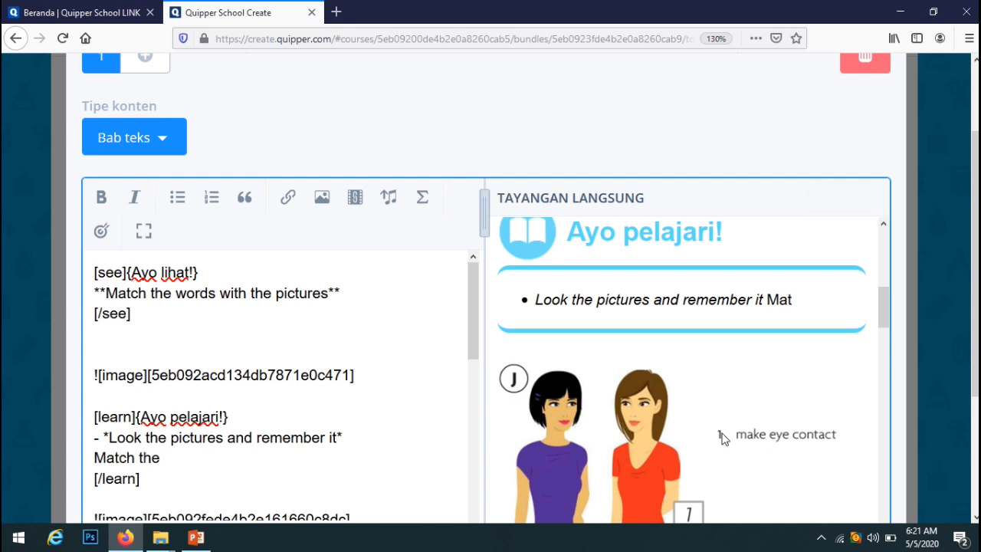
pyautogui.write(' pictures')
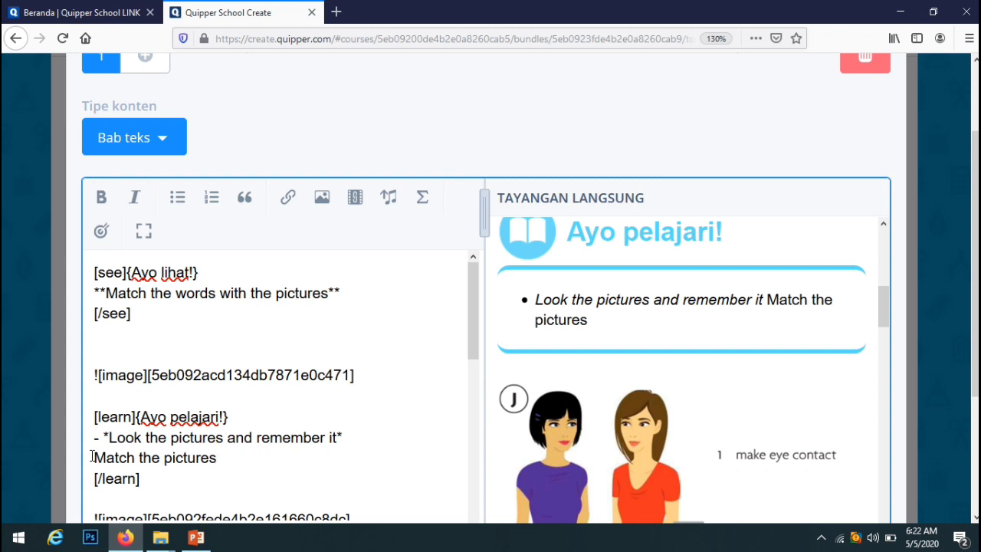
pyautogui.click(178, 197)
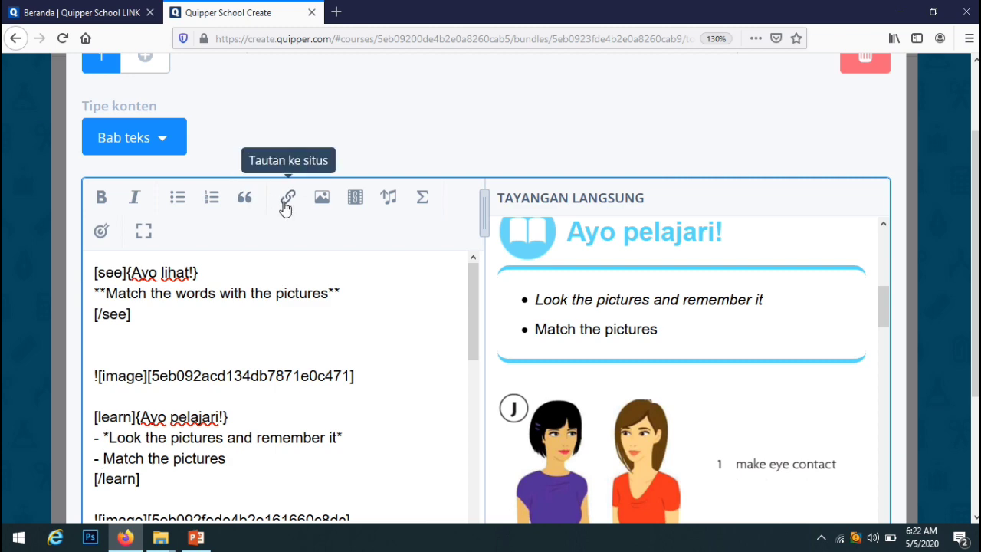
pyautogui.moveTo(883, 295); pyautogui.dragTo(874, 331)
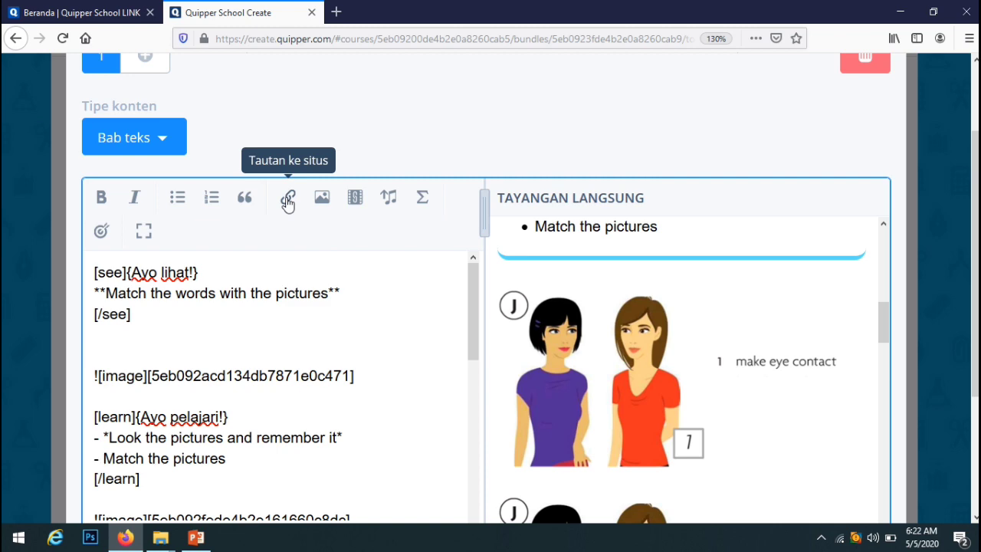
pyautogui.moveTo(471, 276); pyautogui.dragTo(464, 447)
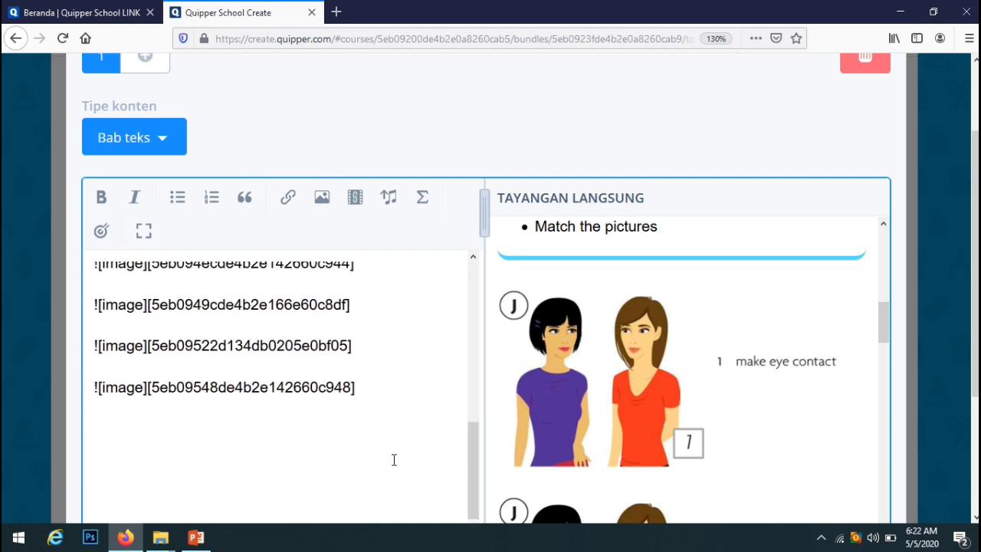
pyautogui.click(287, 201)
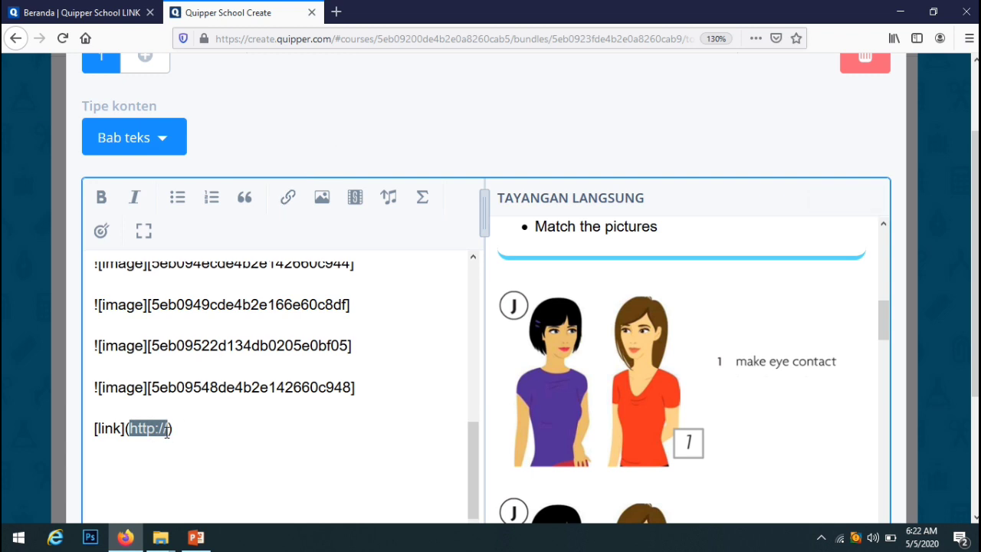
pyautogui.hotkey('ctrl', 't')
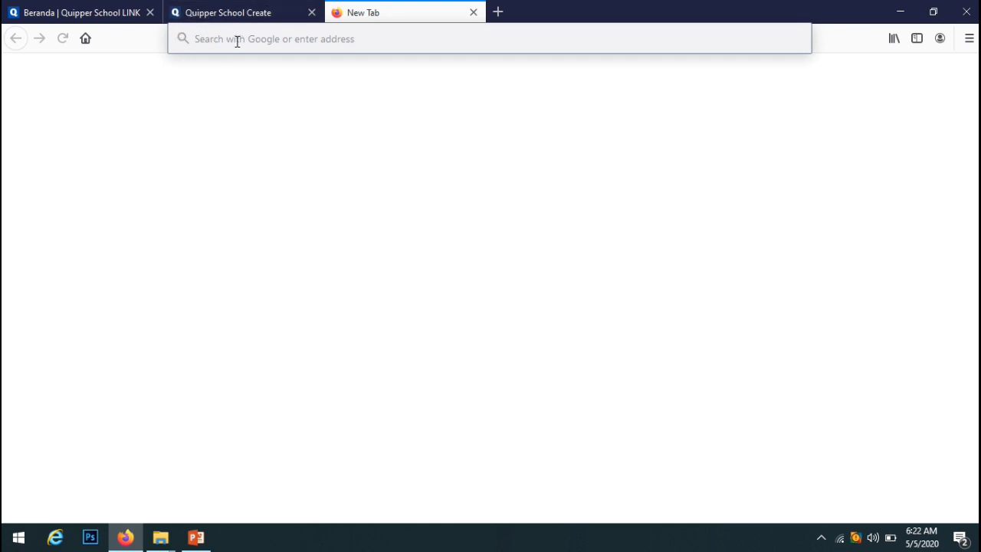
# - Load the school website sman1muarakaman.sch.id and browse its news
pyautogui.write('sman')
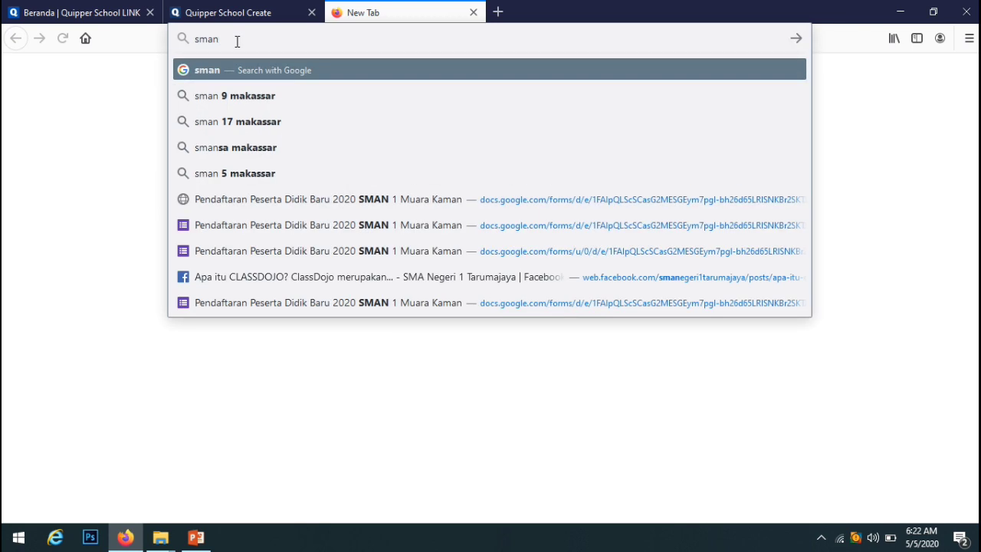
pyautogui.write('1muarakaman.sch.id')
pyautogui.press('Return')
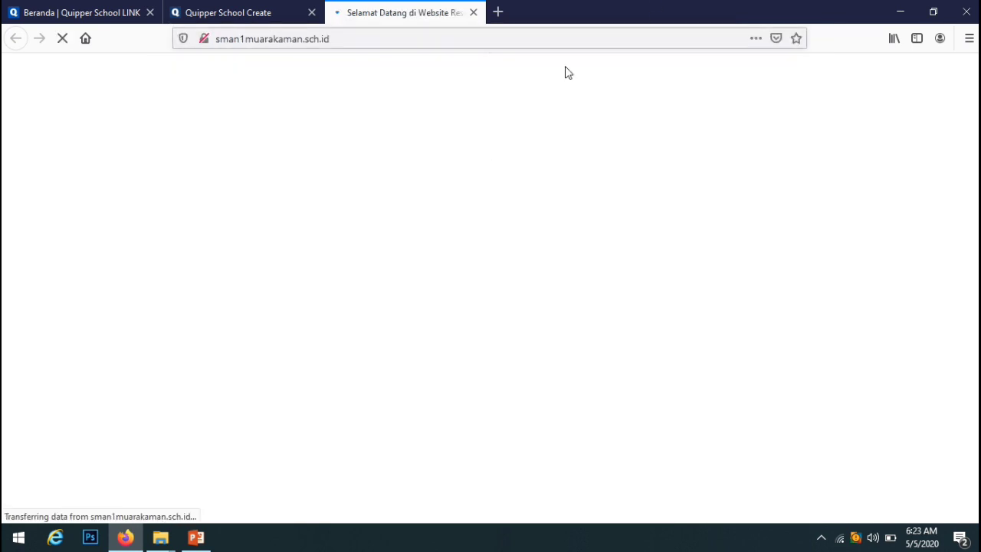
pyautogui.scroll(-4, 908, 197)
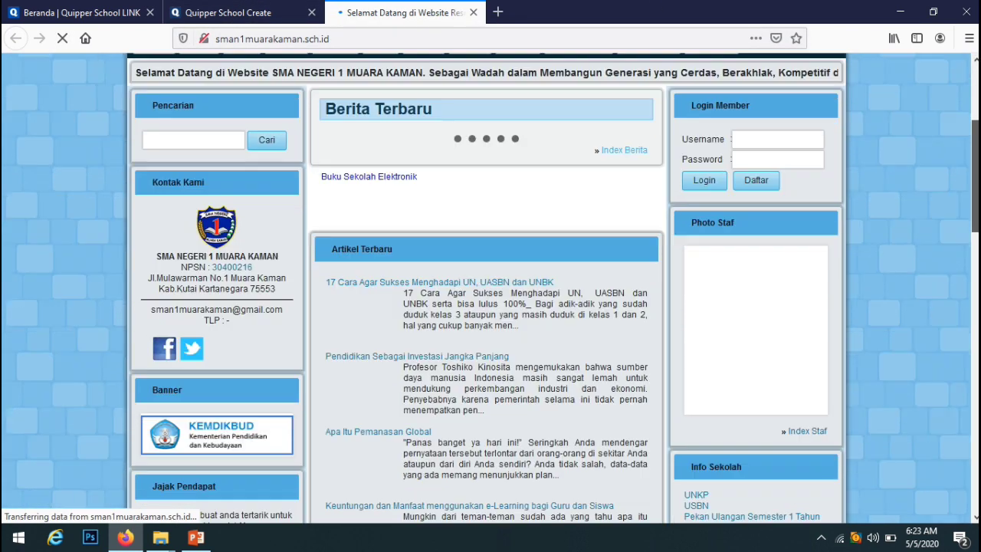
pyautogui.scroll(-2, 755, 295)
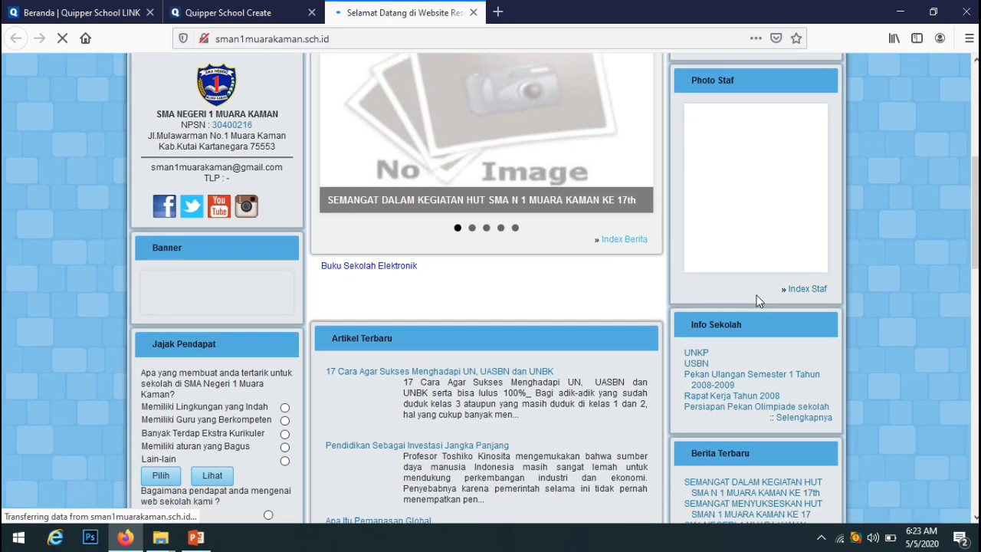
pyautogui.scroll(-1, 968, 232)
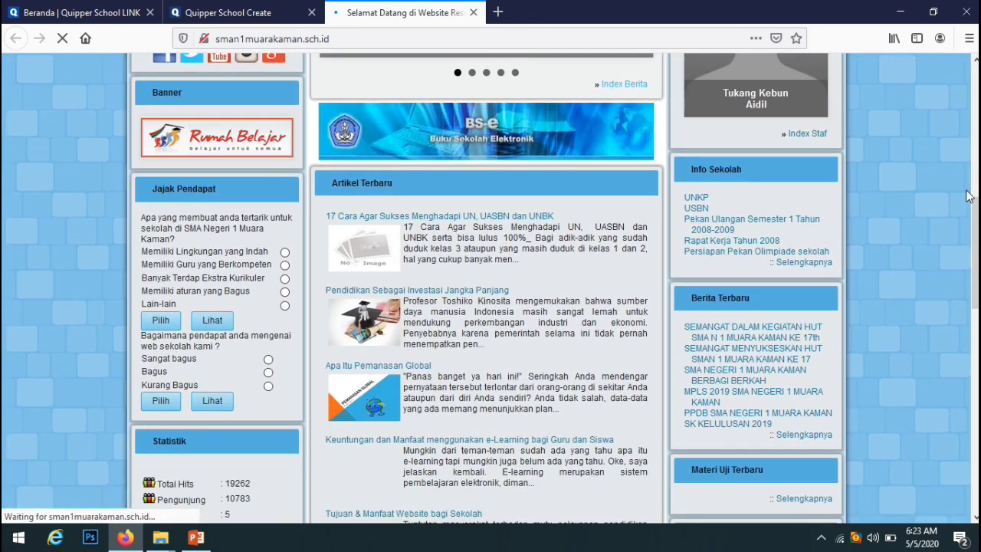
pyautogui.scroll(5, 624, 139)
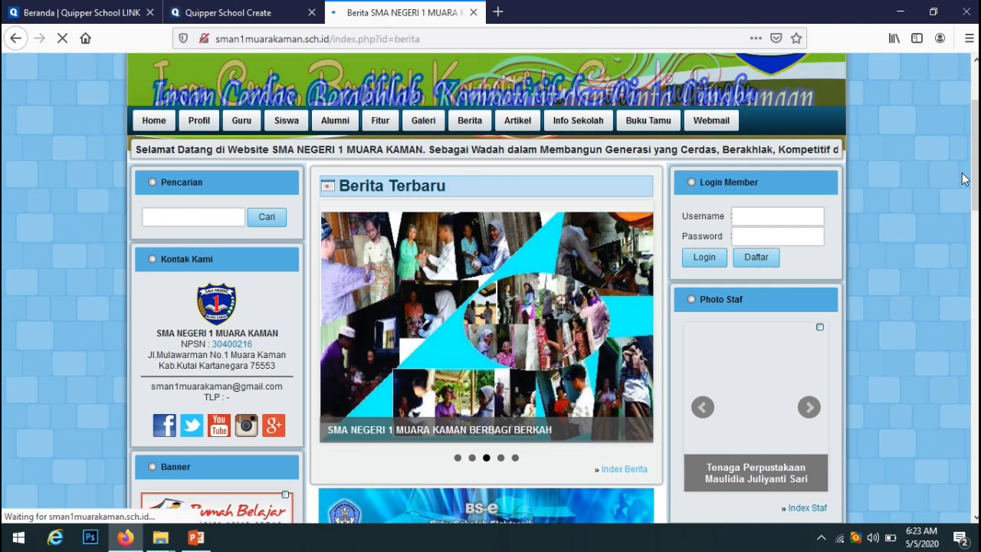
pyautogui.scroll(-2, 506, 182)
pyautogui.scroll(-2, 531, 349)
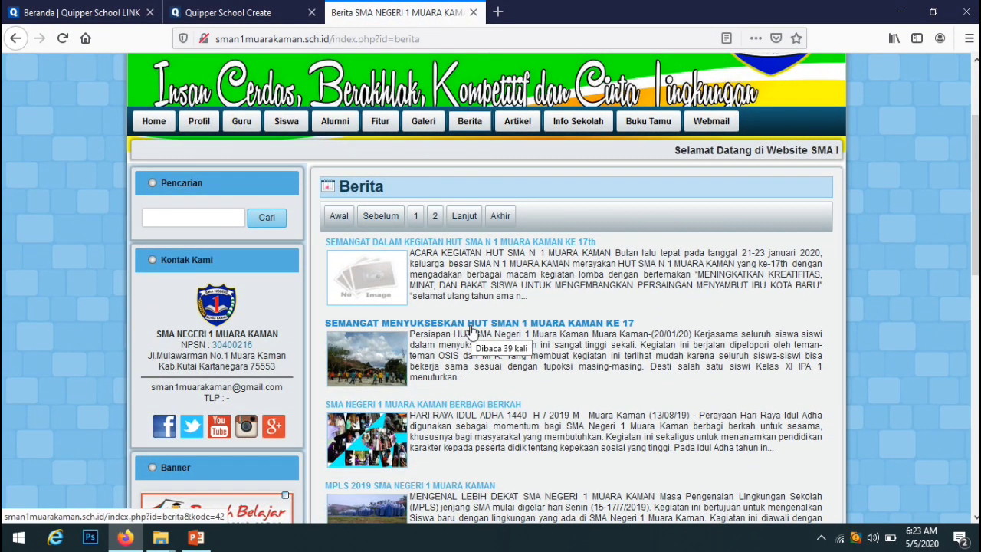
# - Open the HUT KE 17 article, copy its URL, and return to Quipper
pyautogui.click(472, 327)
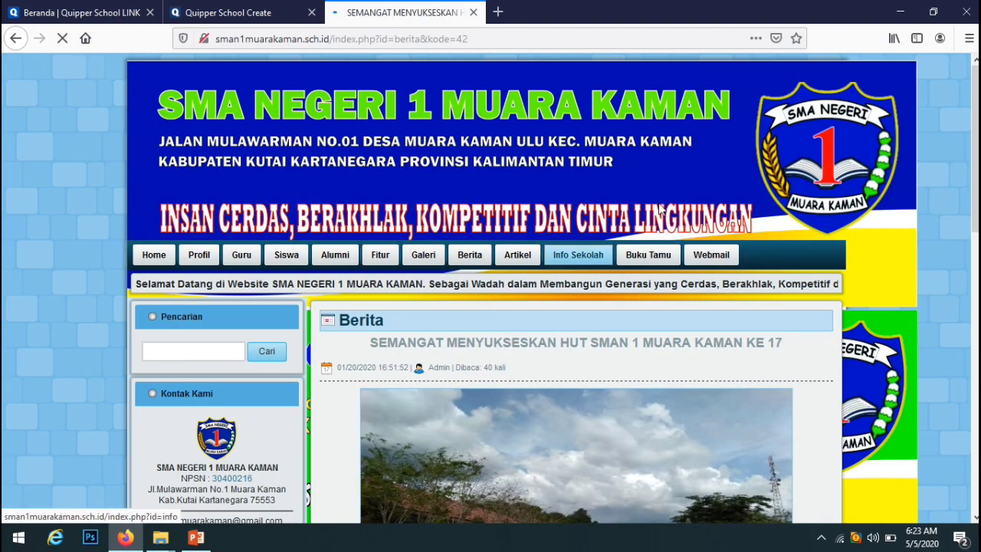
pyautogui.scroll(-3, 977, 245)
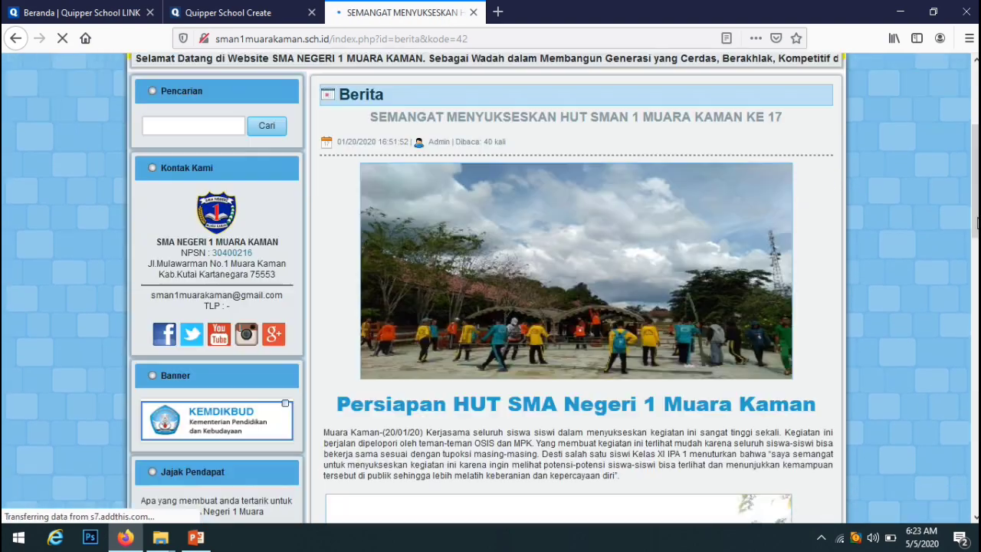
pyautogui.scroll(3, 455, 126)
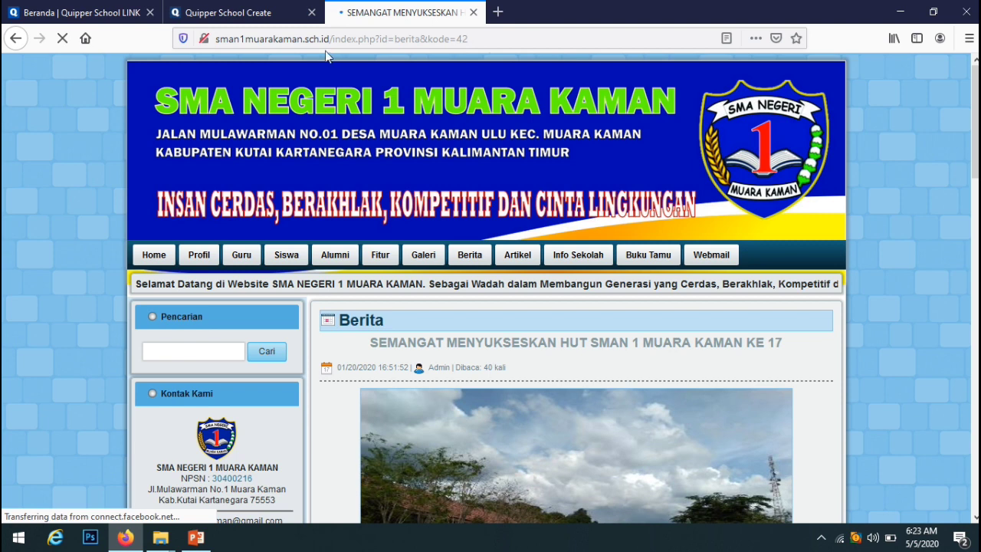
pyautogui.click(484, 48)
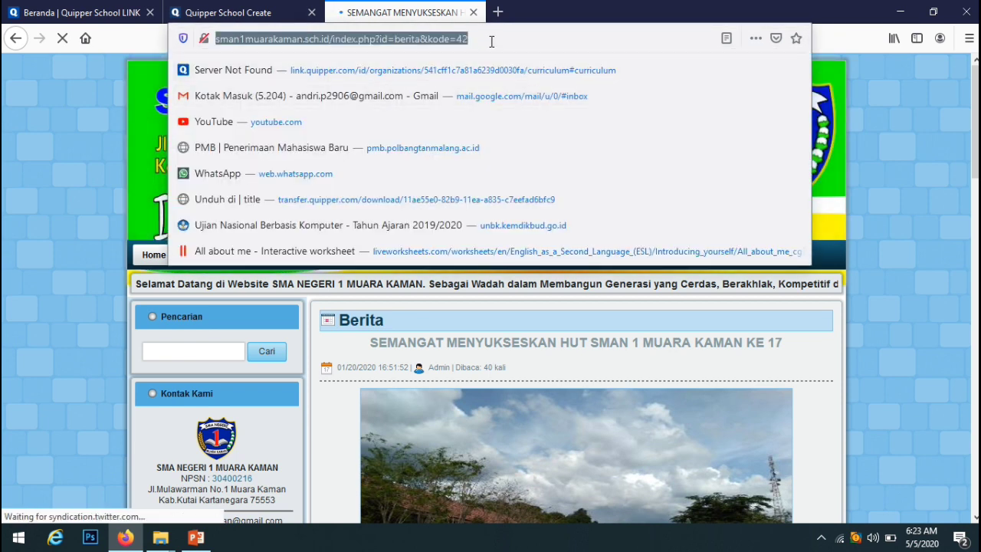
pyautogui.moveTo(492, 42); pyautogui.dragTo(197, 55)
pyautogui.hotkey('ctrl', 'c')
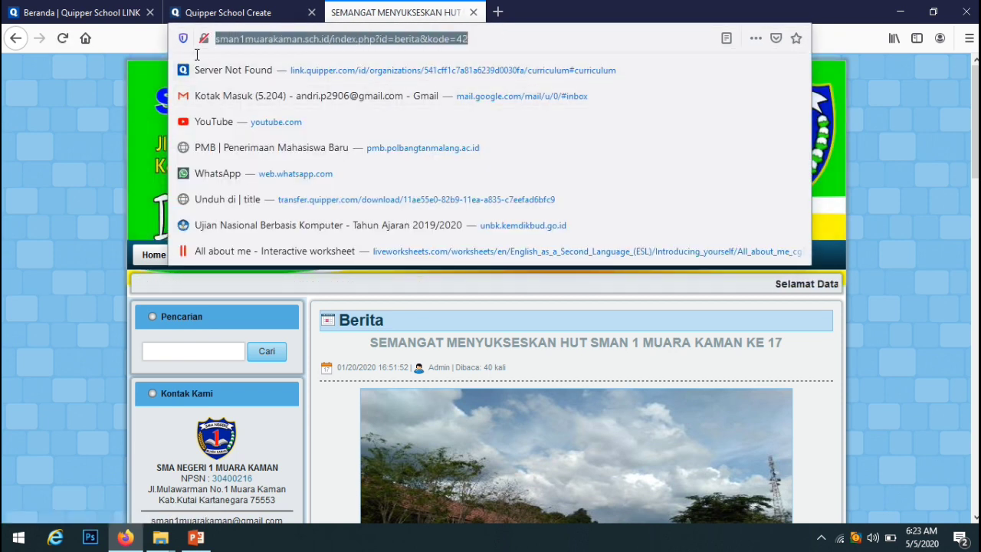
pyautogui.click(219, 13)
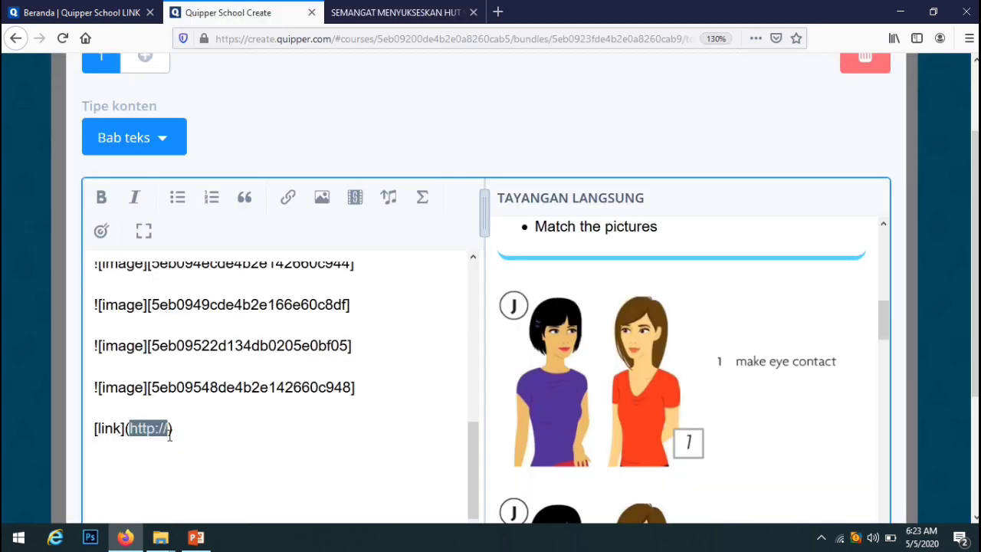
# - Paste the article URL into the [link]() placeholder and test the 'link' from the preview
pyautogui.hotkey('ctrl', 'v')
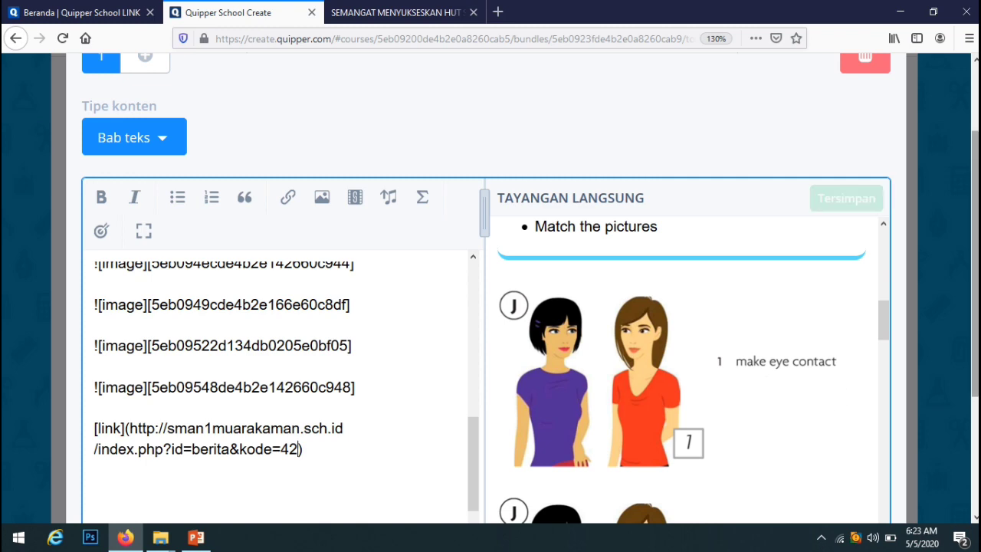
pyautogui.moveTo(887, 319); pyautogui.dragTo(854, 521)
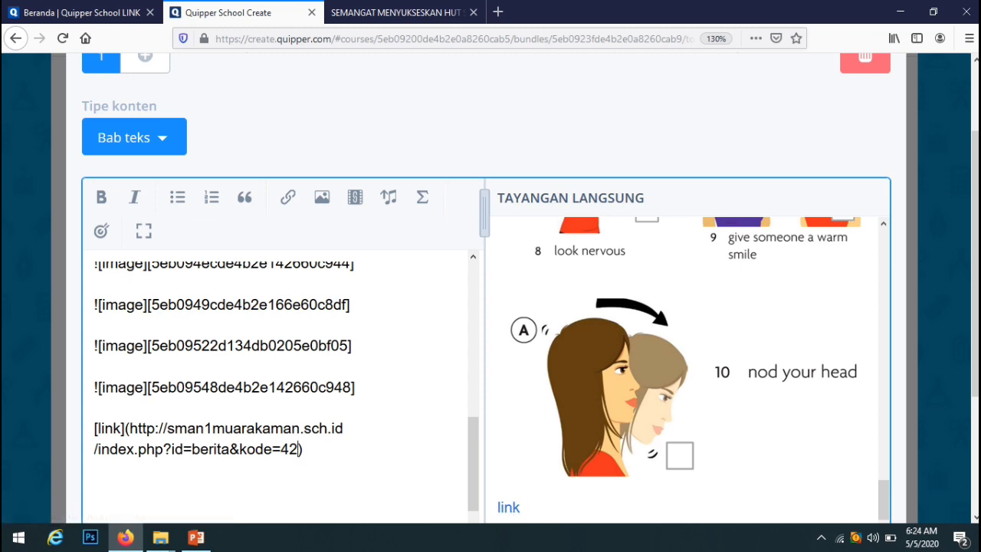
pyautogui.moveTo(976, 337); pyautogui.dragTo(976, 400)
pyautogui.scroll(-1, 817, 467)
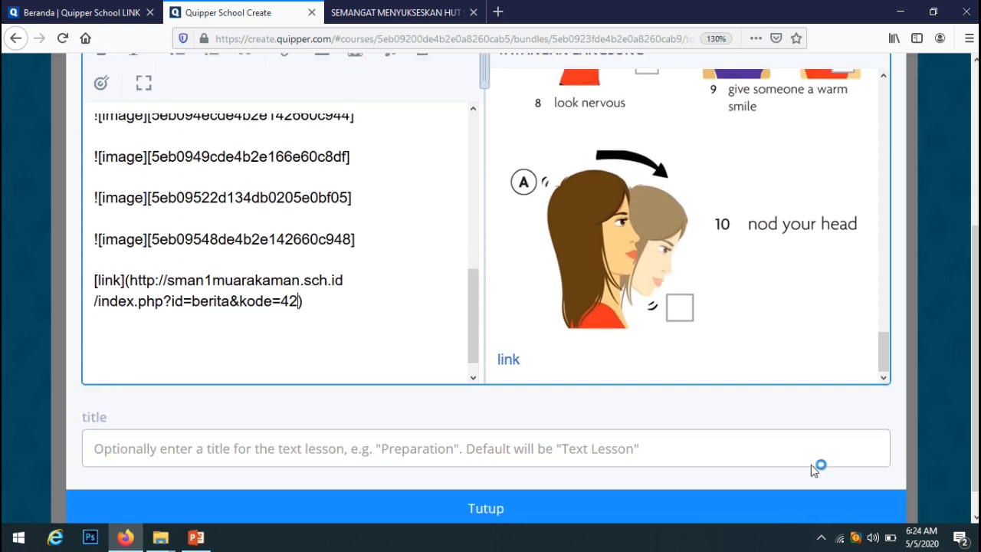
pyautogui.click(503, 366)
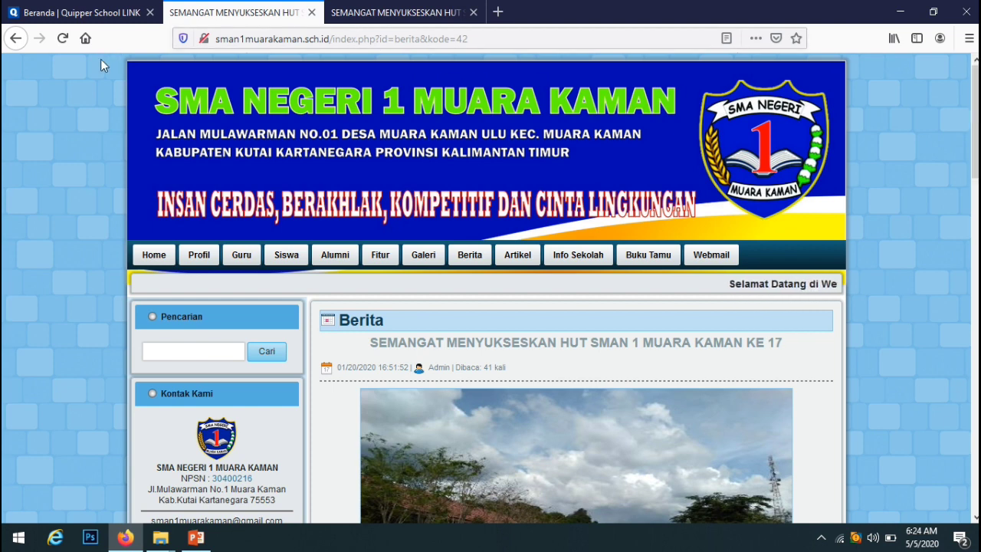
# - Go back from the school article to the Quipper lesson editor
pyautogui.click(15, 37)
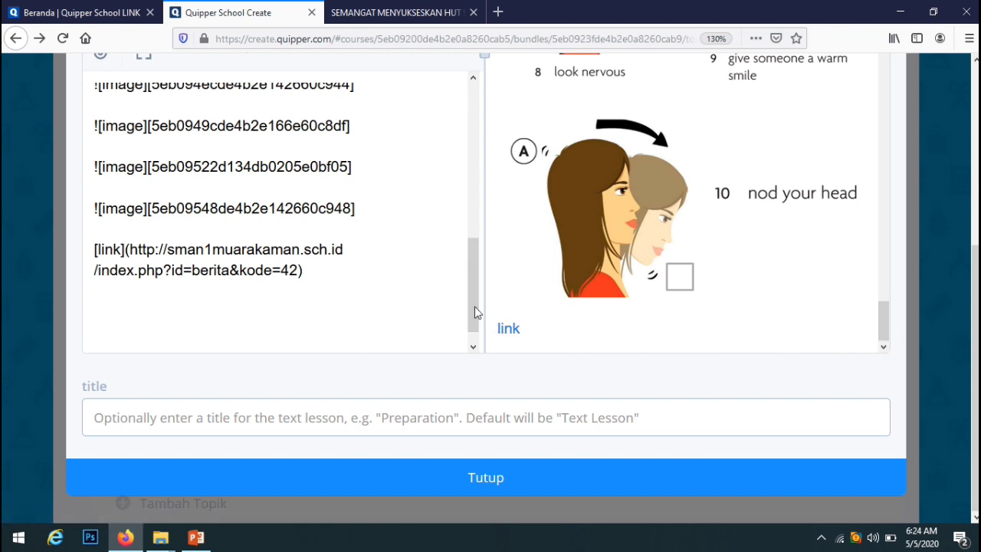
# - Start the Tambahkan video box for the lesson and open a fresh blank tab
pyautogui.scroll(3, 460, 237)
pyautogui.scroll(5, 460, 191)
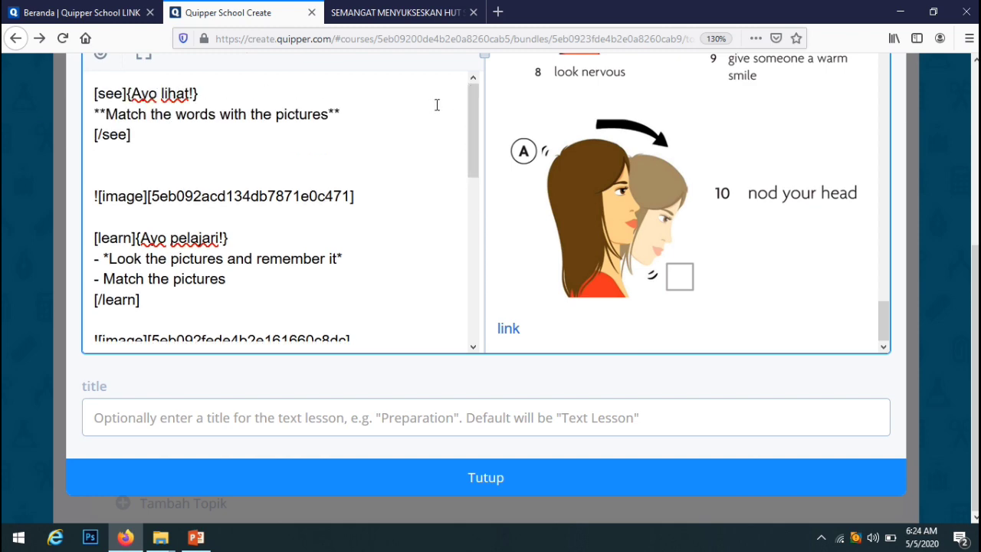
pyautogui.moveTo(883, 323); pyautogui.dragTo(858, 65)
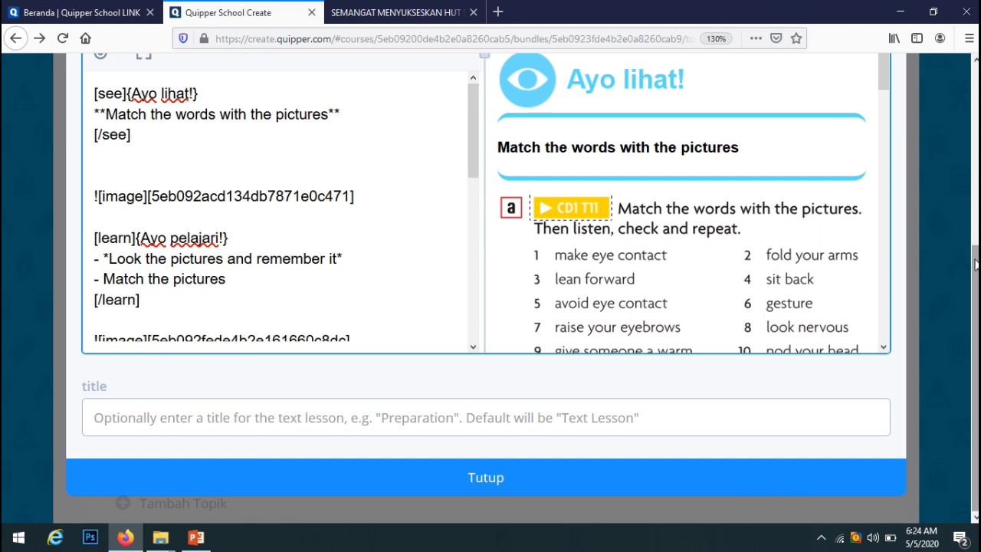
pyautogui.scroll(3, 943, 184)
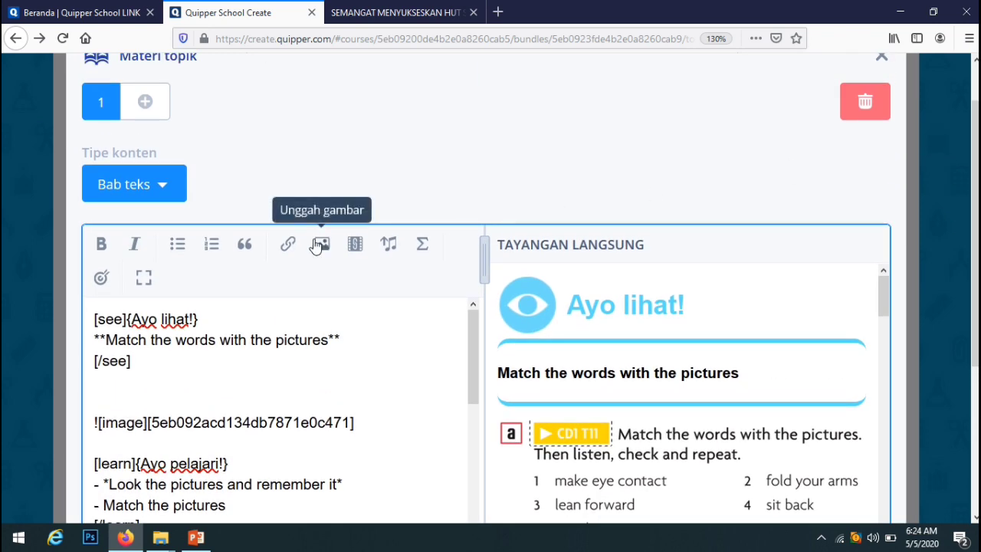
pyautogui.click(356, 251)
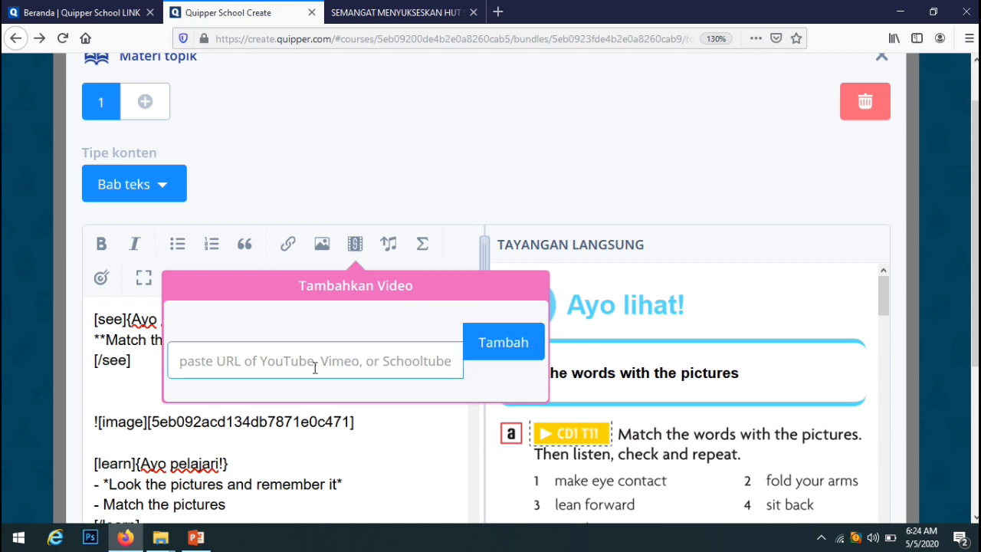
pyautogui.click(408, 6)
pyautogui.click(497, 12)
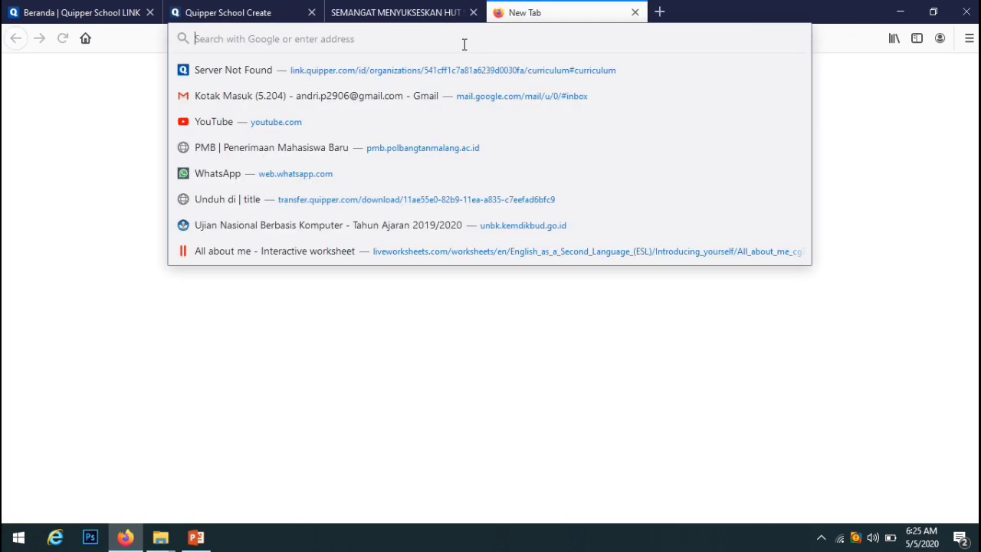
# - Search for 'youtube' from the new tab's address bar
pyautogui.write('yutybe')
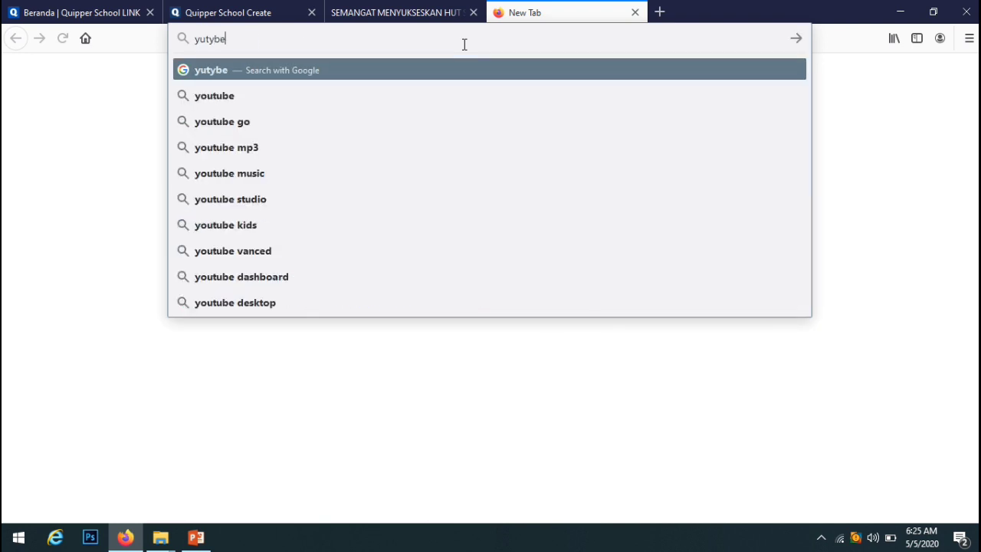
pyautogui.press('BackSpace')
pyautogui.press('BackSpace')
pyautogui.press('BackSpace')
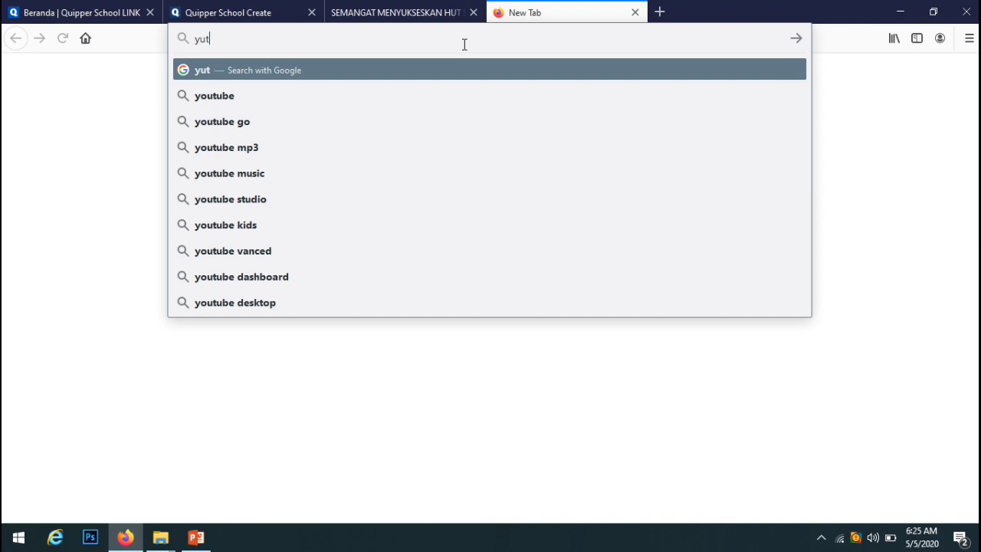
pyautogui.write('ube')
pyautogui.press('Return')
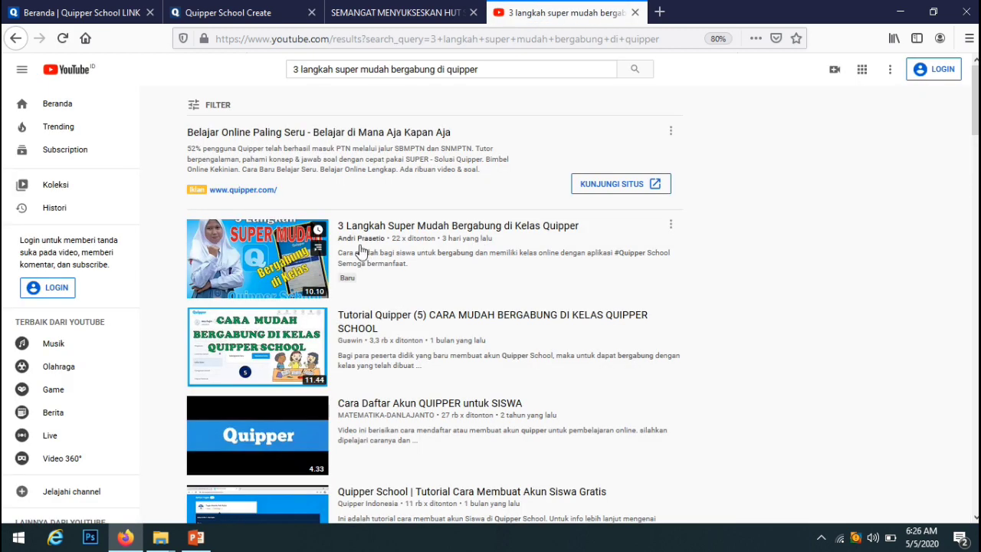
# - Open the '3 Langkah Super Mudah Bergabung di Kelas Quipper' video and copy its URL
pyautogui.moveTo(259, 261)
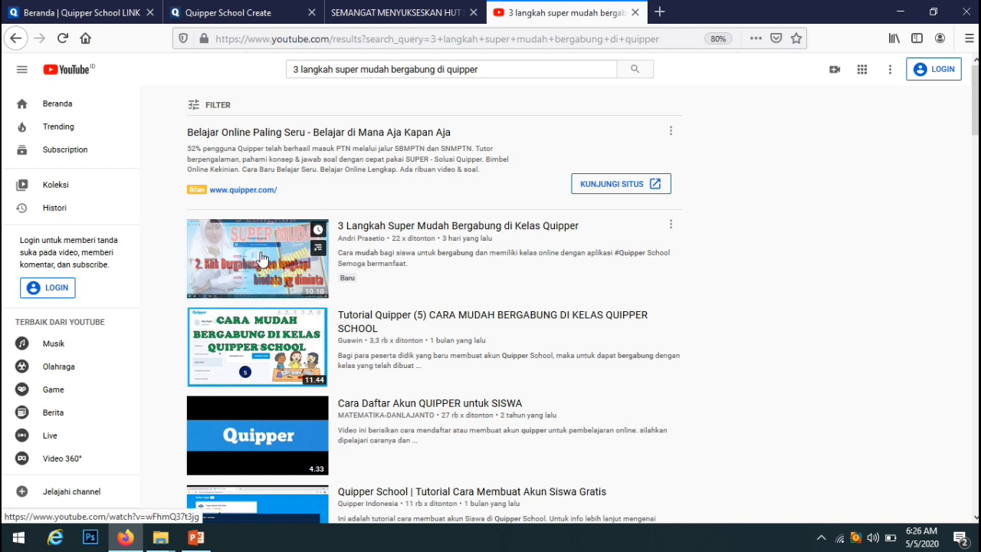
pyautogui.click(263, 254)
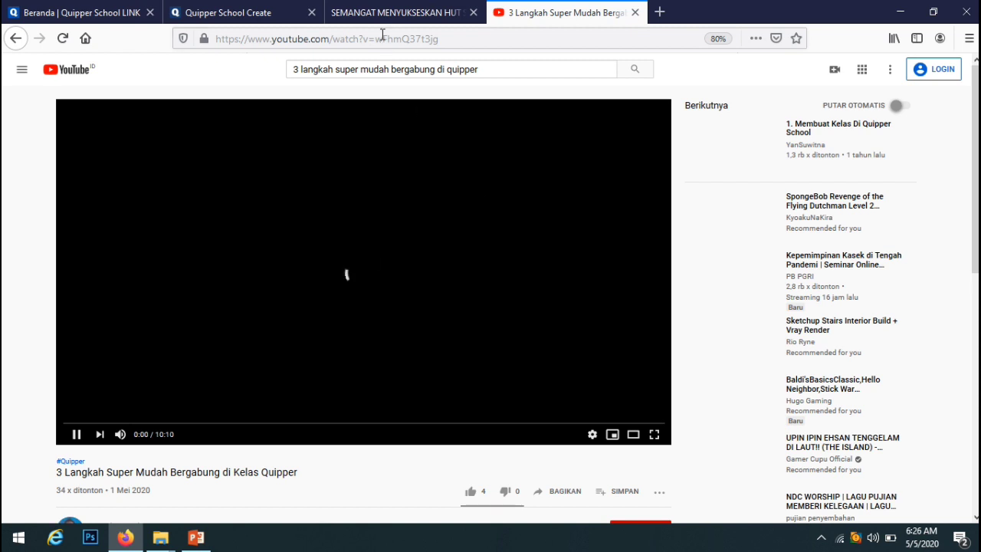
pyautogui.click(472, 37)
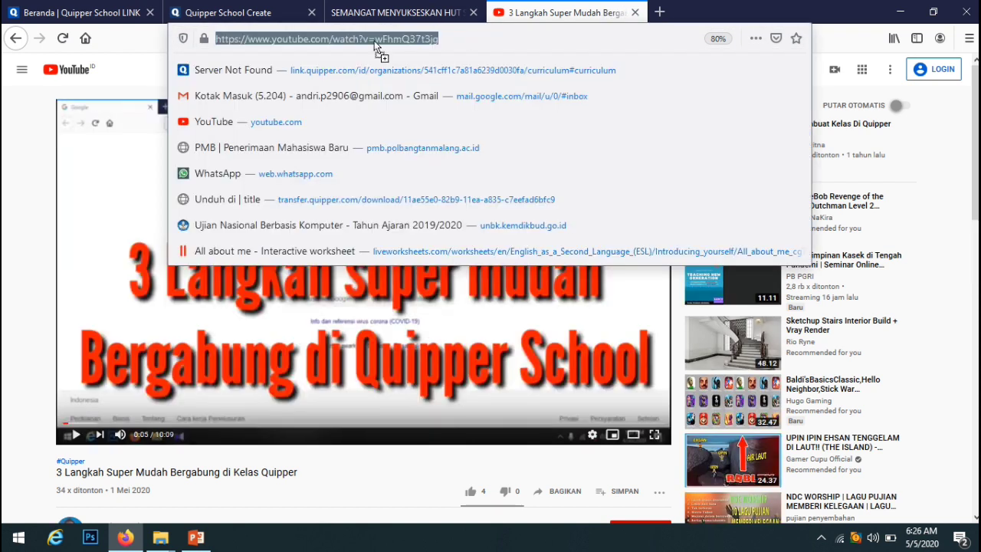
pyautogui.press('Return')
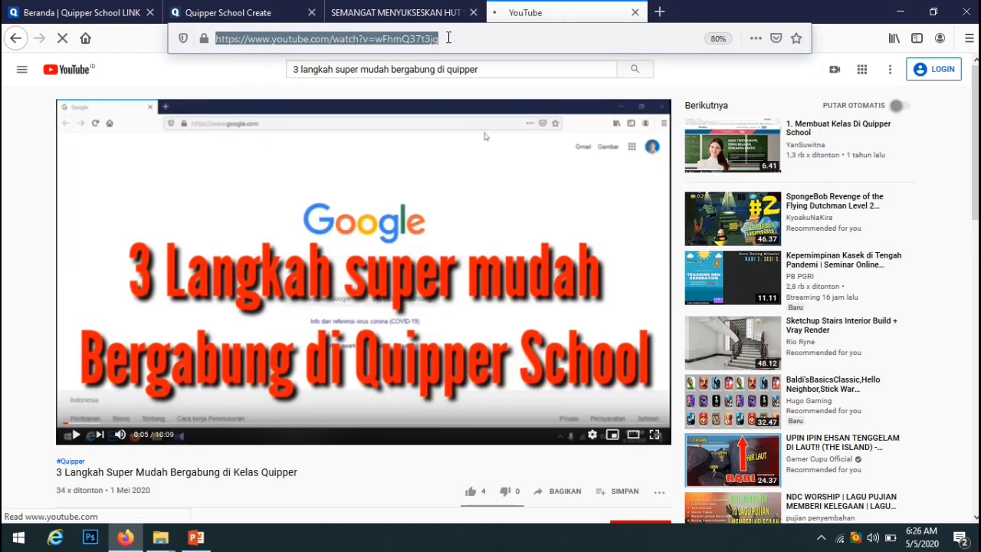
pyautogui.click(452, 39)
pyautogui.tripleClick(473, 38)
pyautogui.hotkey('ctrl', 'c')
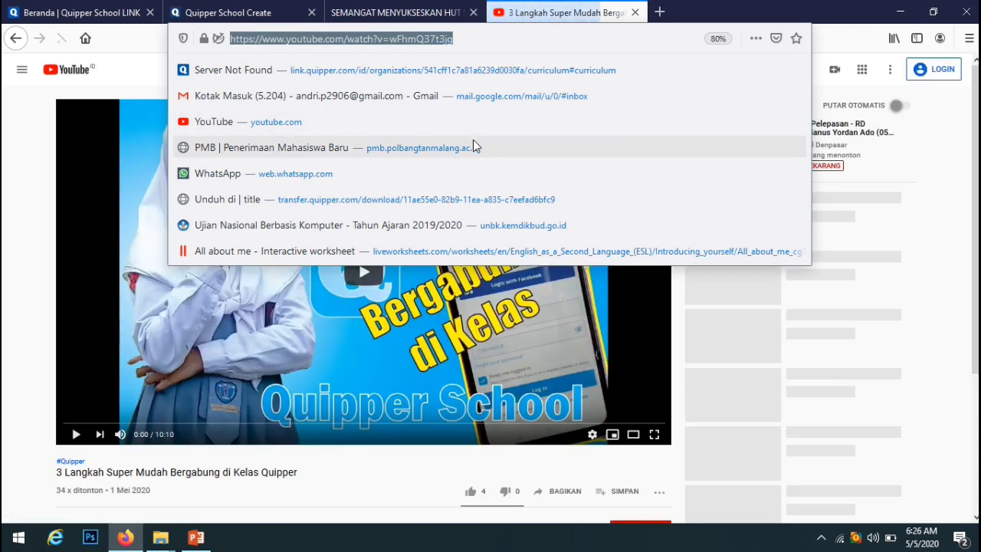
pyautogui.click(228, 13)
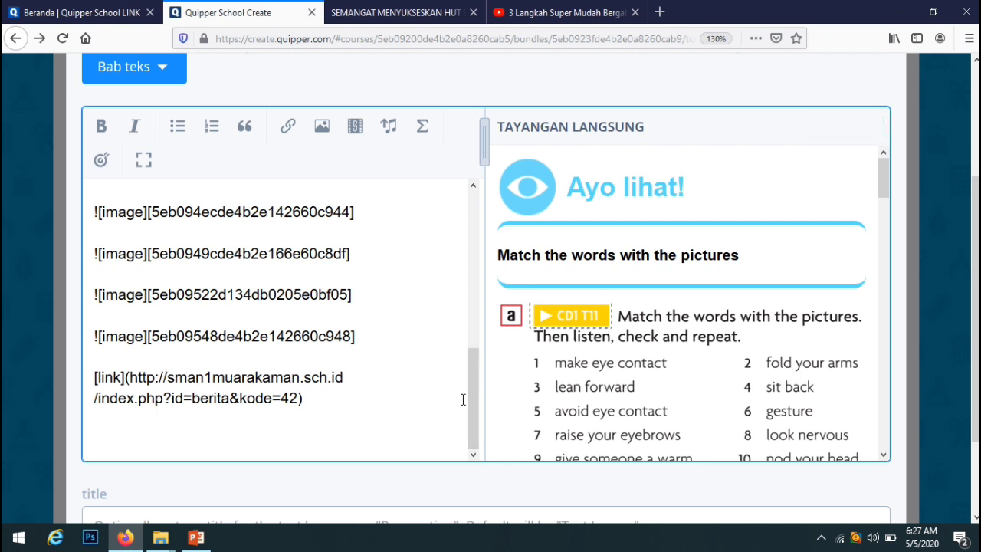
# - Insert a video embed placeholder, paste the YouTube URL into it, and check the preview
pyautogui.click(355, 125)
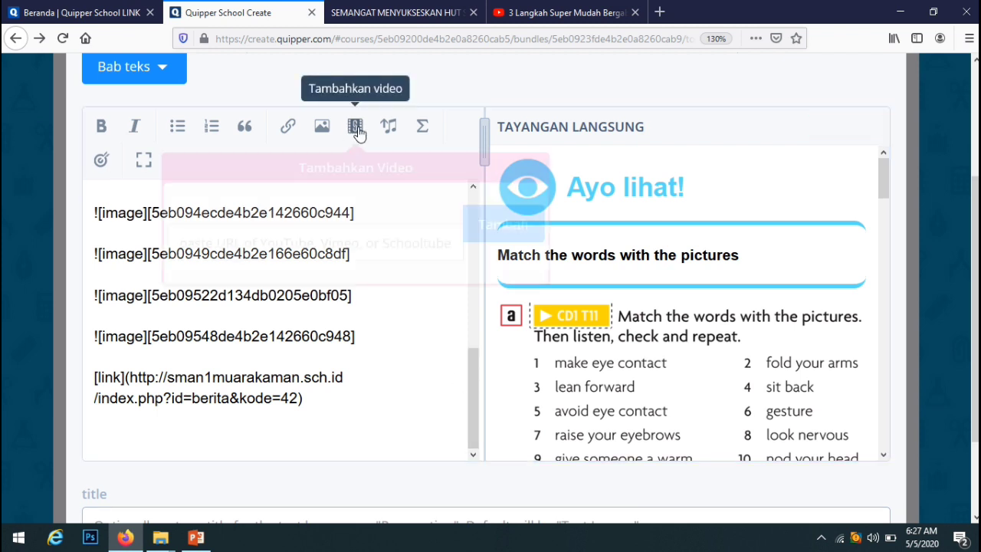
pyautogui.click(501, 230)
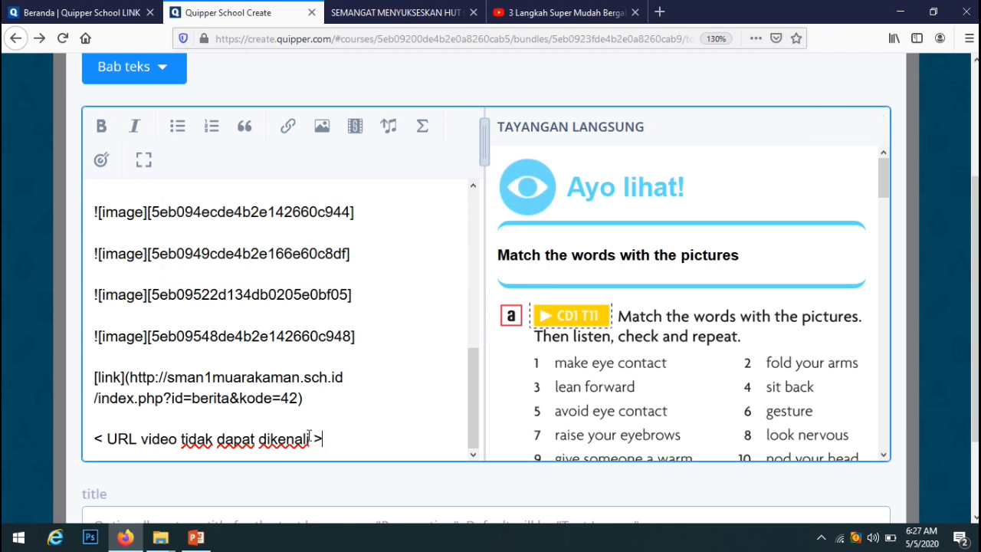
pyautogui.moveTo(310, 439); pyautogui.dragTo(109, 445)
pyautogui.hotkey('ctrl', 'v')
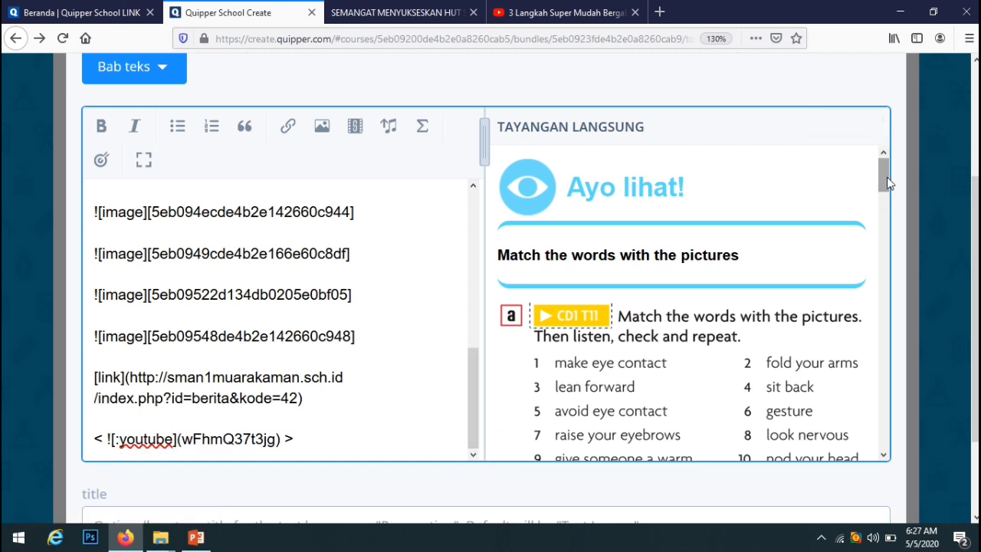
pyautogui.scroll(-10, 851, 283)
pyautogui.scroll(-5, 836, 414)
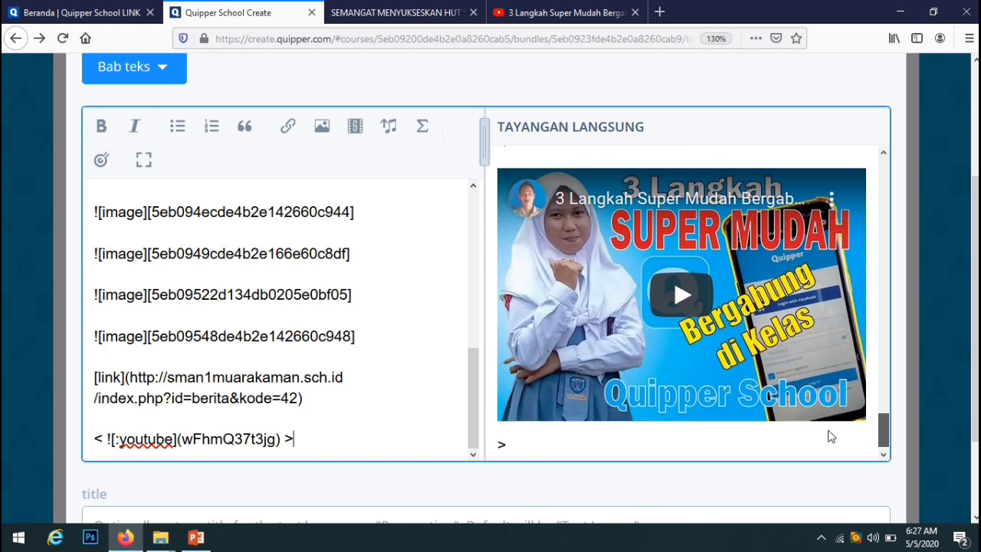
pyautogui.scroll(1, 598, 345)
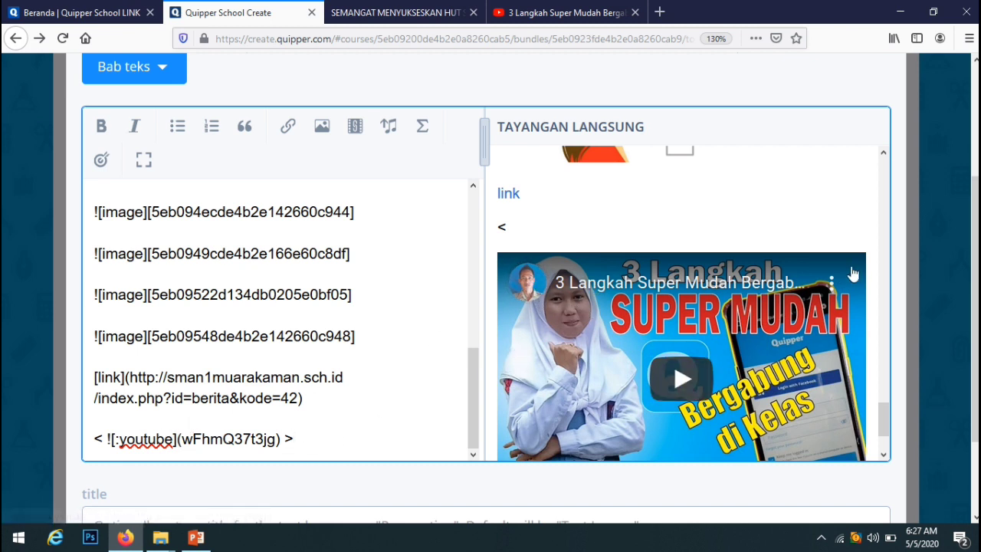
pyautogui.moveTo(883, 410); pyautogui.dragTo(797, 187)
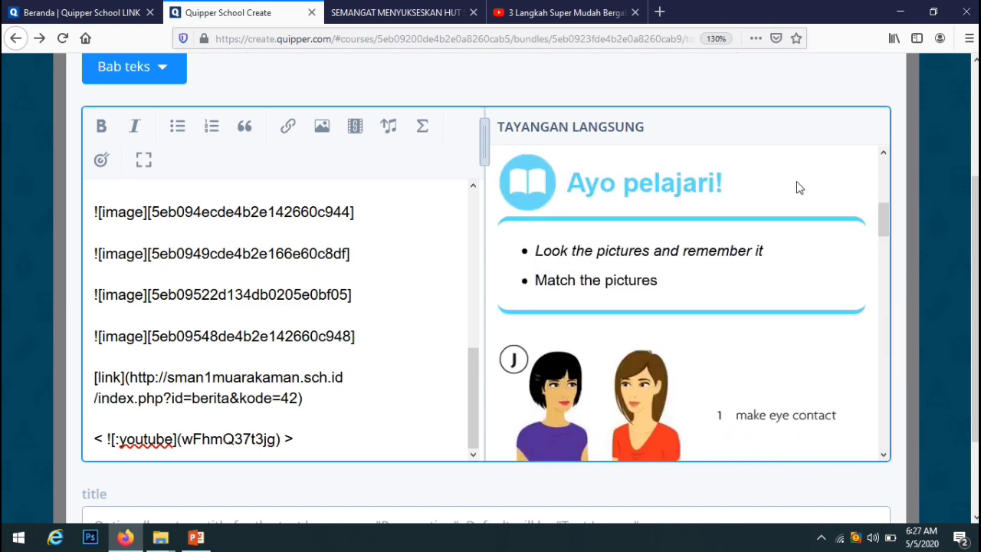
pyautogui.click(389, 128)
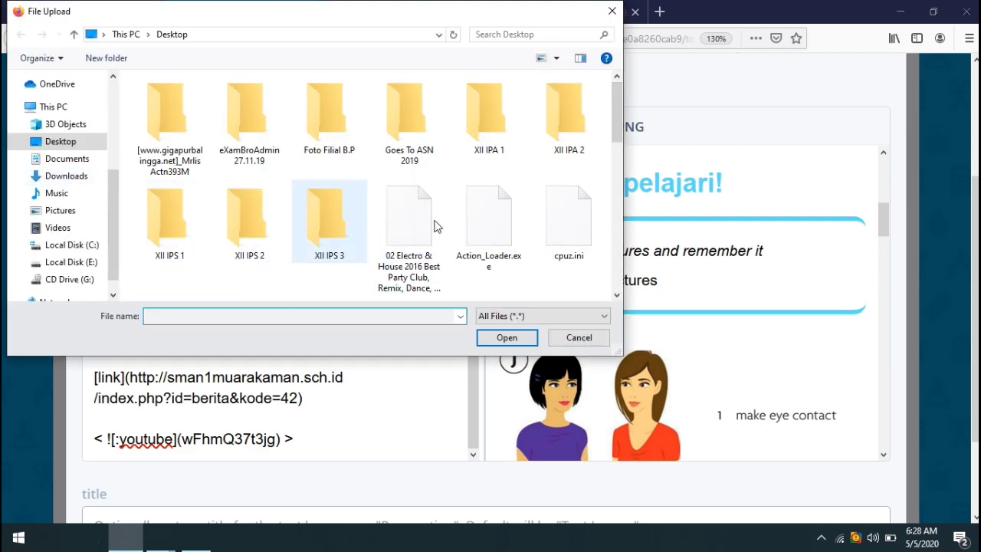
pyautogui.click(56, 193)
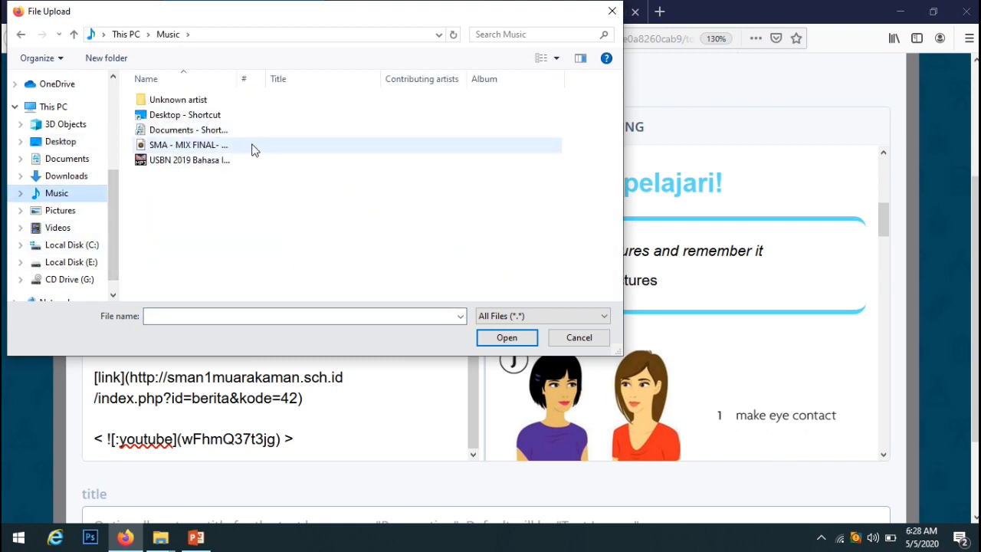
pyautogui.click(22, 37)
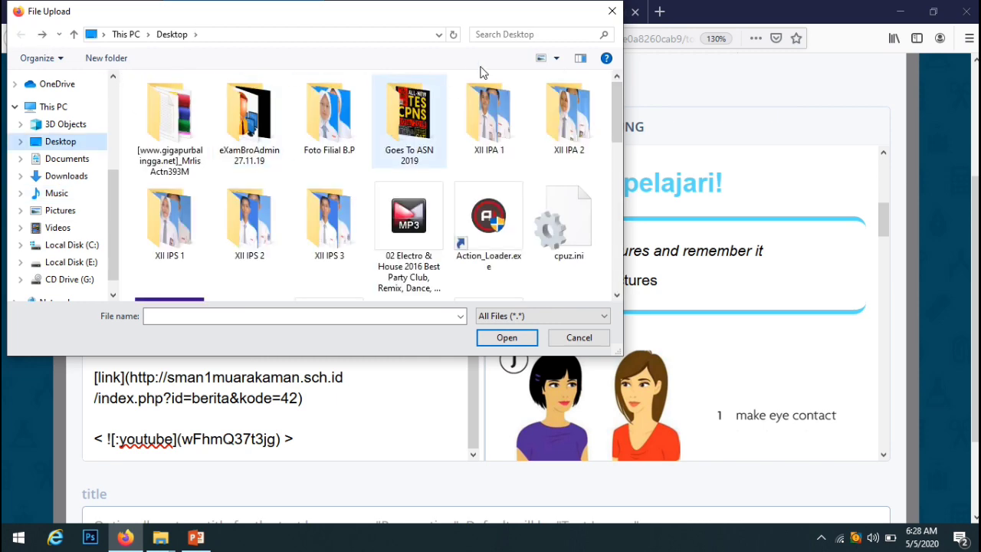
pyautogui.click(607, 14)
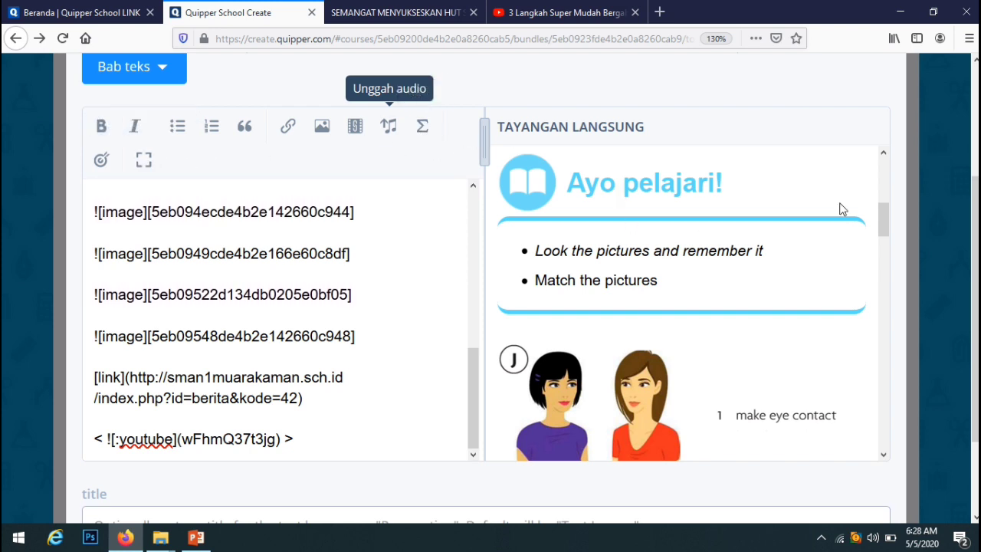
pyautogui.moveTo(885, 229); pyautogui.dragTo(870, 208)
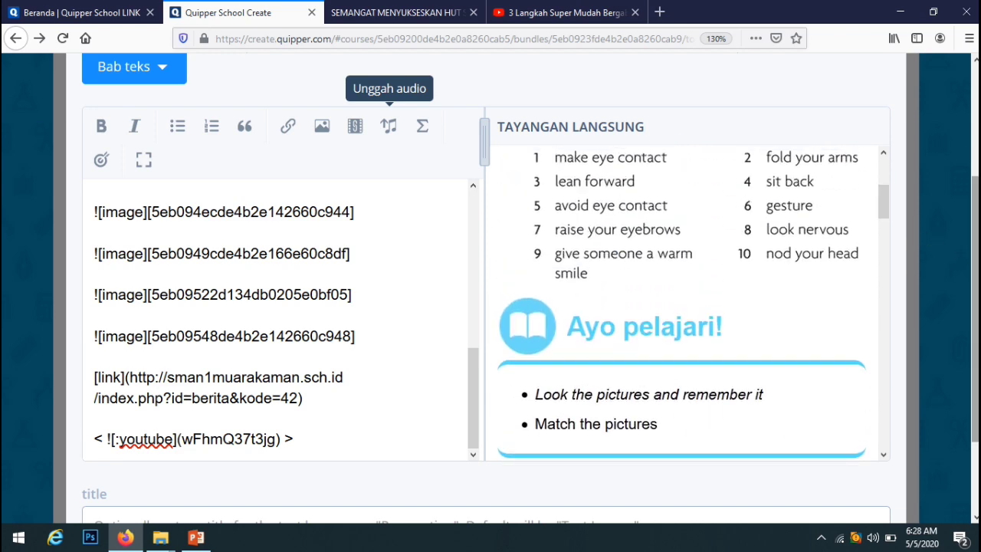
pyautogui.scroll(-3, 970, 345)
pyautogui.scroll(6, 968, 357)
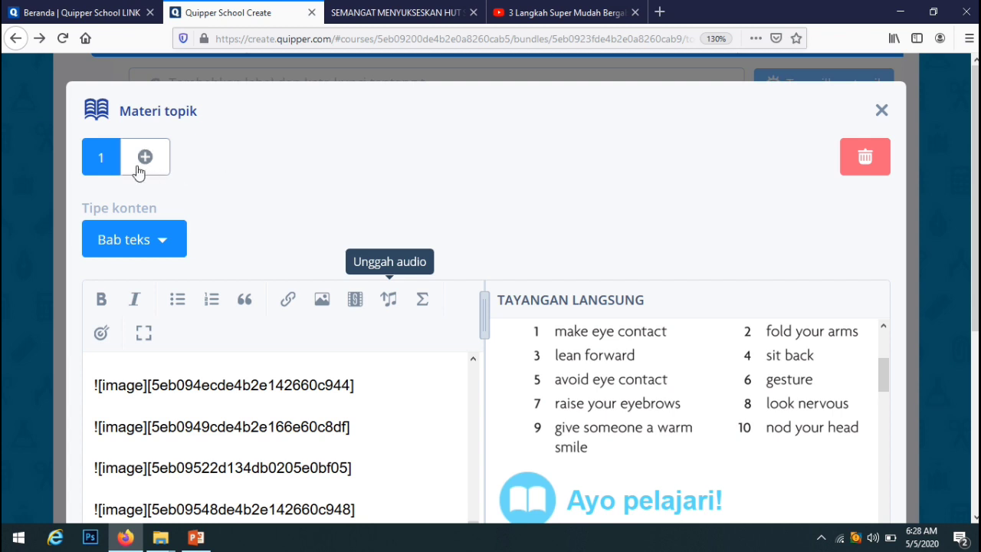
# - Close the Gesture material editor, collapse Materi, and start a new question under Soal
pyautogui.click(882, 112)
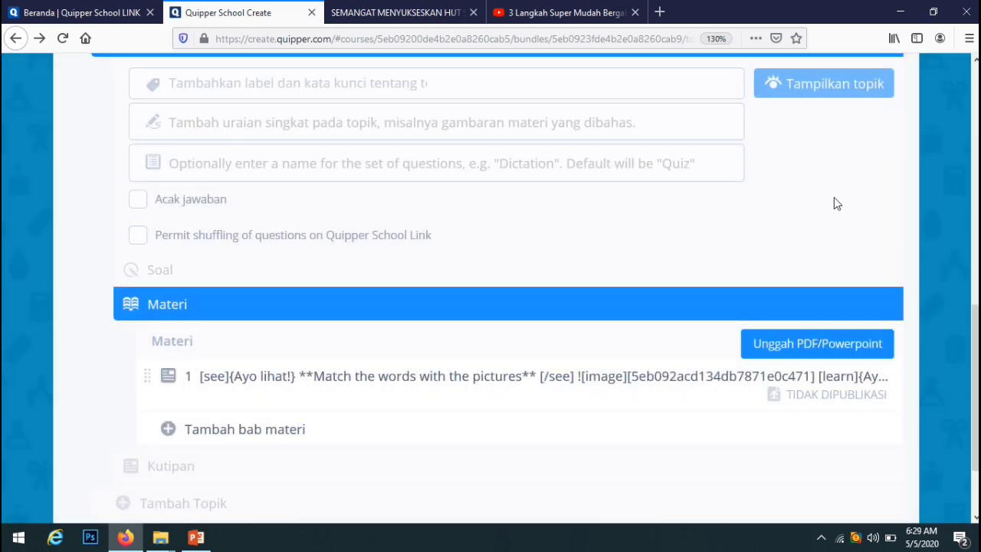
pyautogui.moveTo(972, 342); pyautogui.dragTo(974, 380)
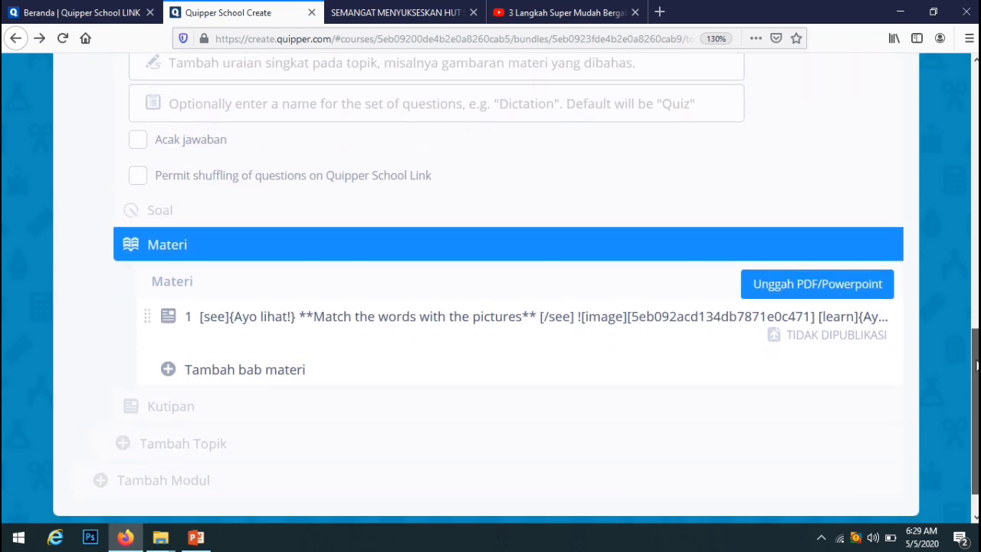
pyautogui.click(126, 244)
pyautogui.scroll(5, 259, 267)
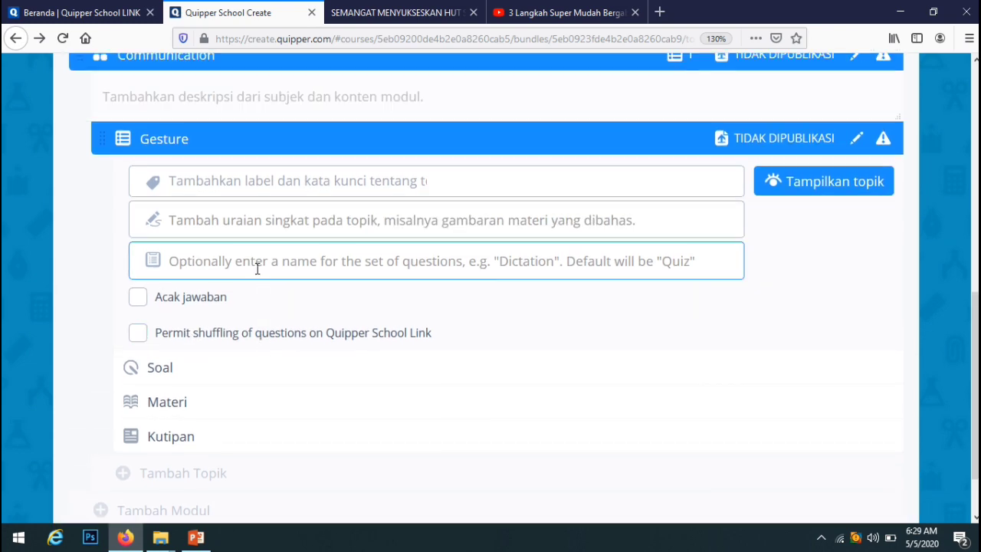
pyautogui.scroll(-5, 259, 322)
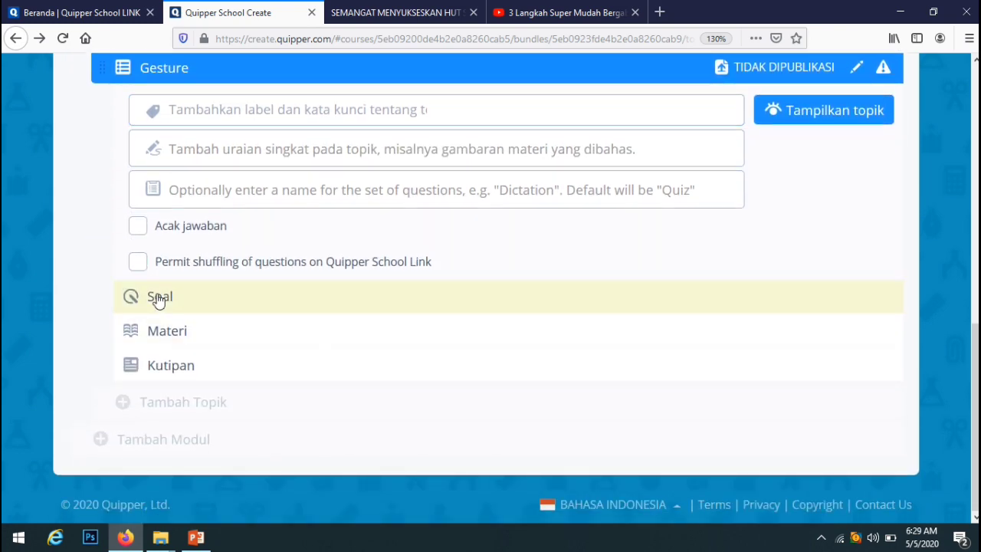
pyautogui.click(159, 300)
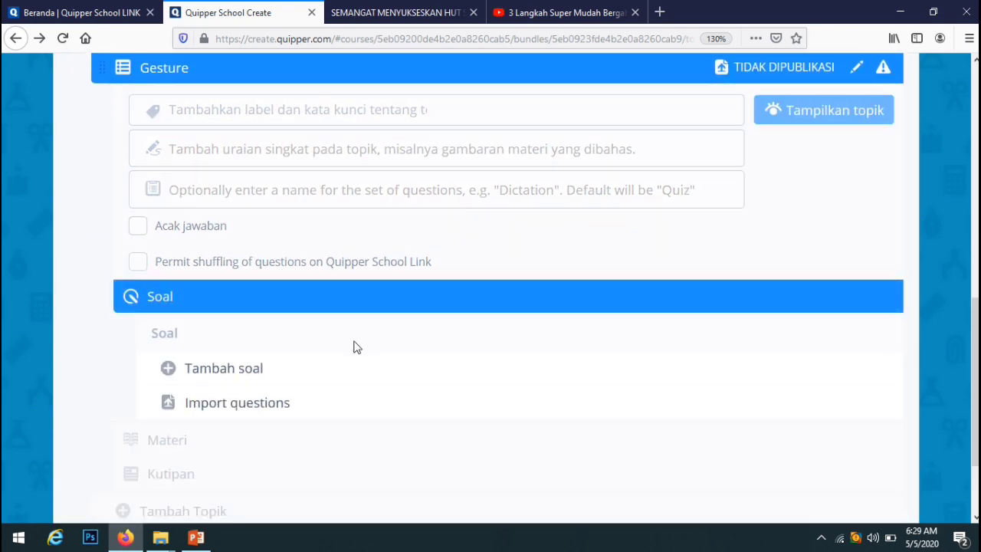
pyautogui.click(192, 375)
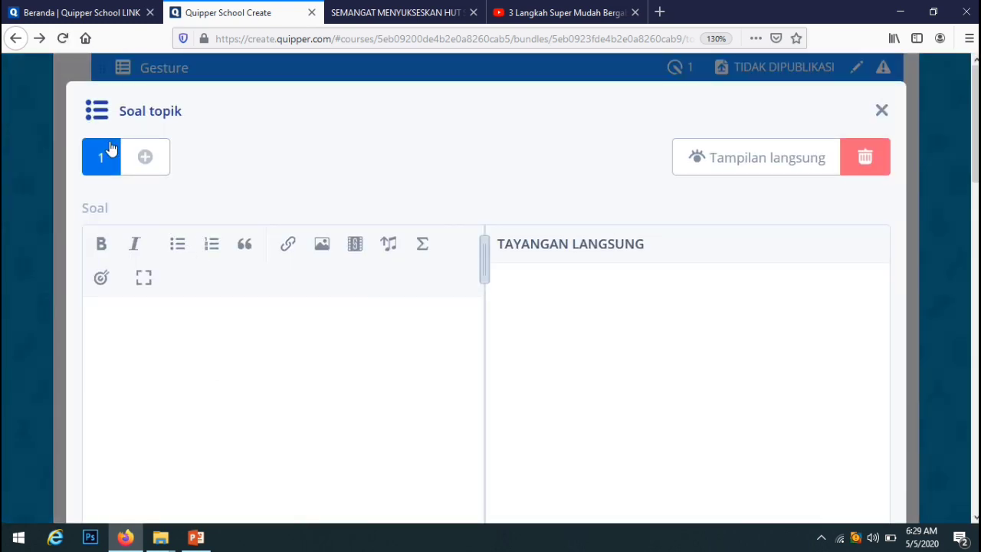
# - Add blank question 2, then return to question 1 and click into its text editor
pyautogui.click(151, 161)
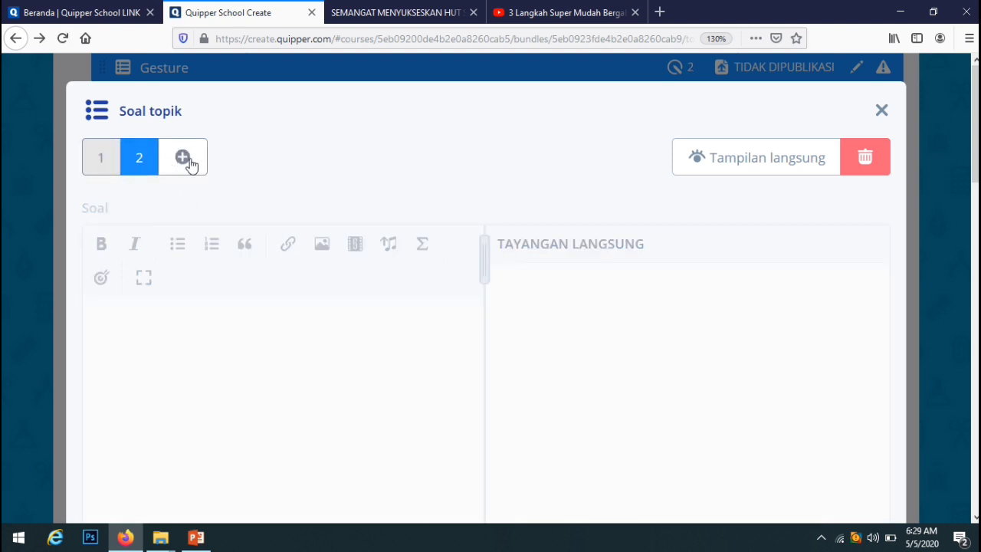
pyautogui.click(95, 167)
pyautogui.click(186, 334)
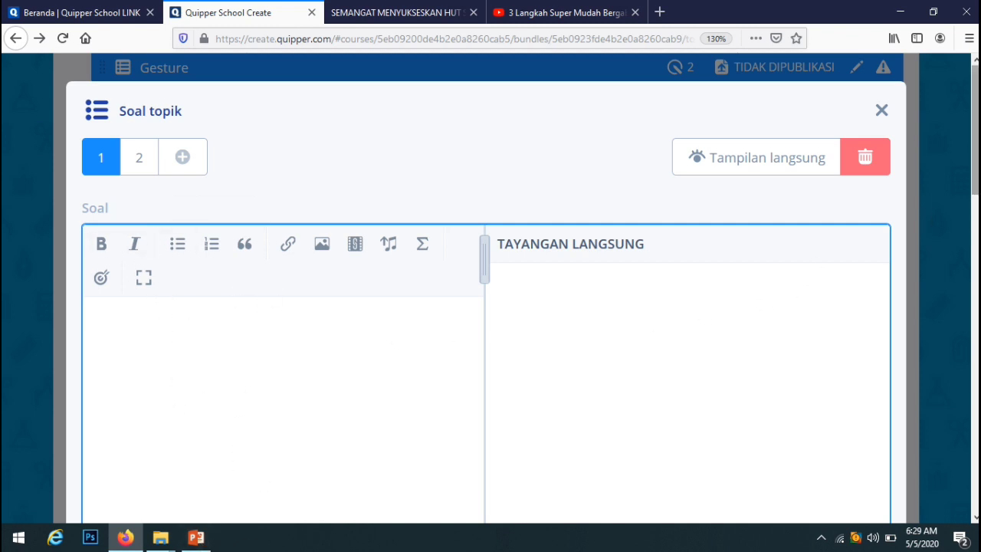
pyautogui.moveTo(975, 170); pyautogui.dragTo(976, 211)
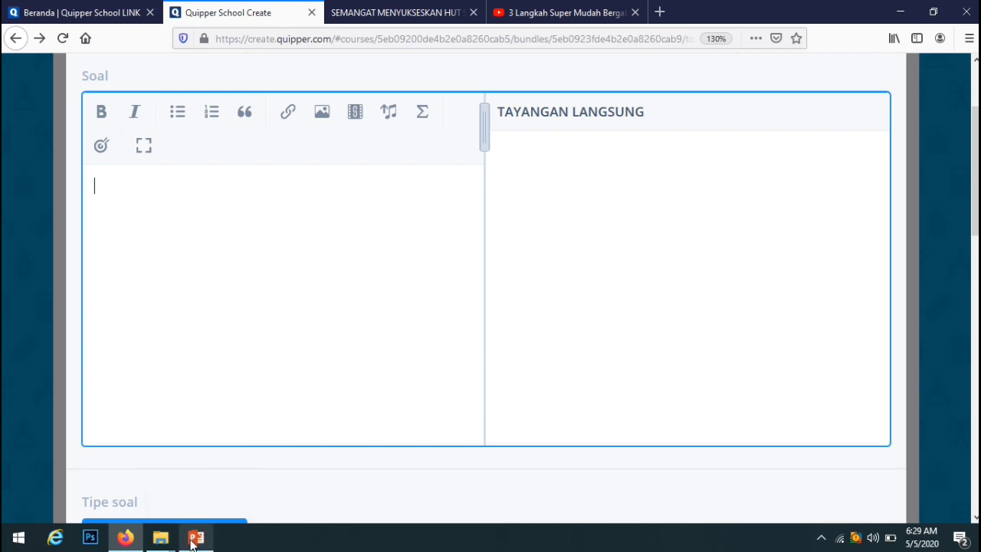
pyautogui.moveTo(191, 534)
pyautogui.moveTo(186, 508)
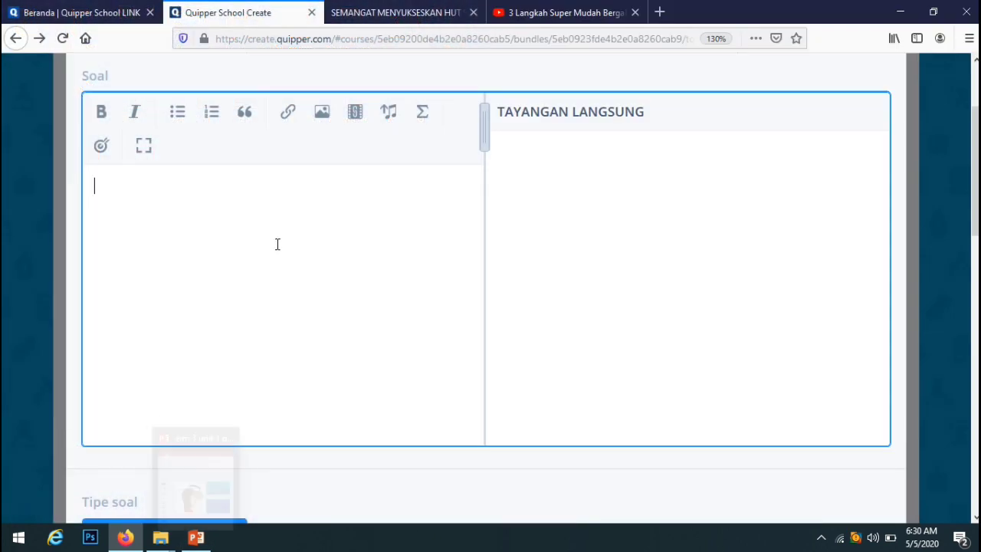
pyautogui.scroll(-5, 330, 242)
pyautogui.scroll(4, 245, 184)
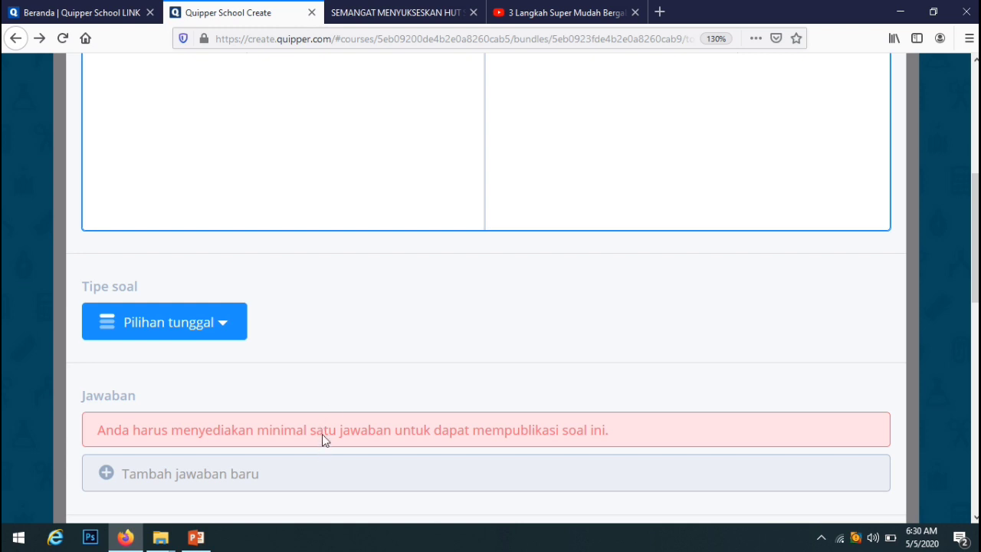
pyautogui.scroll(6, 288, 313)
pyautogui.scroll(-2, 119, 311)
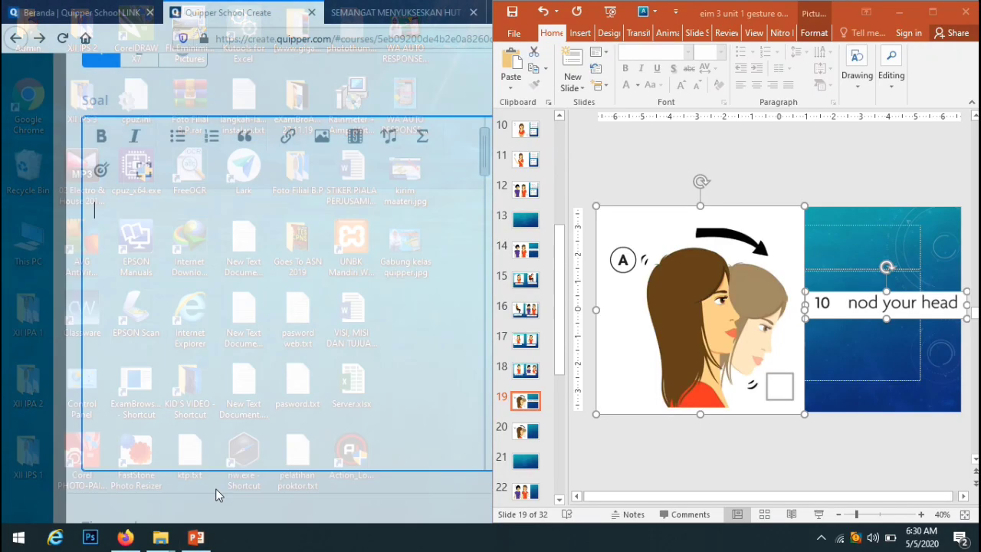
# - Select the head-turning picture labelled A on PowerPoint slide 19, then return to the question editor
pyautogui.click(213, 487)
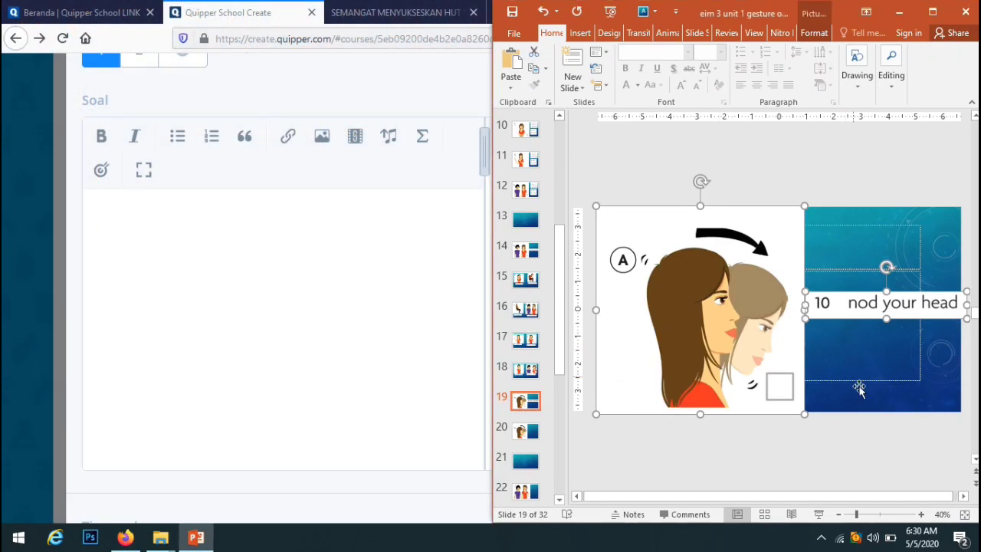
pyautogui.click(738, 353)
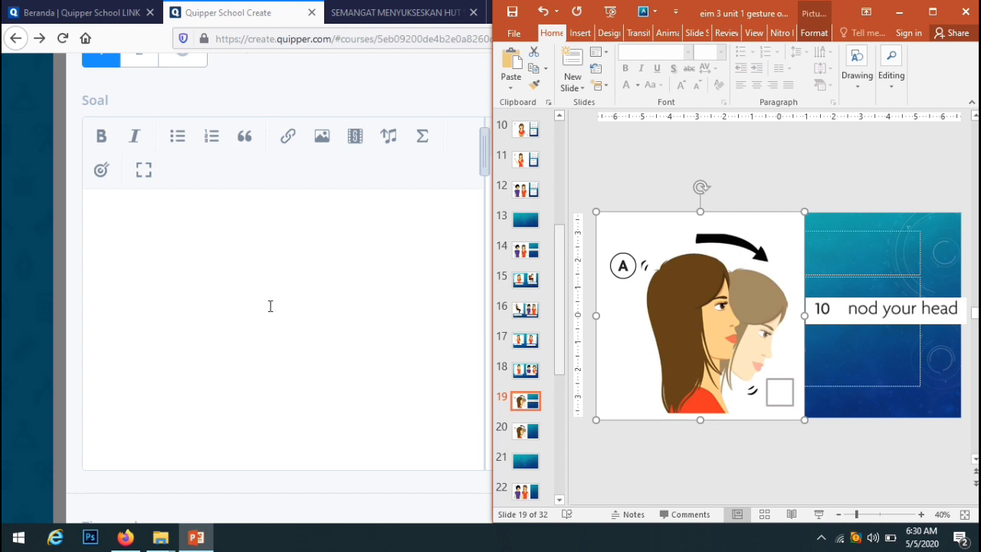
pyautogui.click(189, 258)
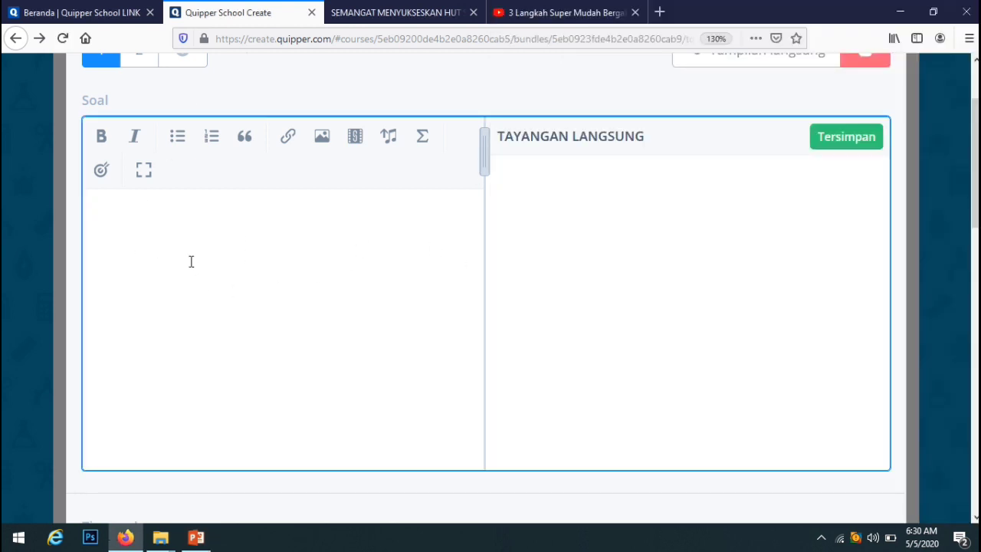
# - Paste the picture labelled A into question 1's text and open the Tipe soal dropdown
pyautogui.write('![image][5eb097b3de4b2e161660c915]')
pyautogui.rightClick(118, 220)
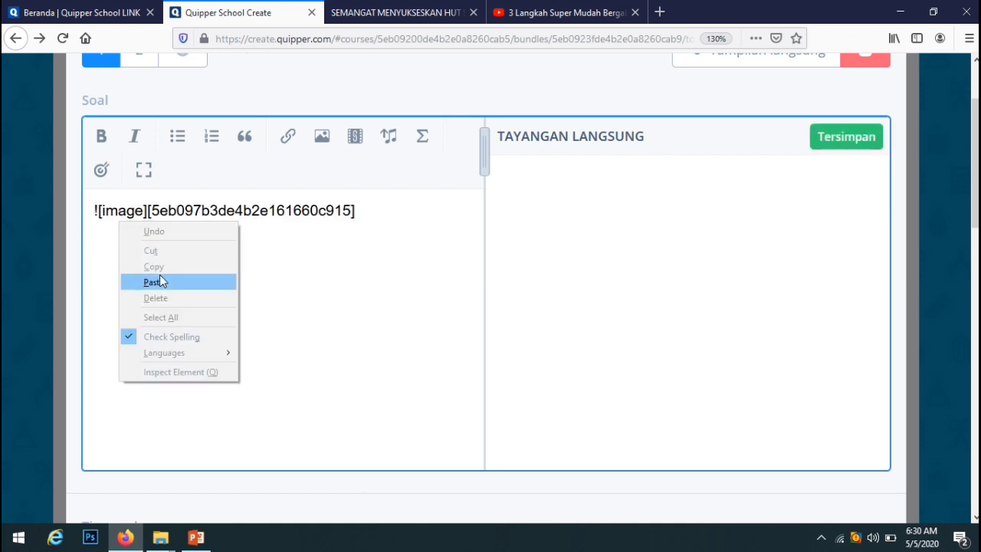
pyautogui.click(310, 278)
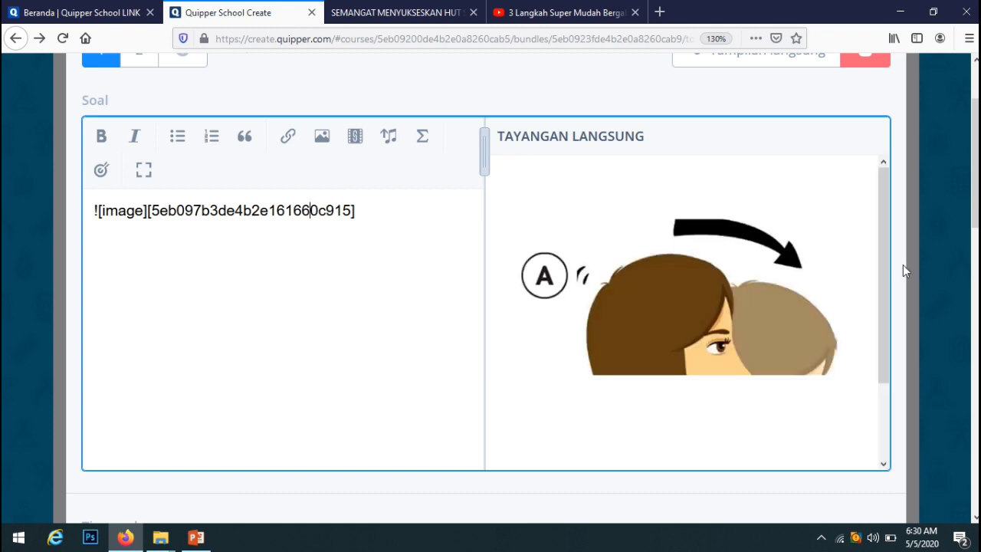
pyautogui.moveTo(883, 246); pyautogui.dragTo(885, 332)
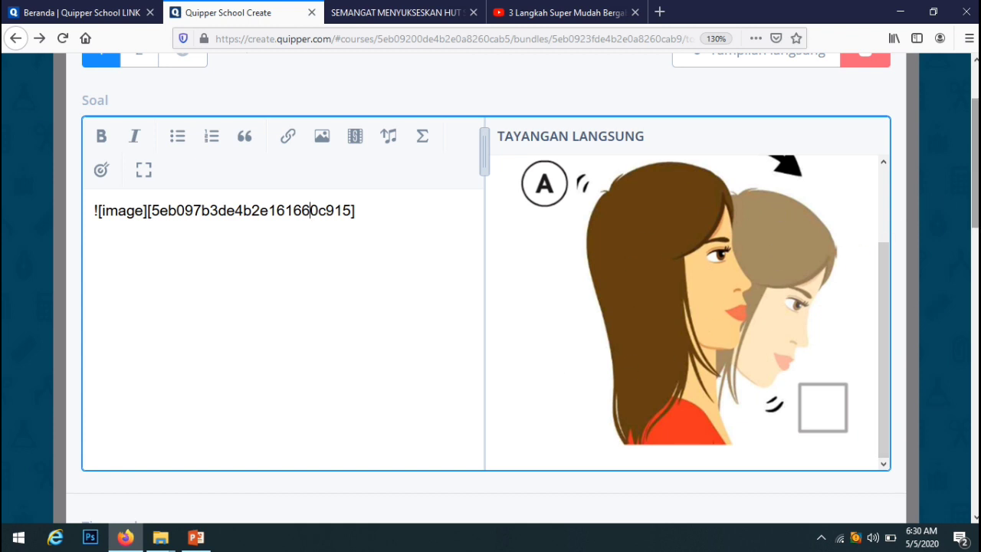
pyautogui.scroll(-3, 375, 455)
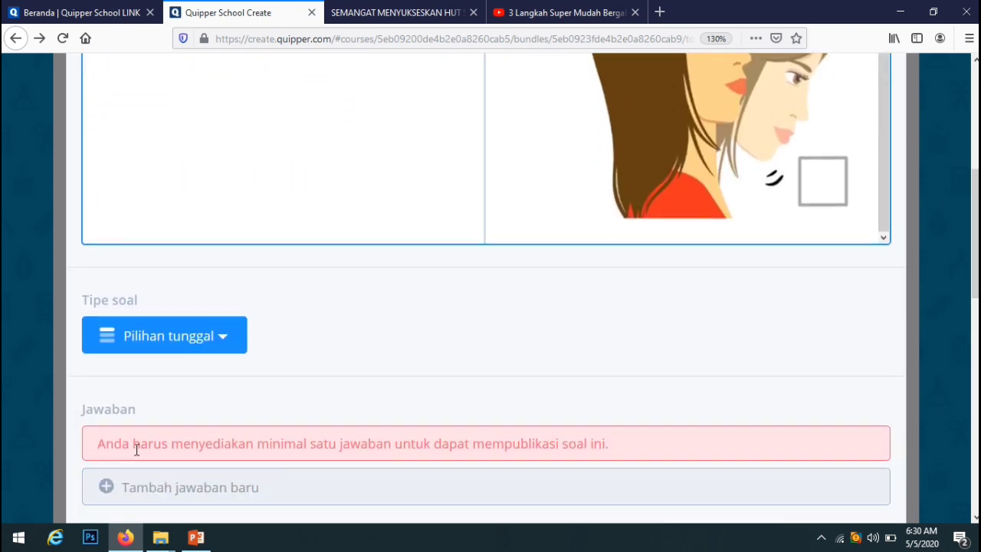
pyautogui.click(131, 441)
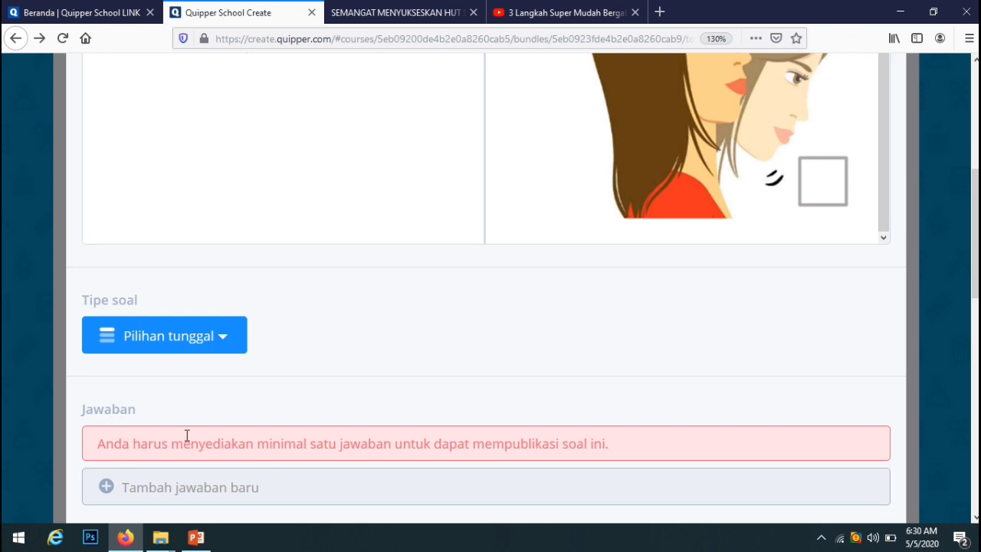
pyautogui.click(229, 344)
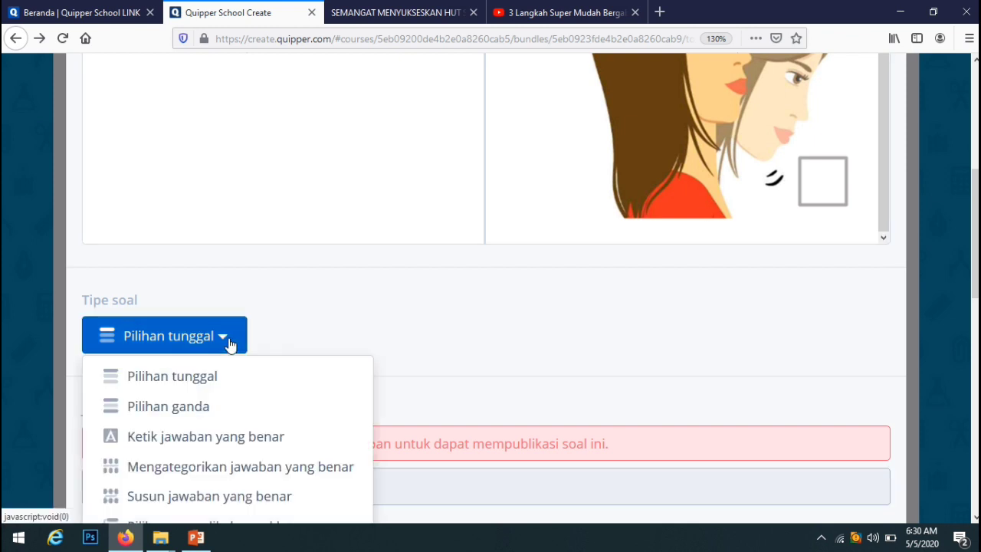
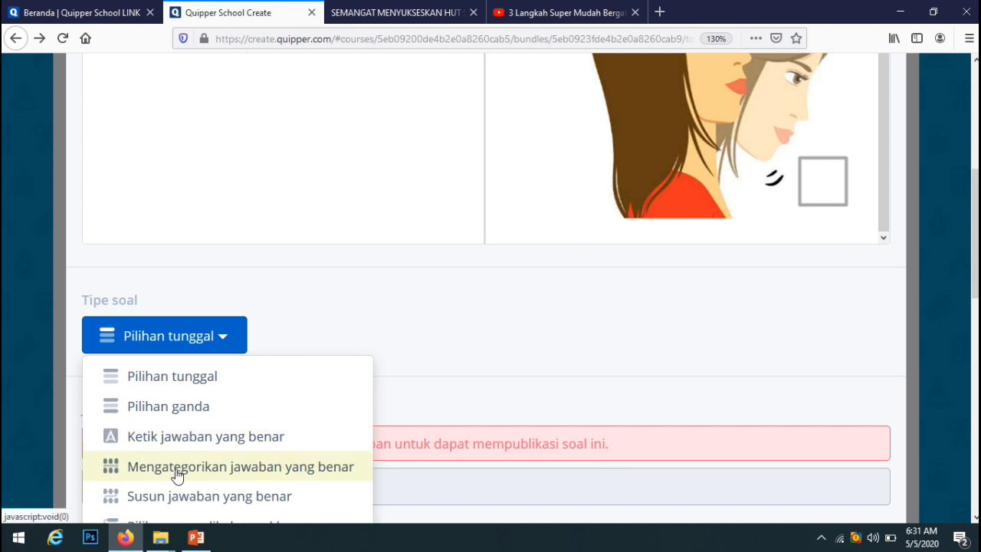
# - Keep the question type as Pilihan tunggal and add an empty first answer under Jawaban
pyautogui.scroll(-3, 330, 469)
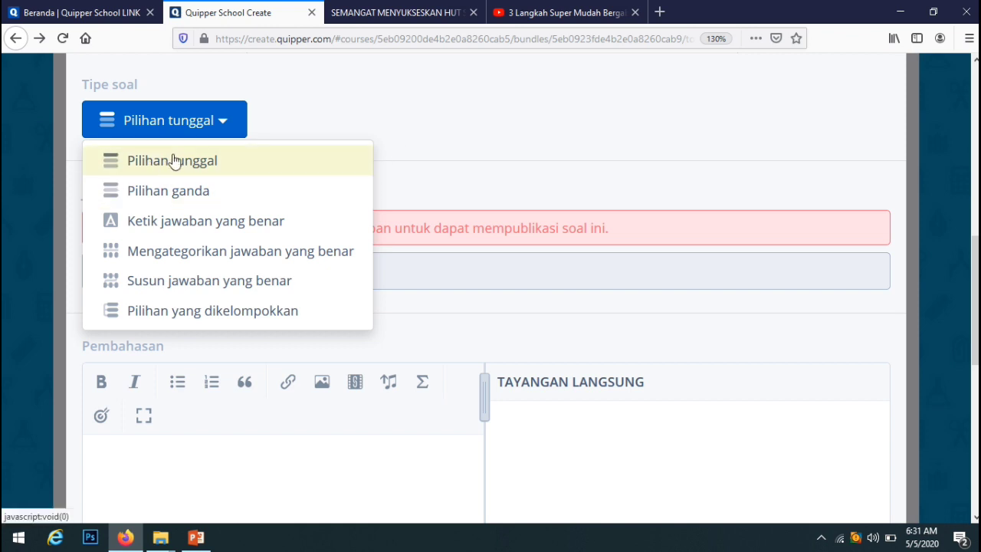
pyautogui.click(420, 131)
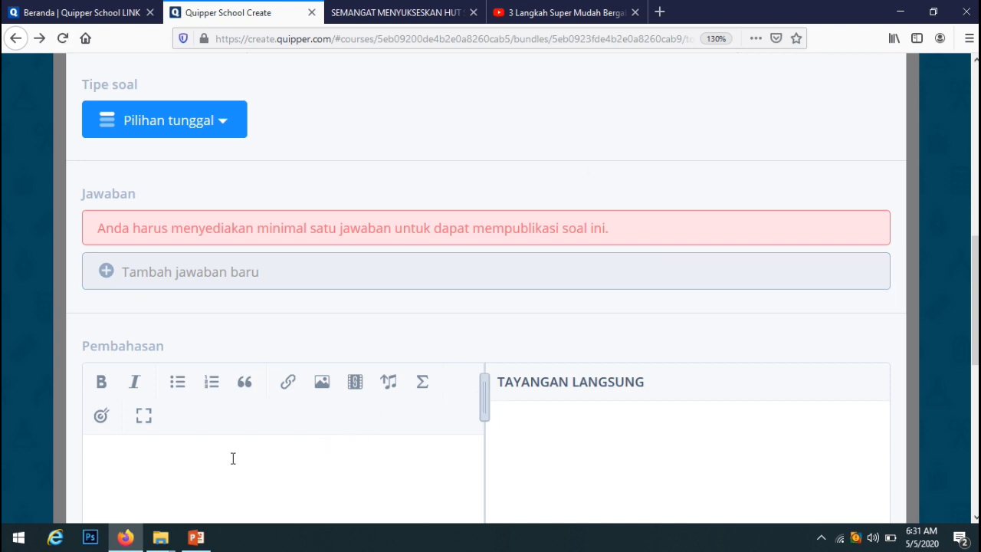
pyautogui.scroll(-4, 675, 368)
pyautogui.scroll(3, 672, 364)
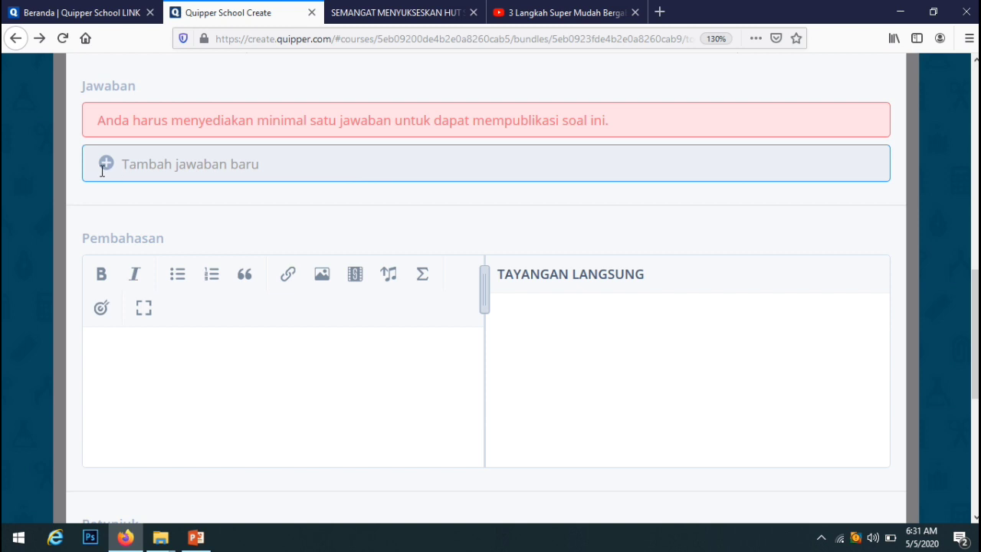
pyautogui.scroll(3, 350, 127)
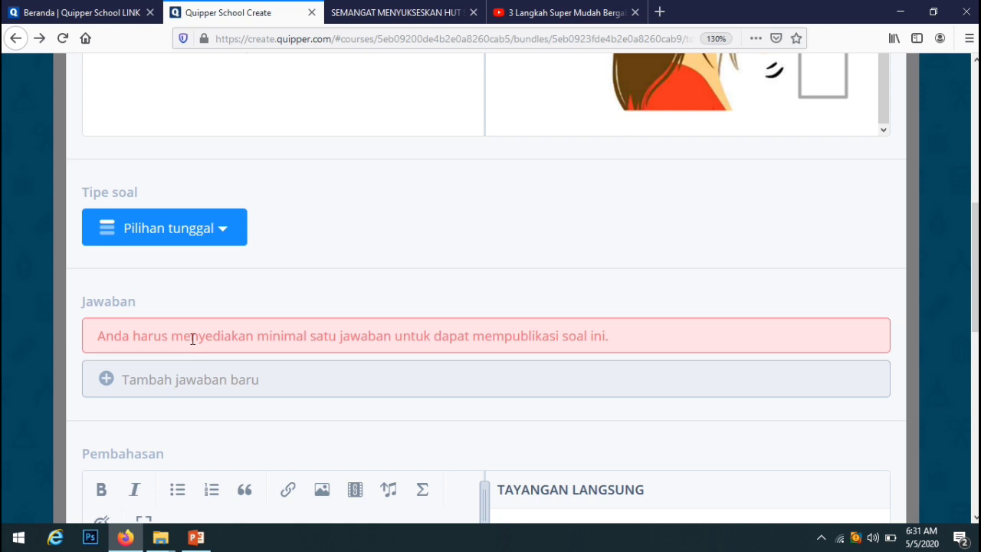
pyautogui.click(107, 378)
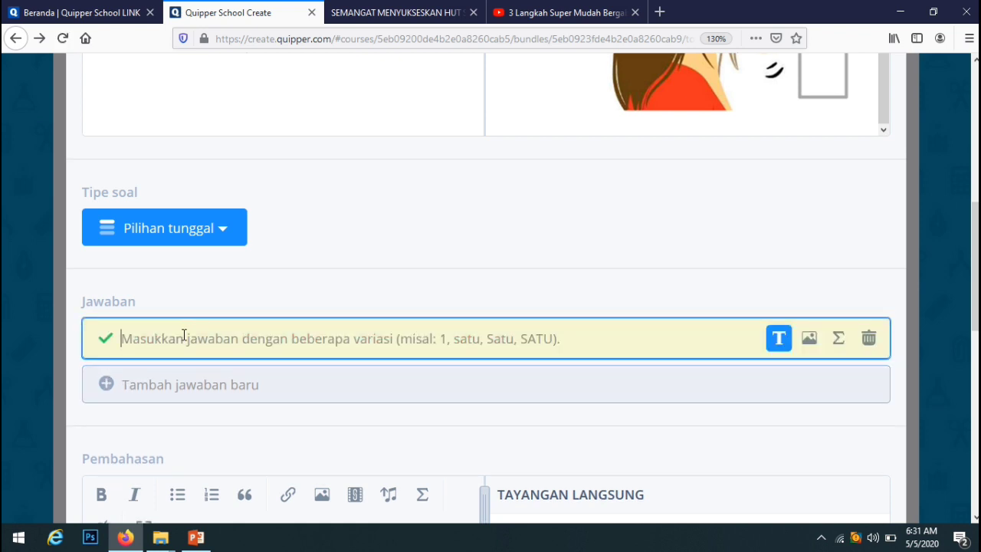
# - After checking the slide, enter the answers node your head and cross your arm
pyautogui.click(197, 539)
pyautogui.click(197, 538)
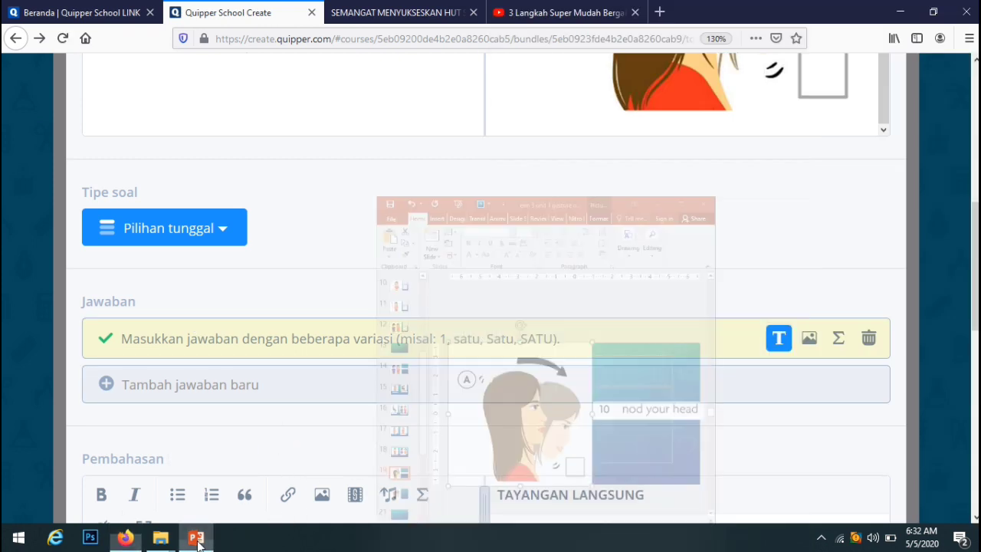
pyautogui.write('no')
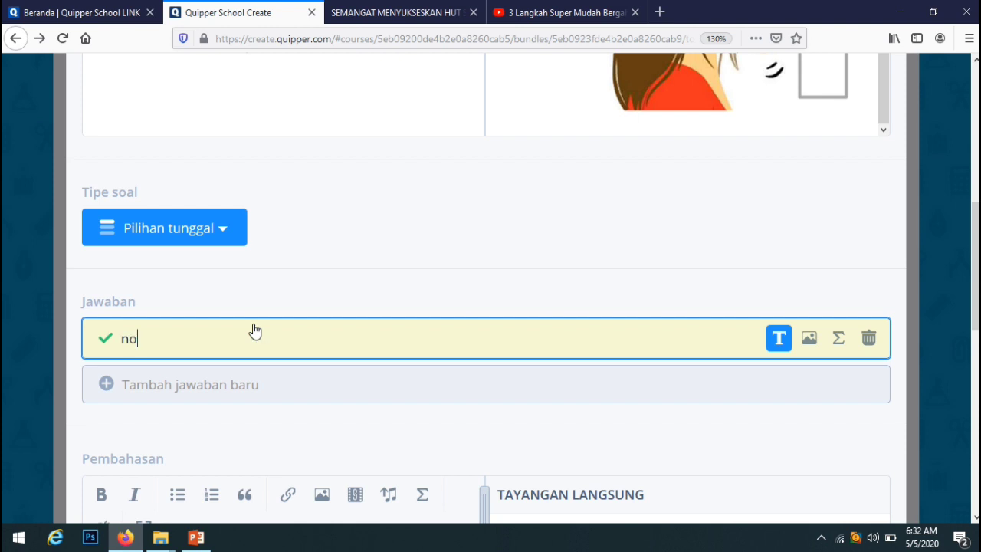
pyautogui.write('de your head')
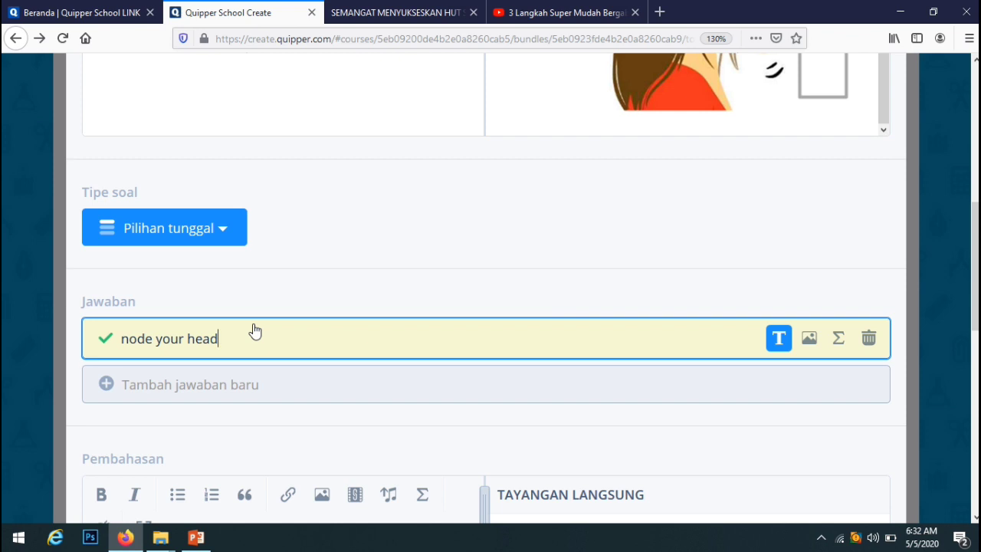
pyautogui.press('Return')
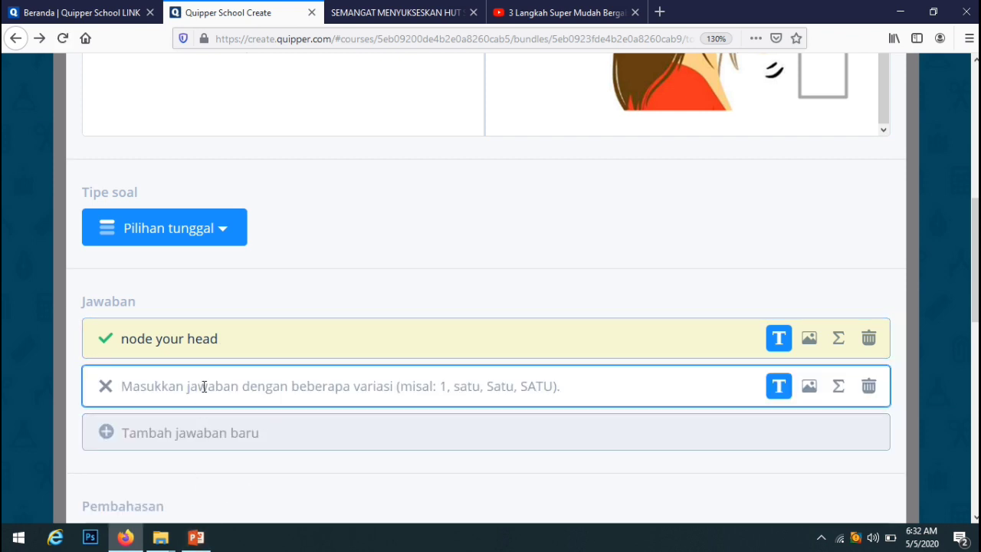
pyautogui.write('cross your arm')
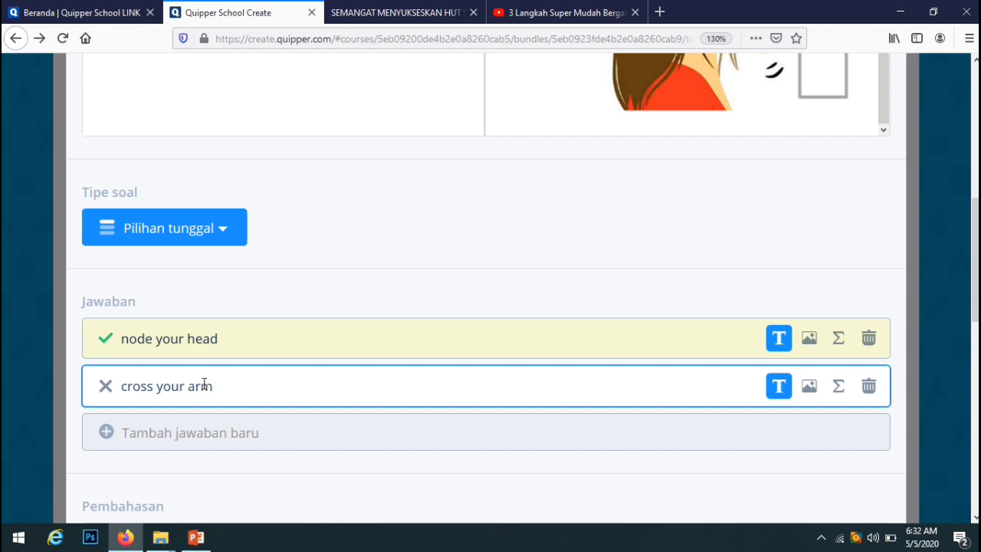
pyautogui.press('Return')
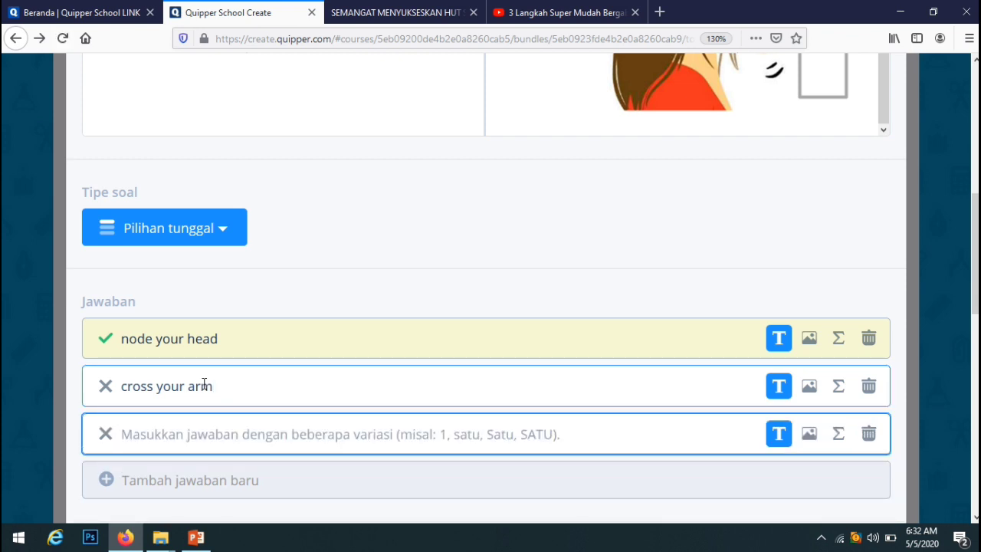
# - Add the remaining answers sit back, avoid eye contact and lean forward
pyautogui.write('sit')
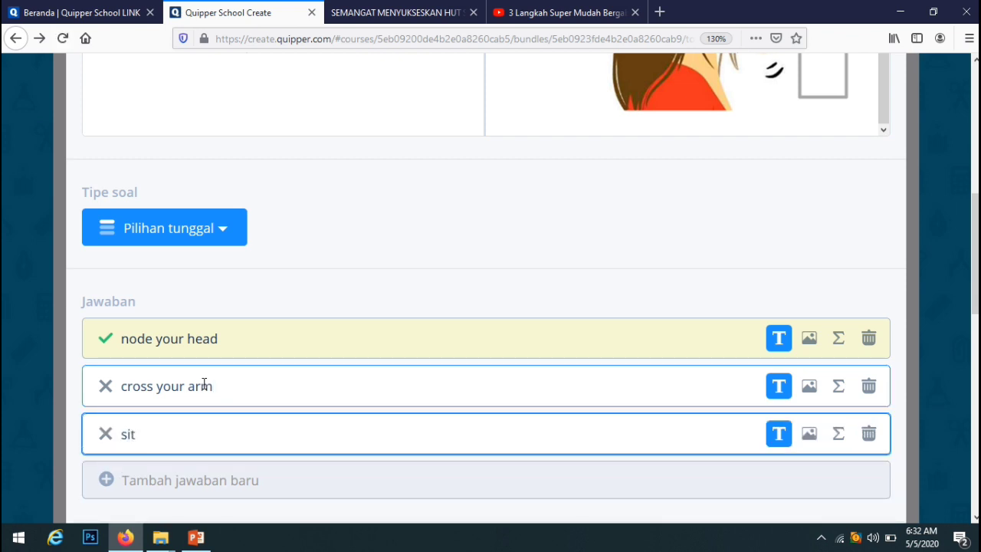
pyautogui.write(' back')
pyautogui.press('Return')
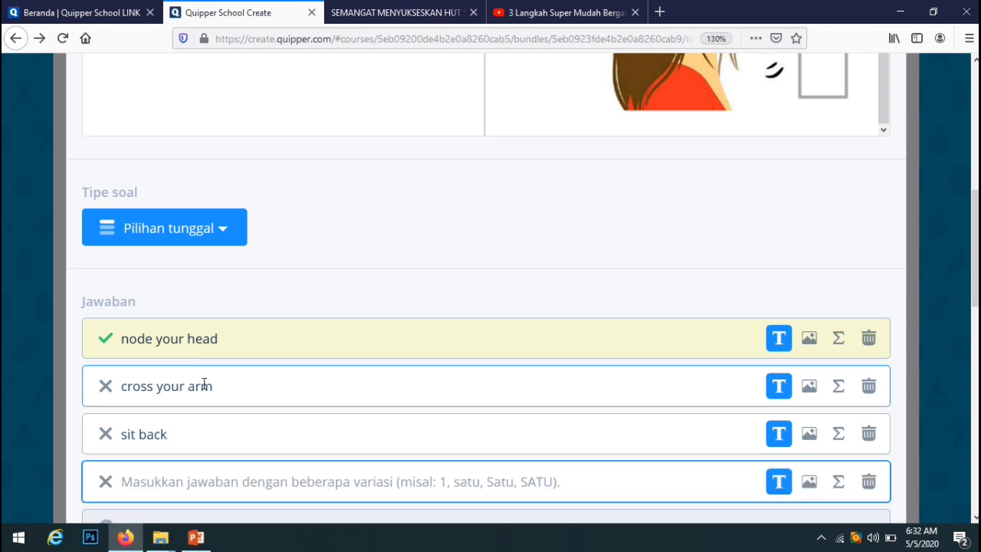
pyautogui.write('avoid')
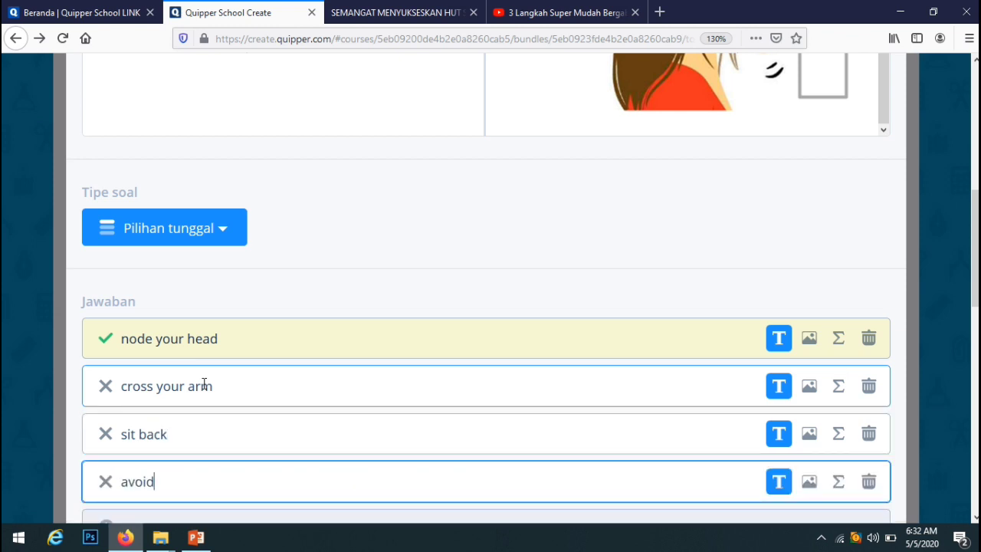
pyautogui.write(' eye contact')
pyautogui.press('Return')
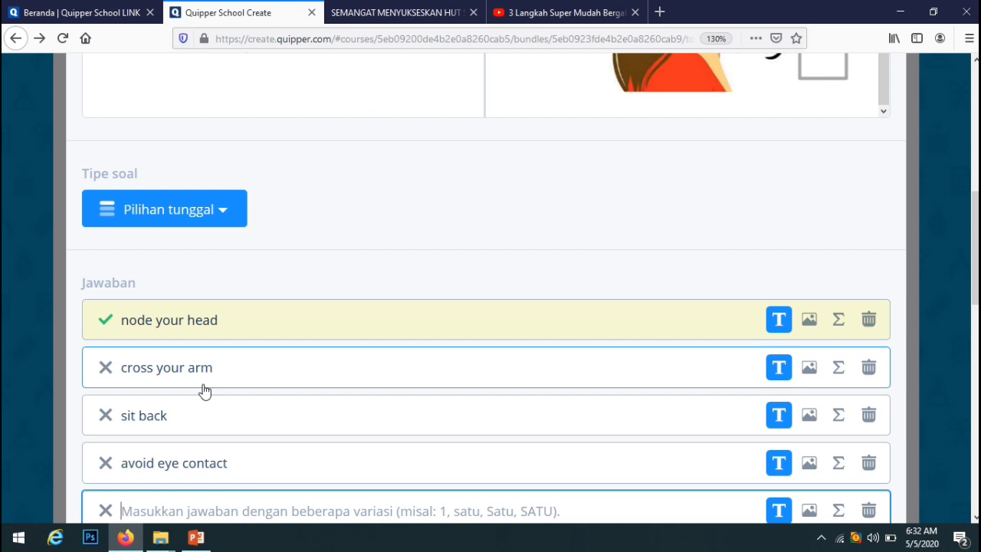
pyautogui.write('lean')
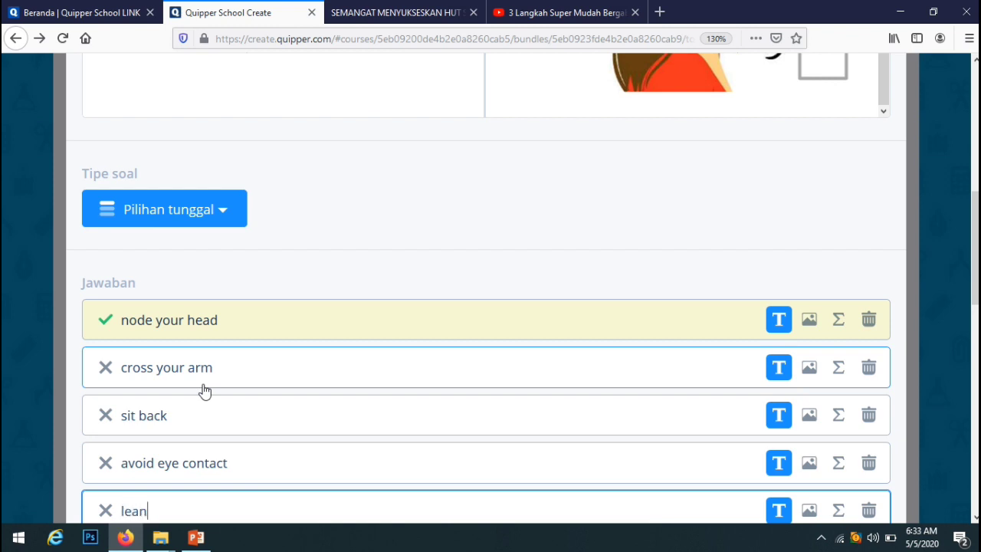
pyautogui.write(' forward')
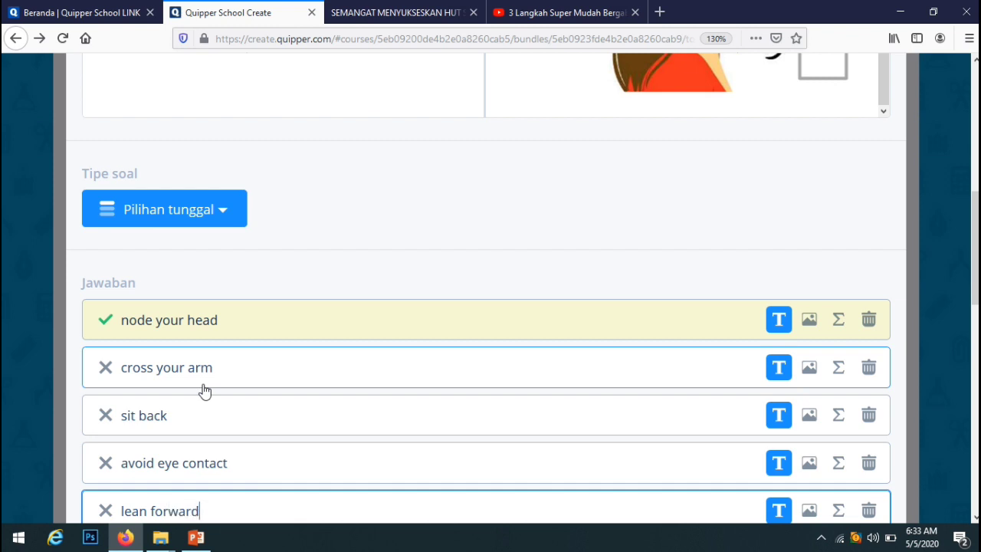
pyautogui.click(394, 221)
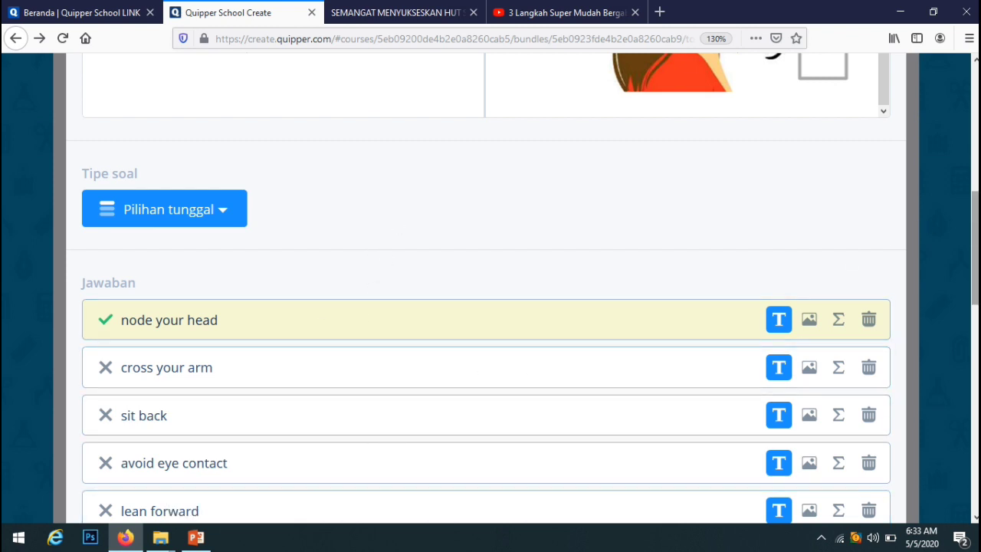
pyautogui.scroll(-2, 975, 226)
pyautogui.click(105, 398)
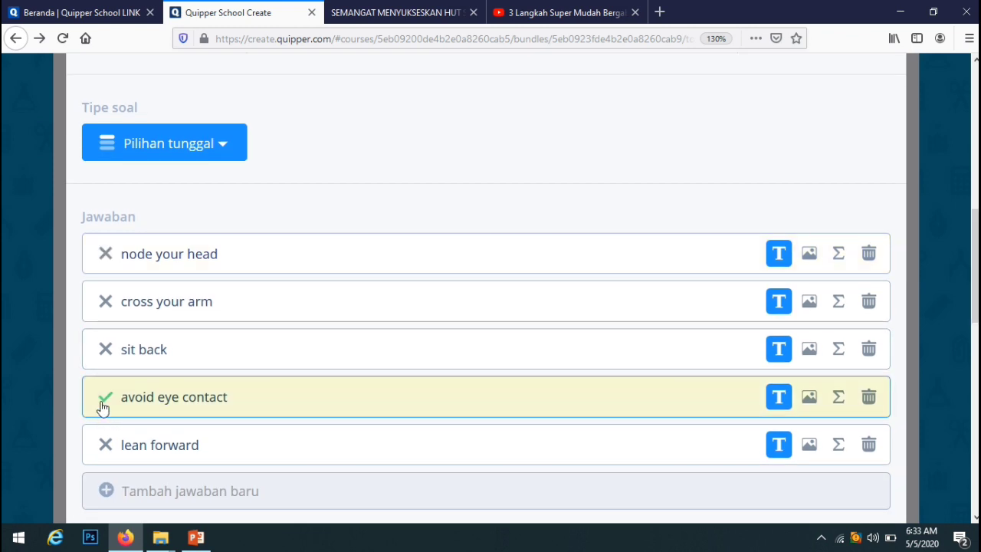
pyautogui.click(107, 259)
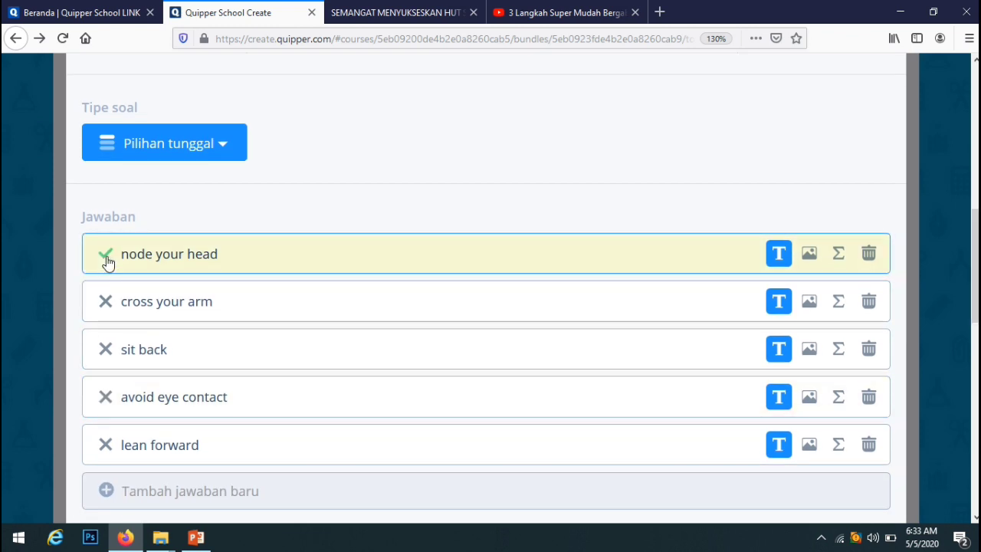
pyautogui.click(227, 153)
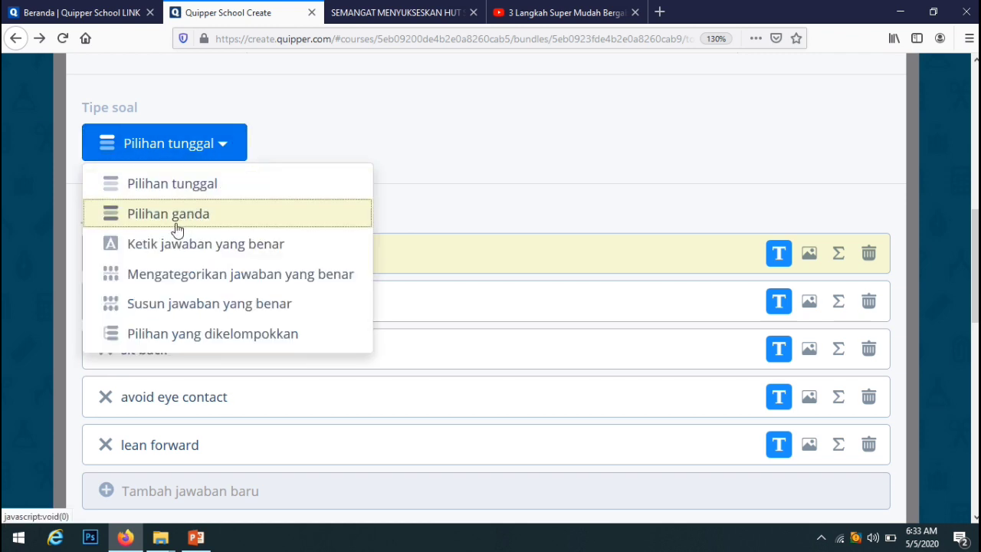
pyautogui.click(178, 222)
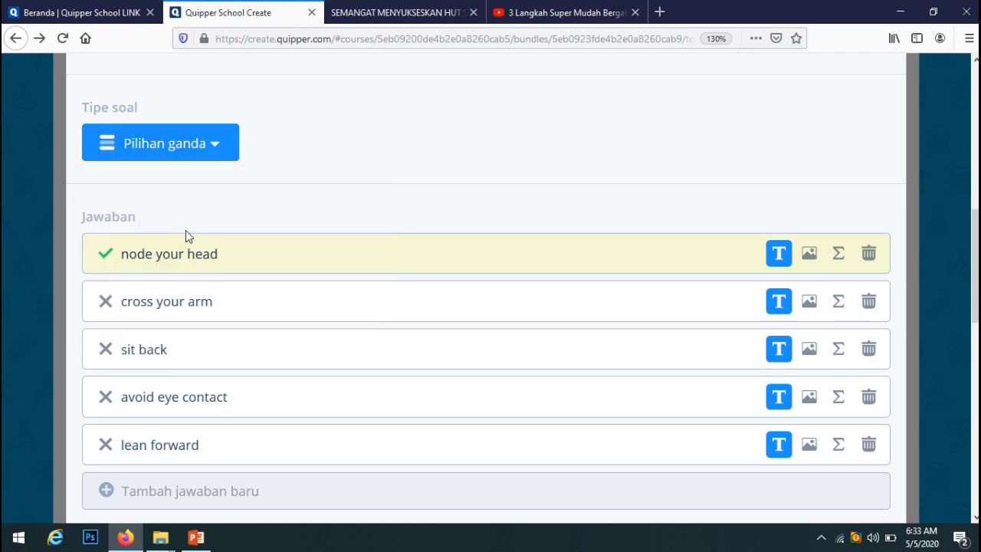
pyautogui.click(107, 400)
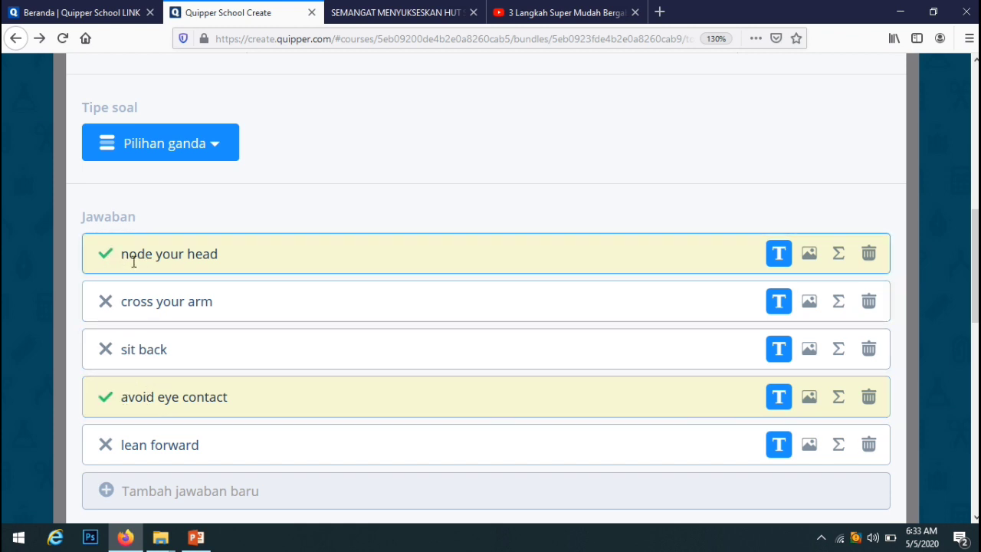
pyautogui.click(219, 149)
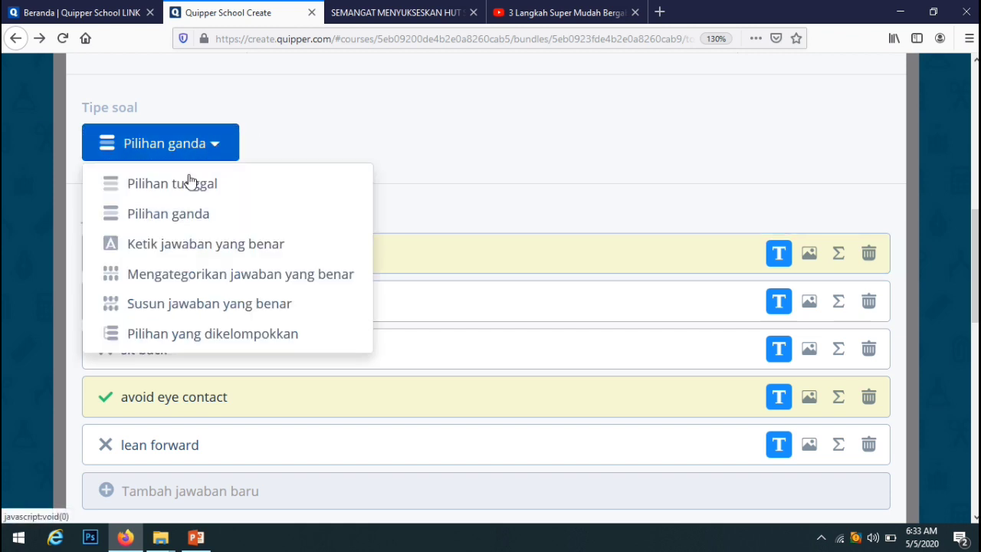
pyautogui.click(180, 191)
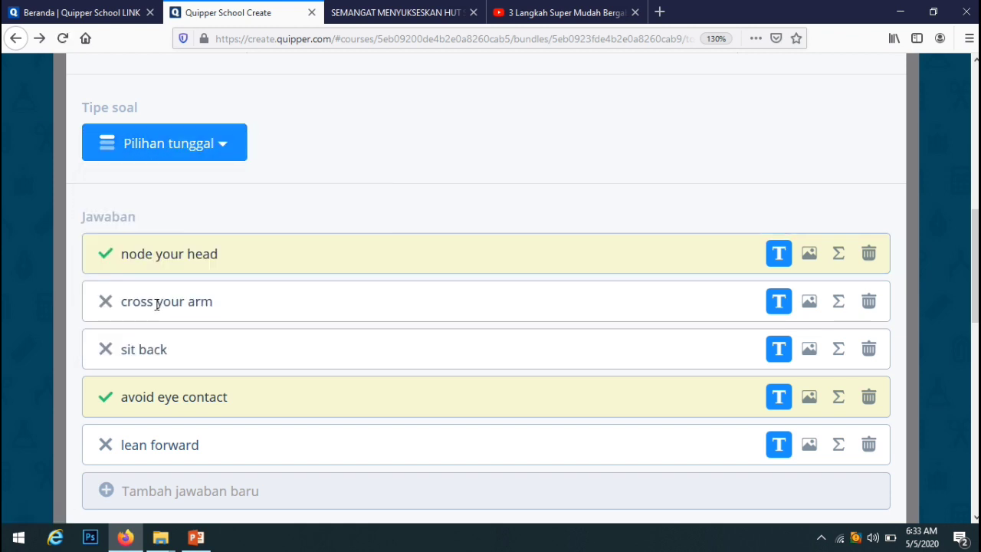
pyautogui.click(102, 406)
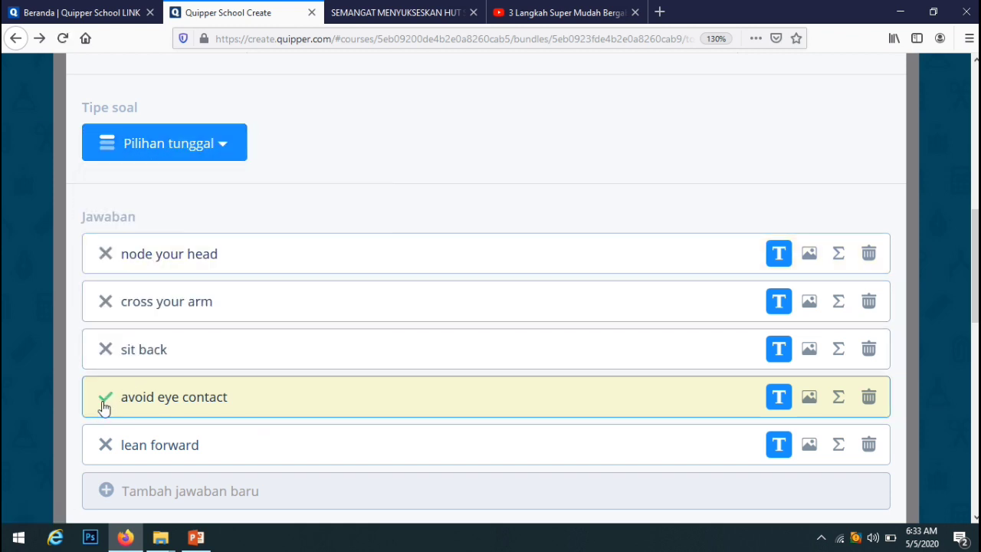
pyautogui.click(106, 257)
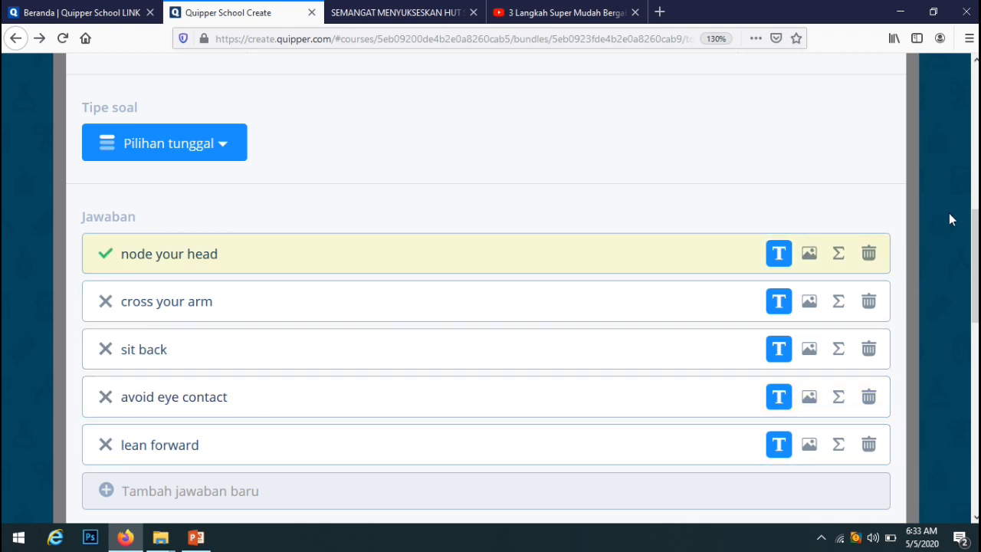
pyautogui.moveTo(975, 256); pyautogui.dragTo(963, 314)
pyautogui.scroll(-3, 964, 315)
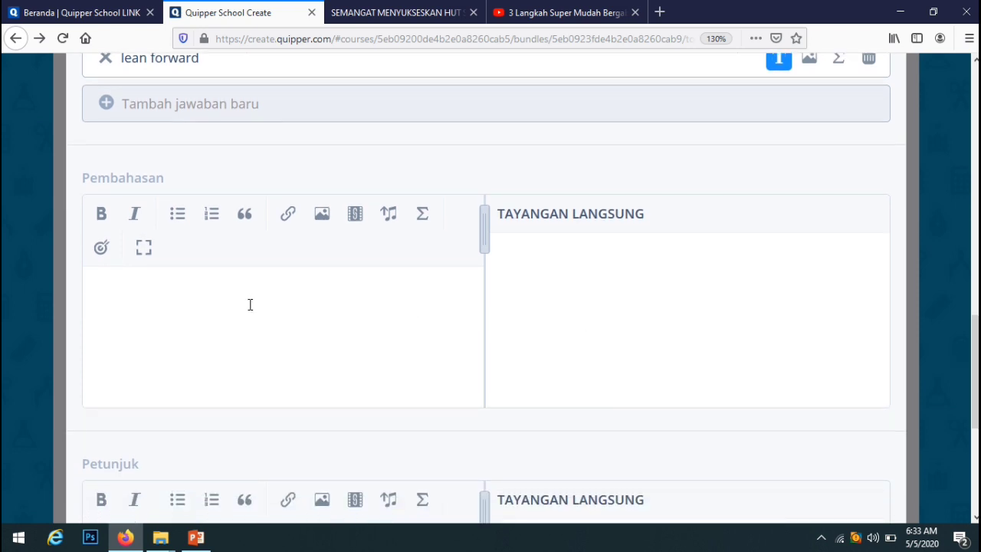
# - Type the explanation 'Based of the pictures the right answer is node your head', fixing typos
pyautogui.click(249, 304)
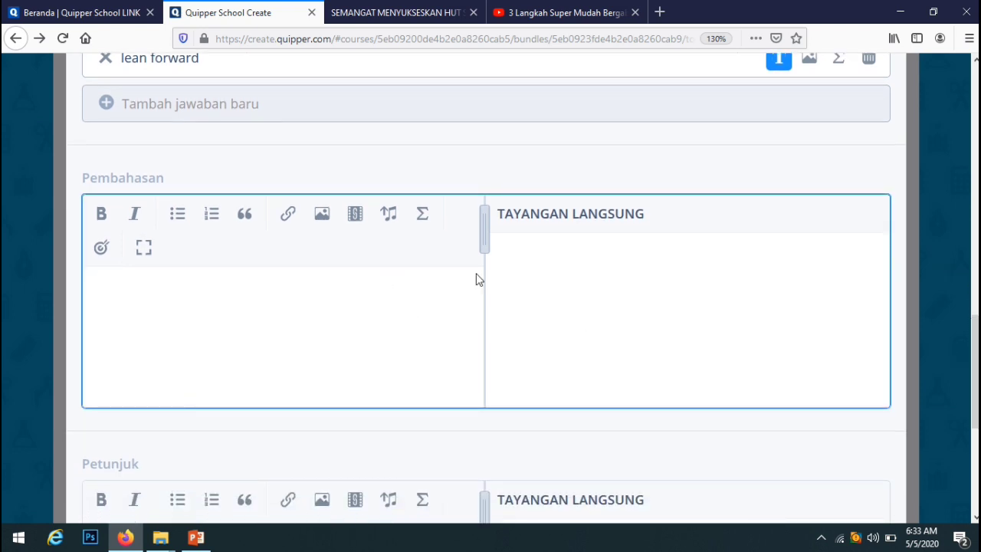
pyautogui.write('Based of')
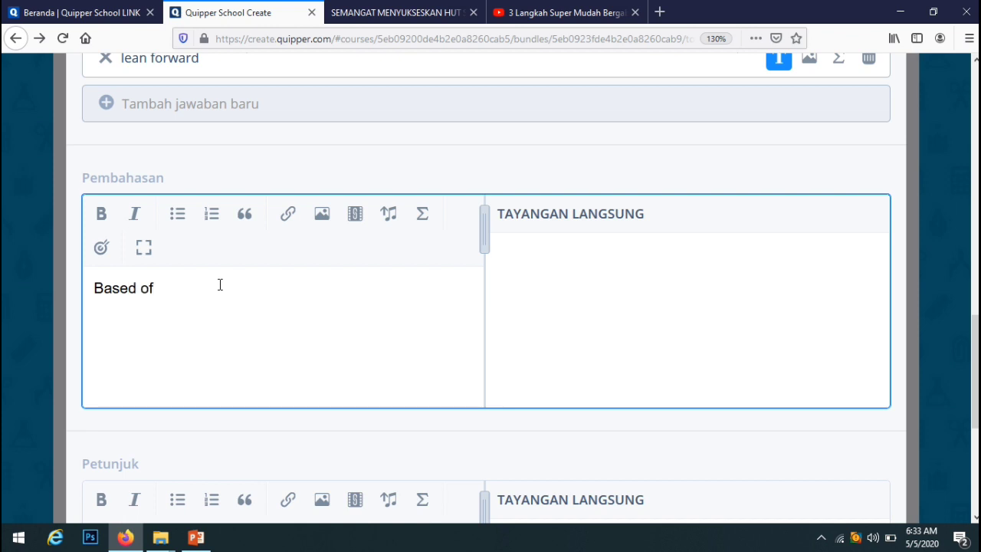
pyautogui.write(' the p')
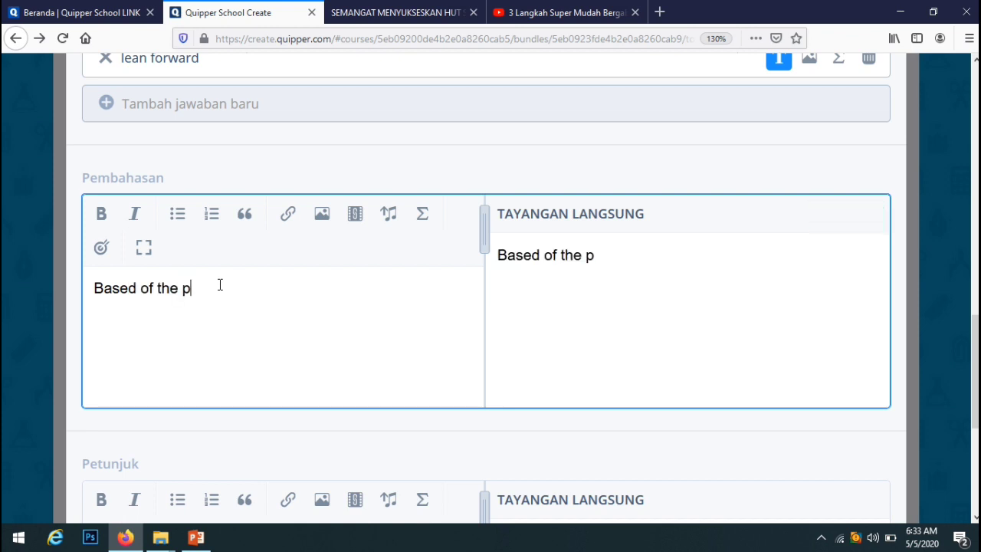
pyautogui.write('ictures the')
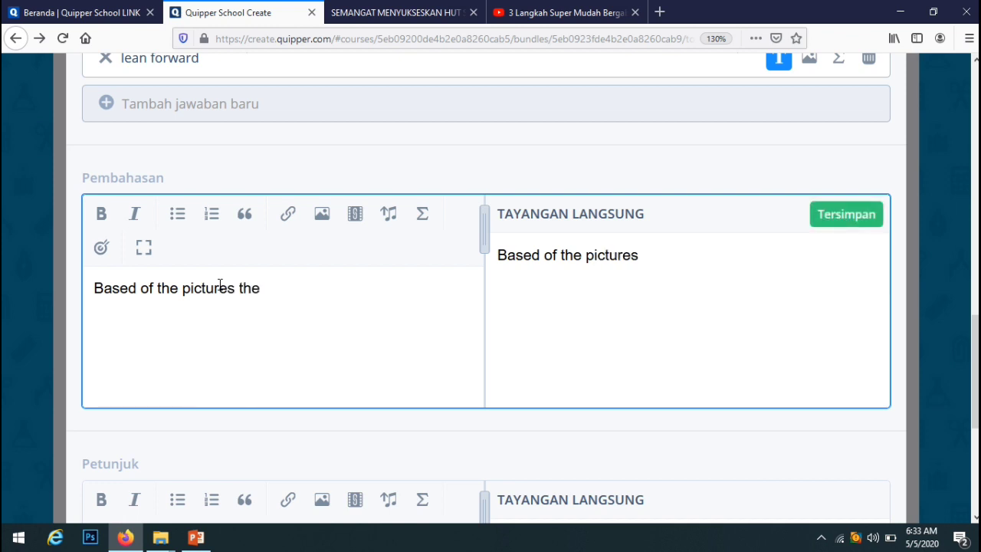
pyautogui.write(' right ans')
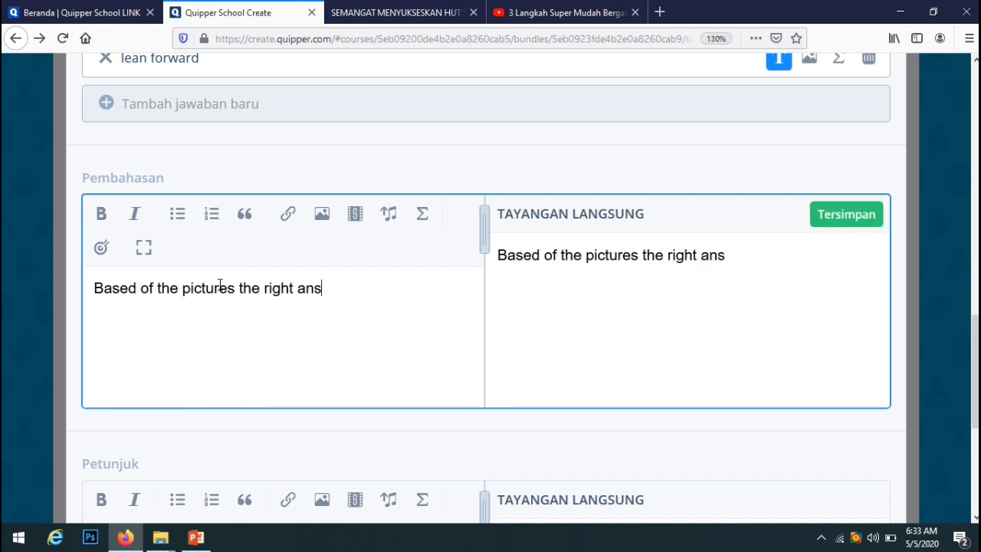
pyautogui.write('we')
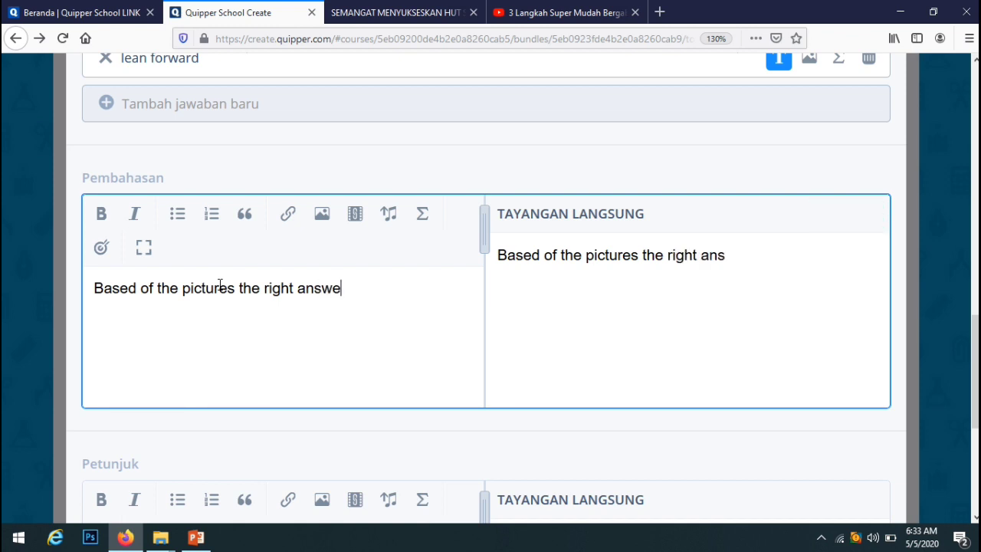
pyautogui.write('r i')
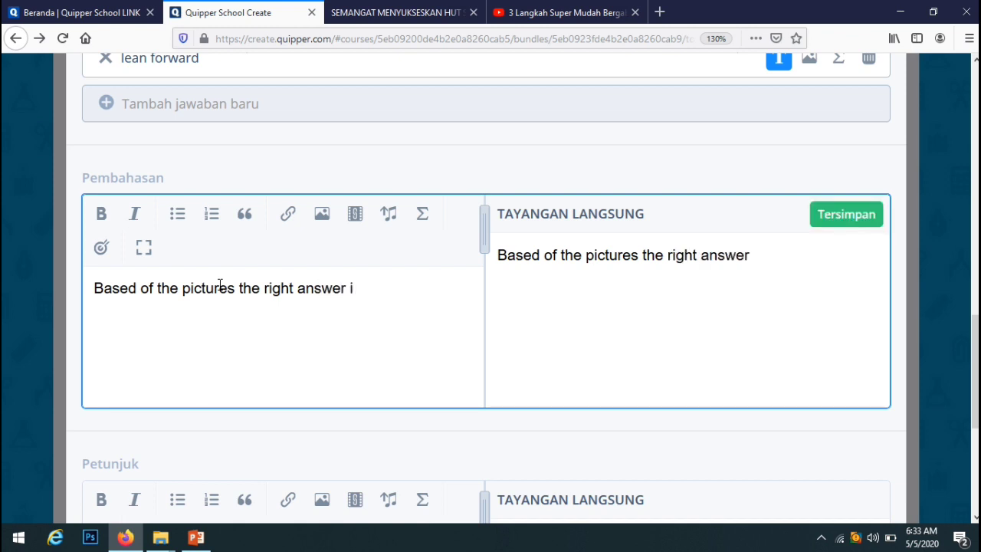
pyautogui.write('s no')
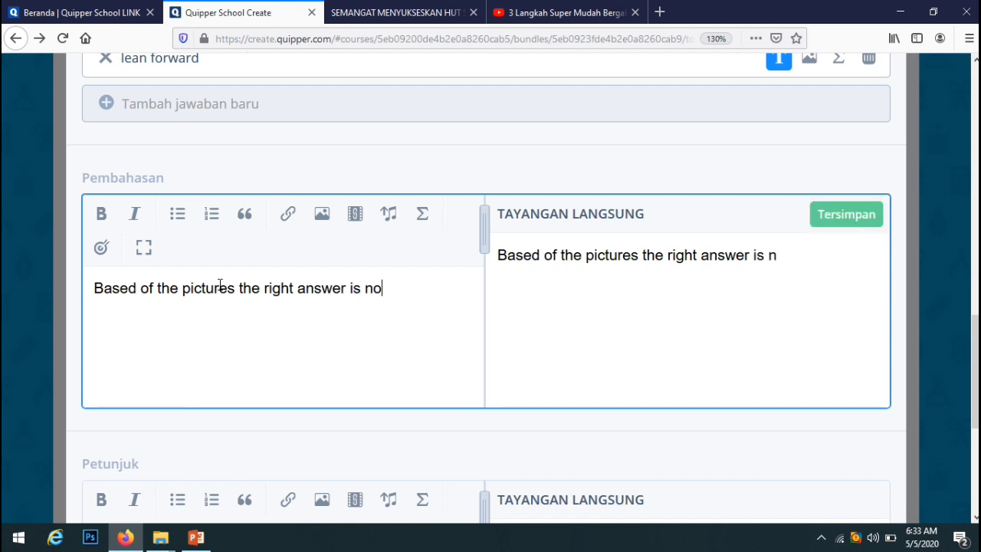
pyautogui.write('de ypu')
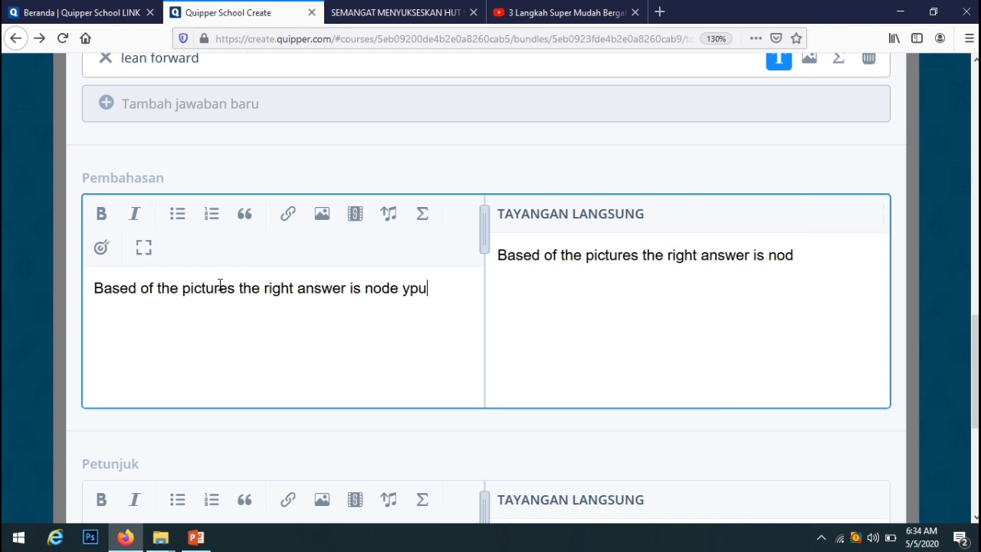
pyautogui.write('r')
pyautogui.press('BackSpace')
pyautogui.press('BackSpace')
pyautogui.press('BackSpace')
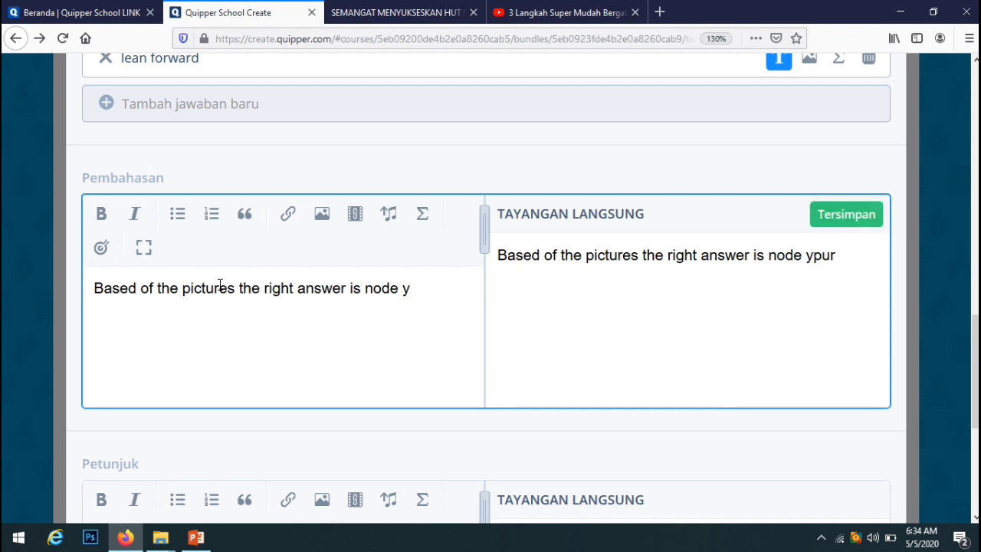
pyautogui.write('our head')
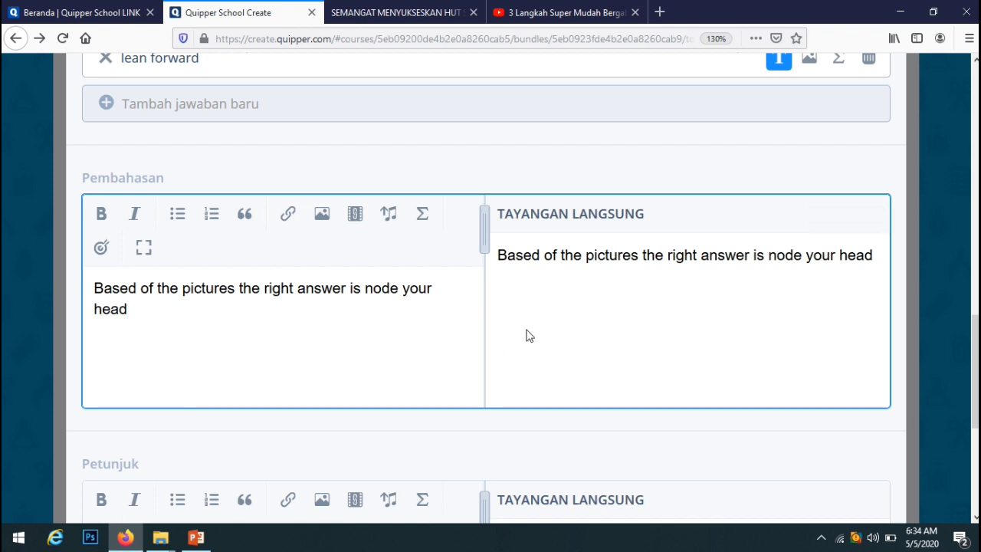
# - Review question 1's answers, then open the blank question 2 in Soal topik
pyautogui.scroll(-4, 368, 295)
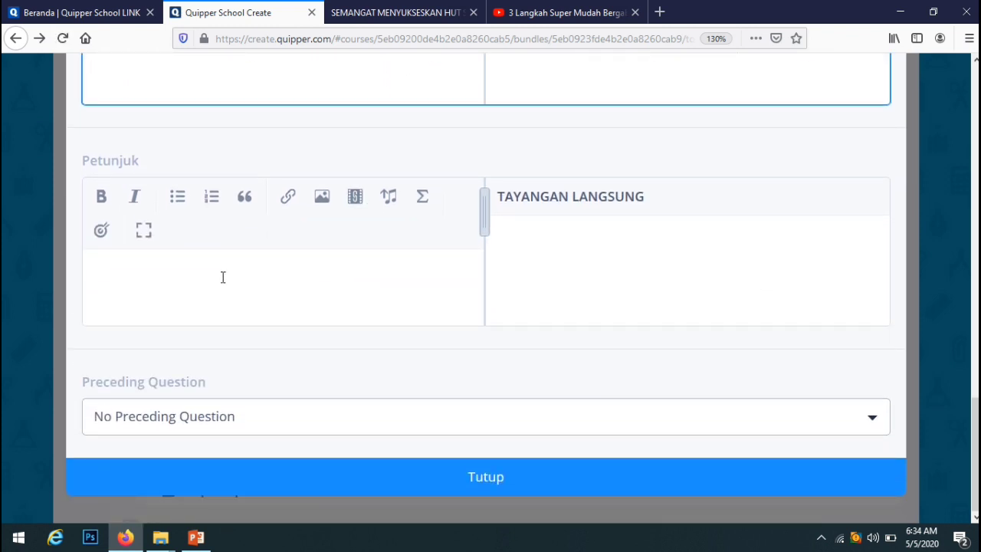
pyautogui.scroll(5, 428, 281)
pyautogui.scroll(-1, 307, 367)
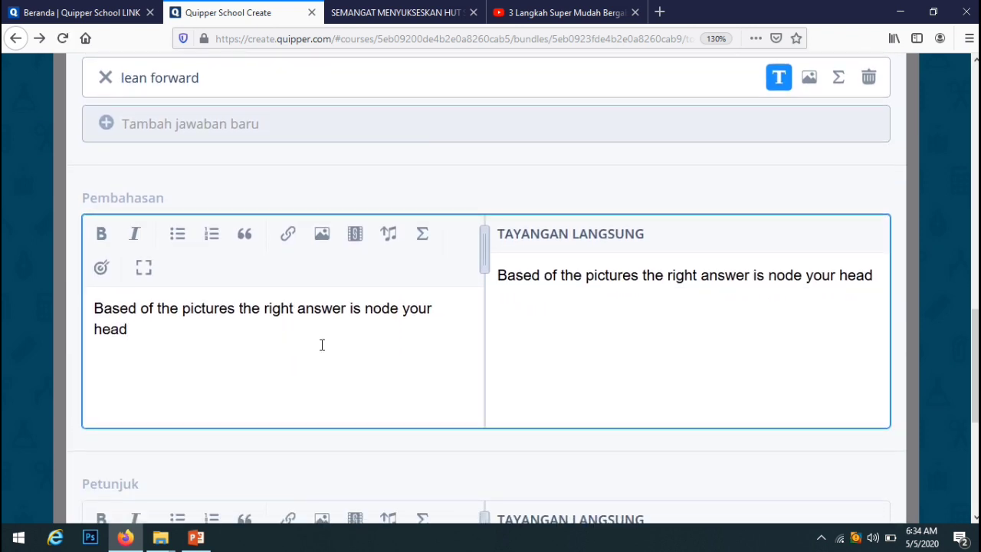
pyautogui.scroll(1, 949, 206)
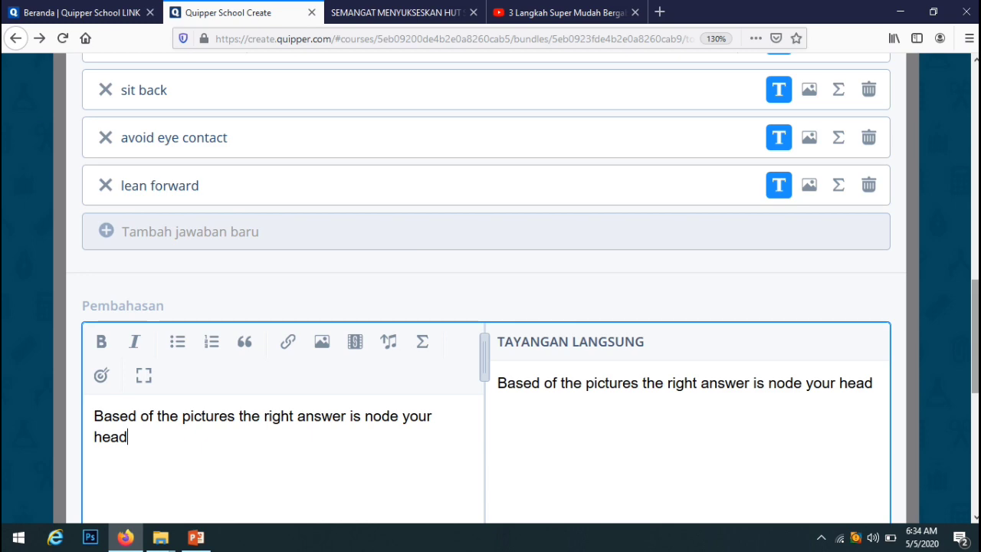
pyautogui.scroll(2, 965, 268)
pyautogui.scroll(1, 965, 268)
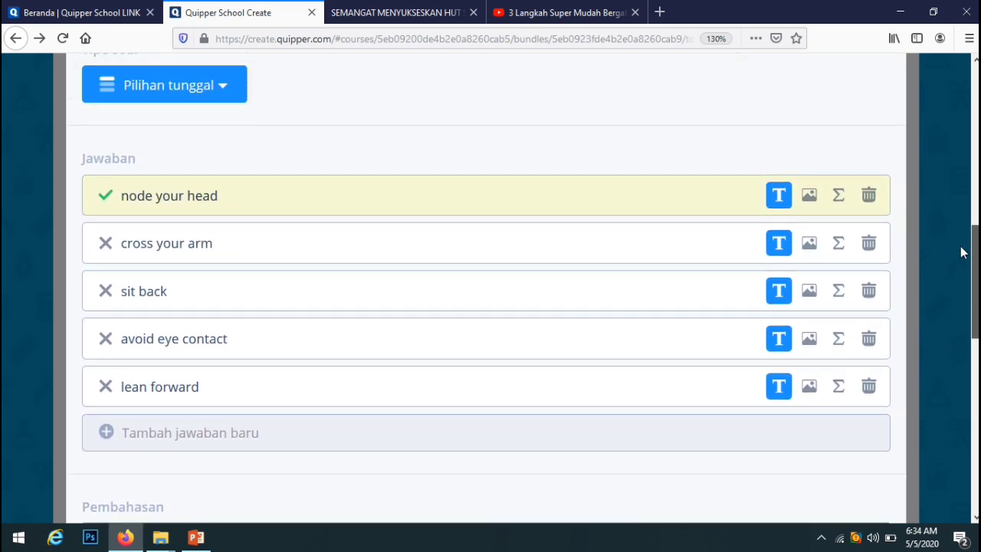
pyautogui.scroll(3, 963, 253)
pyautogui.scroll(-4, 966, 264)
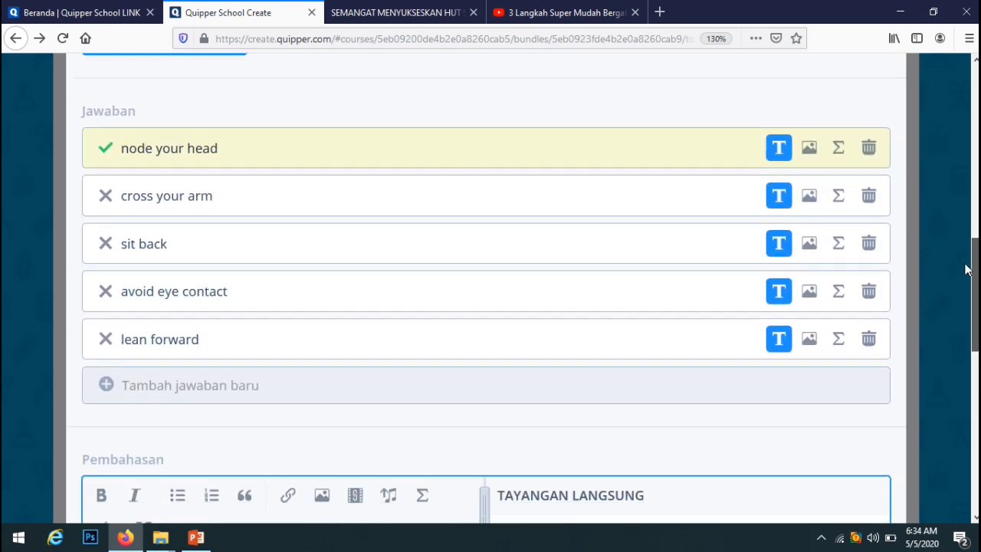
pyautogui.scroll(6, 966, 268)
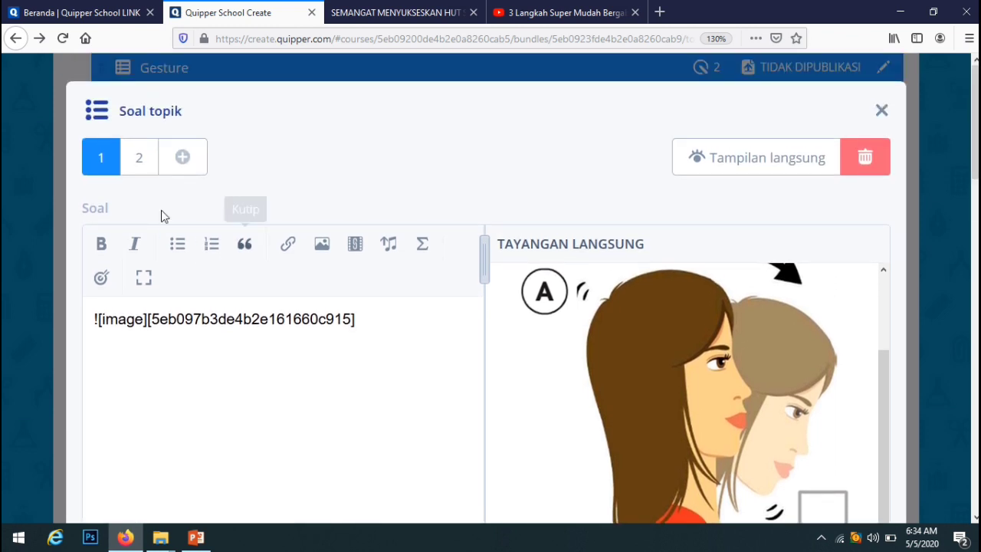
pyautogui.click(138, 157)
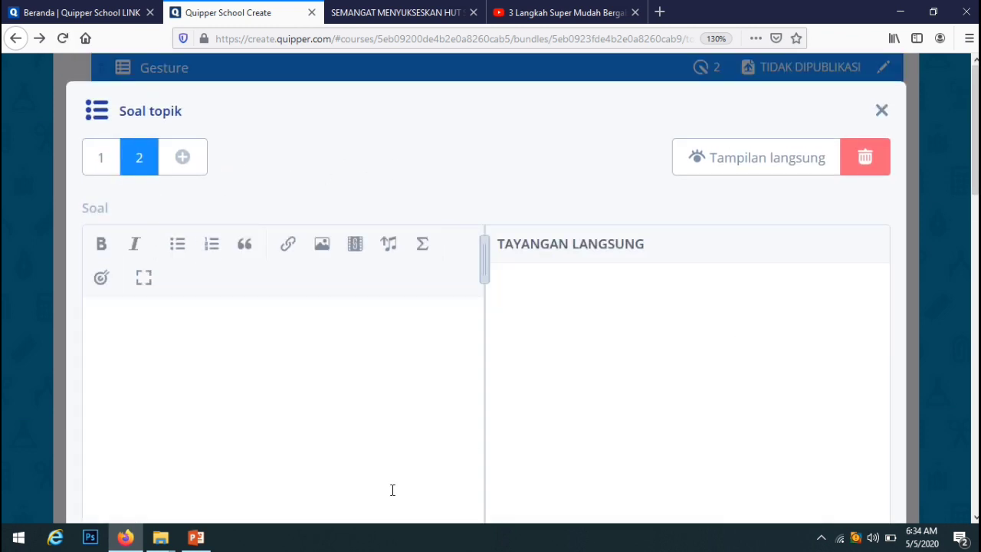
# - Select picture F of the nervous woman on PowerPoint slide 18 for copying
pyautogui.click(196, 539)
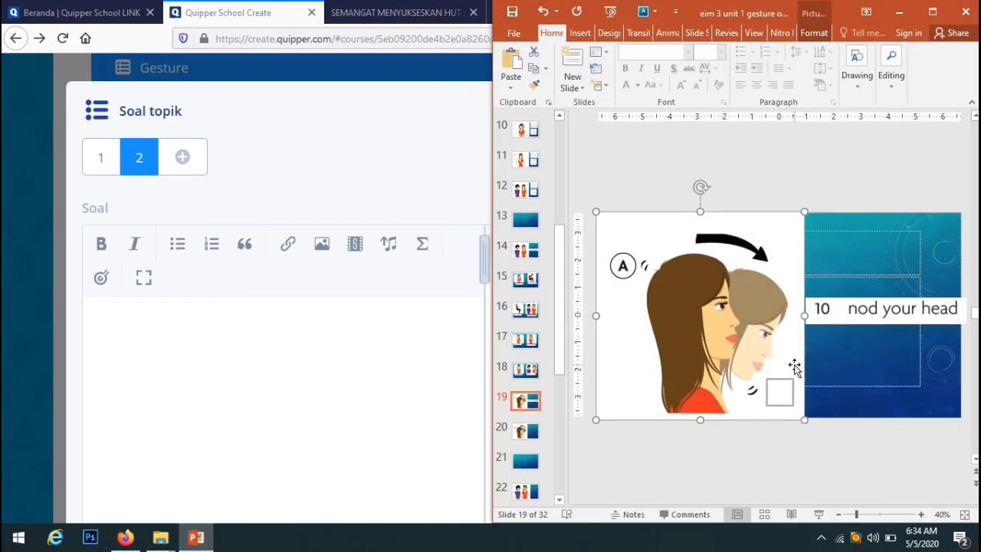
pyautogui.click(526, 371)
pyautogui.click(655, 301)
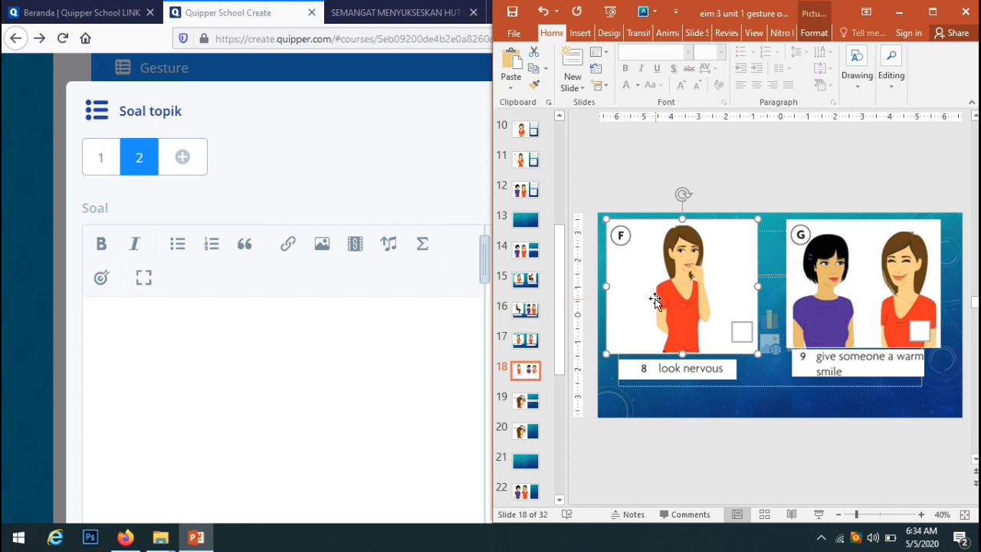
pyautogui.keyDown('shift'); pyautogui.click(685, 370); pyautogui.keyUp('shift')
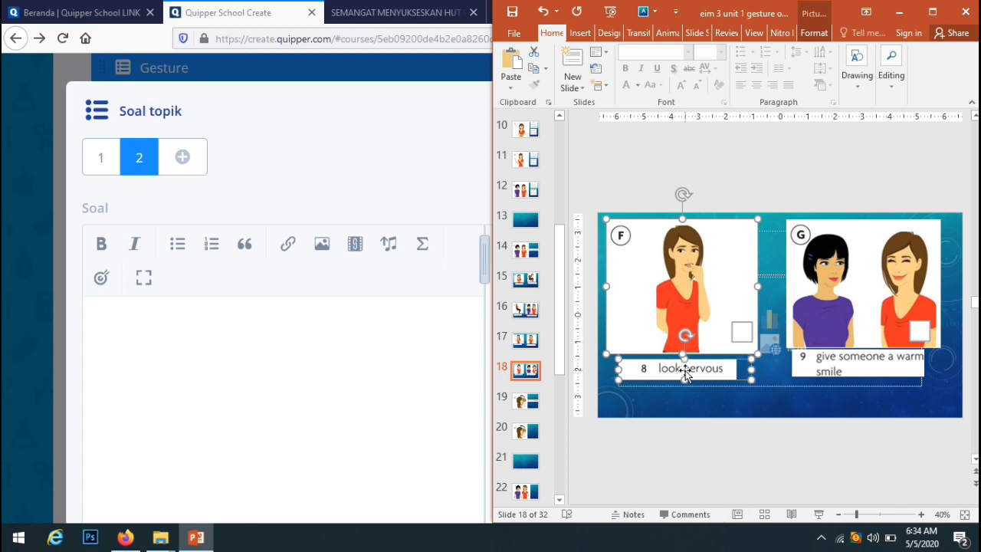
pyautogui.click(701, 371)
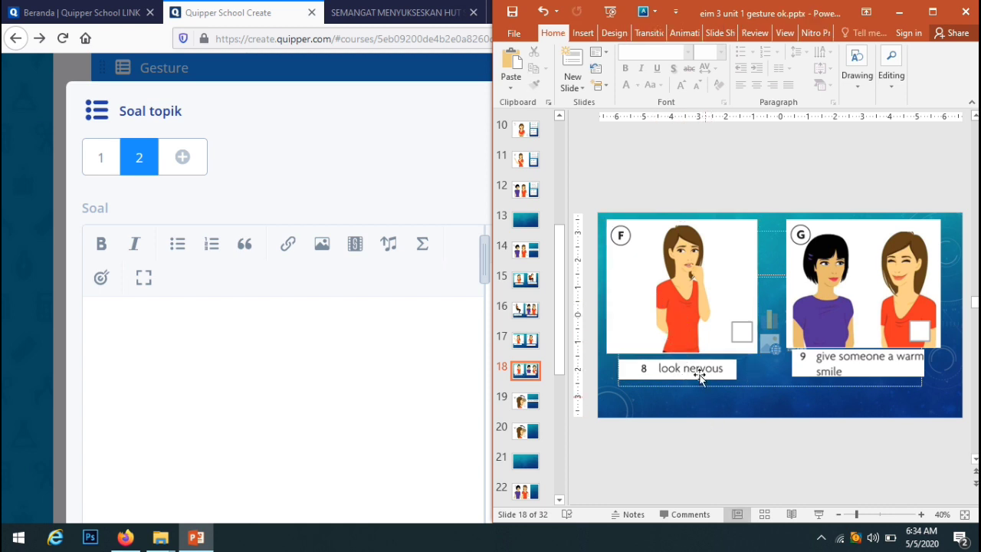
pyautogui.click(692, 345)
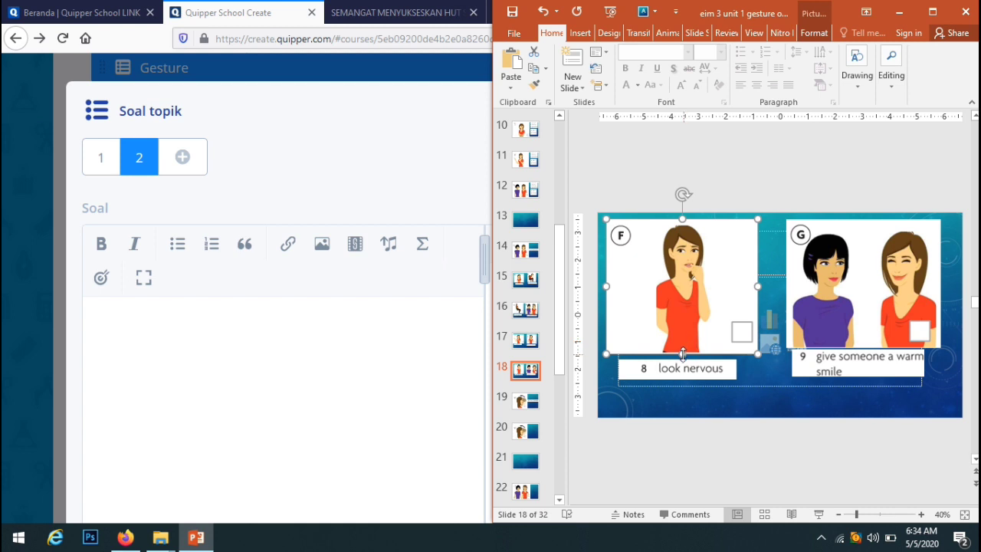
pyautogui.click(157, 330)
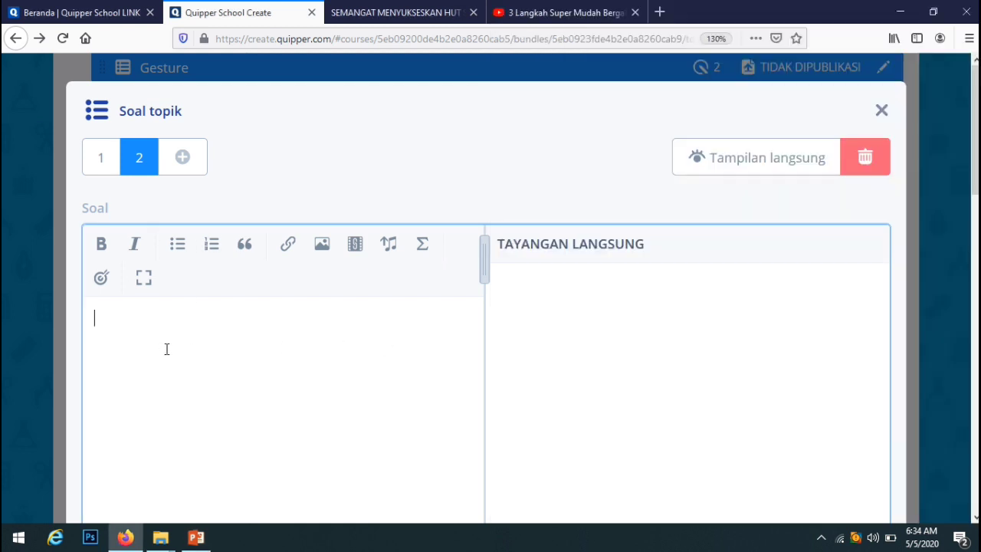
# - Paste picture F into question 2's Soal field and set its type to Pilihan ganda
pyautogui.rightClick(142, 325)
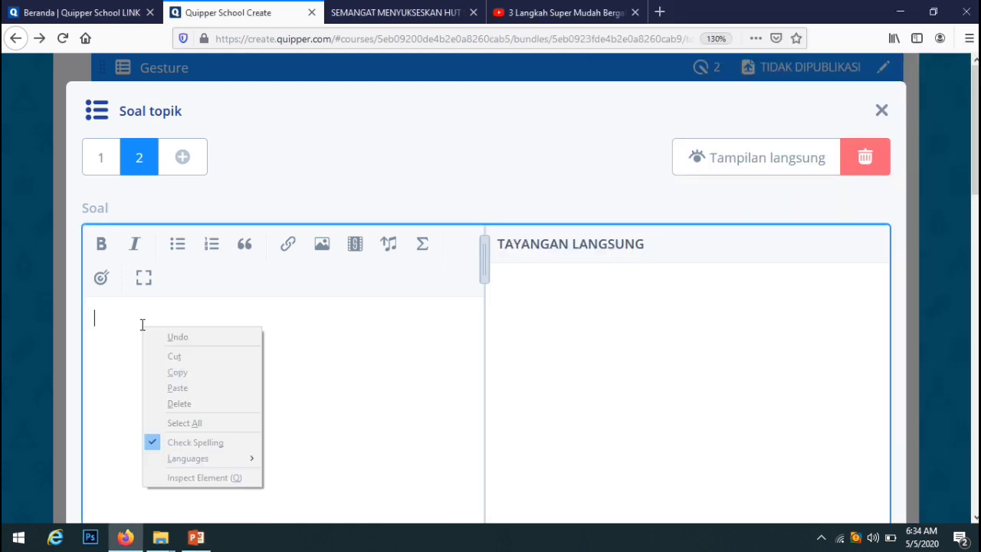
pyautogui.click(183, 389)
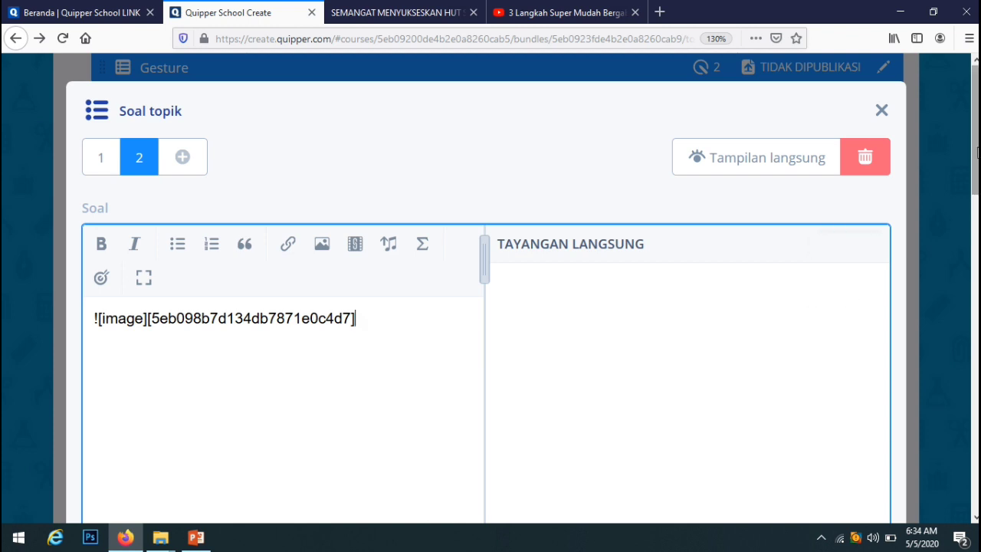
pyautogui.scroll(-3, 491, 307)
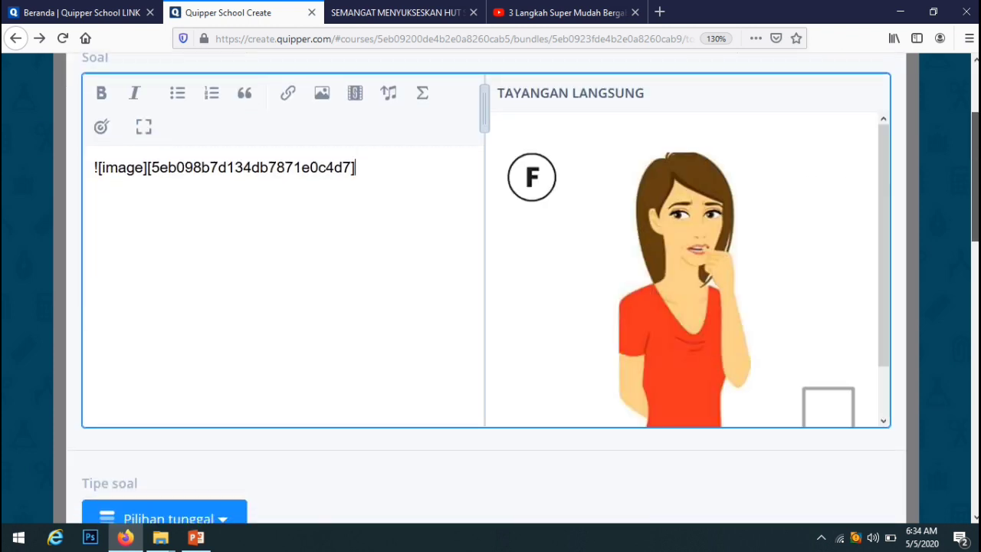
pyautogui.scroll(-1, 491, 306)
pyautogui.scroll(-2, 490, 307)
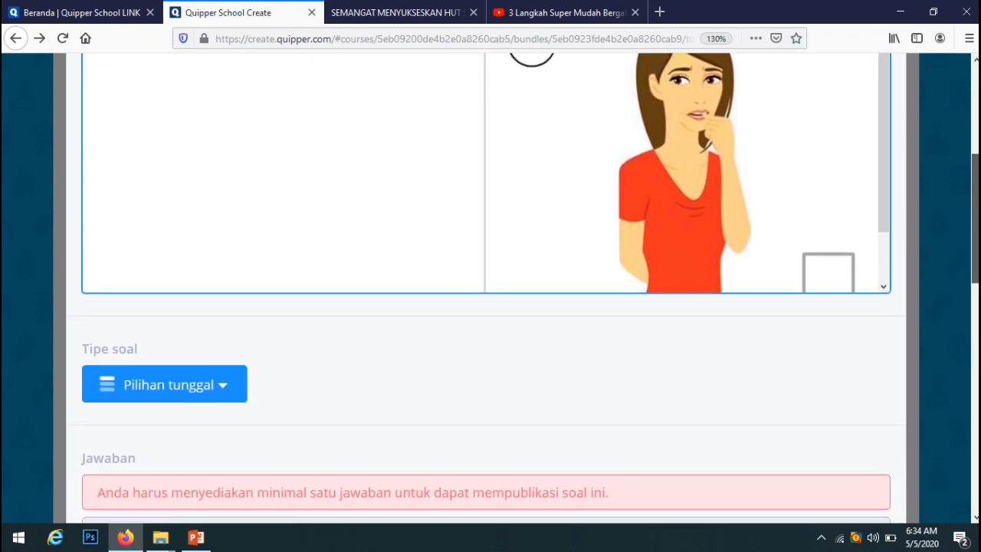
pyautogui.scroll(-2, 490, 307)
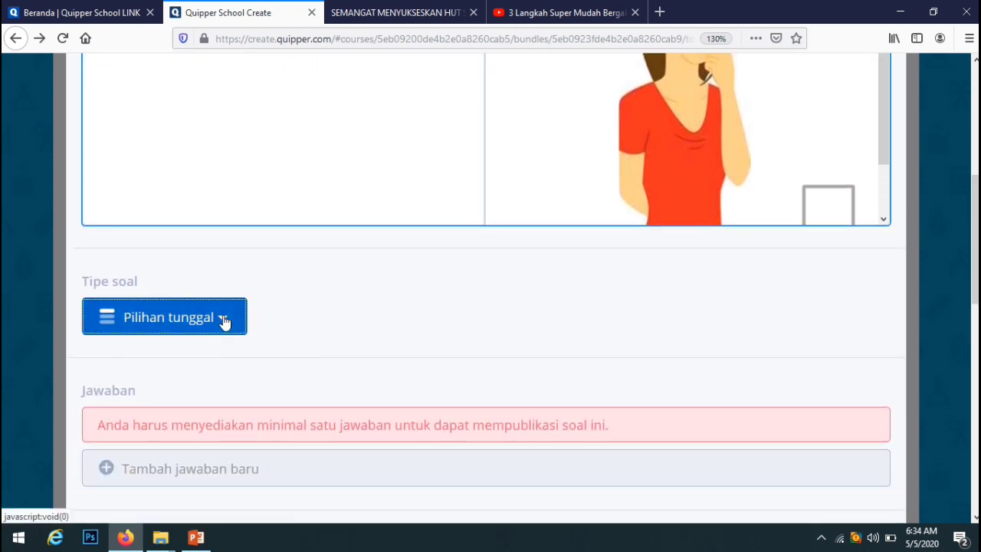
pyautogui.click(222, 319)
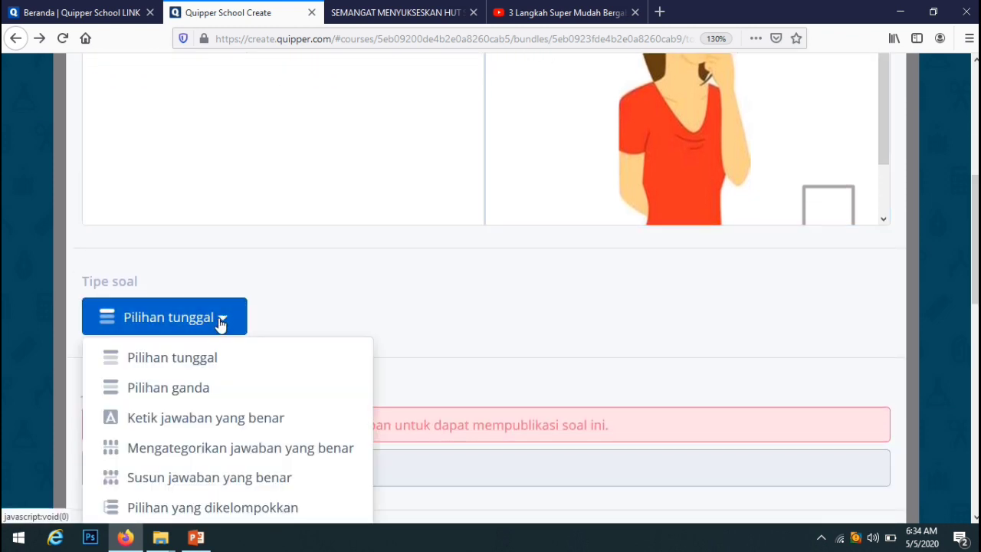
pyautogui.click(201, 394)
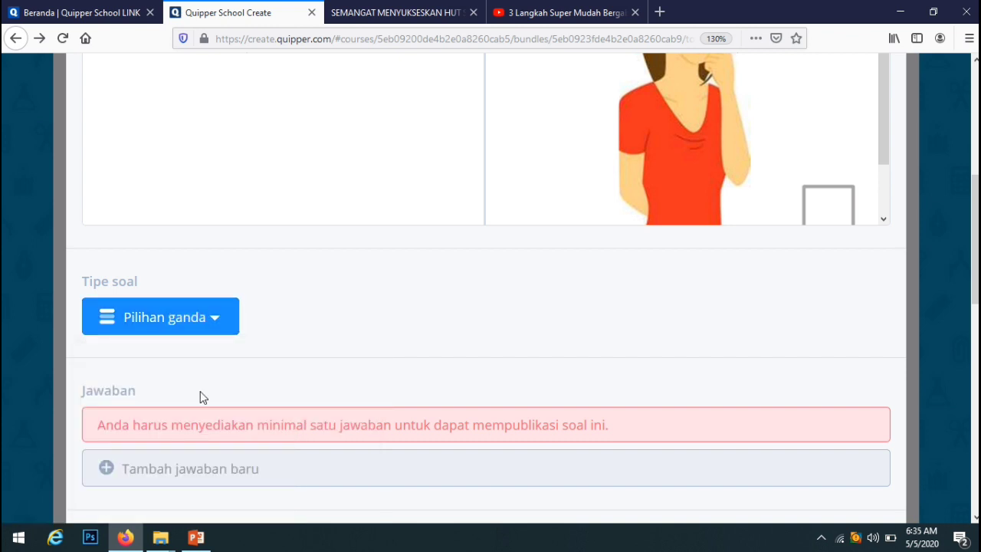
pyautogui.moveTo(976, 280); pyautogui.dragTo(977, 319)
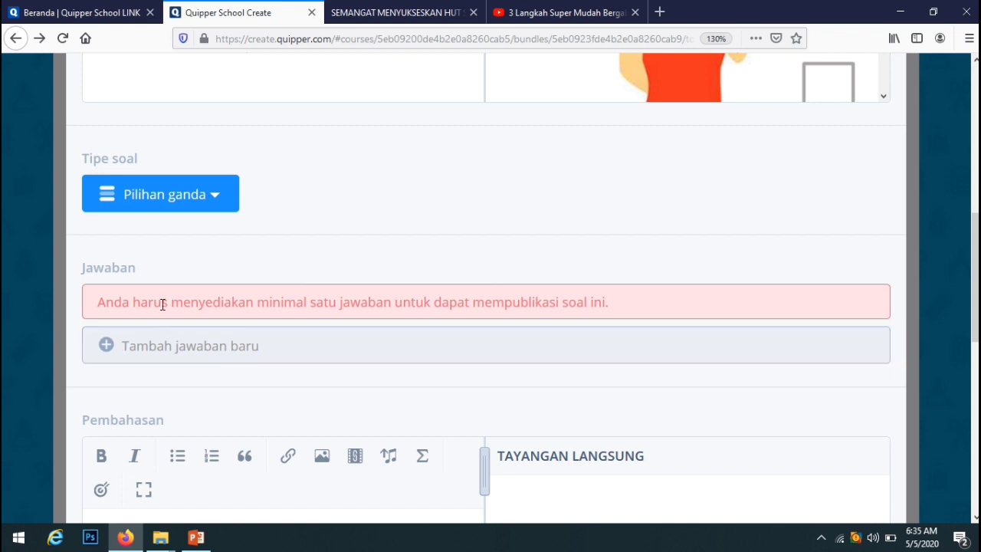
# - Add question 2 answers: sit back, look nervous, cross your arm, give someone warm smile, nervous
pyautogui.click(106, 346)
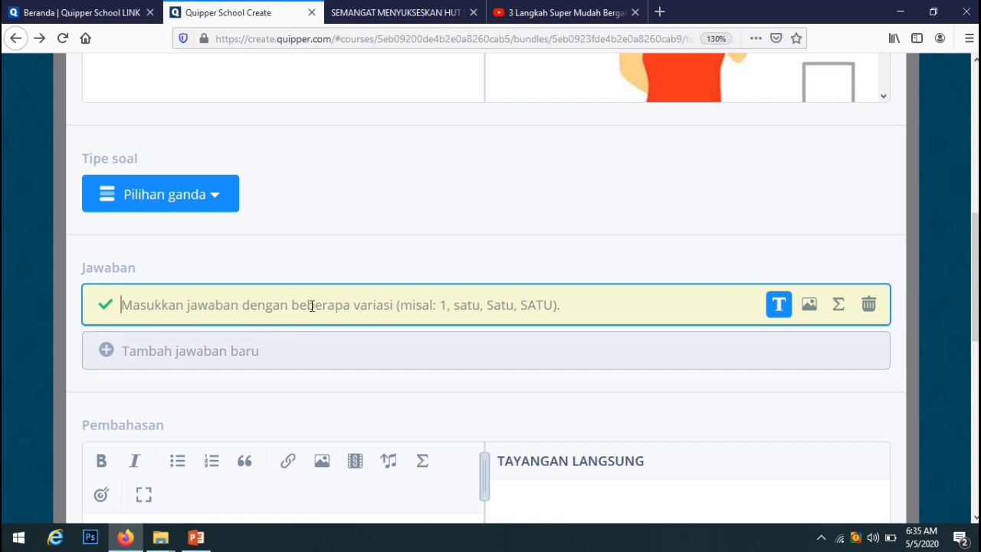
pyautogui.write('sit back')
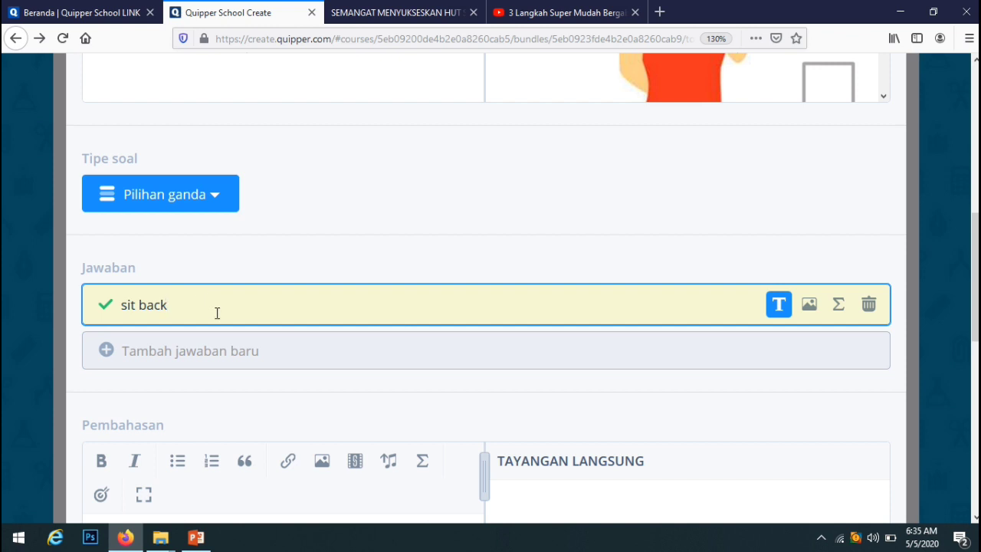
pyautogui.press('Return')
pyautogui.write('look nervous')
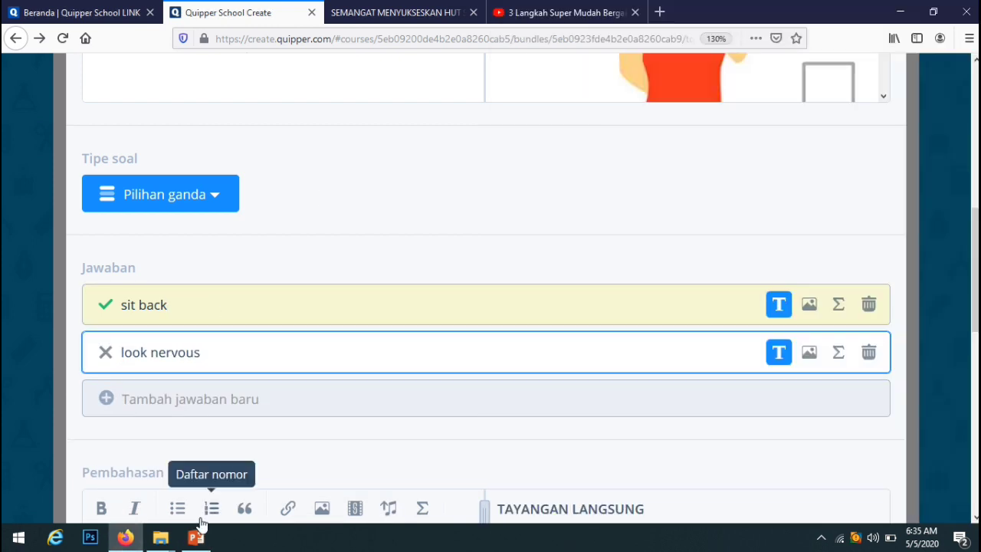
pyautogui.press('Return')
pyautogui.write('cross your arm')
pyautogui.press('Return')
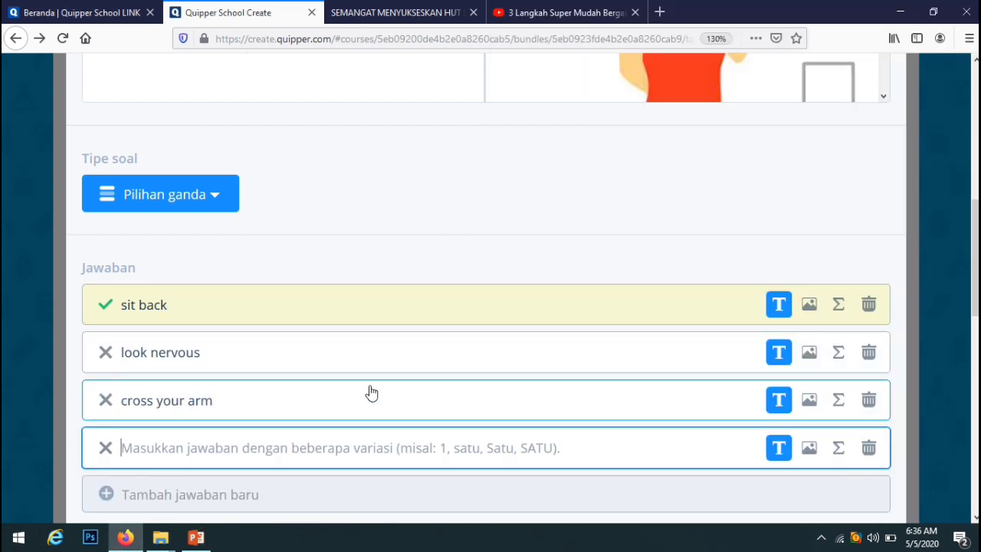
pyautogui.write('give someone warm smile')
pyautogui.click(175, 484)
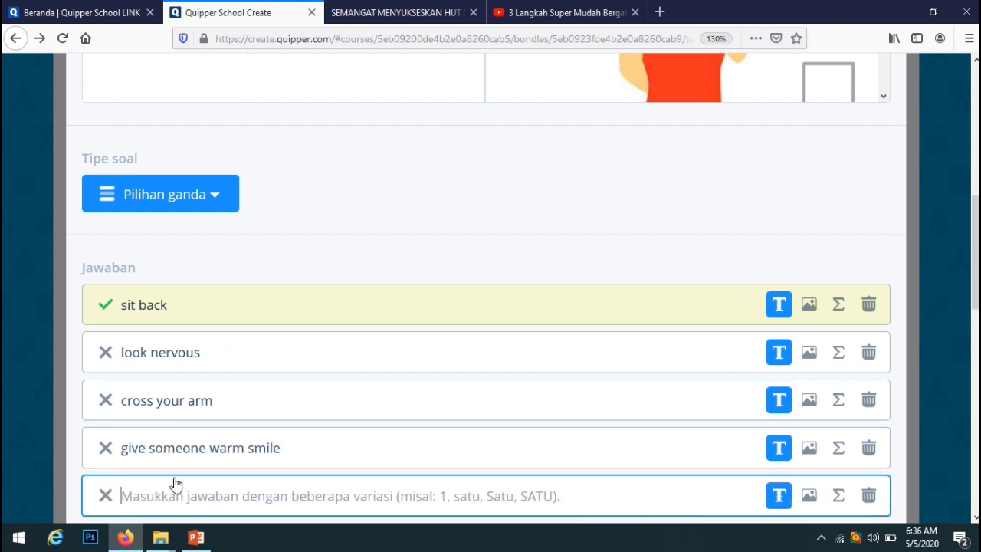
pyautogui.write('nervous')
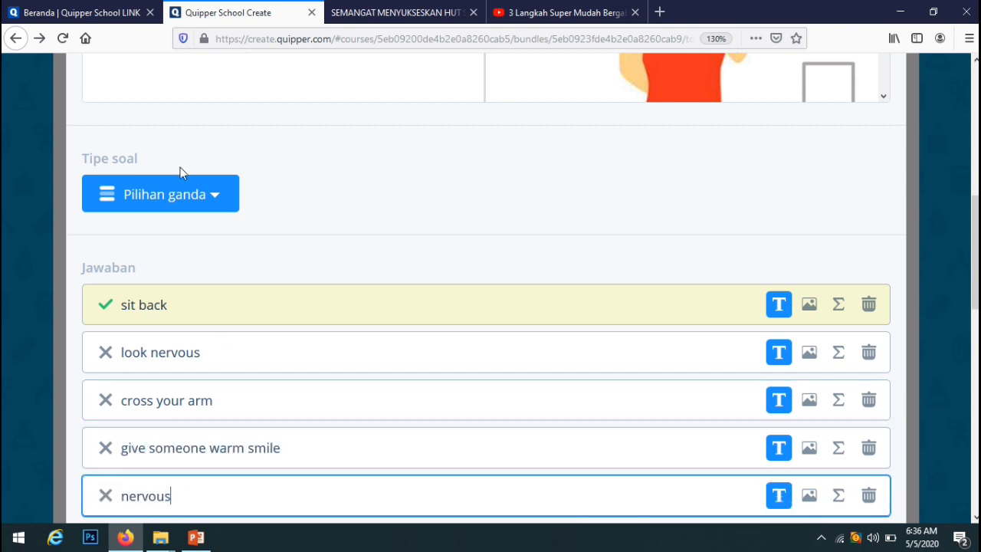
# - Keep Pilihan ganda and mark only look nervous and nervous as the correct answers
pyautogui.click(217, 198)
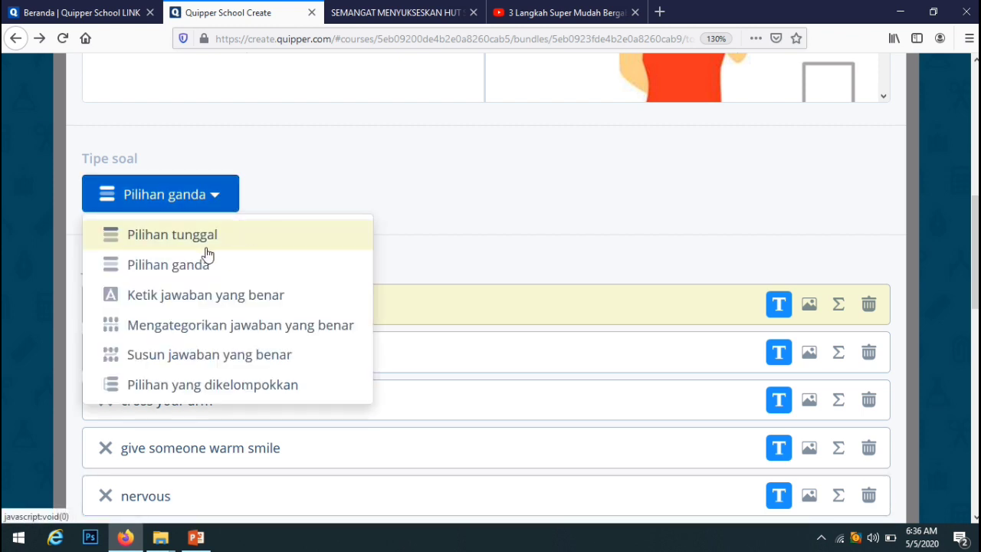
pyautogui.click(215, 198)
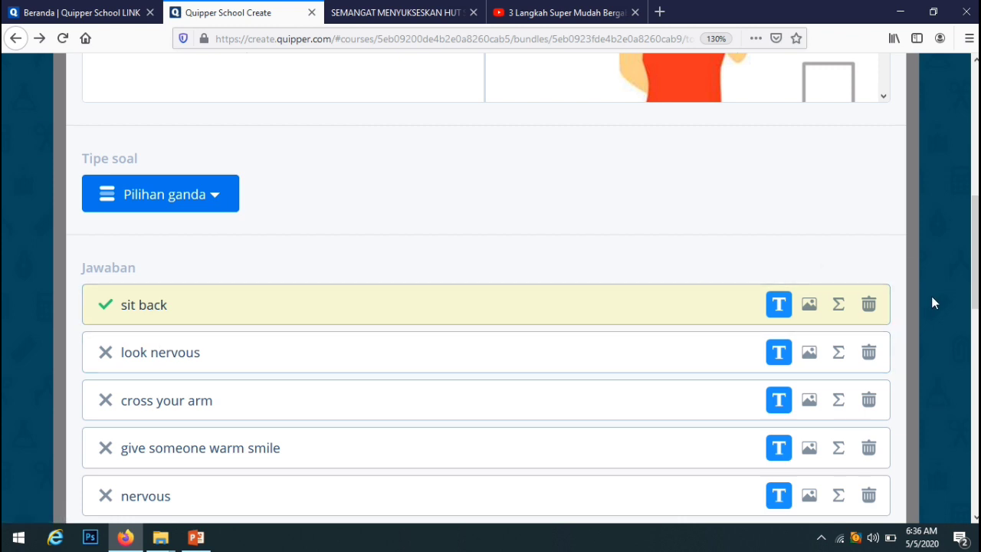
pyautogui.click(105, 496)
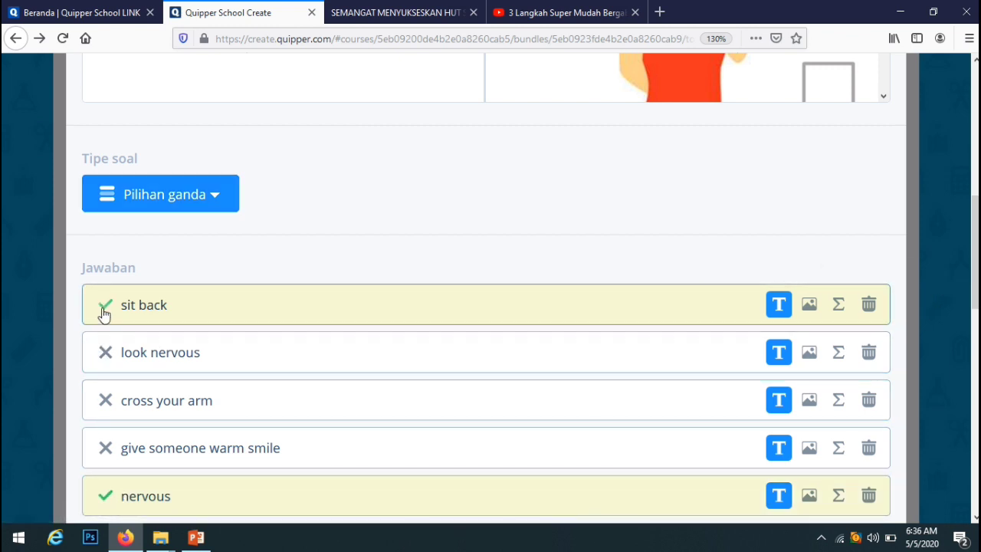
pyautogui.click(106, 353)
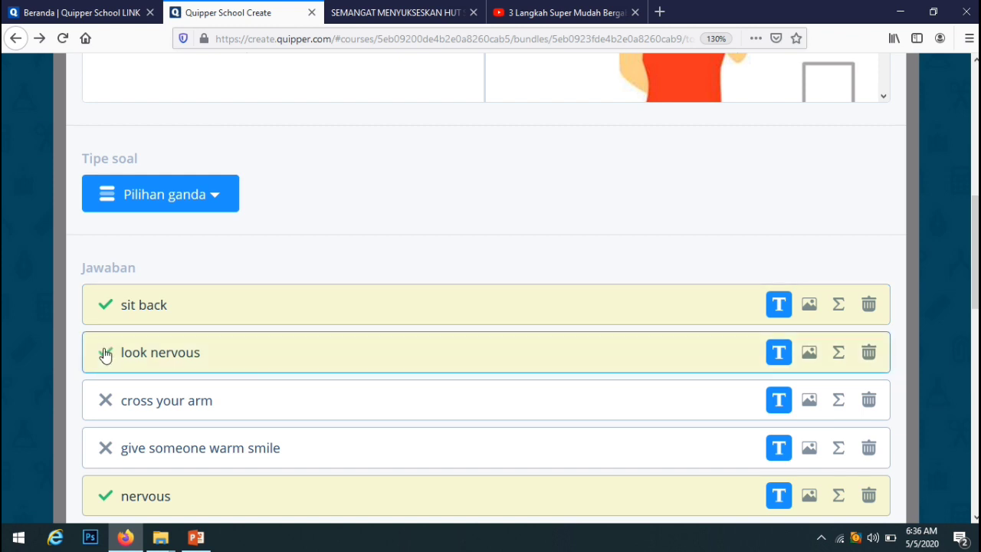
pyautogui.click(107, 306)
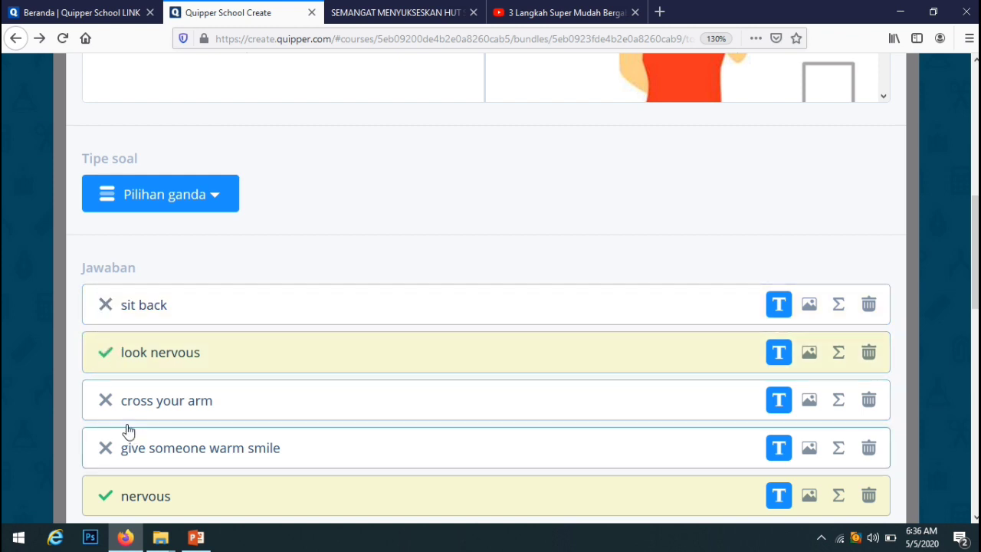
pyautogui.click(106, 401)
pyautogui.click(106, 448)
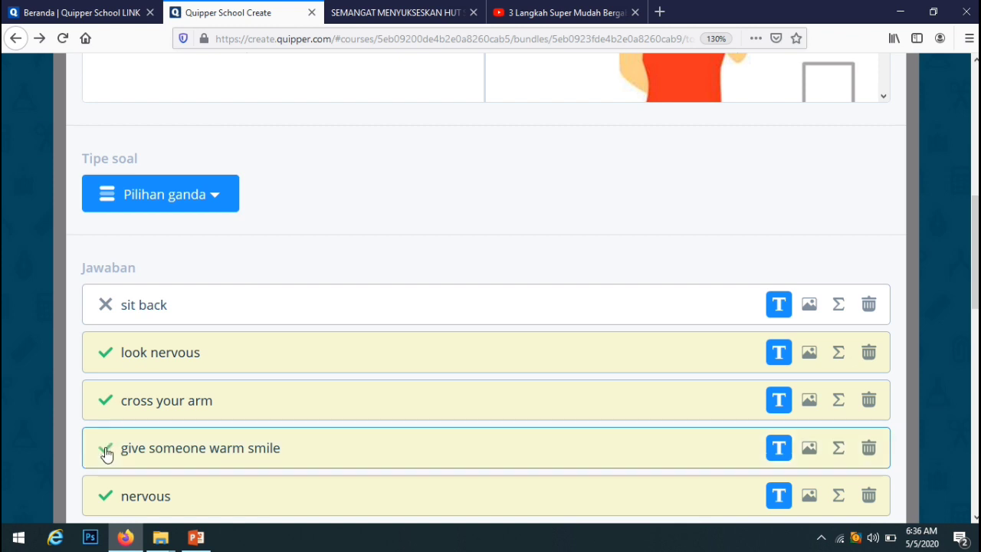
pyautogui.click(106, 306)
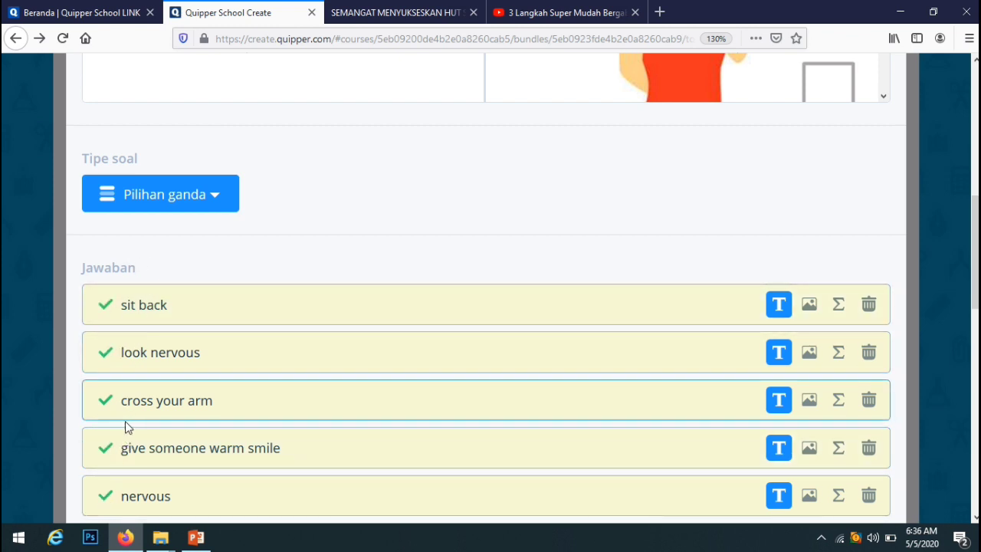
pyautogui.click(111, 308)
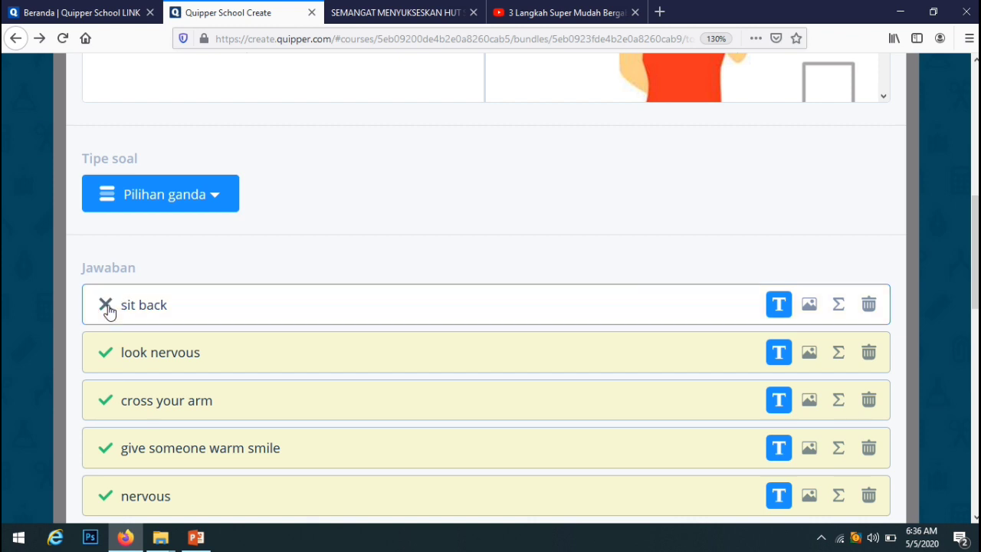
pyautogui.click(104, 401)
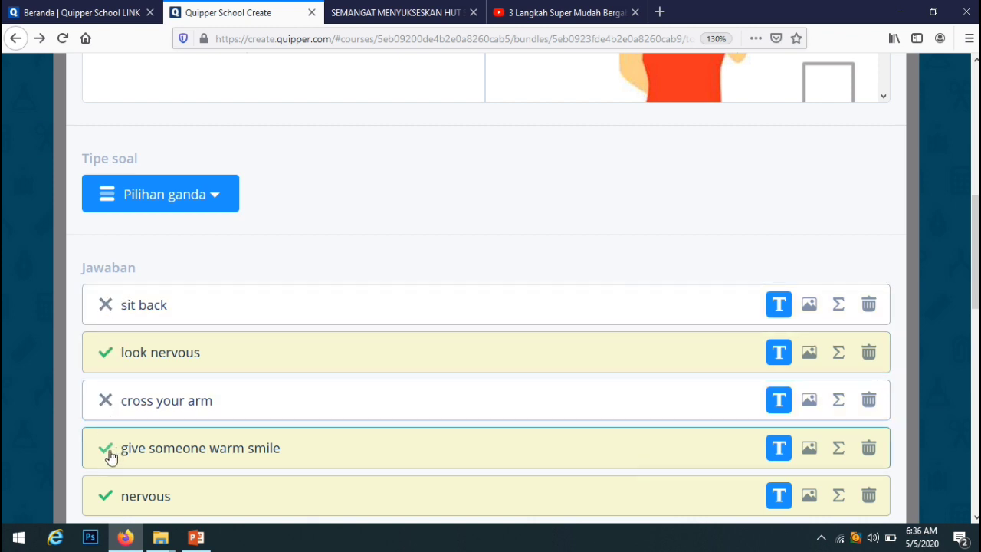
pyautogui.click(107, 450)
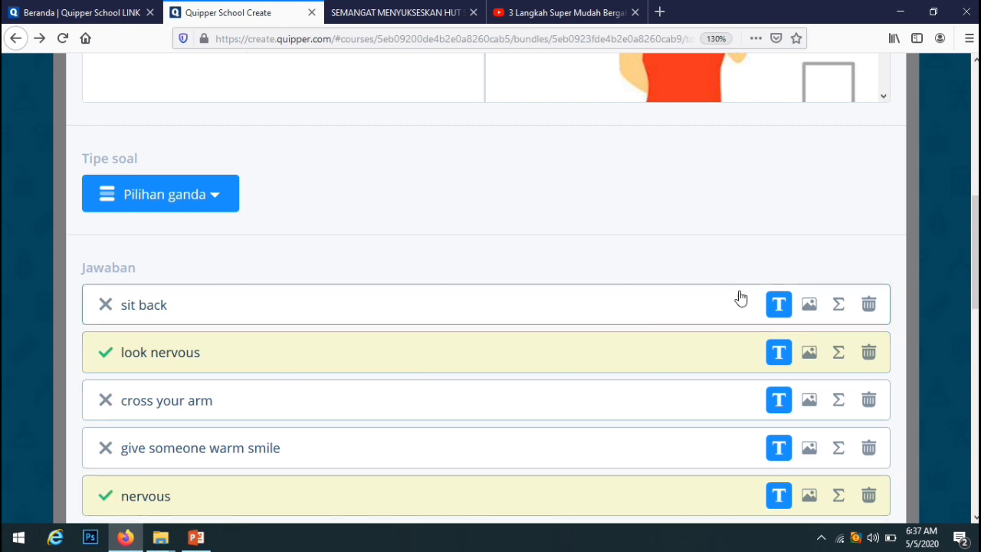
pyautogui.moveTo(976, 281); pyautogui.dragTo(975, 146)
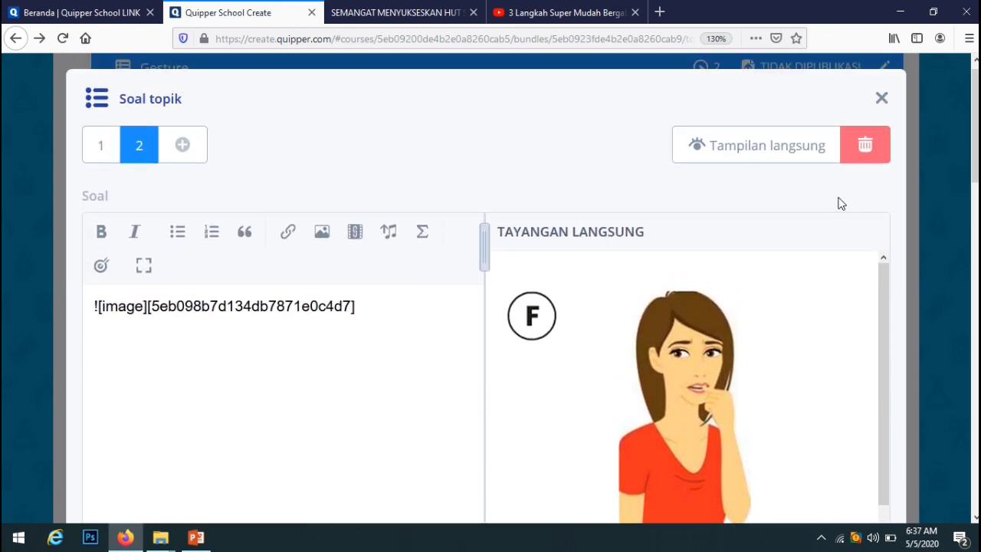
# - Add question 3 and list look nervous, lean forward and cross your arm on separate lines
pyautogui.click(184, 146)
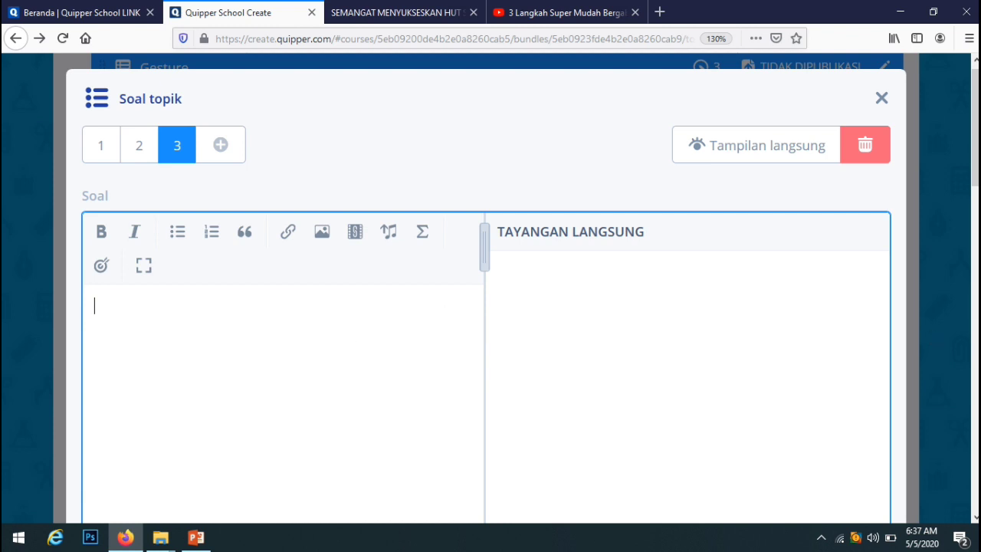
pyautogui.moveTo(976, 156)
pyautogui.mouseDown()
pyautogui.moveTo(976, 171)
pyautogui.moveTo(976, 158)
pyautogui.mouseUp()
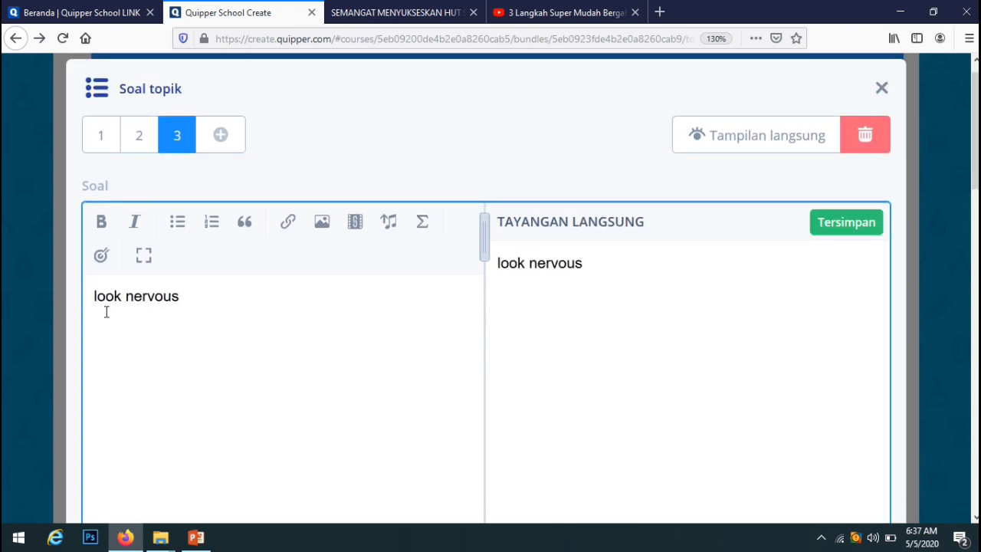
pyautogui.press('Return')
pyautogui.write('lean forward')
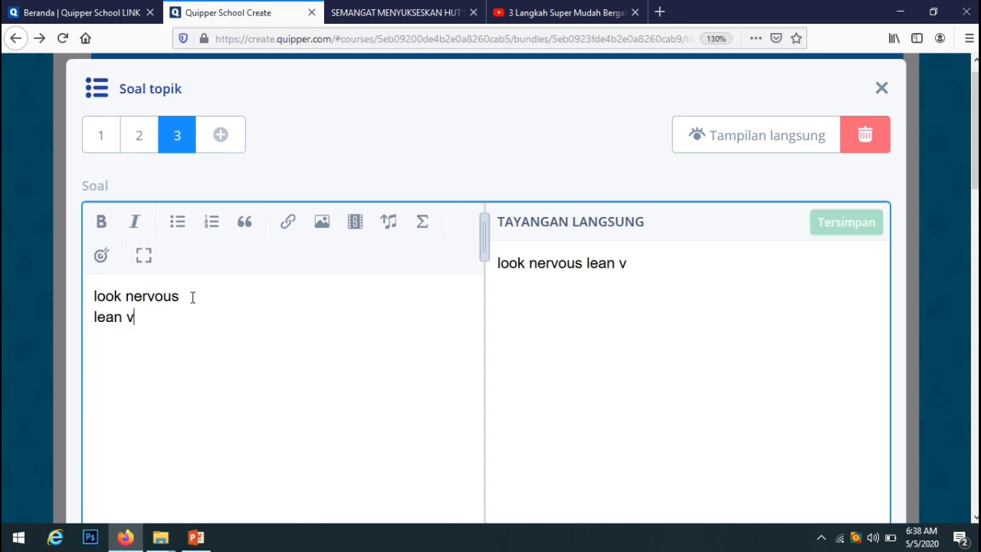
pyautogui.press('Return')
pyautogui.write('cross your arm')
# - Add the lines give someone warm smile and rise your eyebrows, then select all five lines
pyautogui.hotkey('alt', 'Tab')
pyautogui.hotkey('alt', 'Tab')
pyautogui.press('Return')
pyautogui.write('give s')
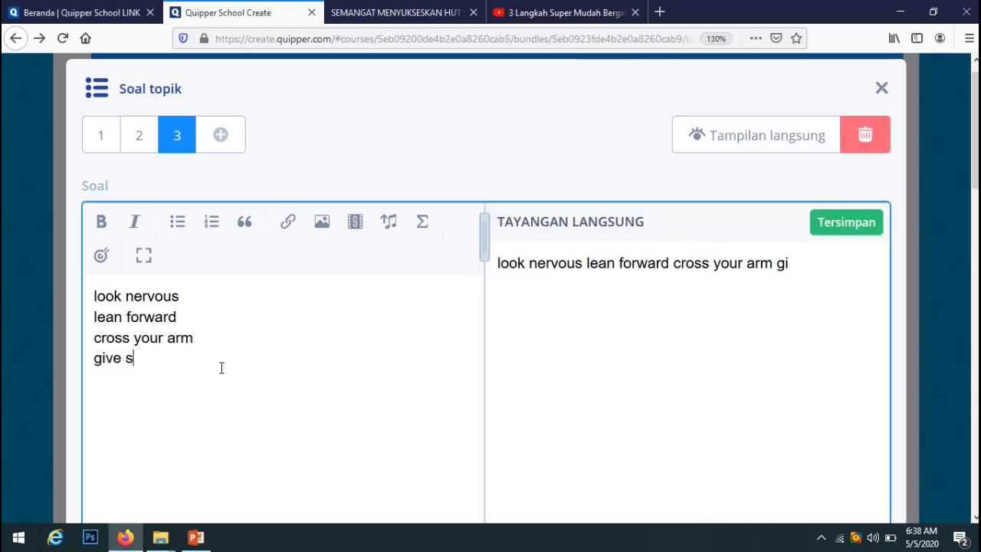
pyautogui.write('omeone warm smile')
pyautogui.hotkey('alt', 'Tab')
pyautogui.press('pagedown')
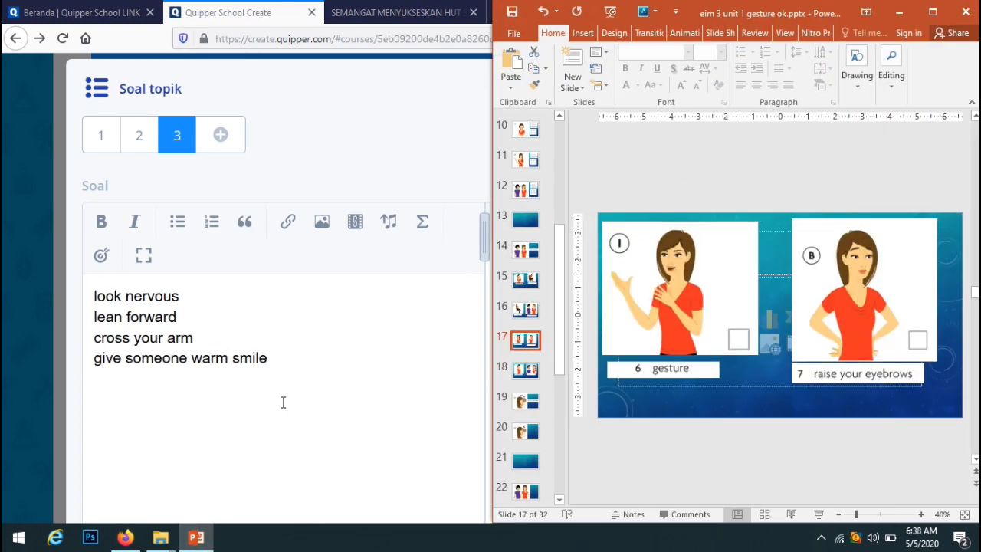
pyautogui.hotkey('alt', 'Tab')
pyautogui.press('Return')
pyautogui.write('rise your eyebrows')
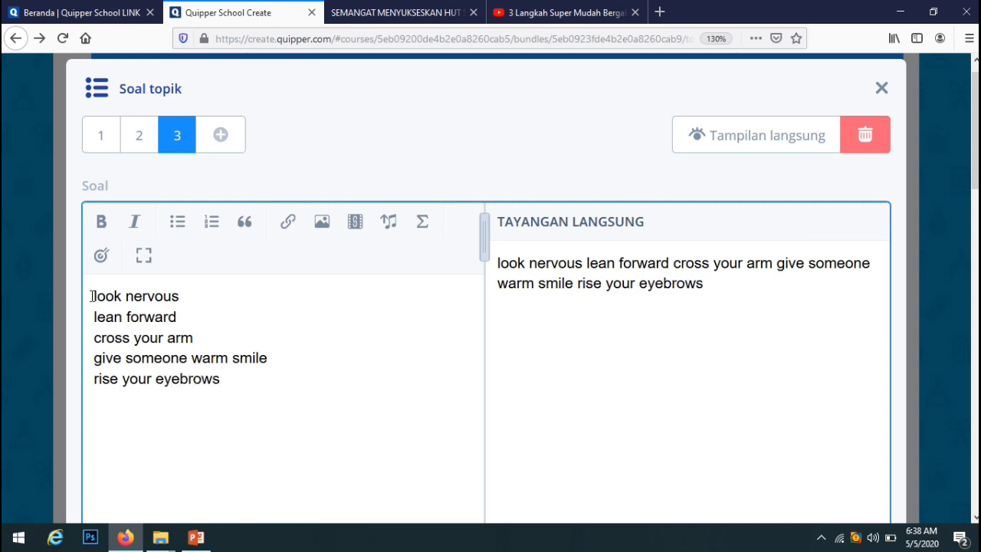
pyautogui.moveTo(93, 295); pyautogui.dragTo(221, 378)
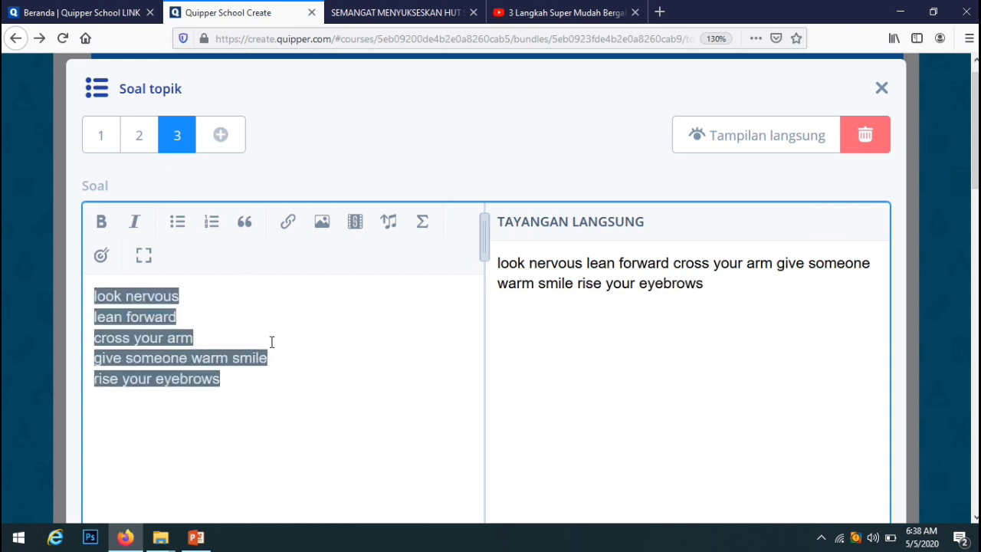
# - Number question 3's five gesture lines and scroll through to review the answers
pyautogui.click(211, 222)
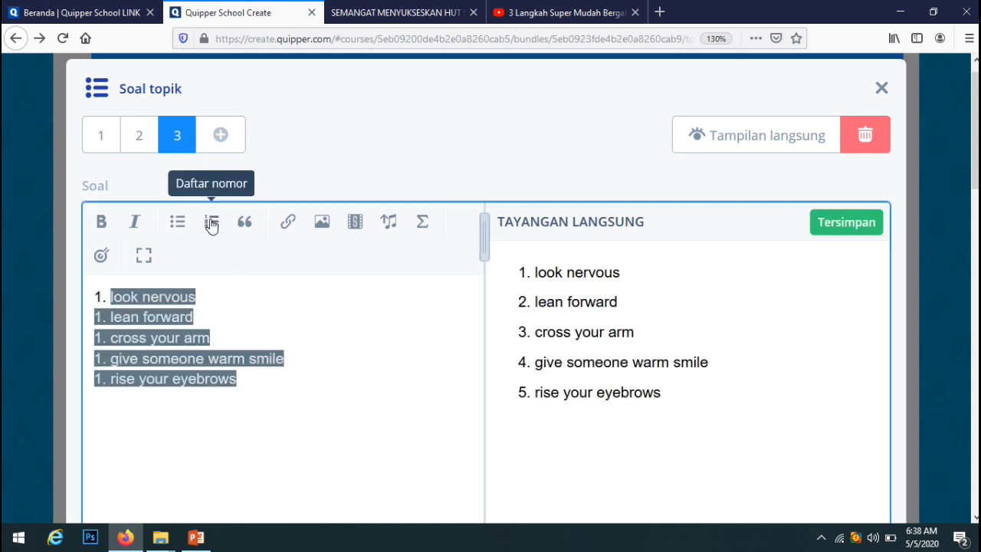
pyautogui.click(273, 391)
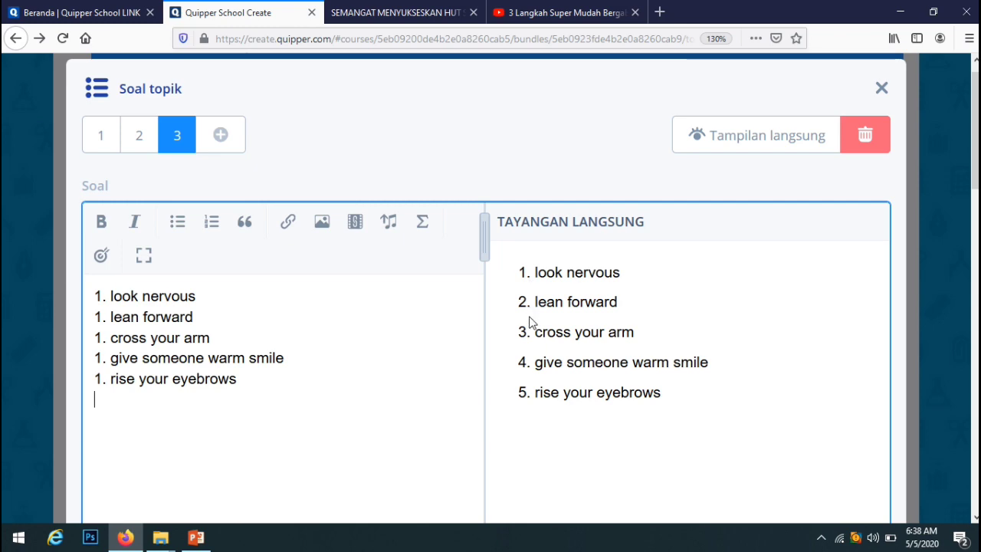
pyautogui.scroll(-4, 698, 344)
pyautogui.scroll(3, 679, 355)
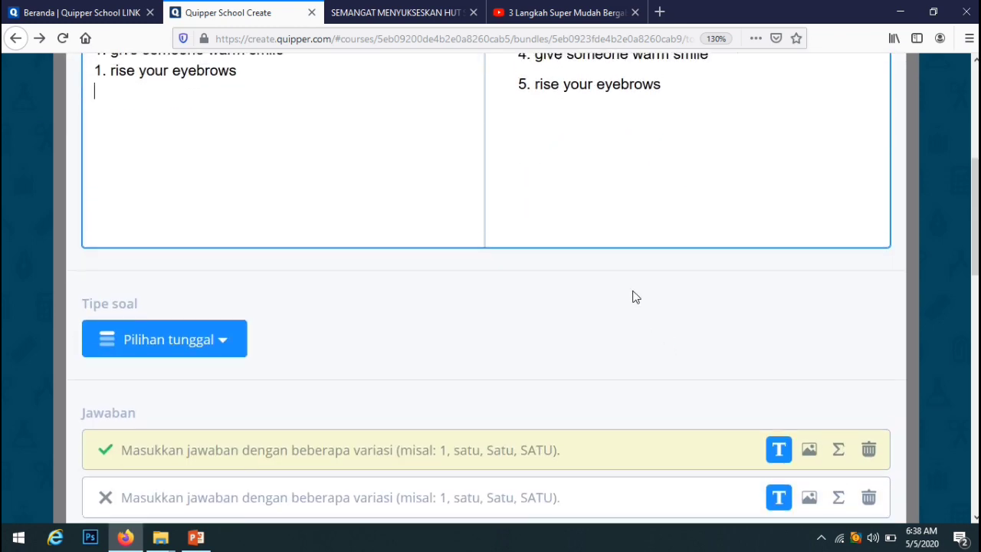
pyautogui.scroll(-2, 236, 268)
pyautogui.scroll(-2, 368, 322)
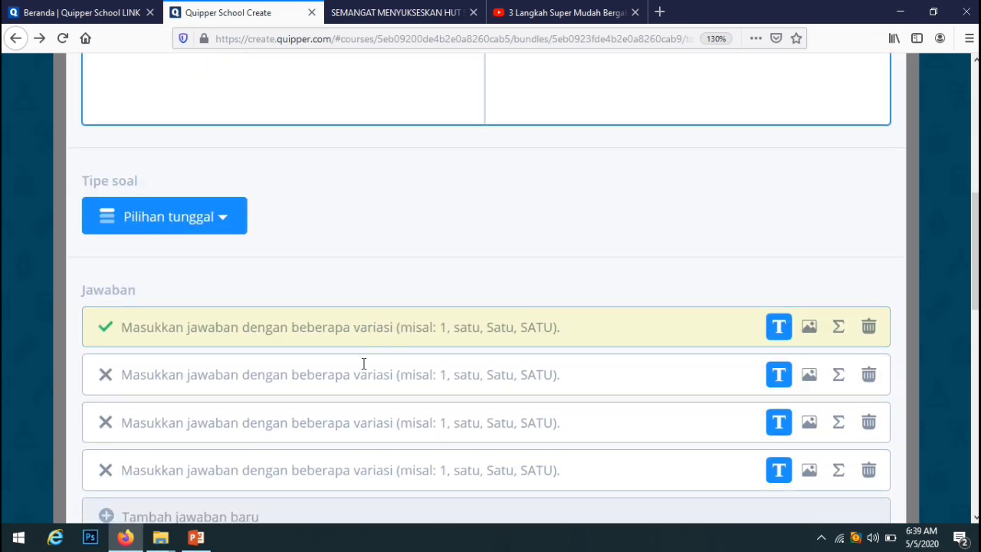
pyautogui.scroll(1, 477, 184)
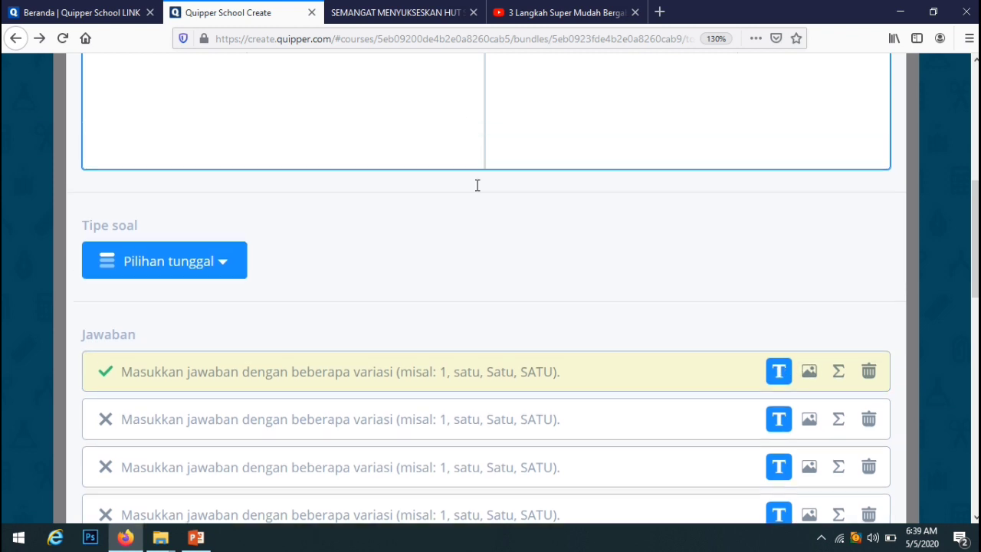
pyautogui.scroll(4, 477, 185)
pyautogui.scroll(-3, 496, 262)
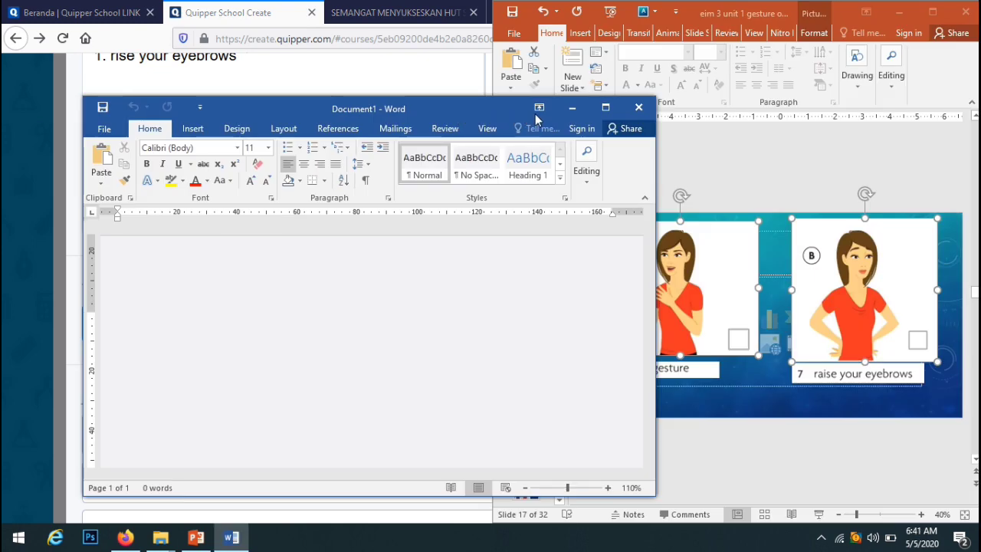
# - Paste the copied picture I from slide 17 into a new Word document
pyautogui.click(572, 107)
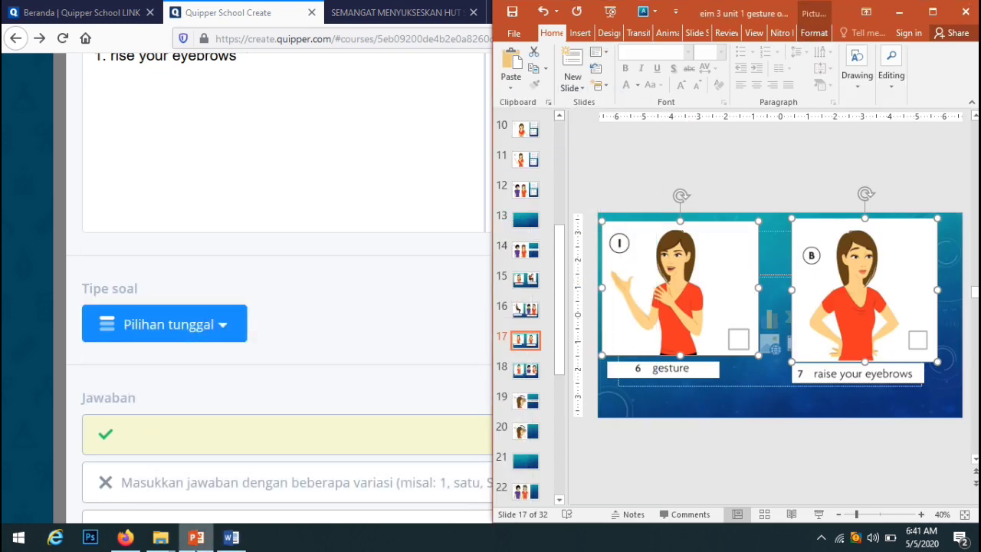
pyautogui.click(234, 543)
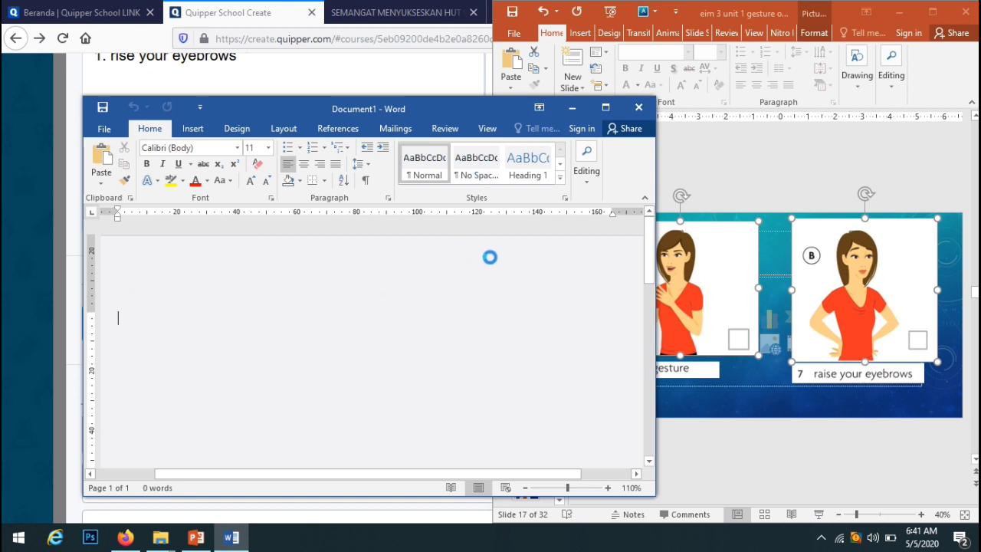
pyautogui.hotkey('ctrl', 'v')
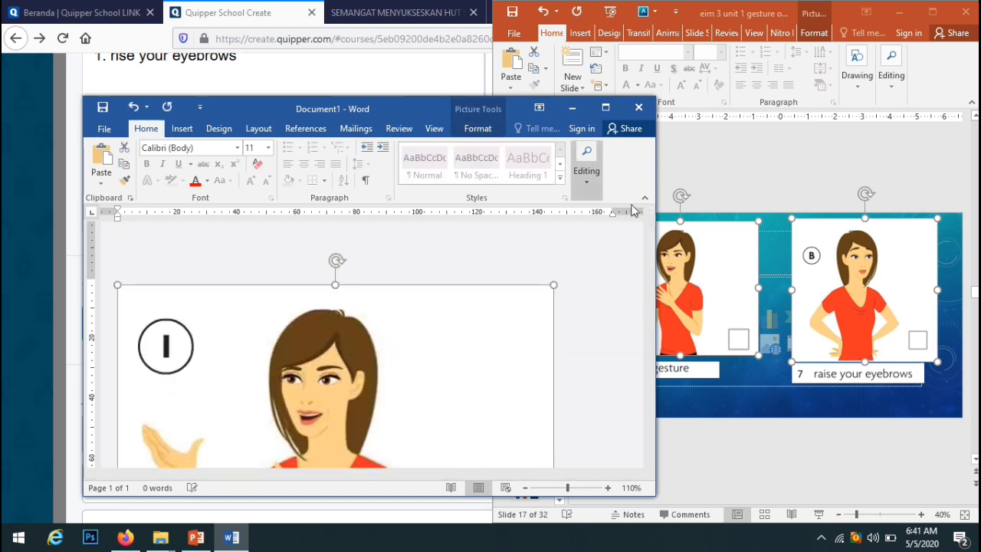
# - Maximize Word and start saving the I gesture picture as an image
pyautogui.scroll(-2, 460, 352)
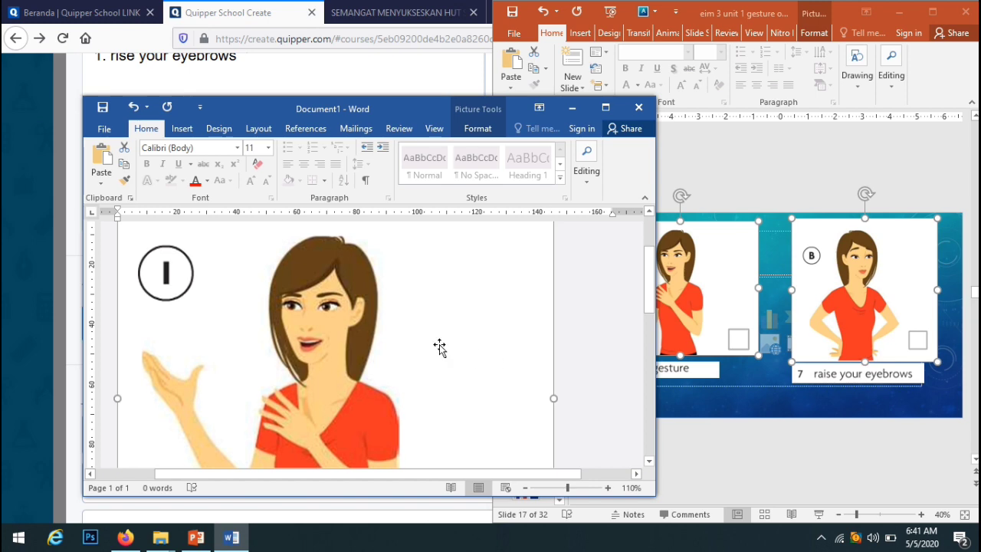
pyautogui.click(579, 324)
pyautogui.click(605, 107)
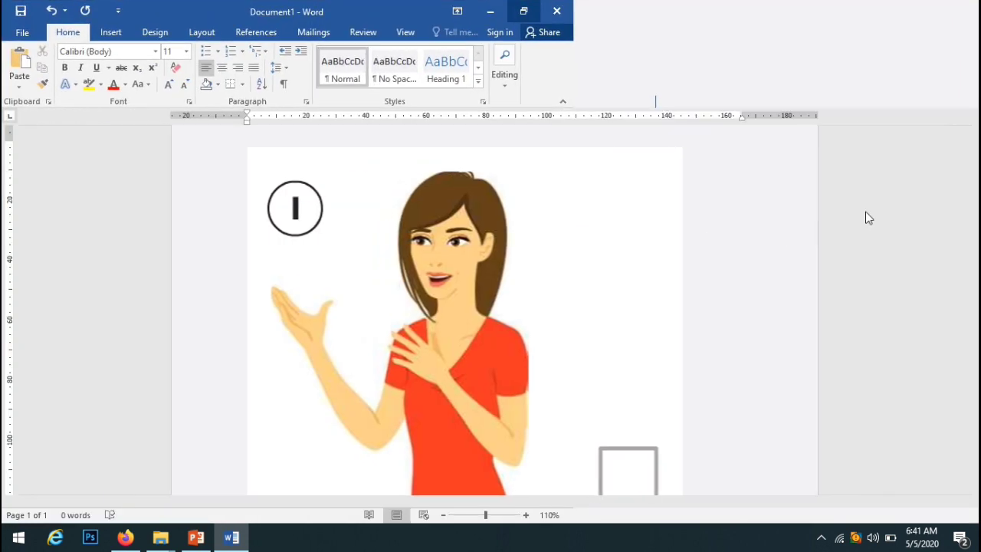
pyautogui.scroll(-1, 732, 260)
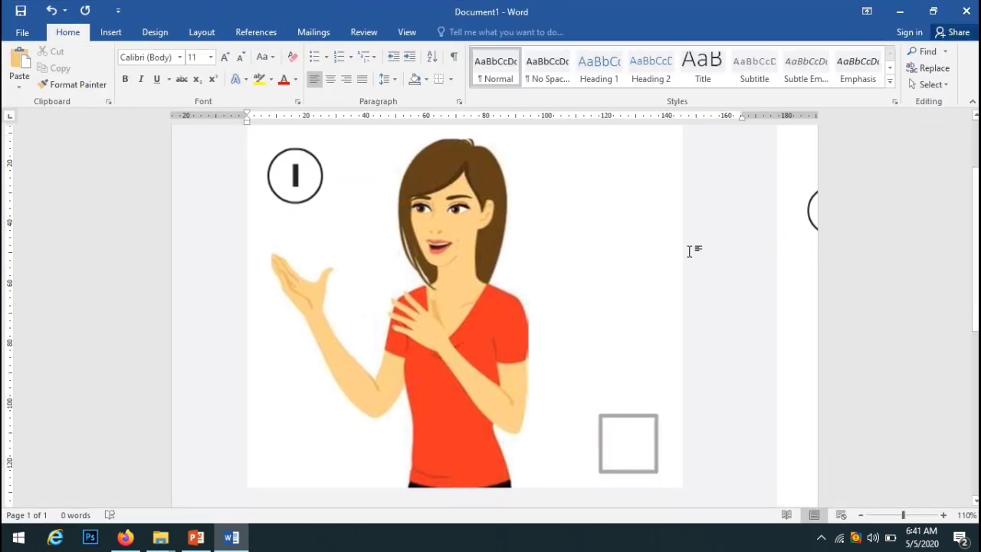
pyautogui.click(491, 264)
pyautogui.rightClick(489, 261)
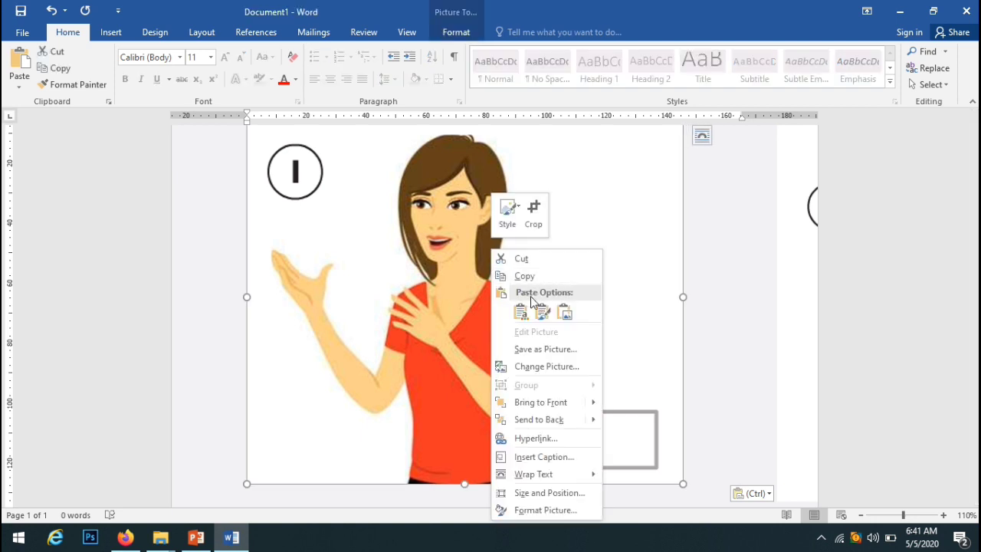
pyautogui.click(528, 352)
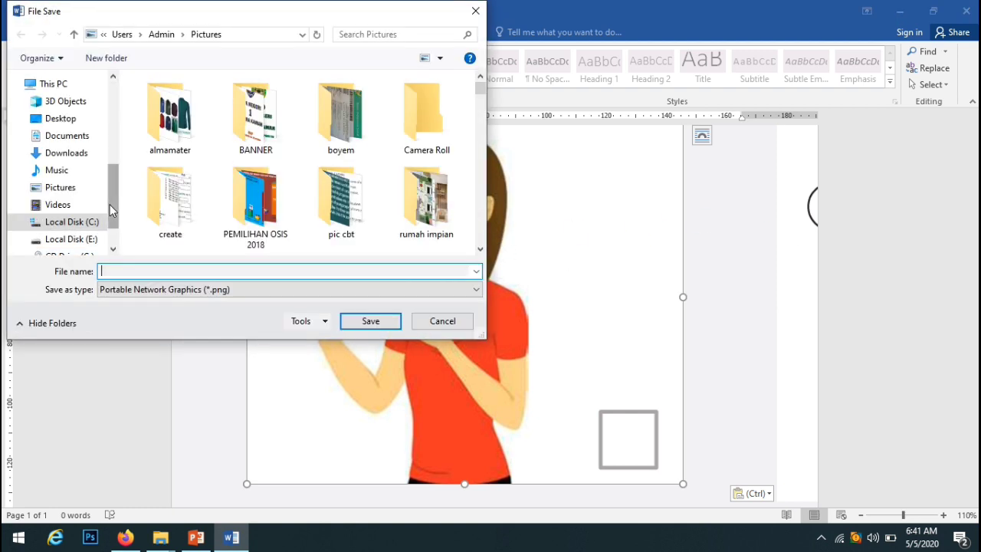
# - Save the picture as 1 in a new 'latihan q' folder under Pictures, then delete it from the page
pyautogui.click(65, 188)
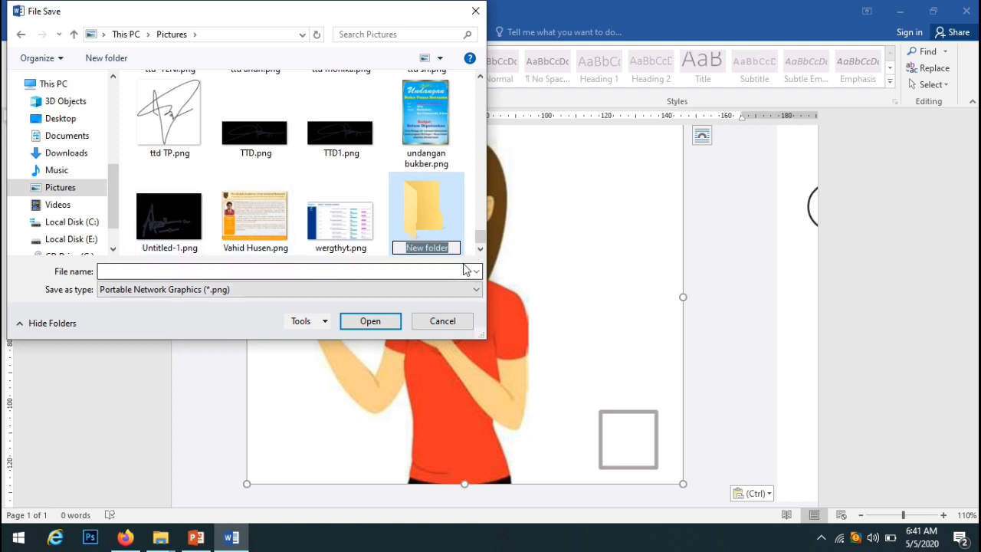
pyautogui.write('latihan')
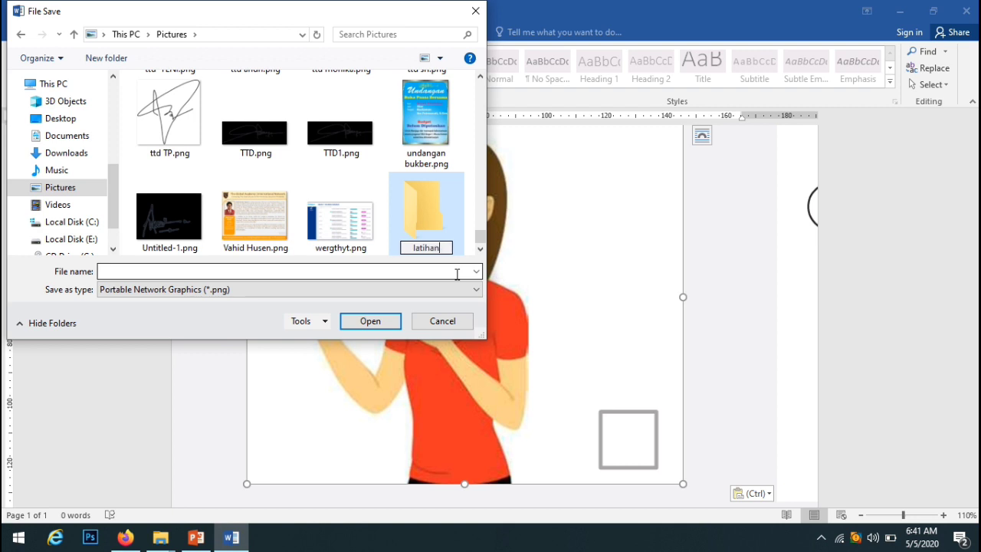
pyautogui.write(' g')
pyautogui.press('Return')
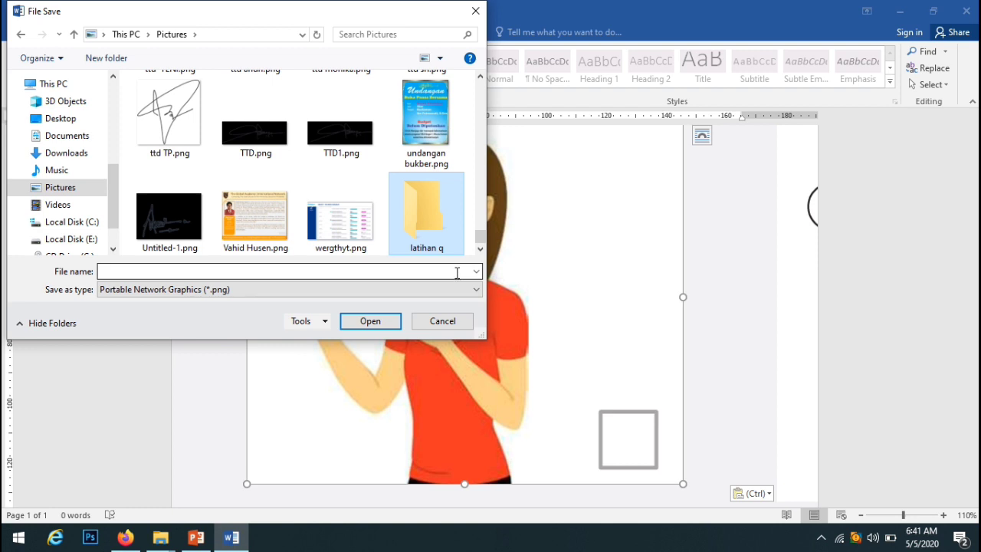
pyautogui.click(369, 320)
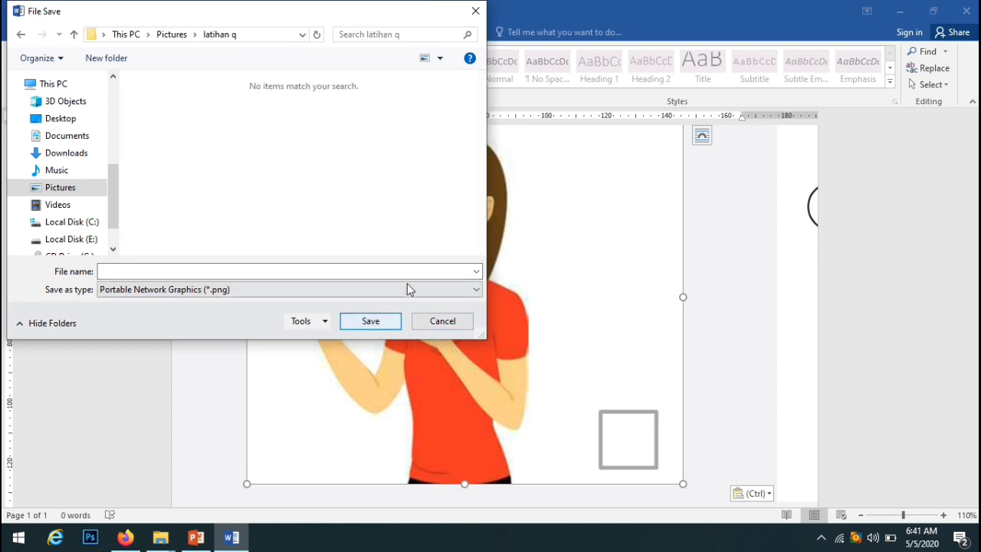
pyautogui.click(251, 271)
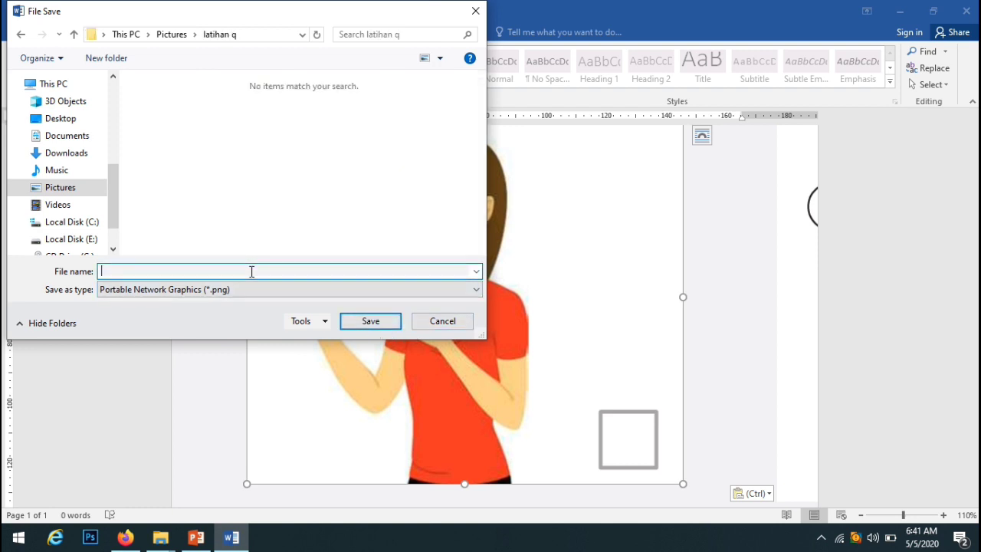
pyautogui.write('1')
pyautogui.click(370, 321)
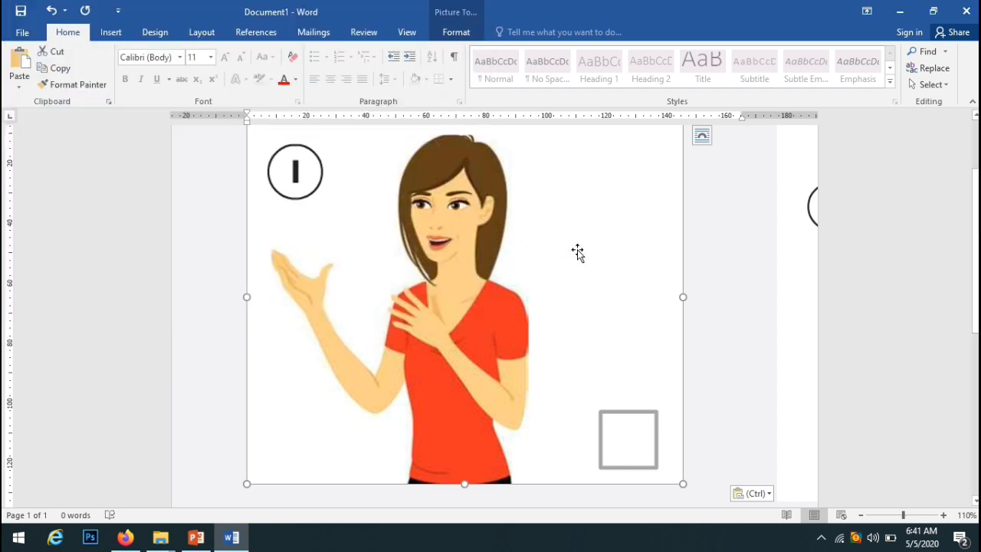
pyautogui.press('Delete')
# - Move the B gesture picture onto the page, save it as 2 in latihan q, and delete it
pyautogui.click(796, 228)
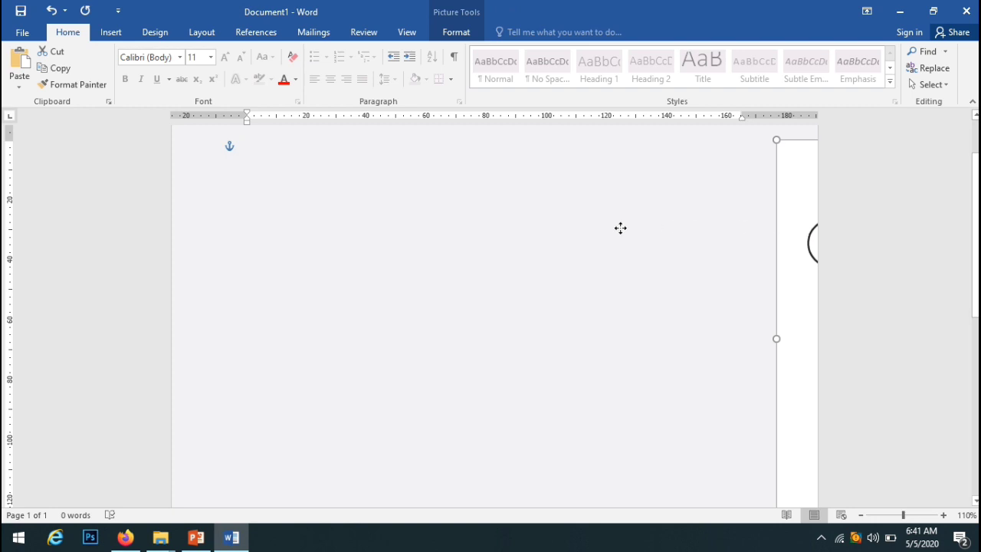
pyautogui.moveTo(620, 228); pyautogui.dragTo(178, 227)
pyautogui.rightClick(490, 227)
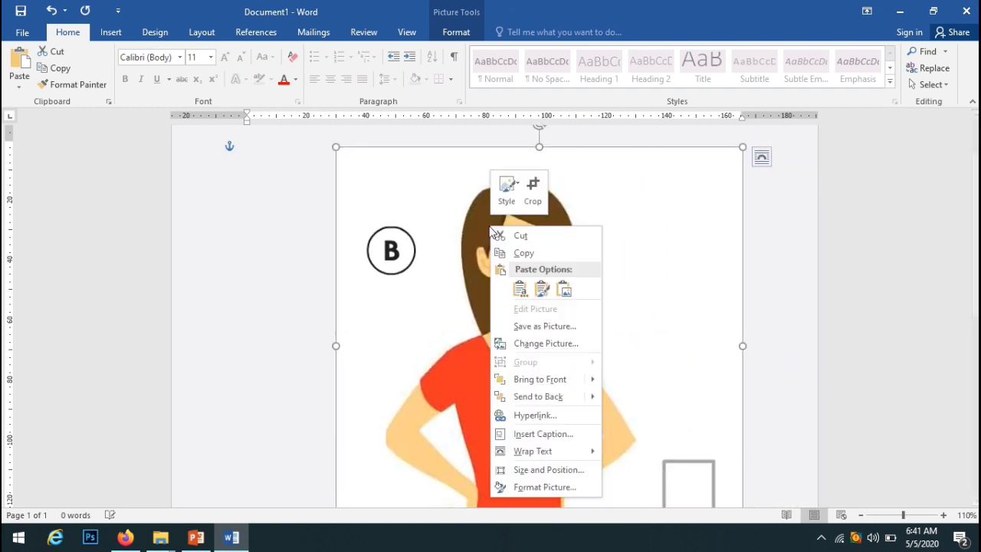
pyautogui.click(544, 325)
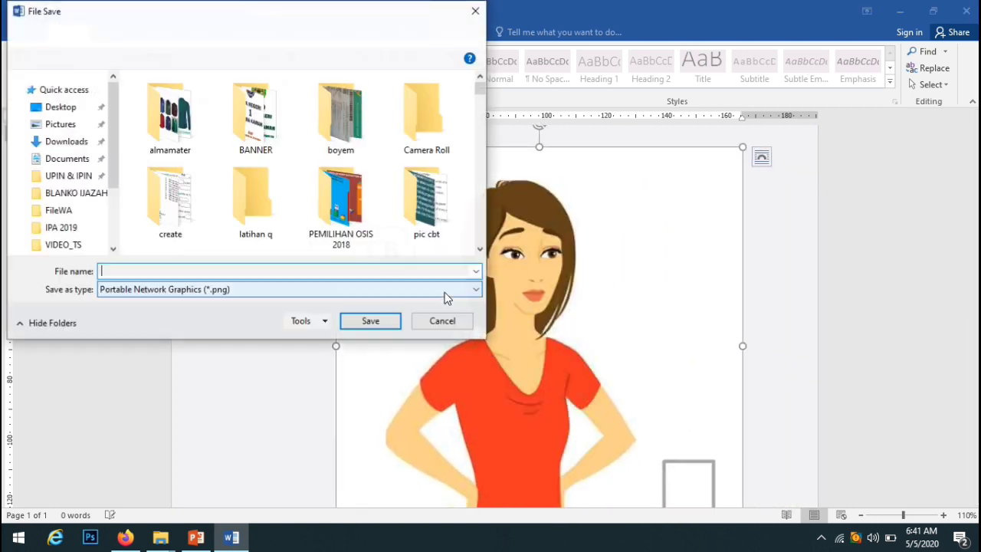
pyautogui.write('2')
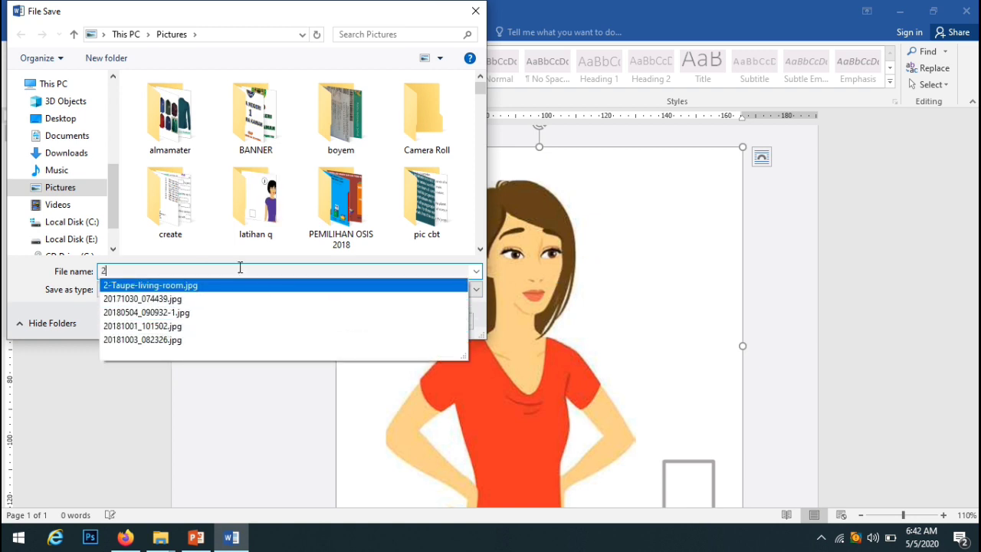
pyautogui.click(480, 249)
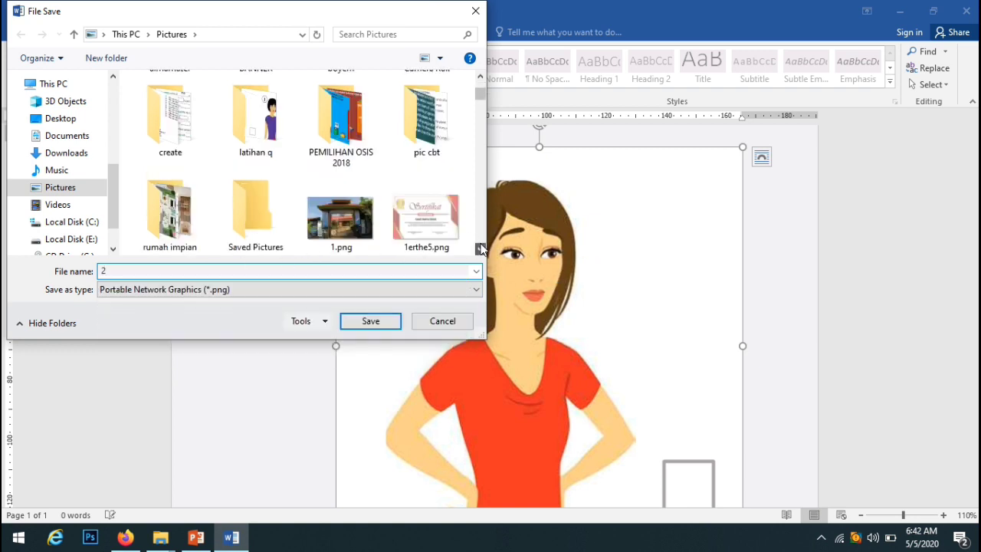
pyautogui.click(253, 213)
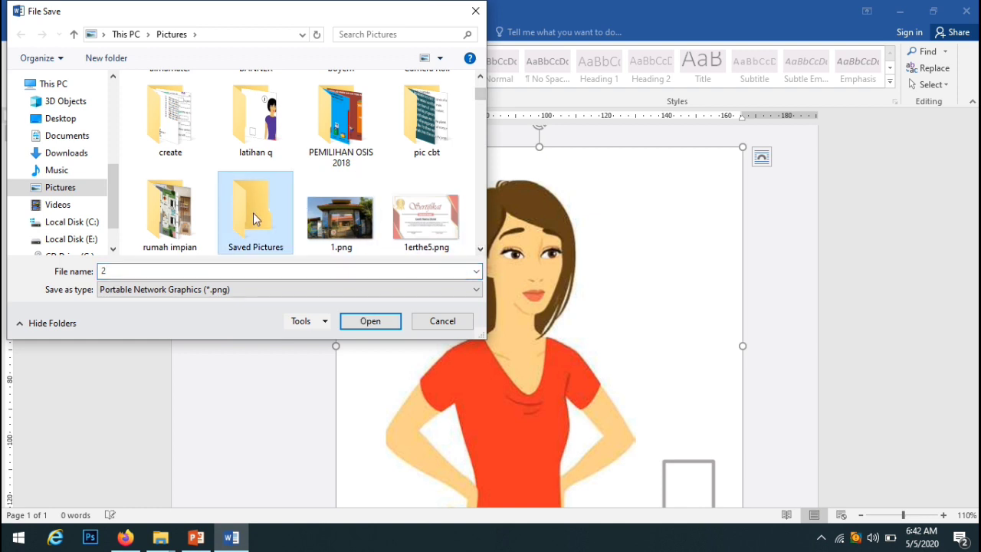
pyautogui.scroll(1, 376, 190)
pyautogui.doubleClick(257, 217)
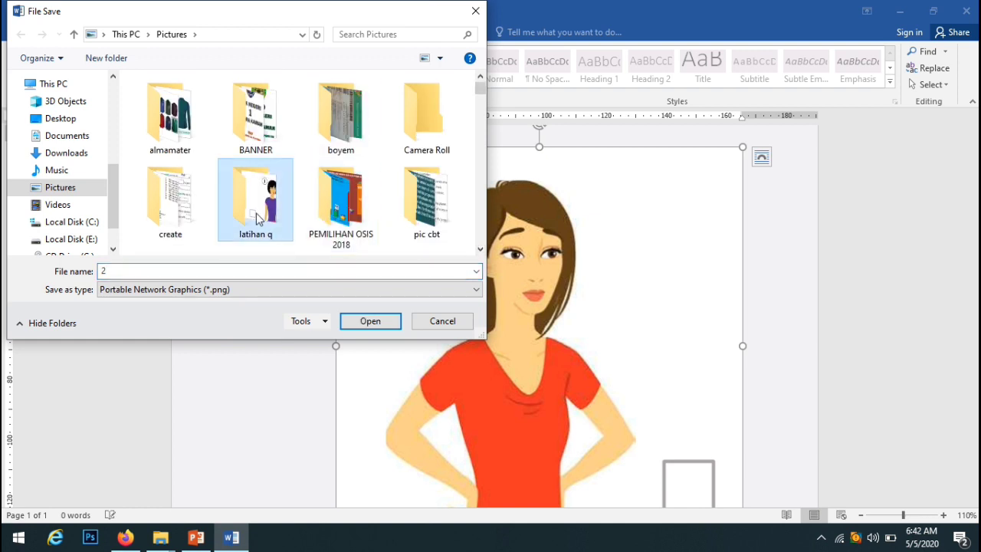
pyautogui.click(369, 321)
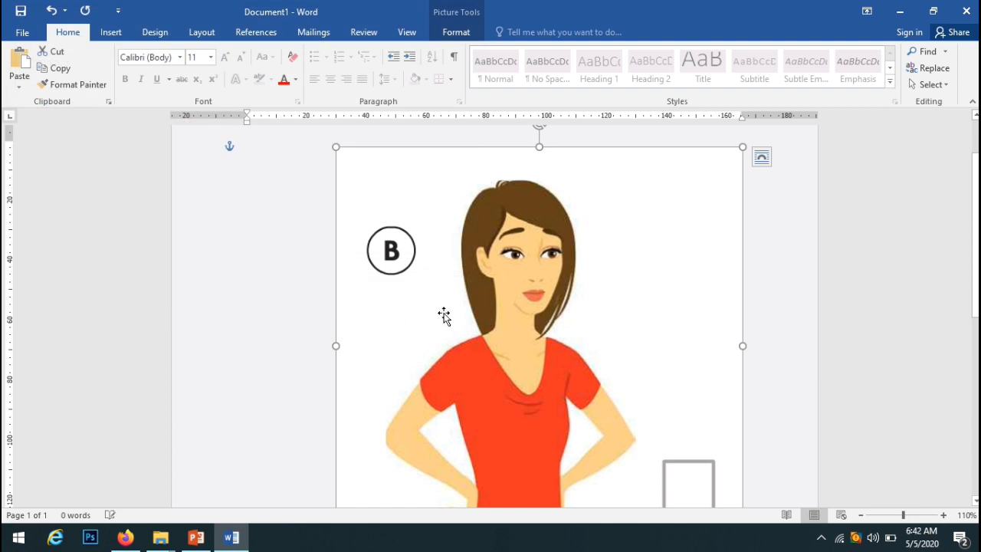
pyautogui.press('Delete')
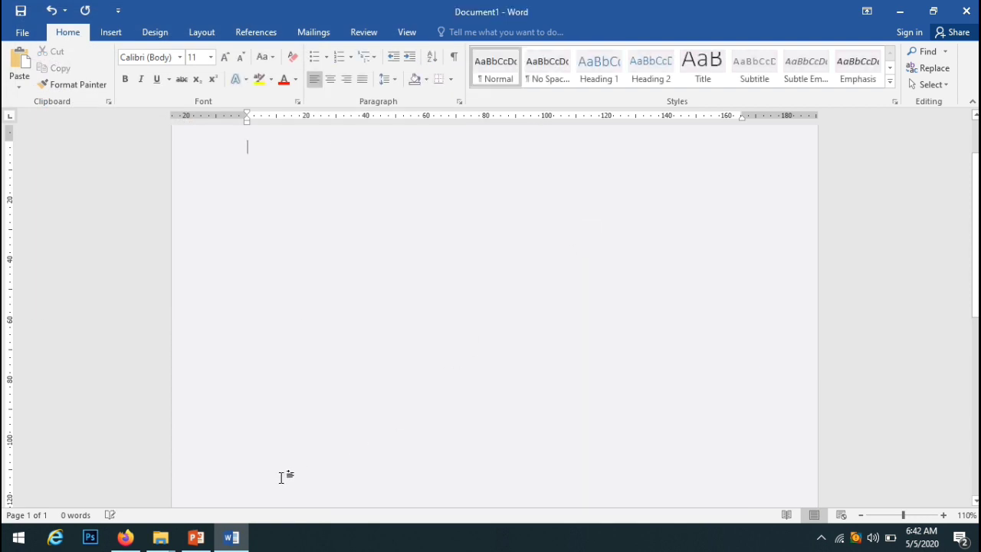
# - Bring over the slide 18 picture from PowerPoint and save it as image 3
pyautogui.click(197, 537)
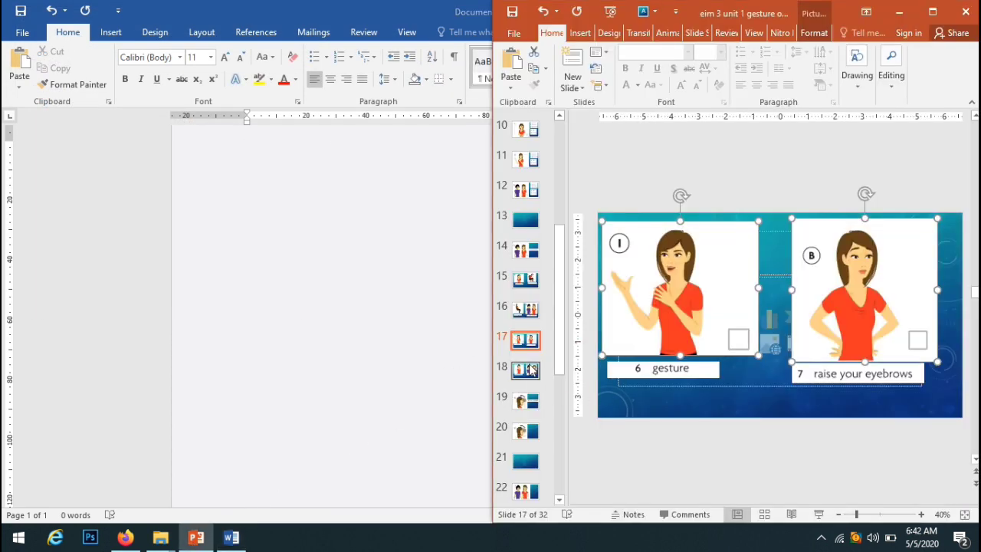
pyautogui.click(529, 372)
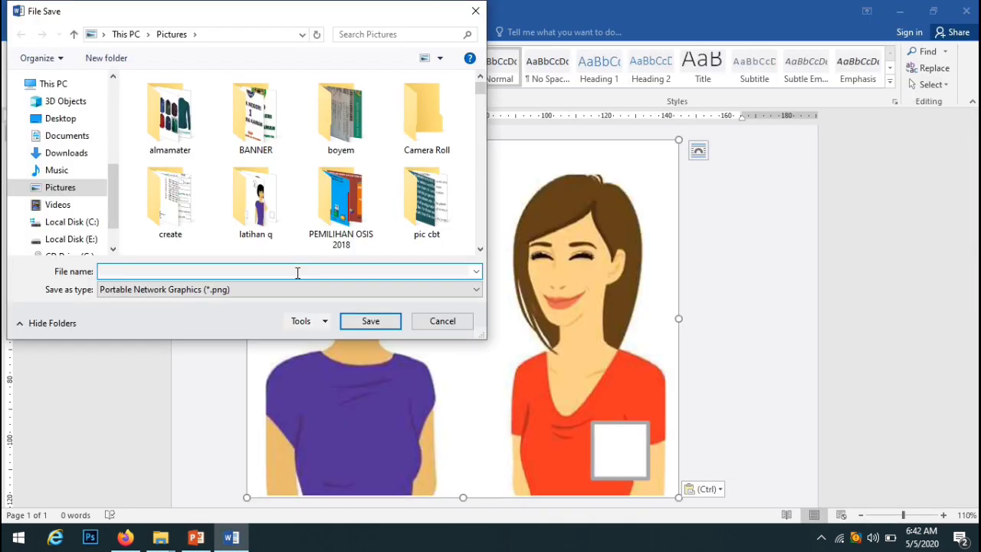
pyautogui.write('3')
pyautogui.click(460, 290)
pyautogui.click(341, 203)
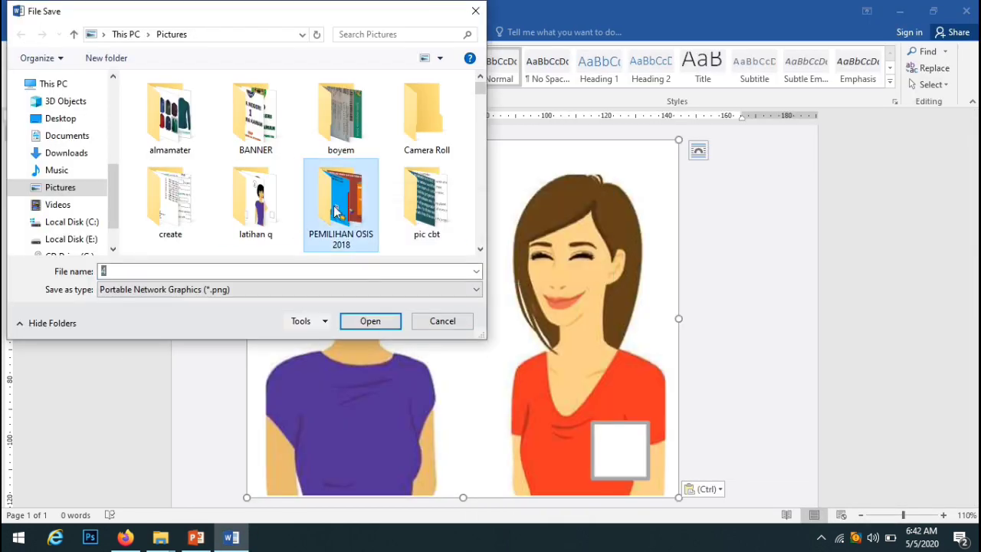
pyautogui.press('Escape')
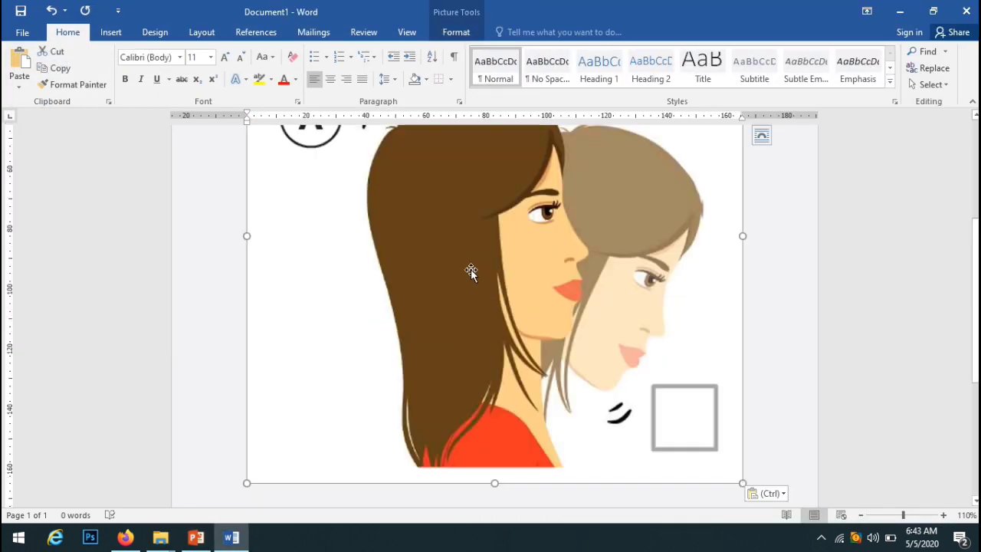
# - Save the slide 19 picture as image 4 in latihan q
pyautogui.scroll(3, 471, 270)
pyautogui.rightClick(522, 247)
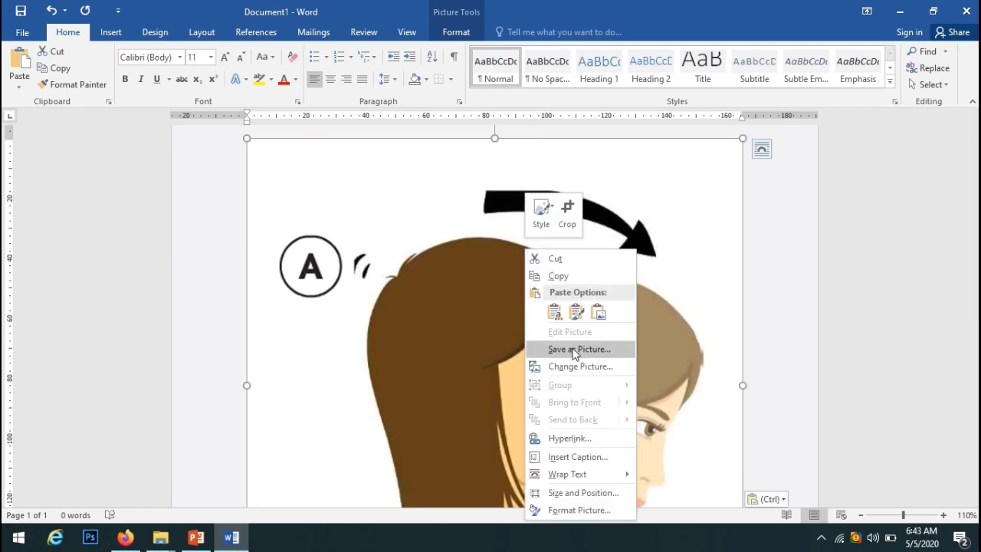
pyautogui.click(571, 349)
pyautogui.write('4')
pyautogui.click(373, 321)
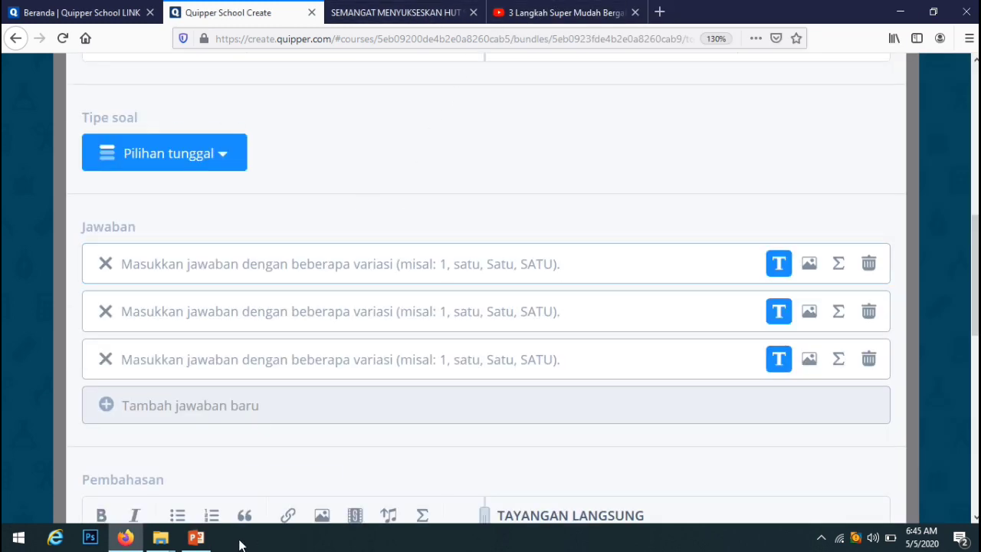
# - Make the first two answers images, uploading 2.png and 4.png
pyautogui.click(809, 263)
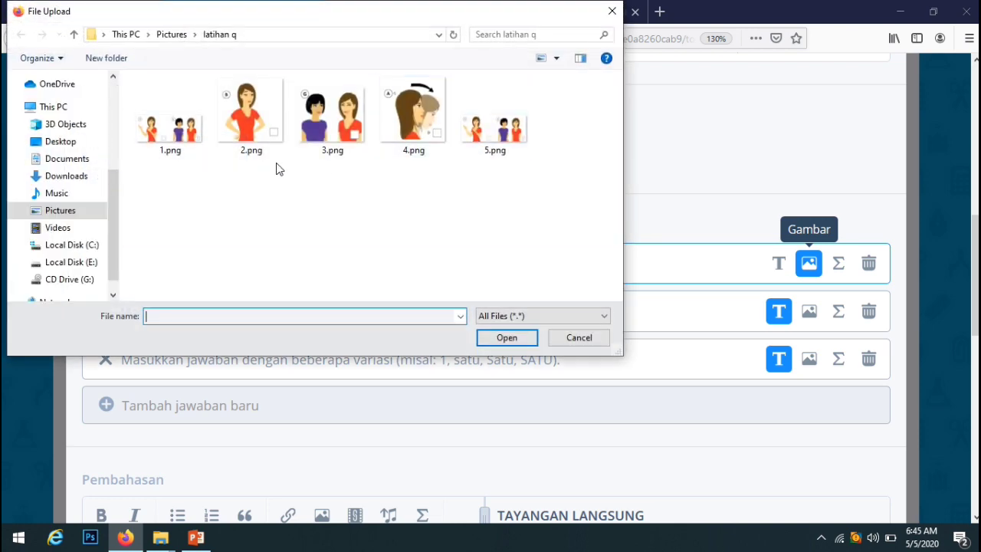
pyautogui.doubleClick(256, 128)
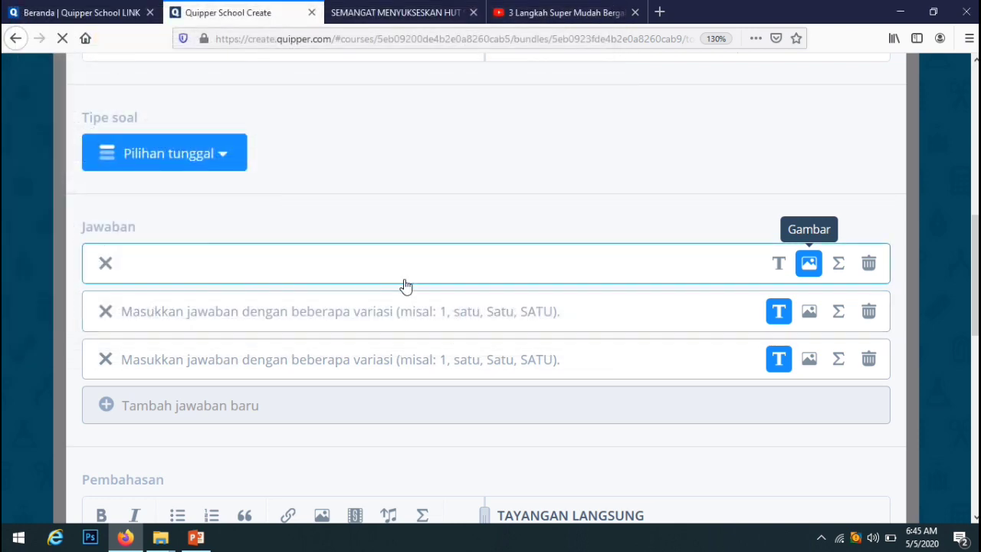
pyautogui.click(807, 312)
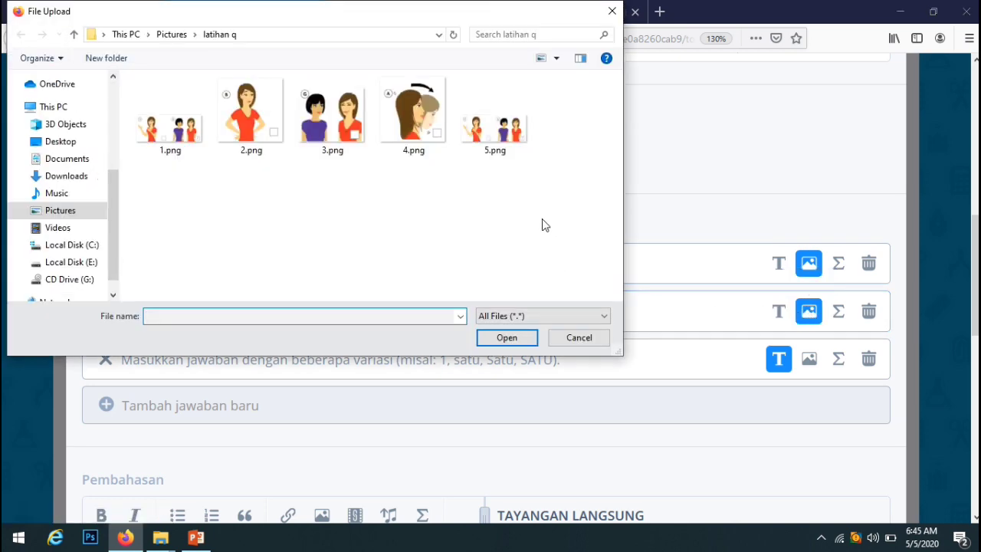
pyautogui.doubleClick(419, 118)
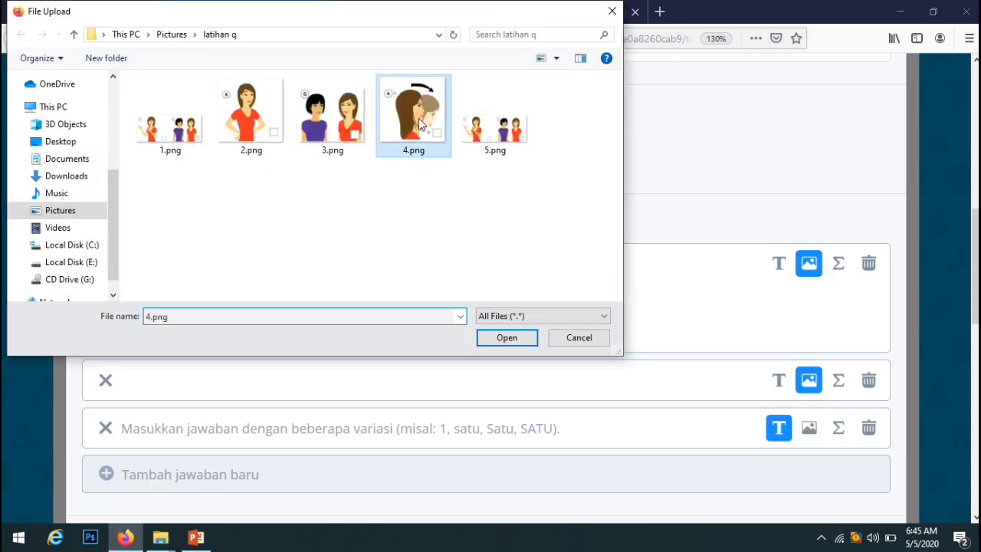
# - Give the third answer the B picture and check that all three answer images loaded
pyautogui.click(809, 428)
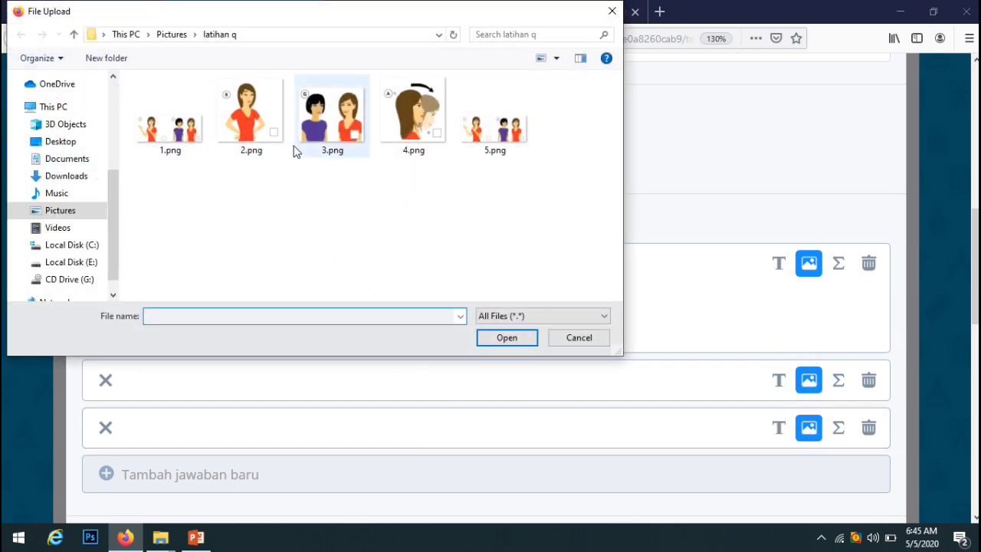
pyautogui.click(249, 132)
pyautogui.doubleClick(250, 131)
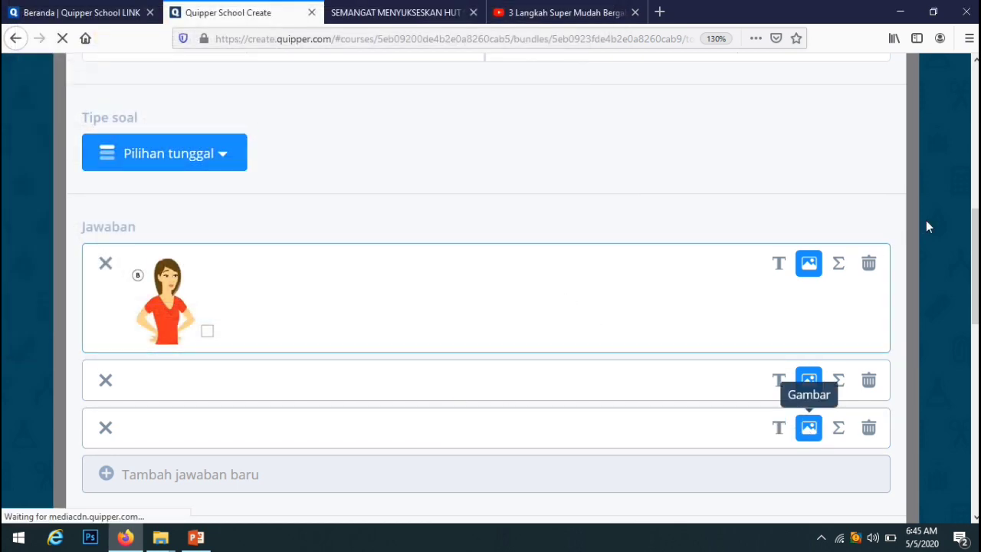
pyautogui.scroll(-3, 522, 285)
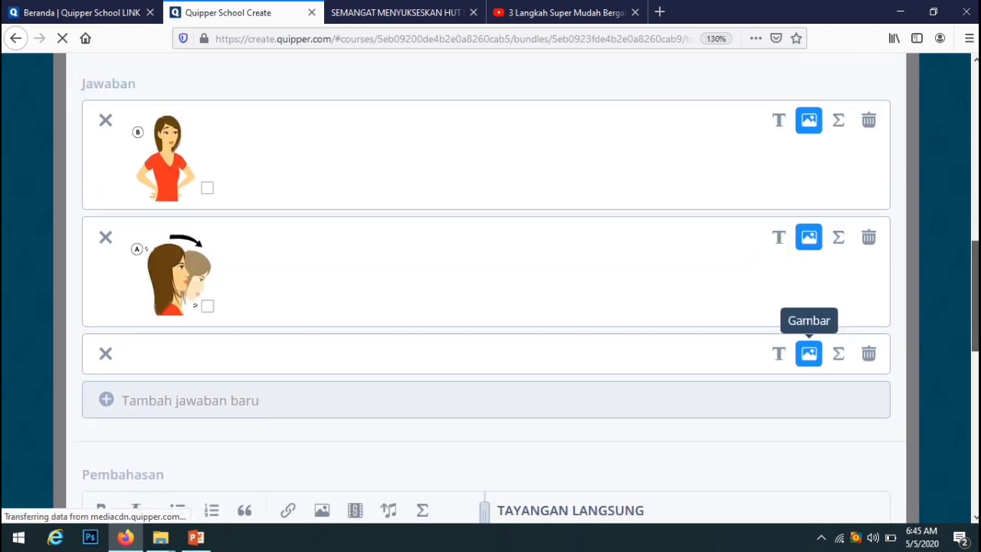
pyautogui.scroll(-3, 809, 353)
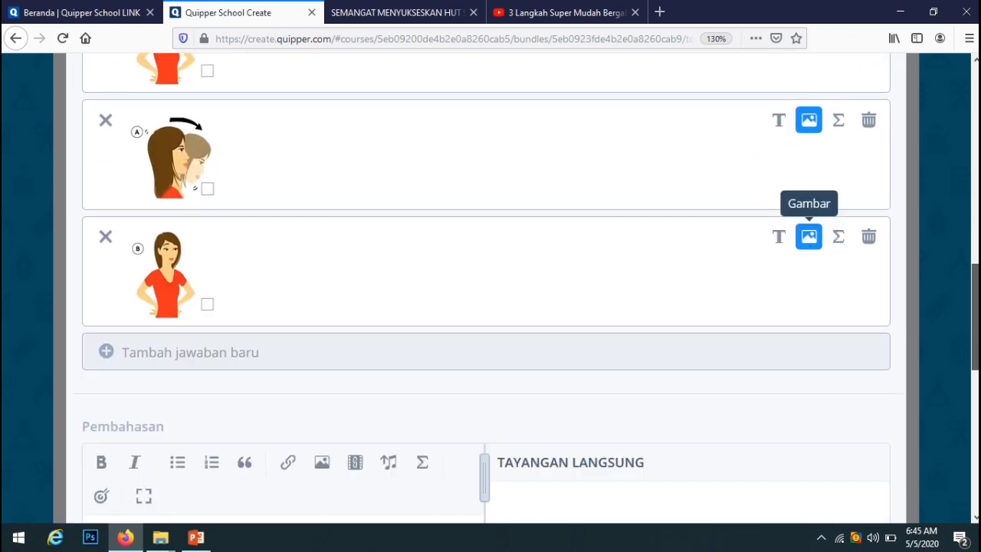
pyautogui.scroll(3, 486, 289)
pyautogui.scroll(-2, 486, 288)
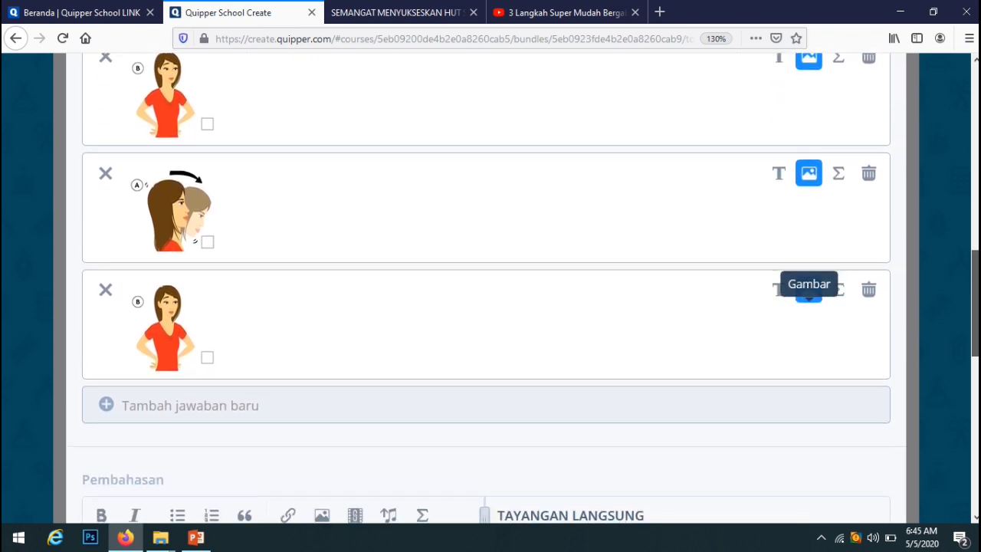
pyautogui.scroll(-5, 809, 291)
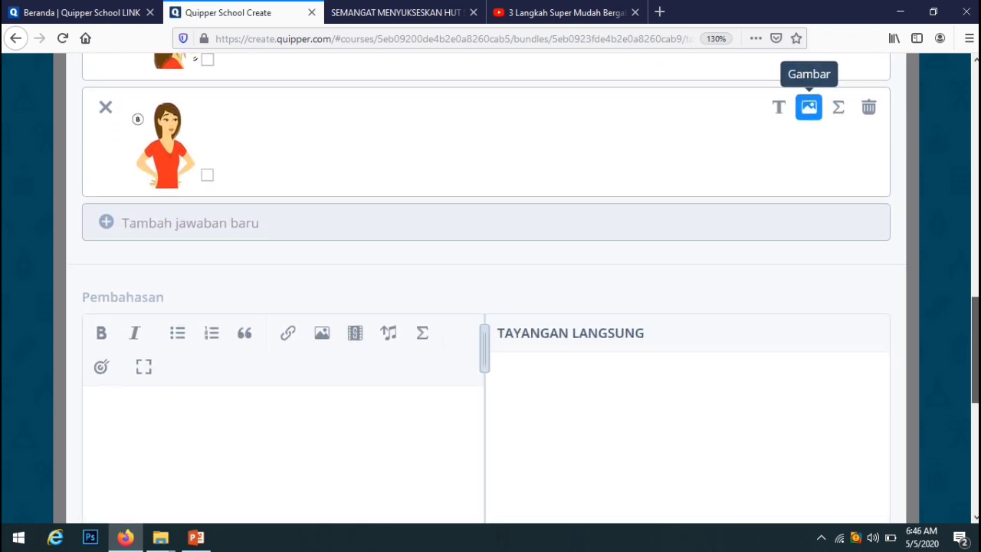
pyautogui.scroll(-1, 809, 108)
pyautogui.scroll(1, 809, 92)
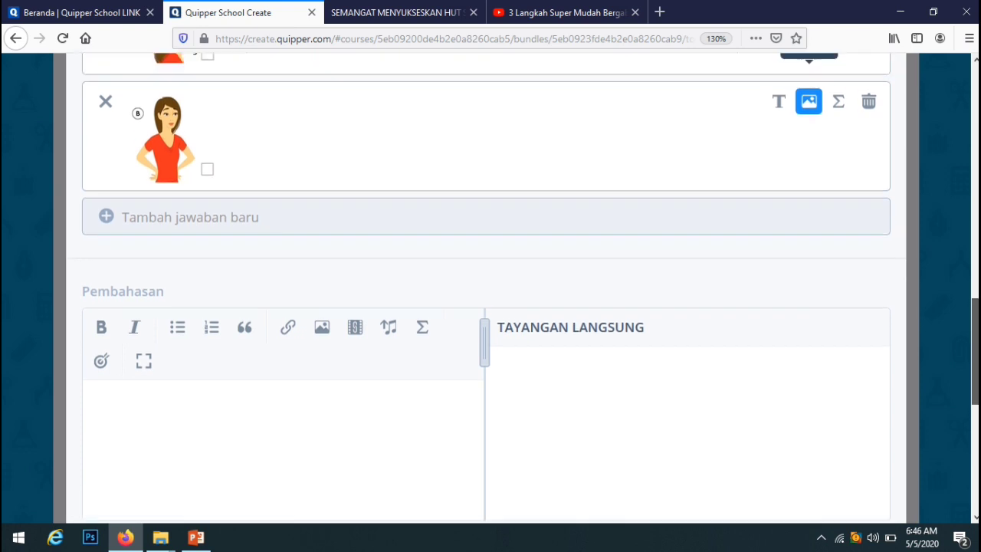
# - Add a new question 4 to the Gesture topic
pyautogui.click(176, 433)
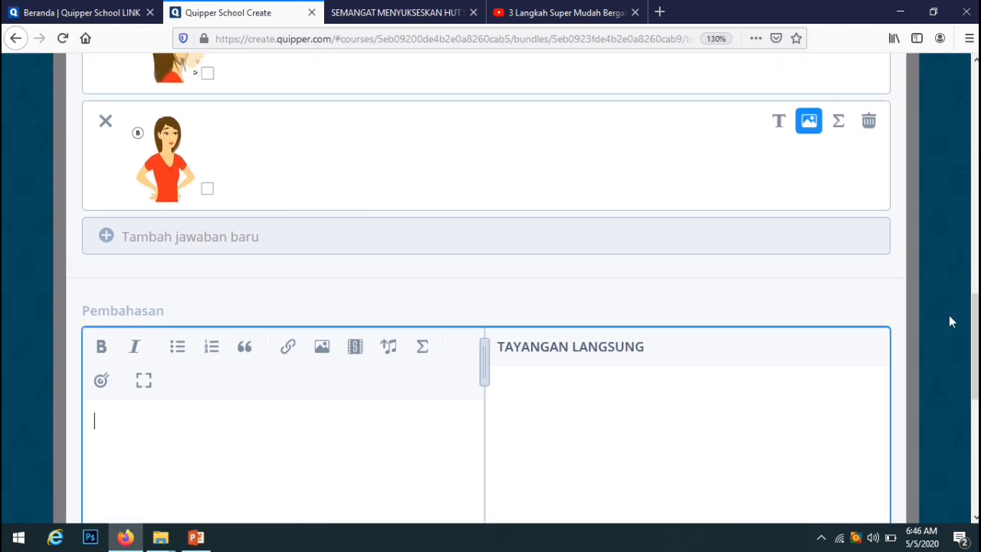
pyautogui.moveTo(977, 330); pyautogui.dragTo(910, 79)
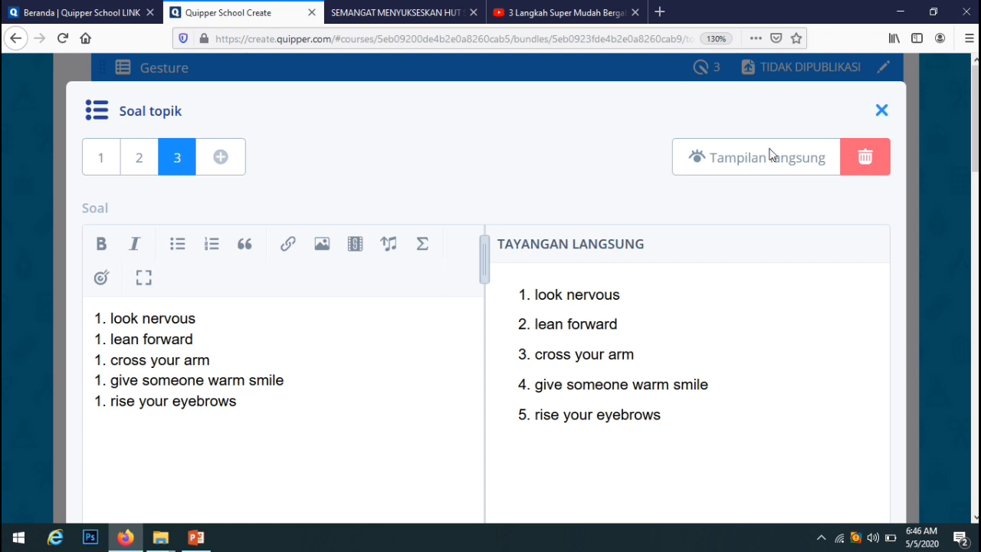
pyautogui.click(220, 146)
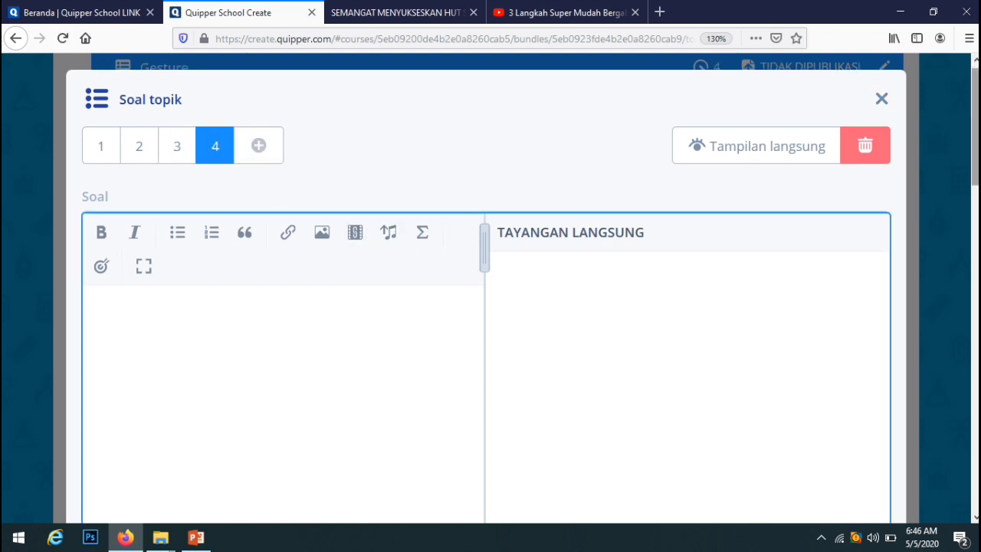
# - Copy the gesturing-woman picture from slide 17 and paste it into question 4's Soal field
pyautogui.click(196, 538)
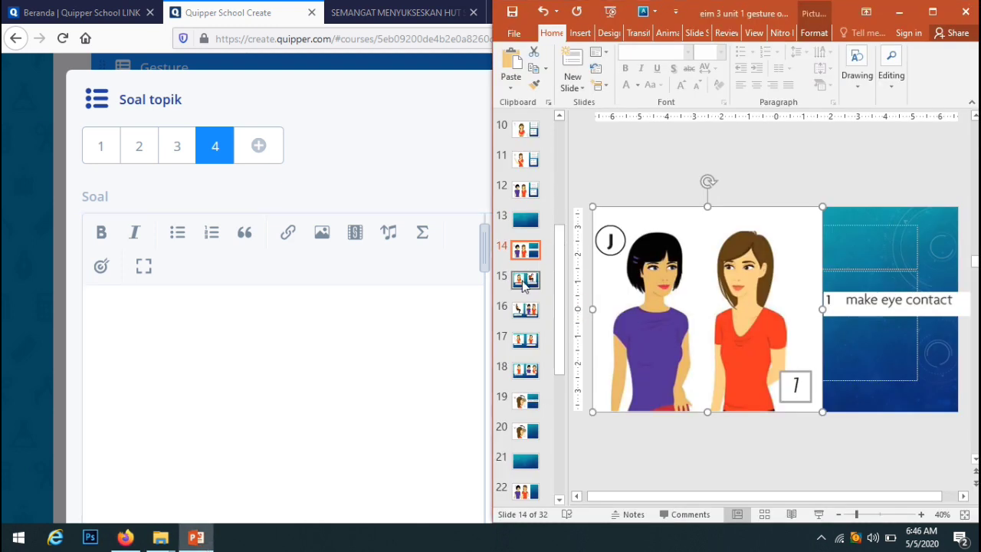
pyautogui.click(527, 309)
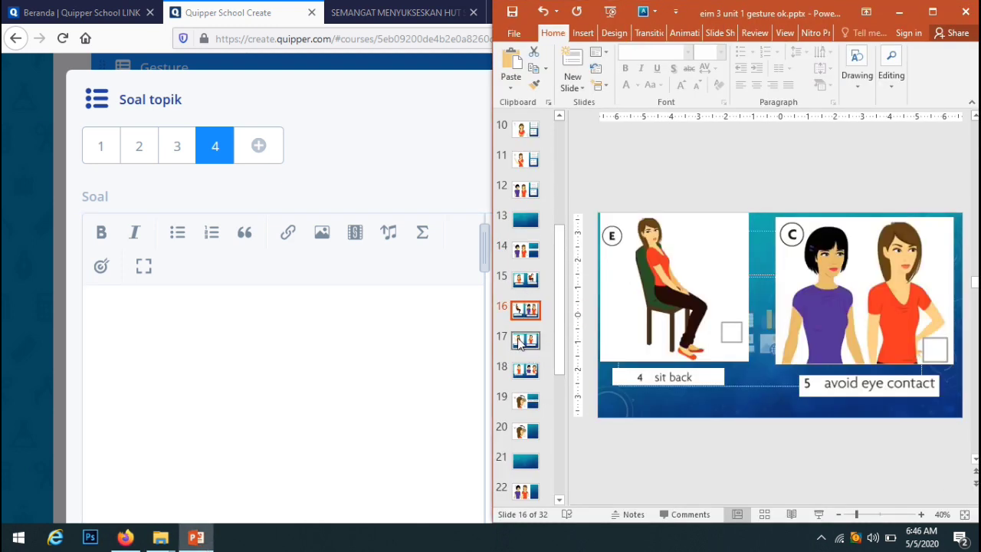
pyautogui.click(526, 340)
pyautogui.click(671, 308)
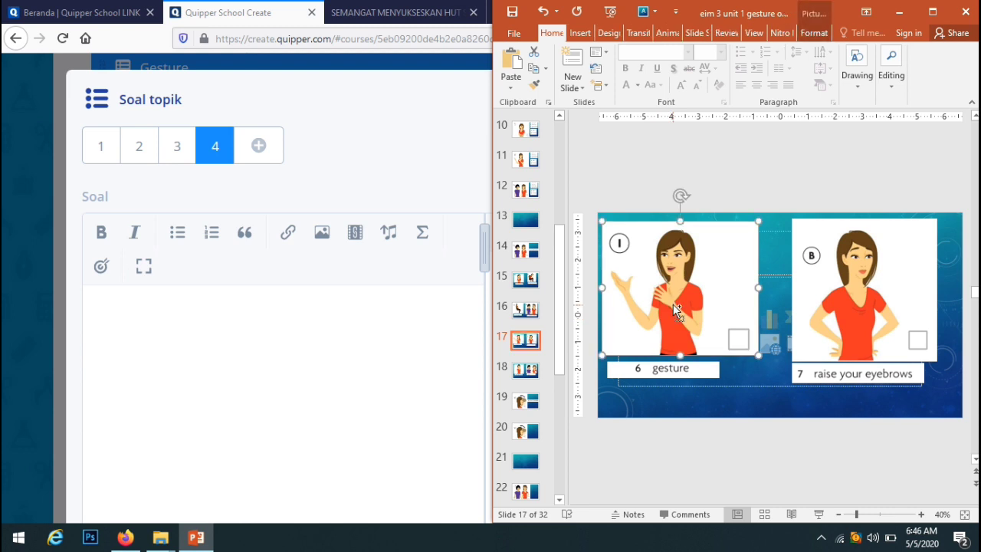
pyautogui.click(280, 304)
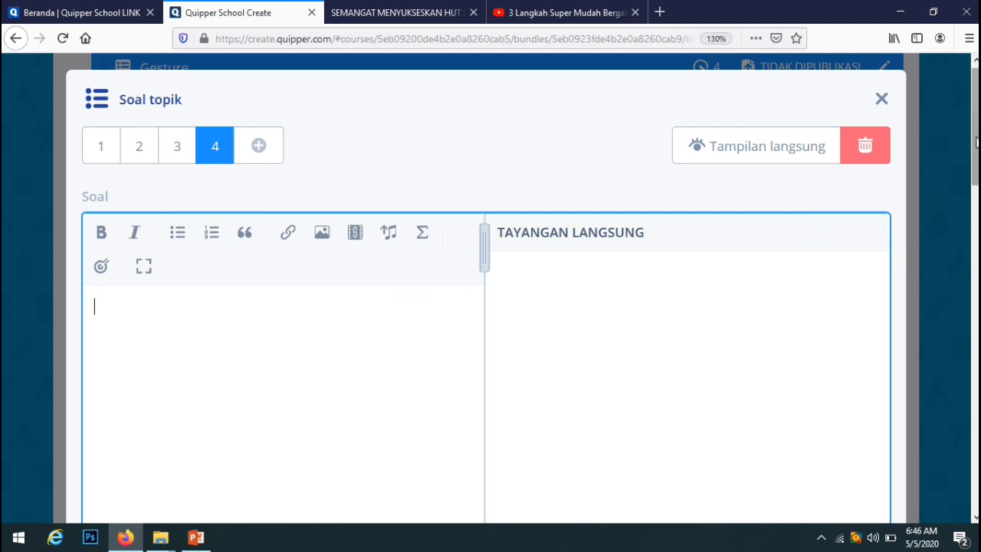
pyautogui.write('![image][5eb09b85de4b2e161660c9c3]')
pyautogui.moveTo(977, 142); pyautogui.dragTo(976, 264)
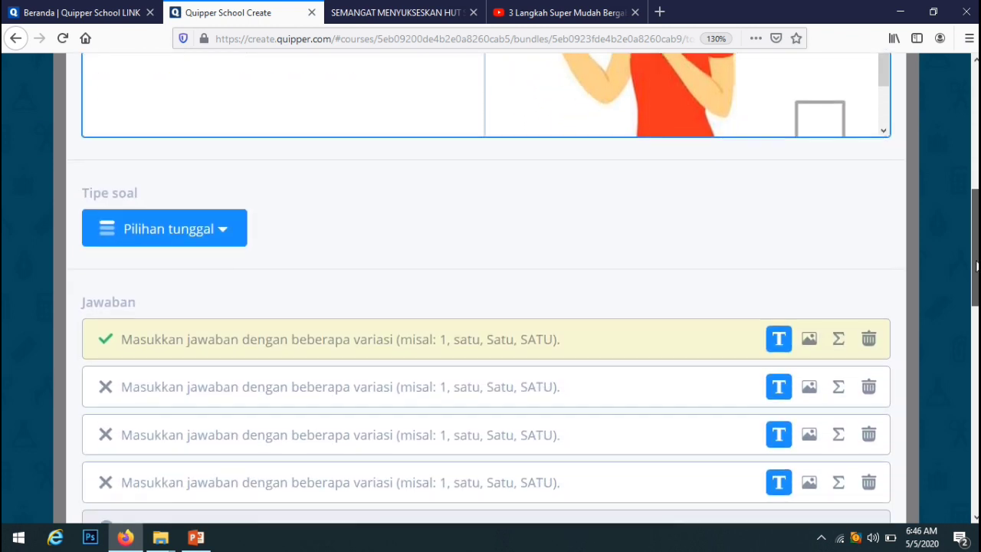
# - Make question 4 a Ketik jawaban yang benar question accepting 'gesture' and 'look my gesture'
pyautogui.click(225, 200)
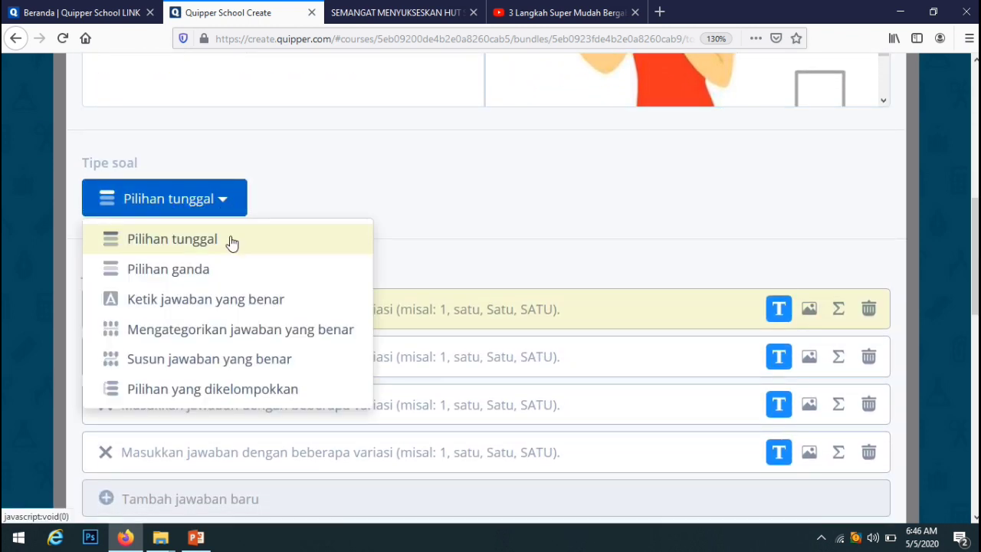
pyautogui.click(217, 305)
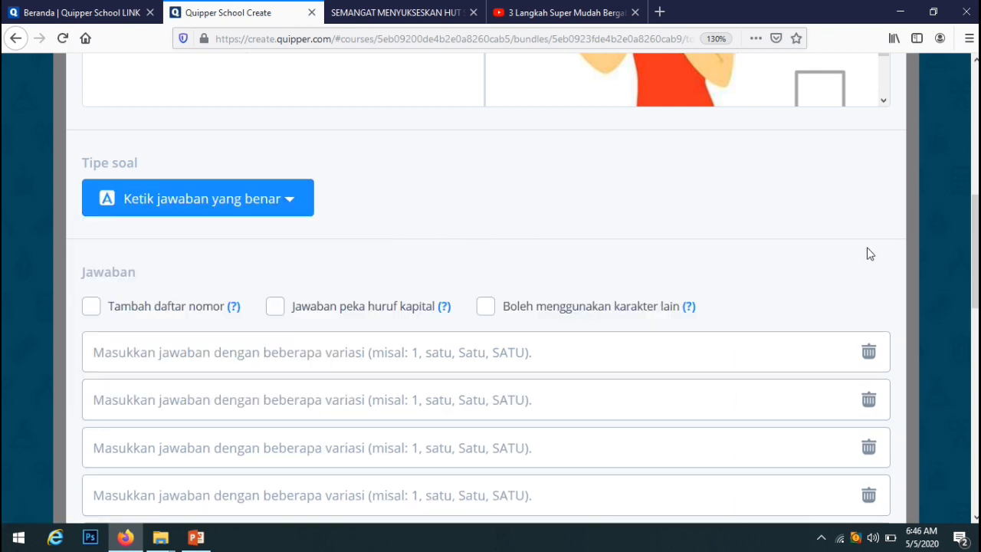
pyautogui.scroll(-1, 850, 299)
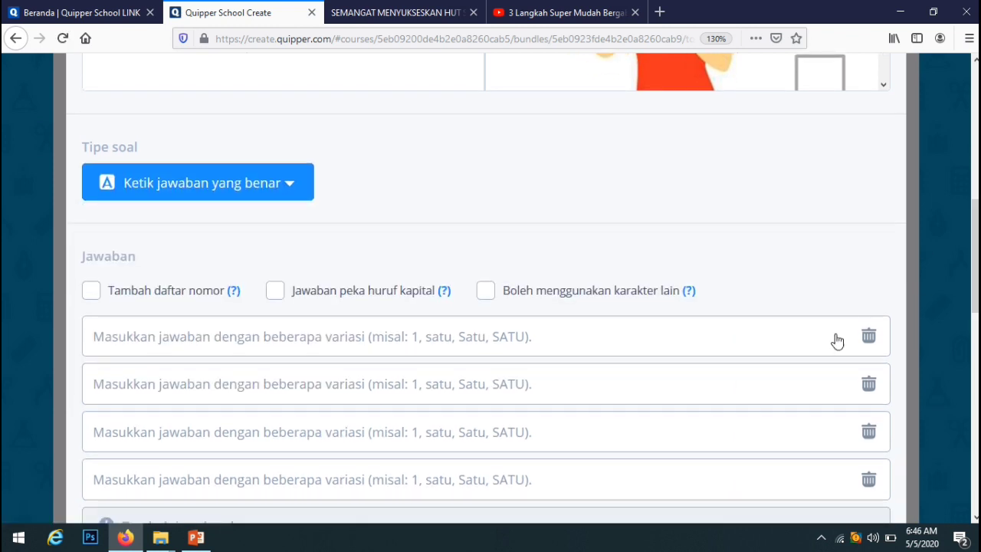
pyautogui.click(413, 379)
pyautogui.click(340, 341)
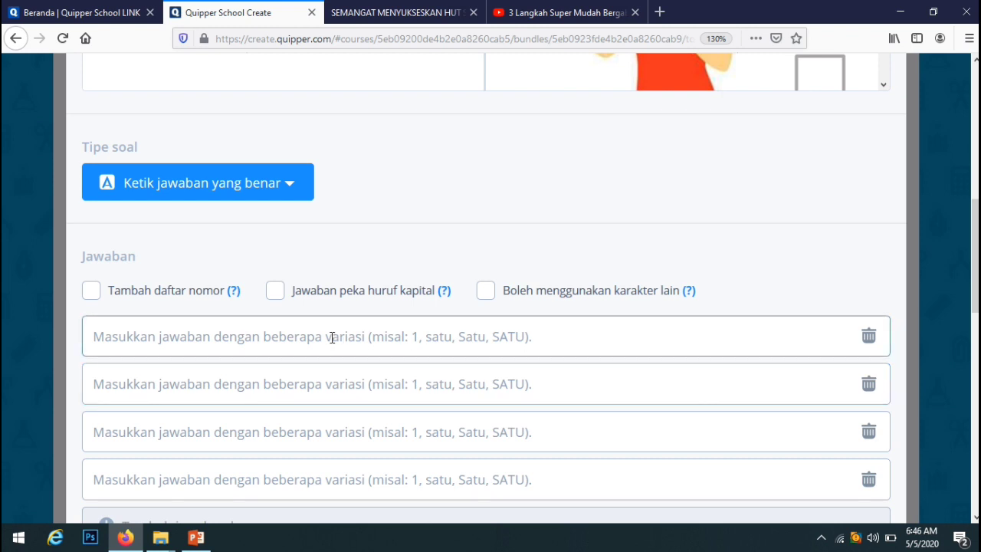
pyautogui.click(332, 338)
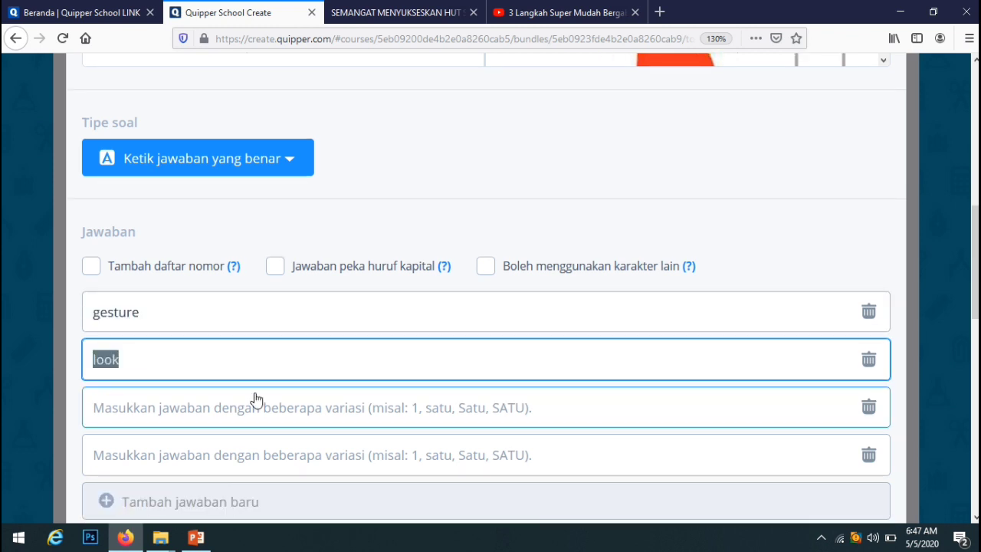
pyautogui.write('look')
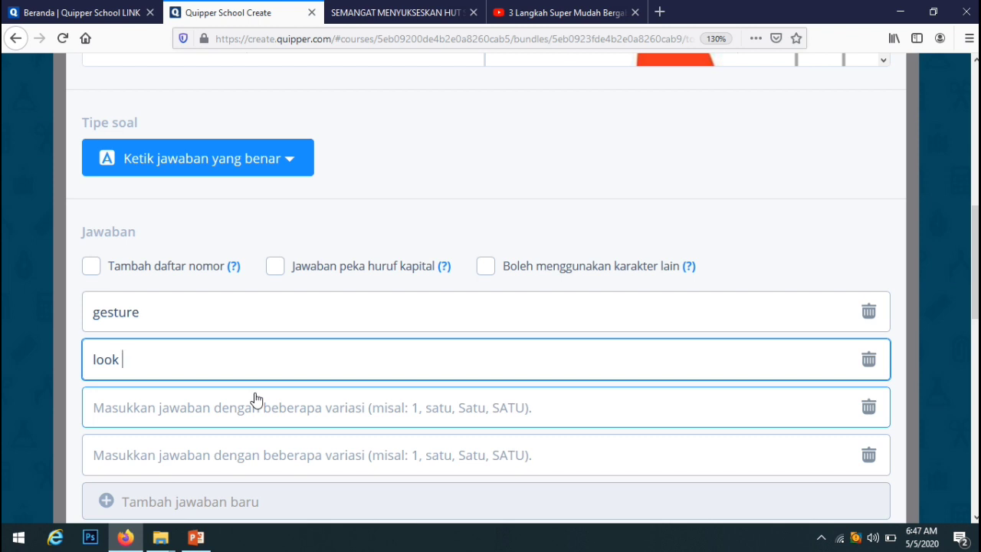
pyautogui.write(' my gesture')
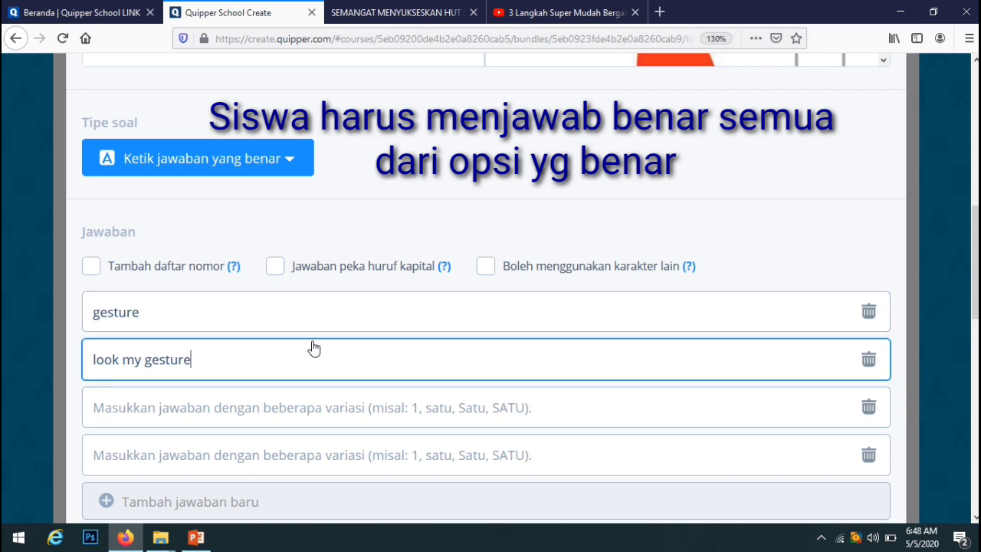
pyautogui.click(144, 403)
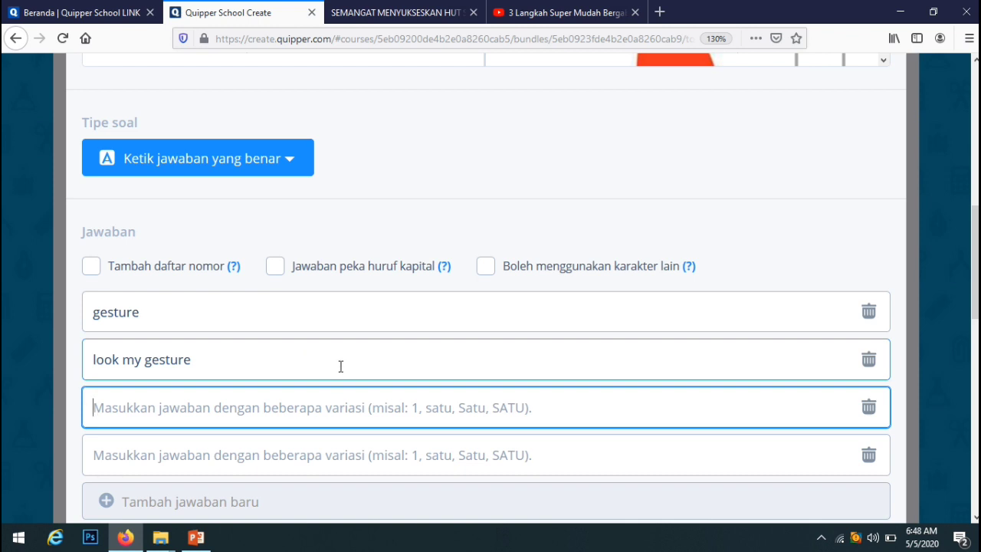
pyautogui.click(485, 268)
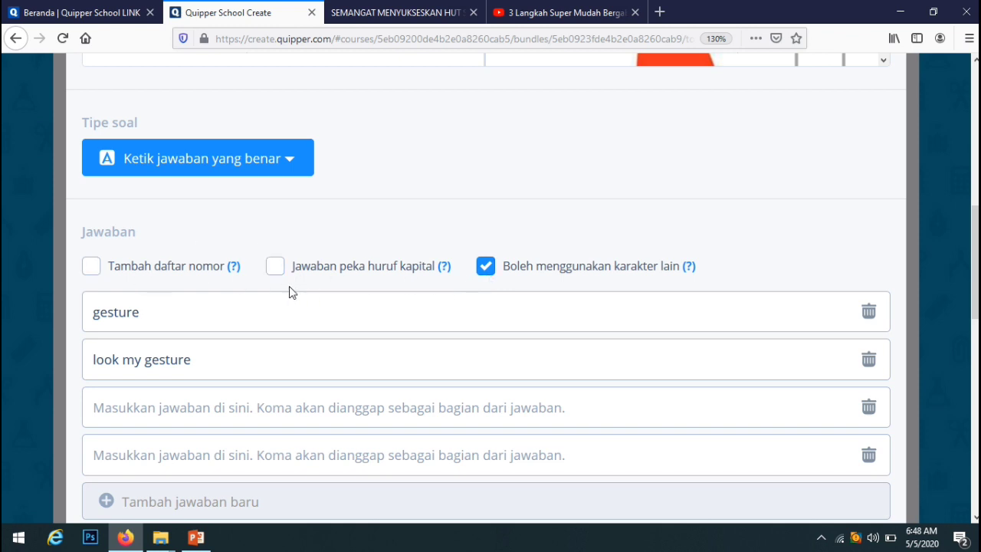
pyautogui.click(485, 268)
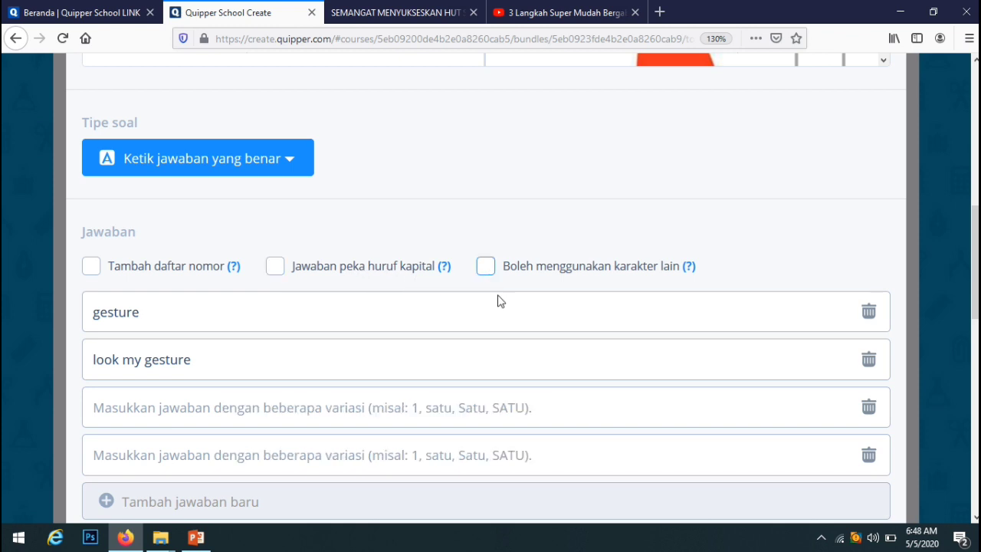
pyautogui.click(207, 312)
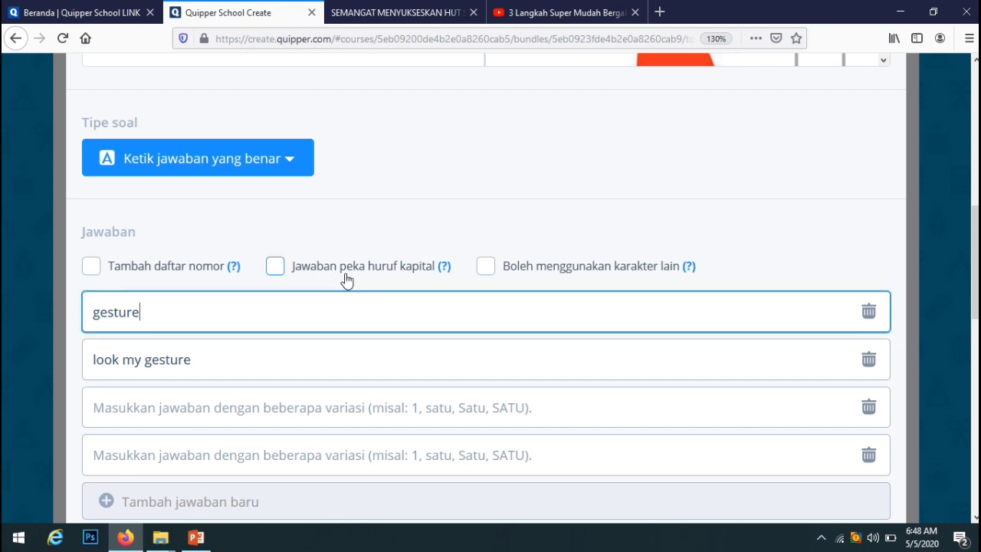
pyautogui.click(275, 268)
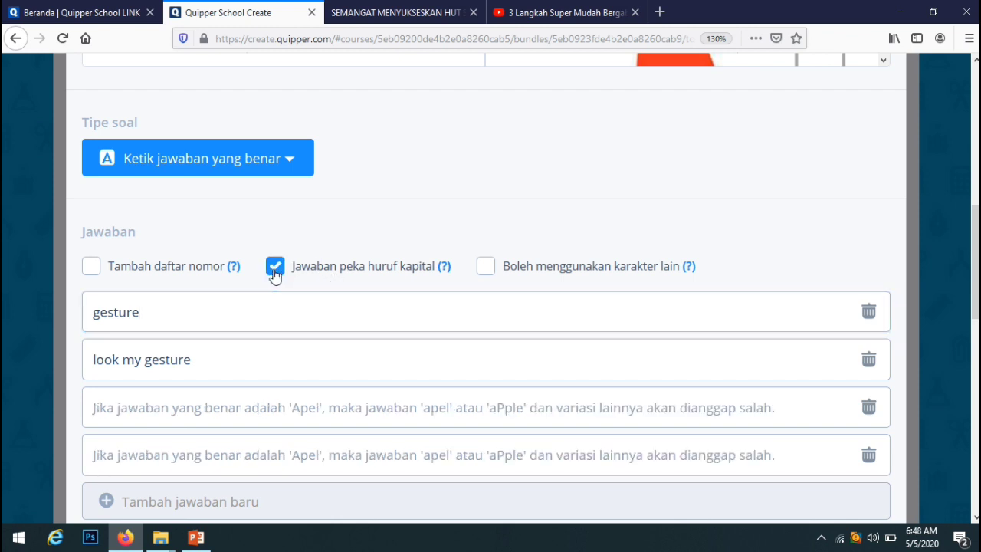
pyautogui.click(275, 268)
pyautogui.click(276, 274)
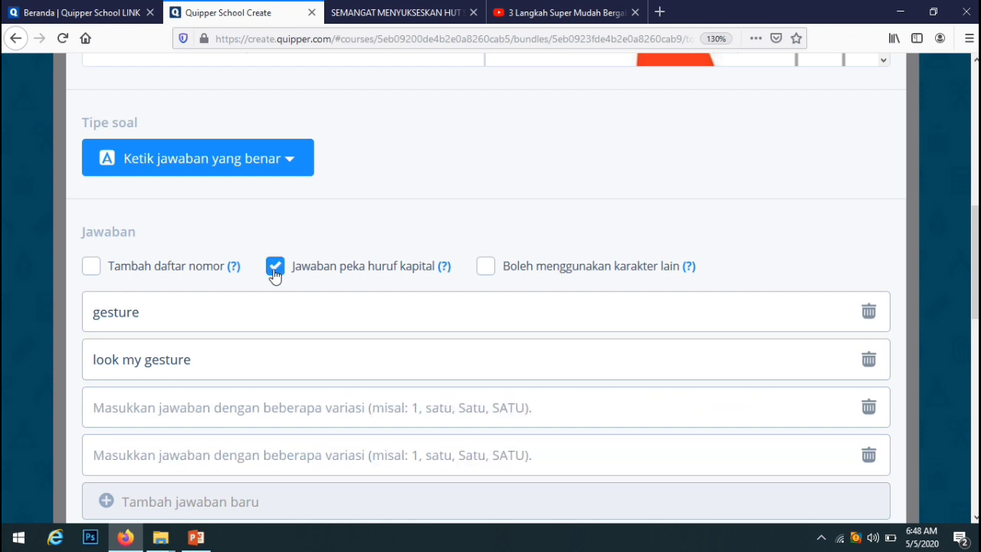
pyautogui.click(275, 275)
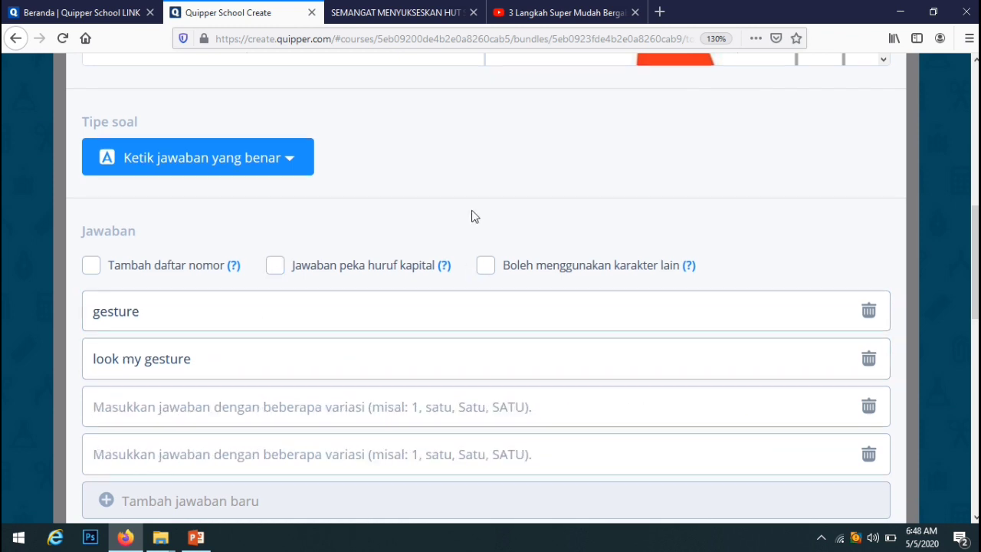
pyautogui.scroll(-5, 472, 216)
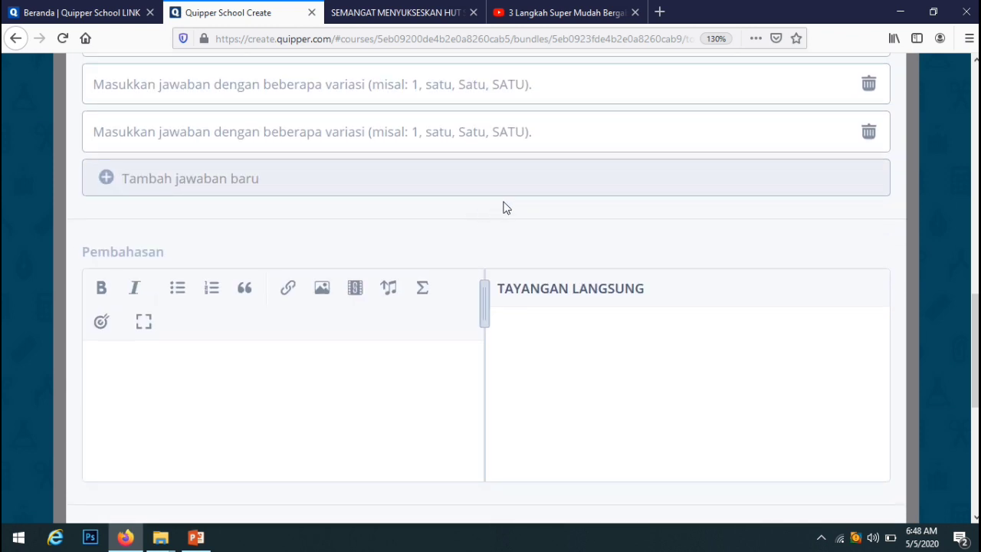
# - Add a video to question 5's text, then go to the '3 Langkah Super Mudah' YouTube tab
pyautogui.scroll(10, 504, 208)
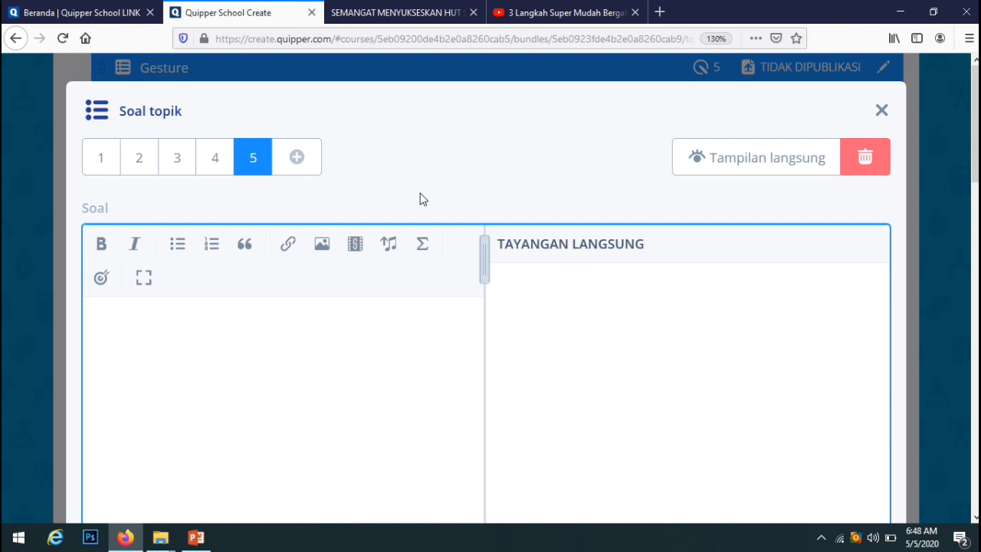
pyautogui.click(358, 245)
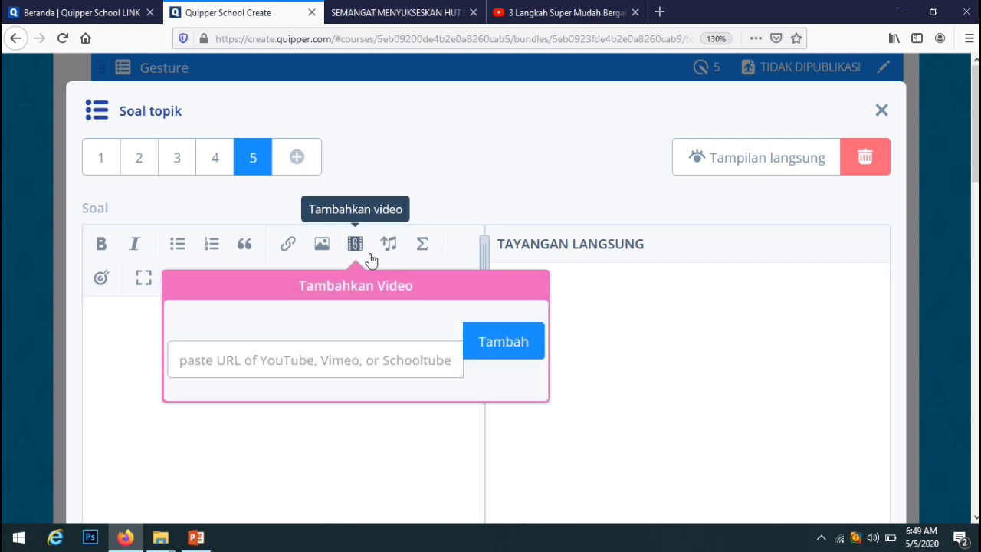
pyautogui.click(521, 342)
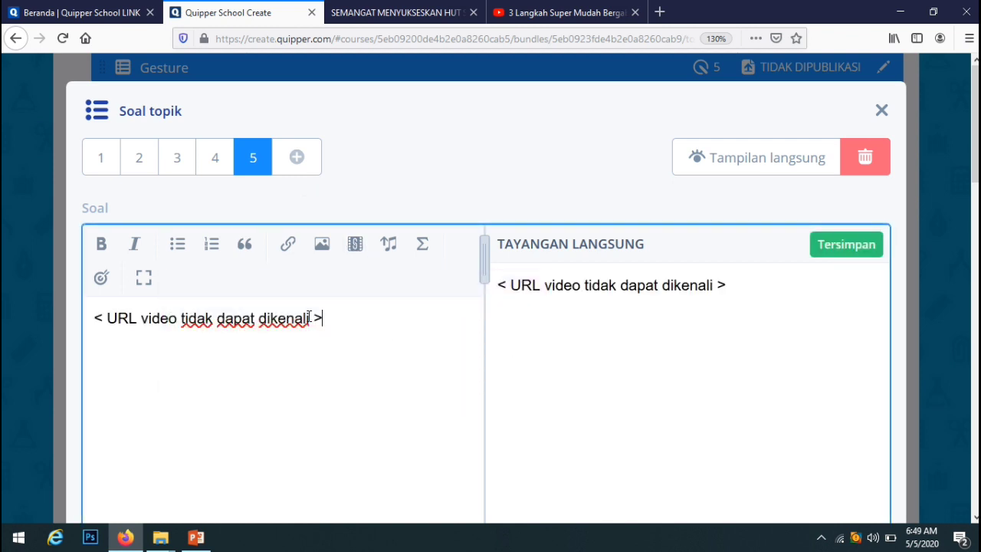
pyautogui.click(545, 12)
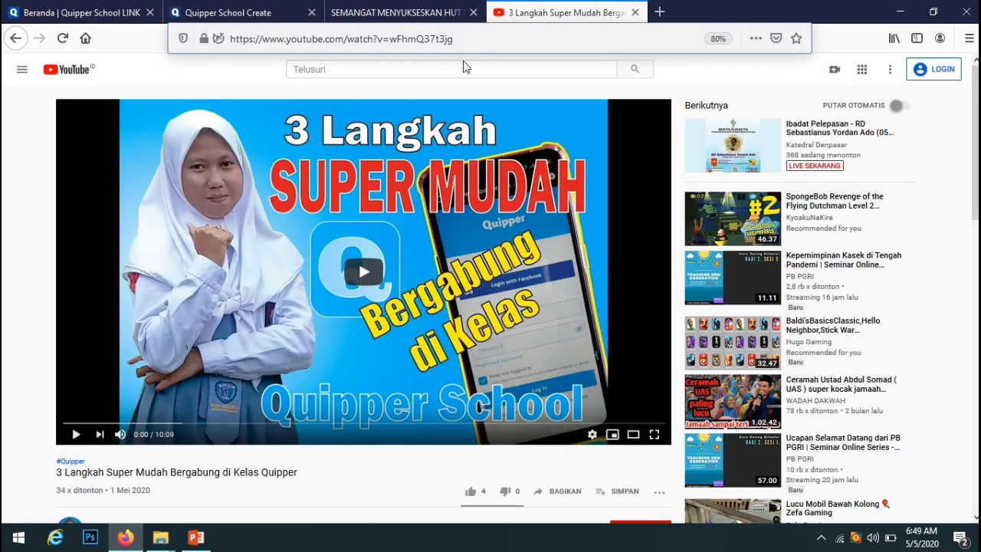
# - Copy the '3 Langkah Super Mudah Bergabung di Kelas Quipper' video URL from the address bar
pyautogui.click(446, 35)
pyautogui.hotkey('ctrl', 'c')
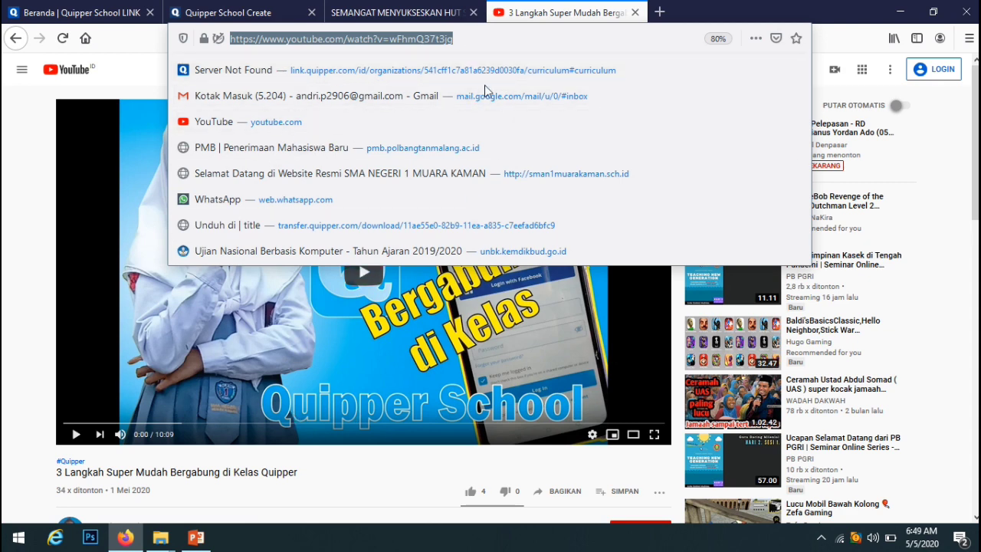
pyautogui.click(976, 217)
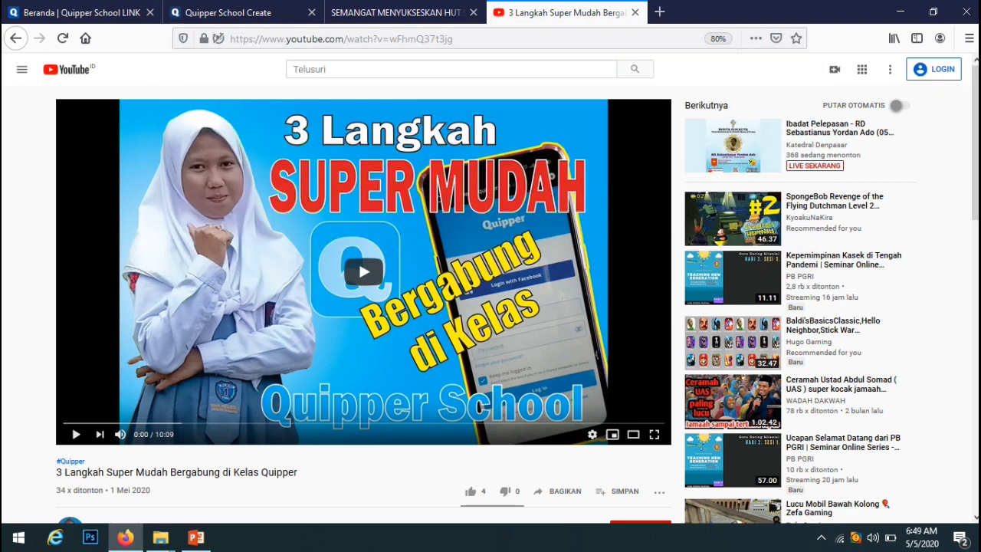
pyautogui.moveTo(976, 153); pyautogui.dragTo(976, 184)
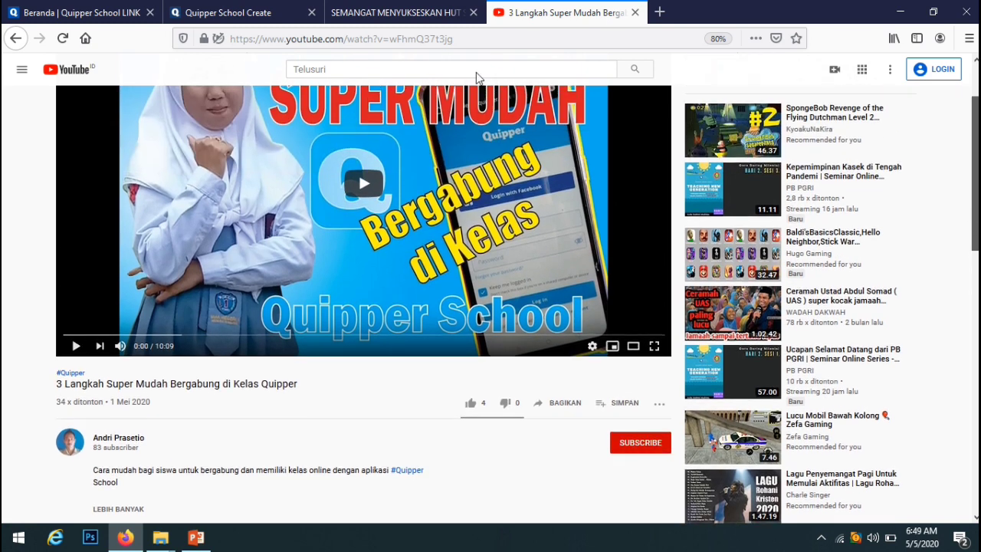
# - Replace question 5's '< URL video tidak dapat dikenali >' placeholder with the pasted YouTube link
pyautogui.click(277, 20)
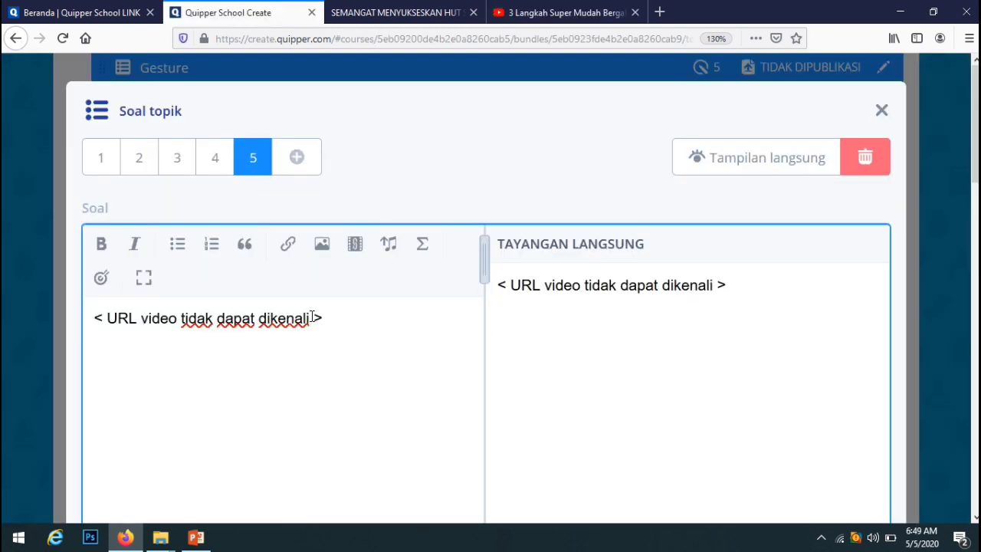
pyautogui.moveTo(316, 318); pyautogui.dragTo(104, 317)
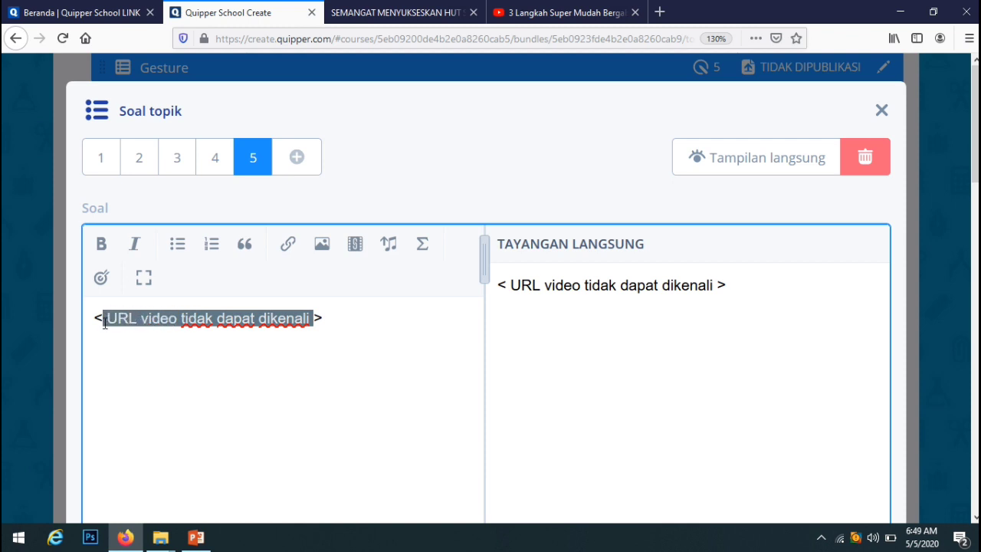
pyautogui.hotkey('ctrl', 'v')
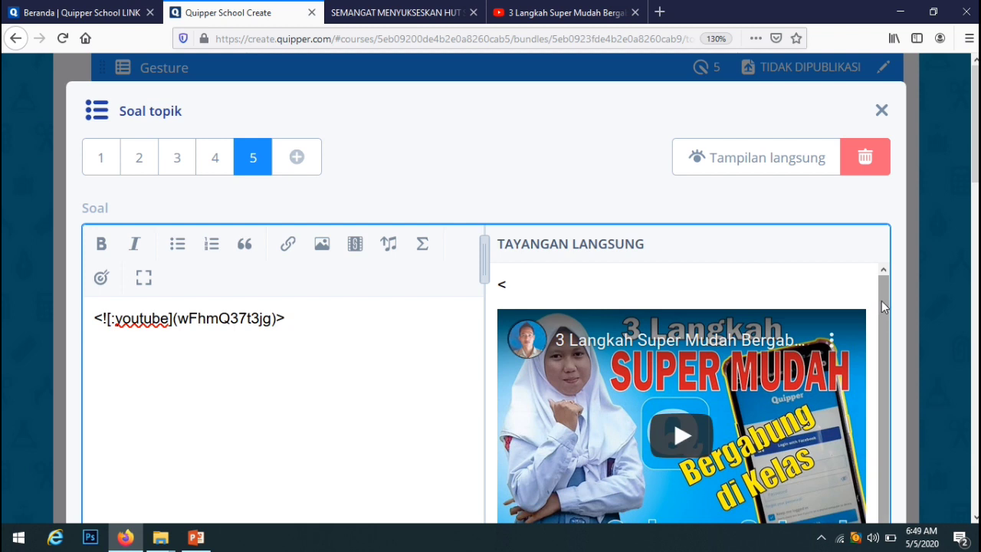
pyautogui.moveTo(884, 295)
pyautogui.mouseDown()
pyautogui.moveTo(881, 351)
pyautogui.moveTo(877, 306)
pyautogui.mouseUp()
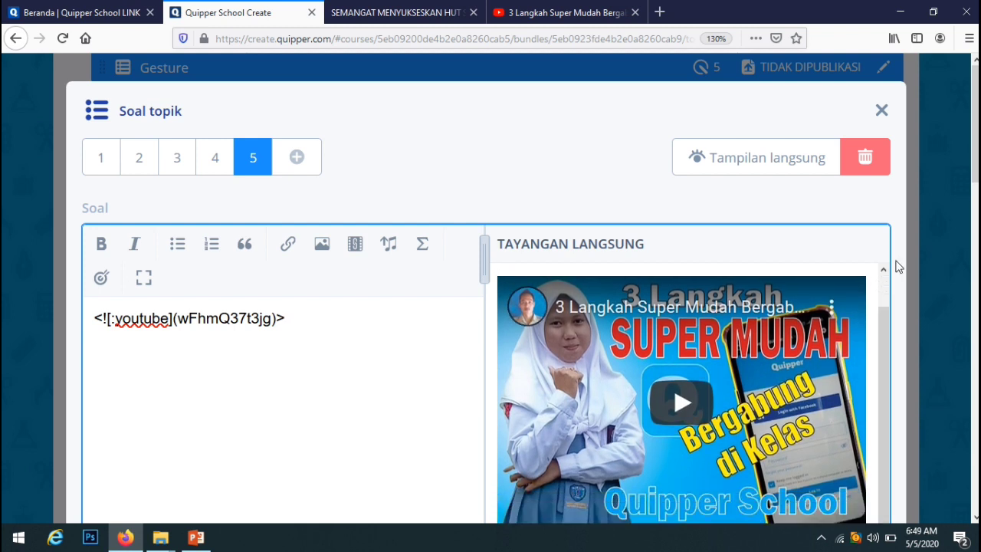
pyautogui.moveTo(977, 126); pyautogui.dragTo(973, 227)
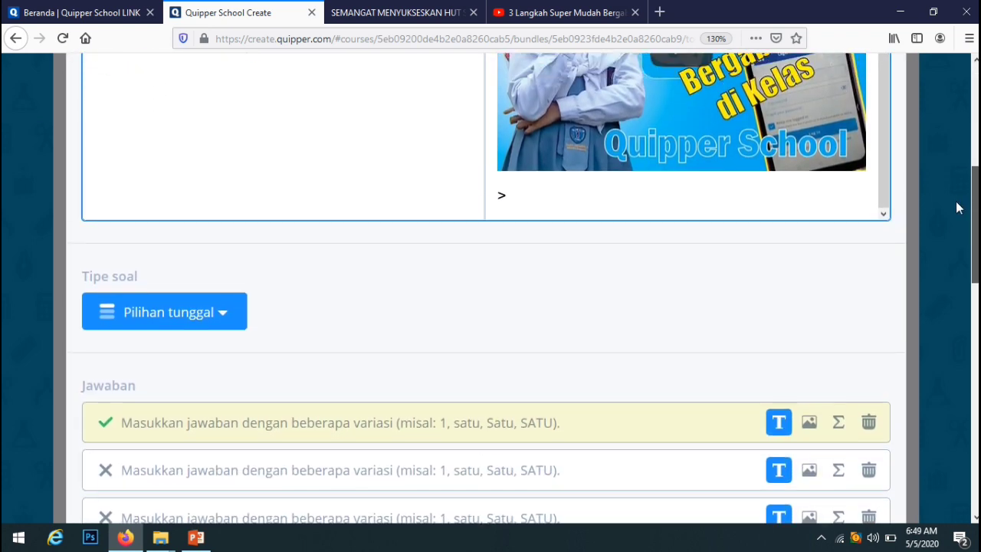
pyautogui.scroll(4, 956, 207)
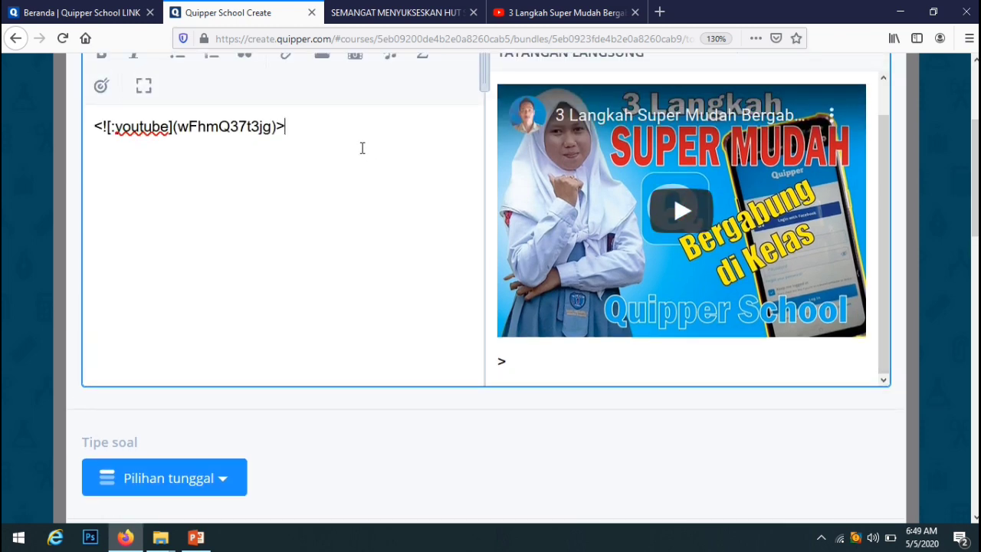
# - Type 'How many steps to join quipper School?' on a new line below the video and select it
pyautogui.press('Return')
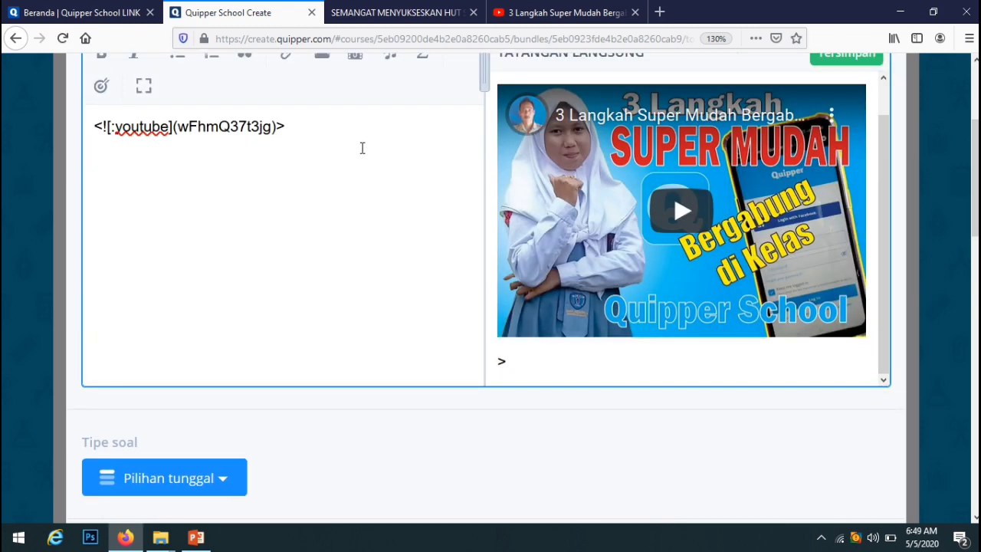
pyautogui.write('H')
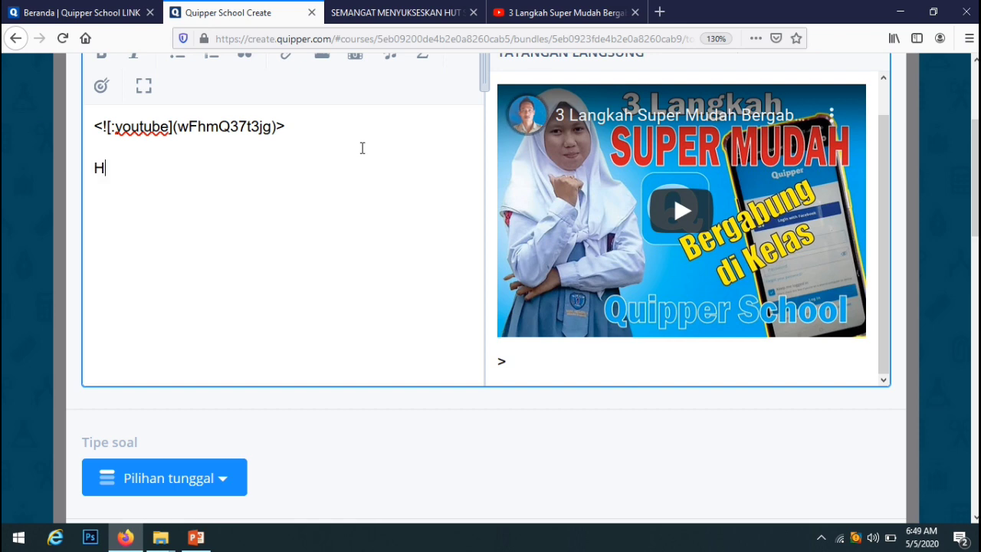
pyautogui.write('oew')
pyautogui.press('BackSpace')
pyautogui.press('BackSpace')
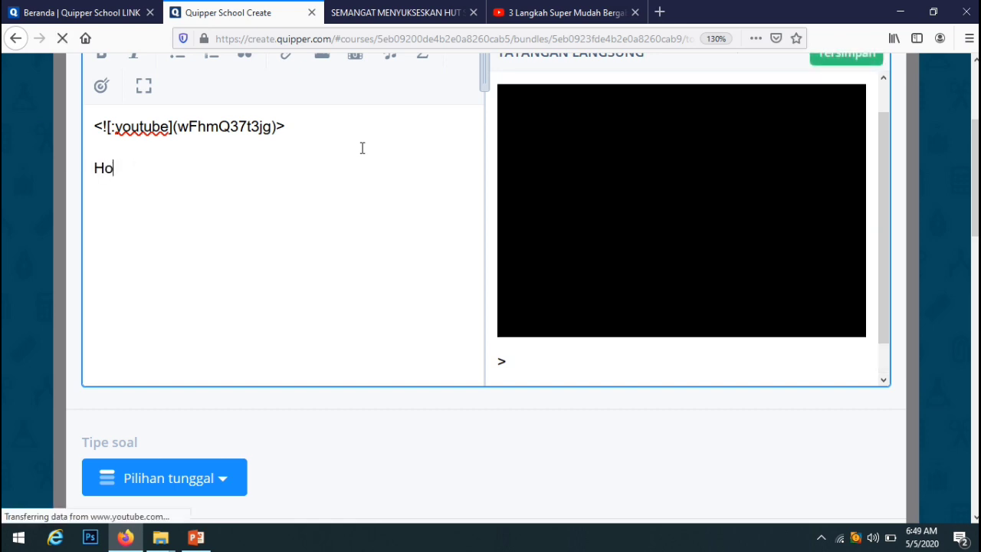
pyautogui.write('w ma')
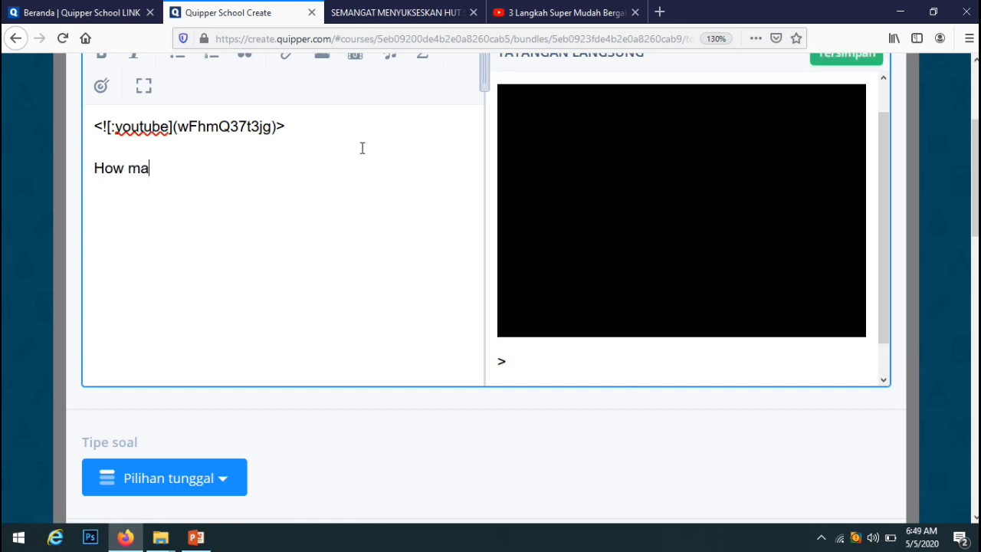
pyautogui.write('ny stap')
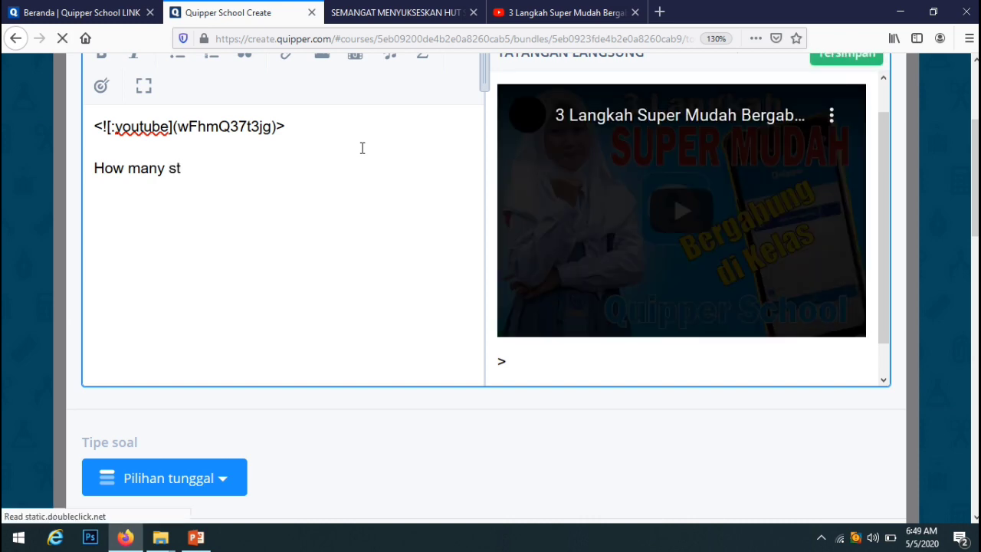
pyautogui.press('BackSpace')
pyautogui.press('BackSpace')
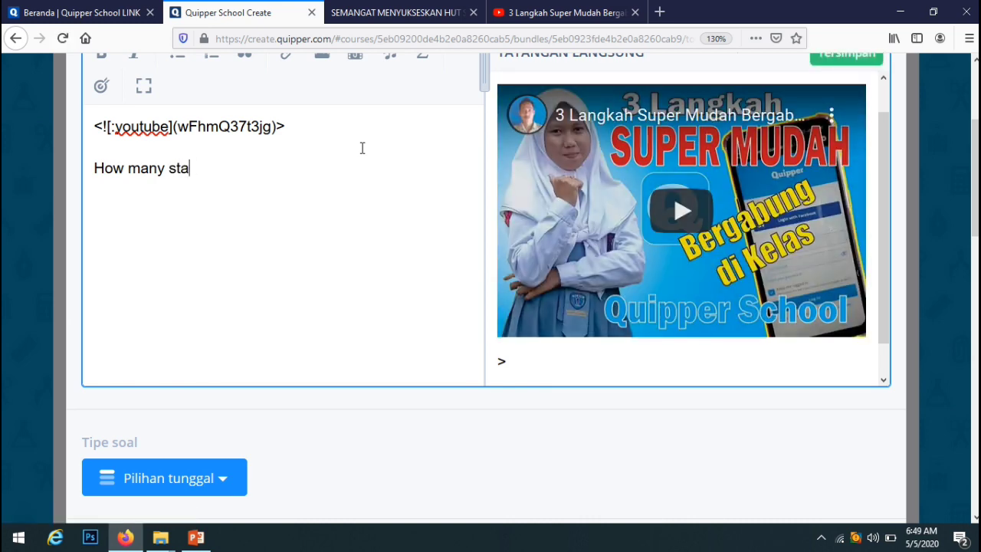
pyautogui.write('eps ')
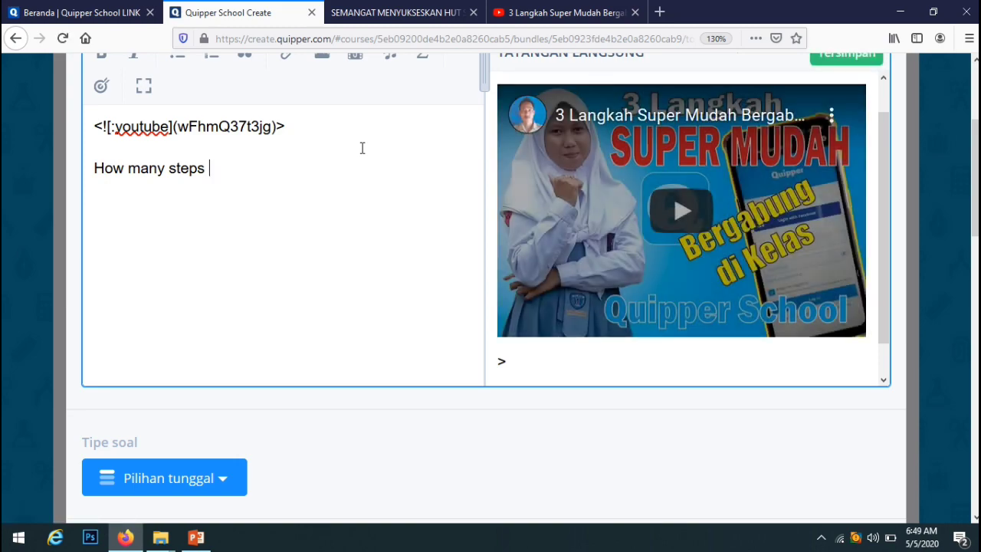
pyautogui.write('to join')
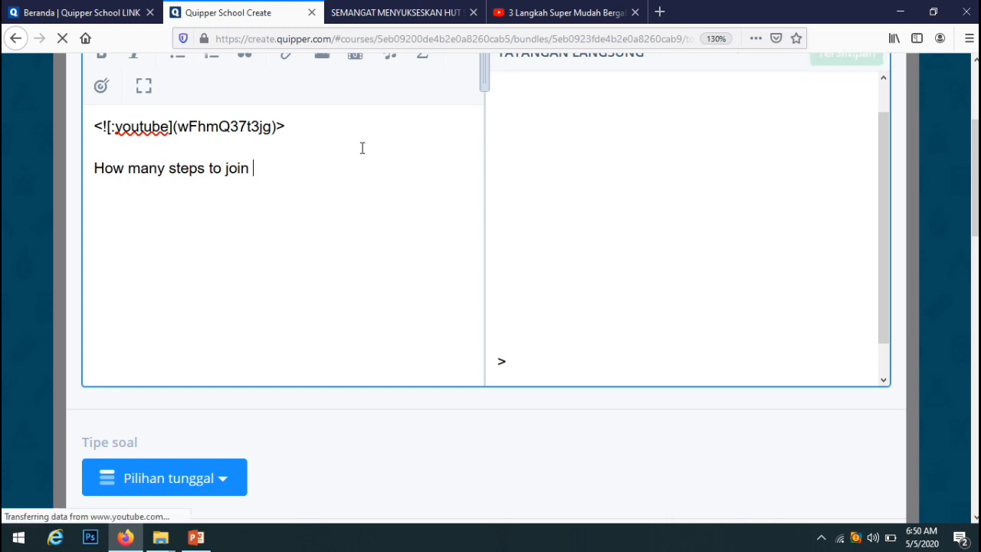
pyautogui.write('qu')
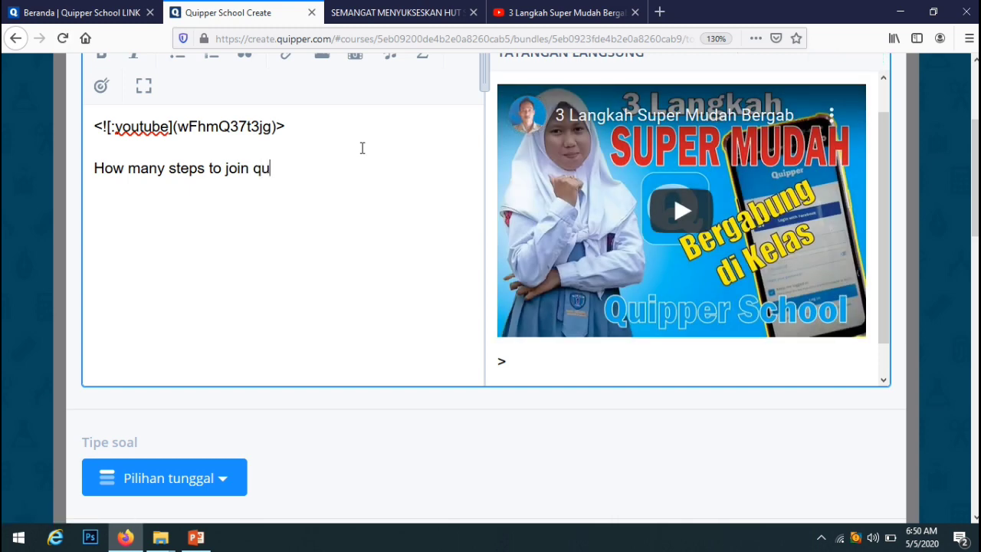
pyautogui.write('ipper')
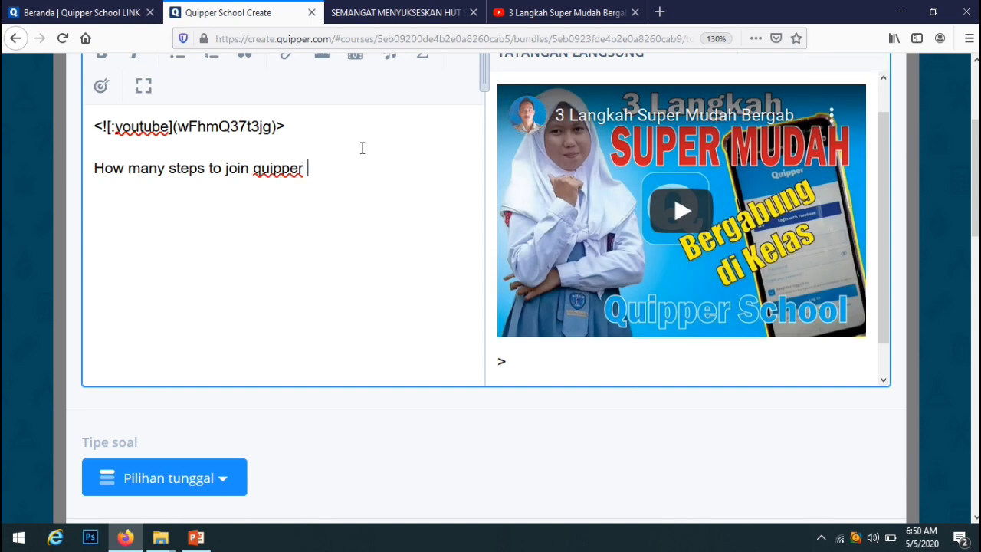
pyautogui.write(' School?')
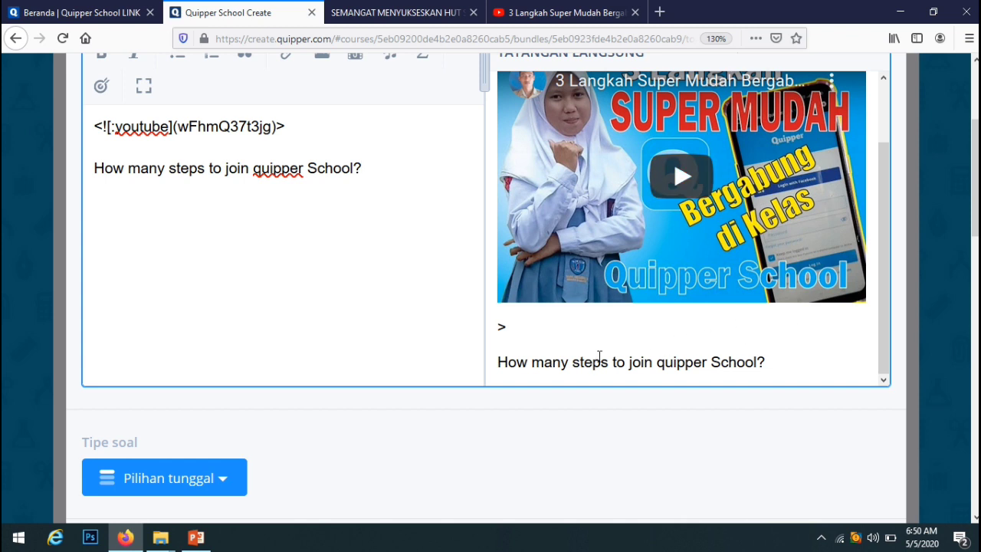
pyautogui.moveTo(376, 160); pyautogui.dragTo(80, 160)
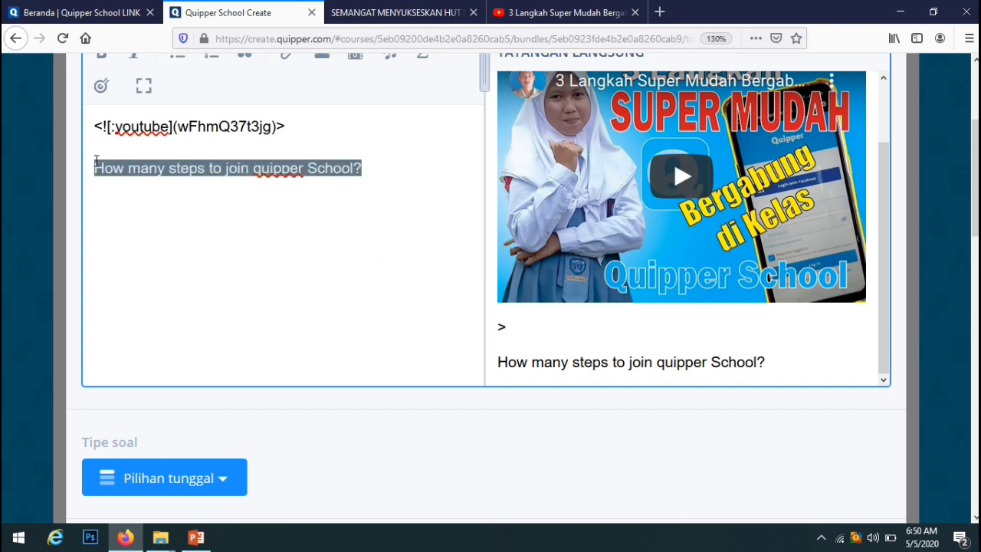
pyautogui.scroll(1, 162, 102)
pyautogui.scroll(3, 161, 102)
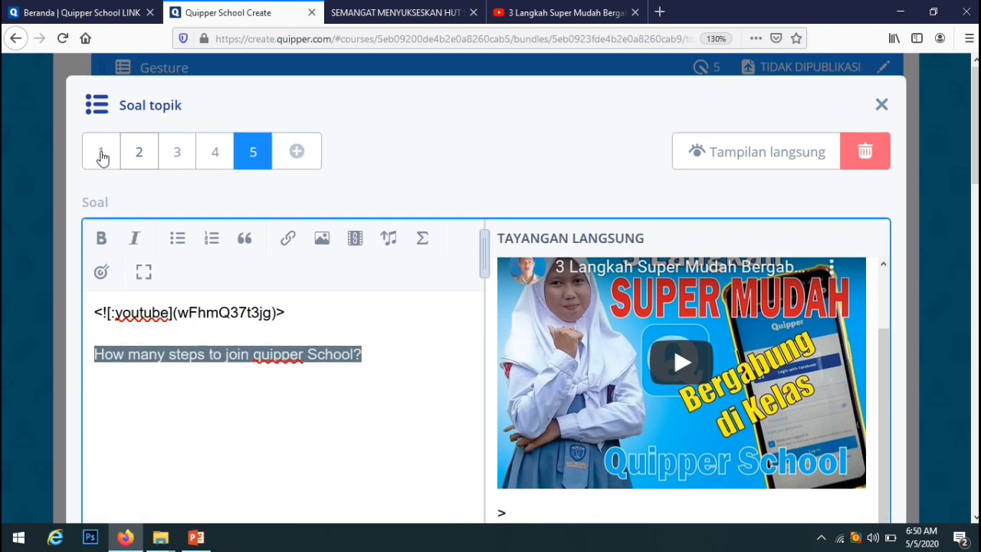
# - Make 'How many steps to join quipper School?' bold italic, then open the question-type list
pyautogui.click(101, 244)
pyautogui.click(138, 245)
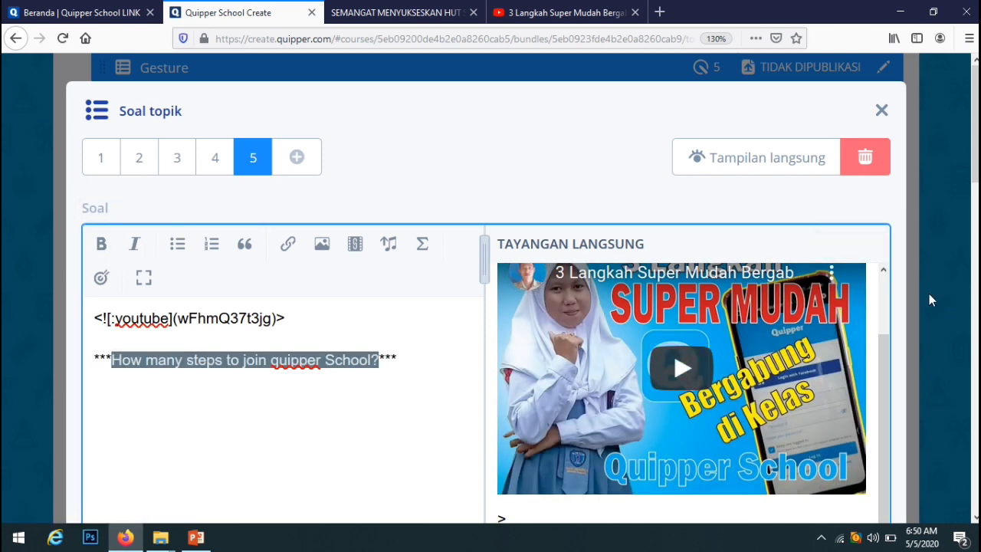
pyautogui.scroll(-3, 973, 226)
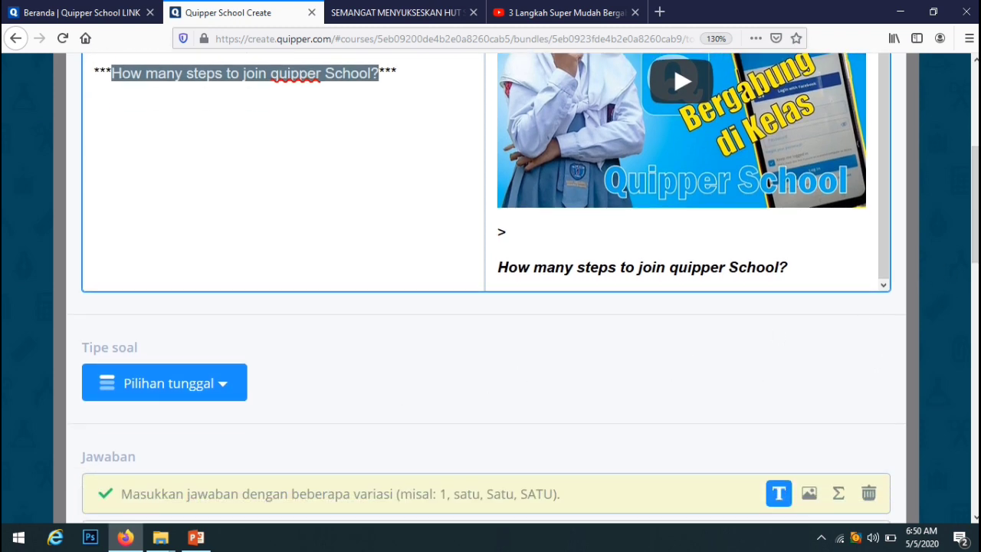
pyautogui.scroll(-2, 975, 230)
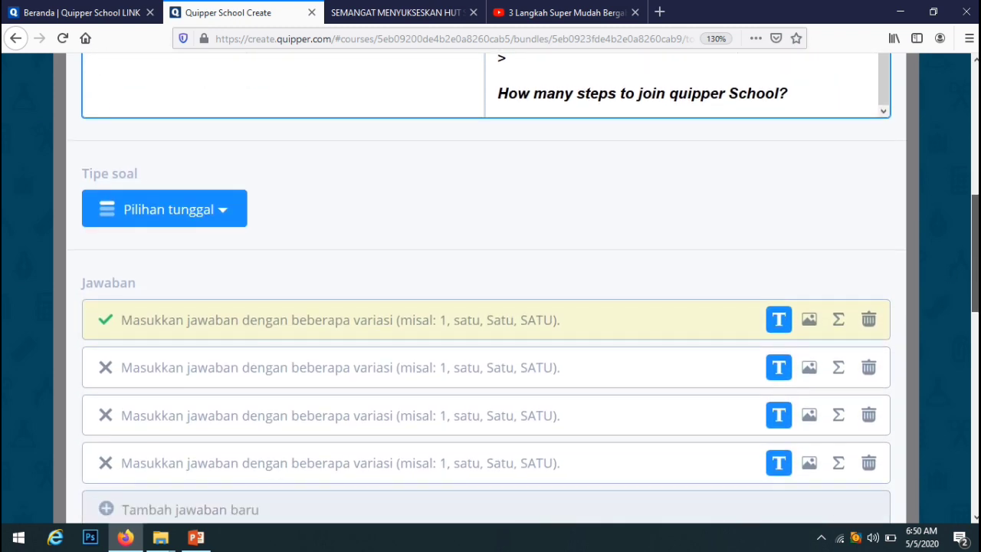
pyautogui.scroll(-1, 975, 230)
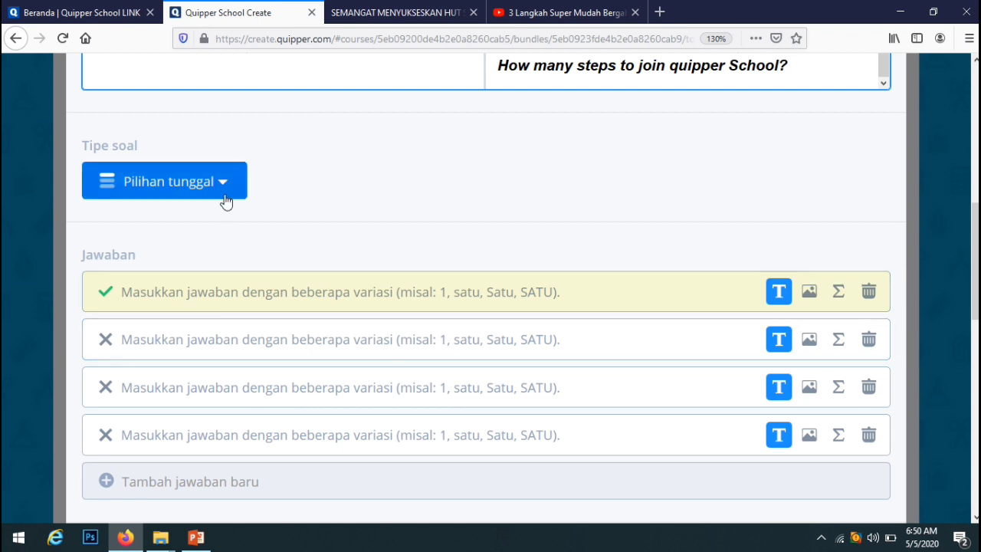
pyautogui.click(223, 190)
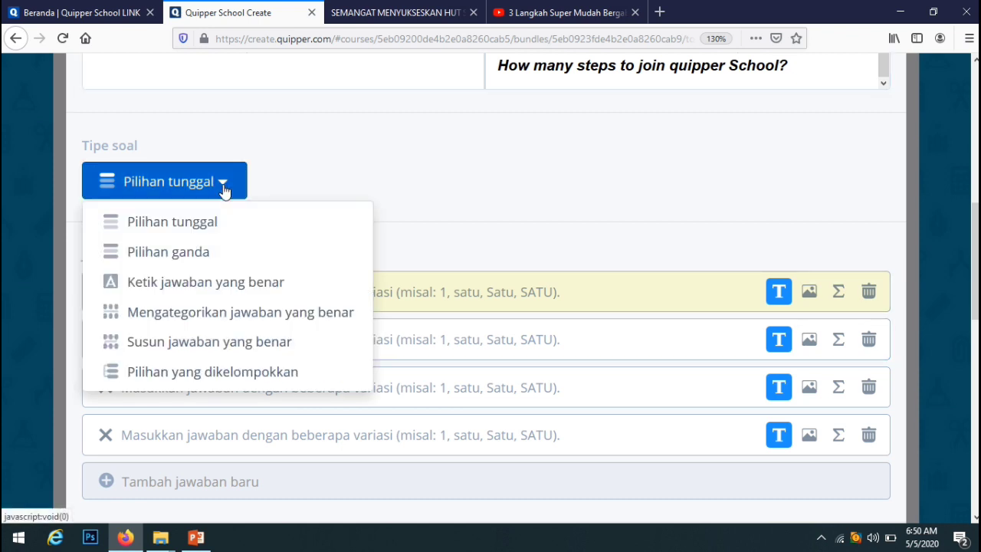
# - Make question 5 a 'Ketik jawaban yang benar' question accepting the answers 3 and Three
pyautogui.click(193, 289)
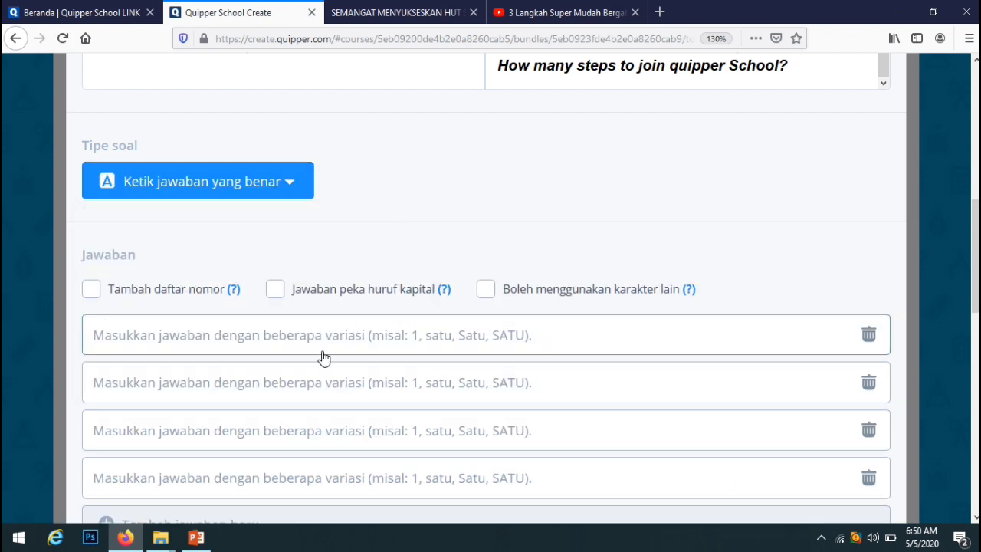
pyautogui.write('3')
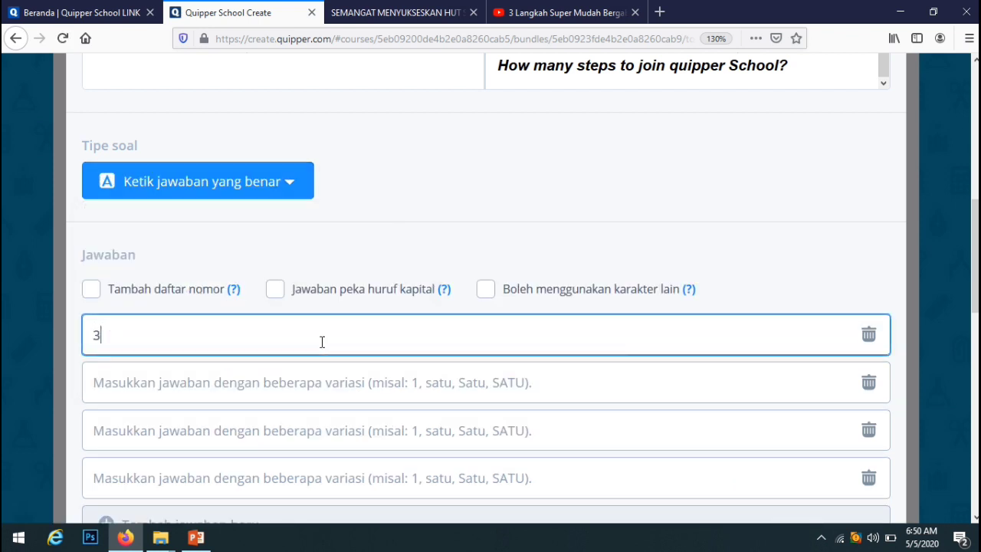
pyautogui.press('Tab')
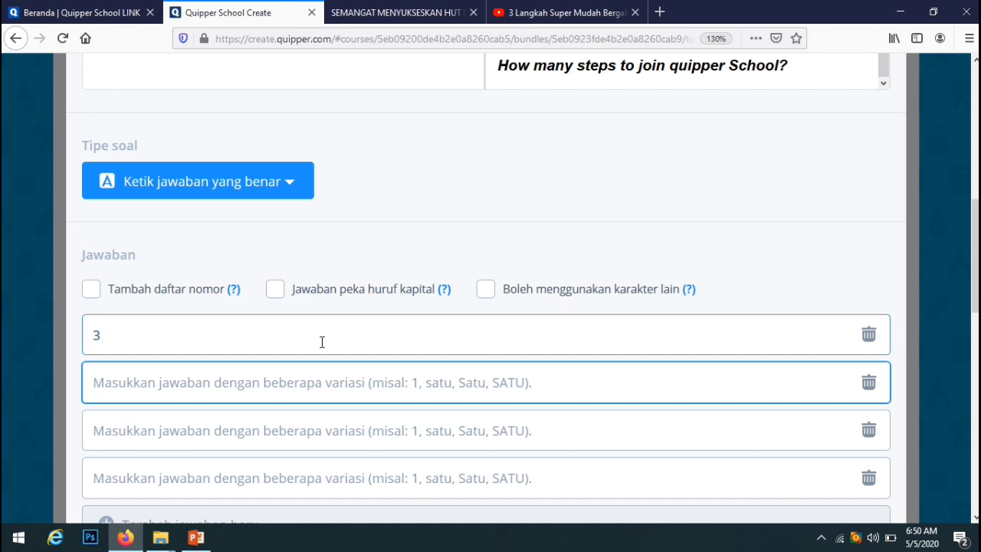
pyautogui.write('t')
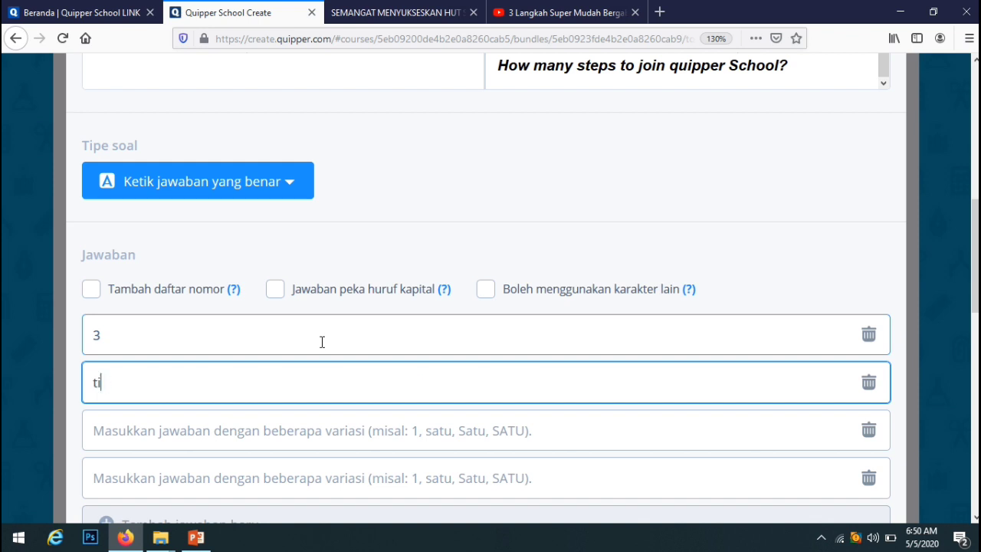
pyautogui.press('BackSpace')
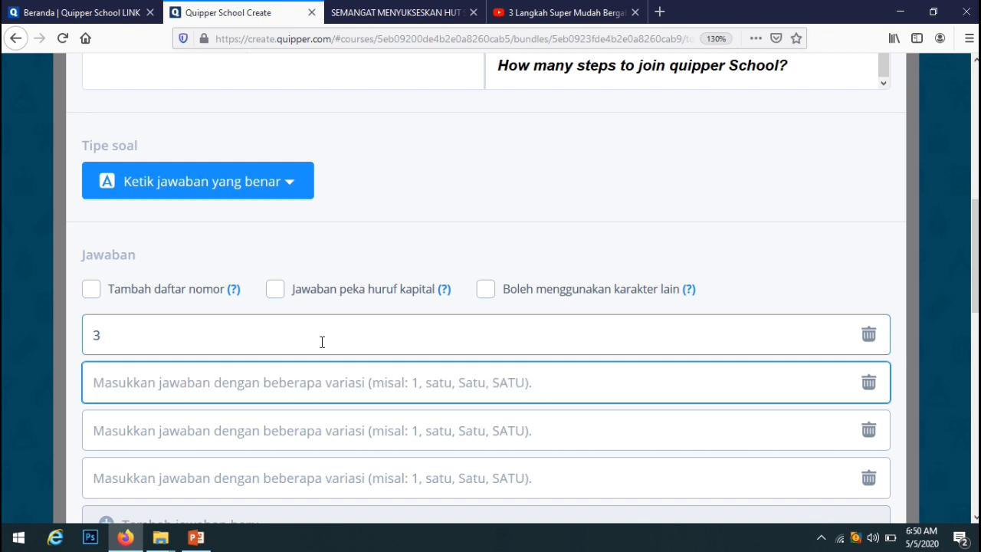
pyautogui.write('Three')
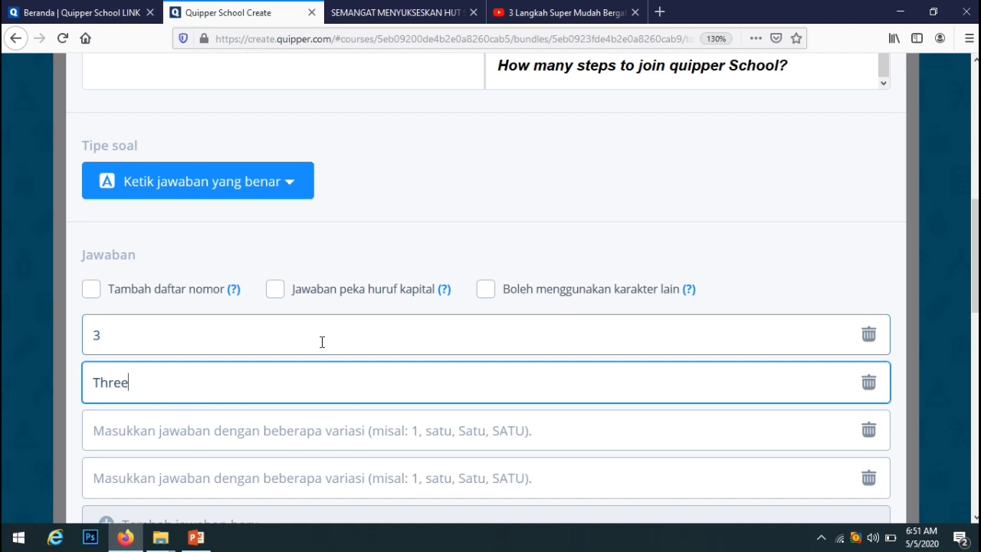
pyautogui.scroll(8, 322, 342)
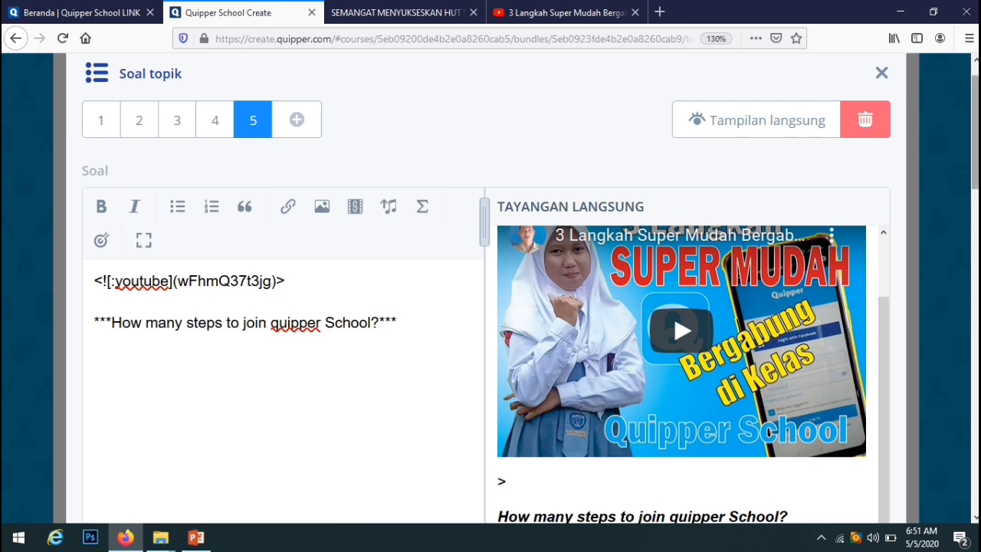
pyautogui.moveTo(977, 153); pyautogui.dragTo(972, 394)
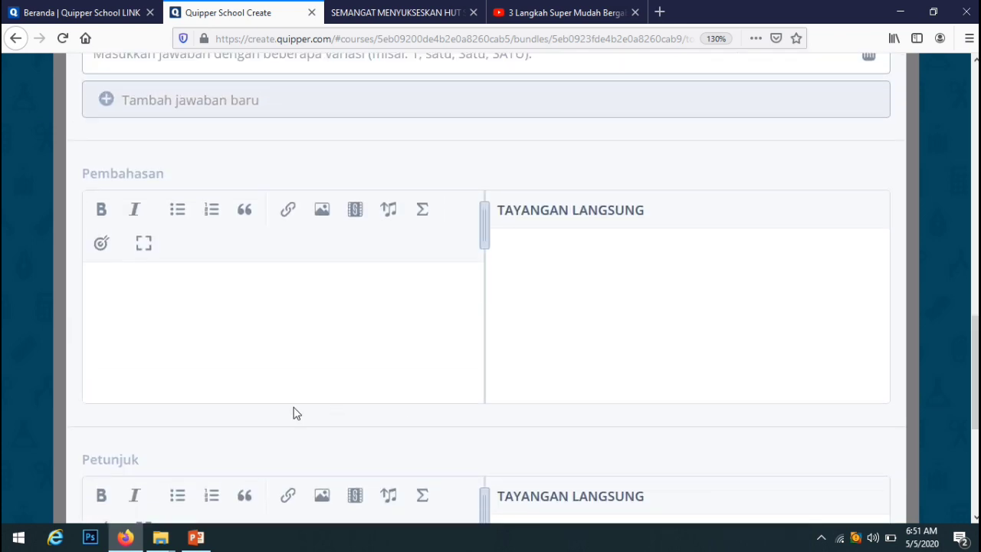
# - Write 'there are 3 steps easy to join in quipper school' in the Pembahasan editor
pyautogui.click(226, 284)
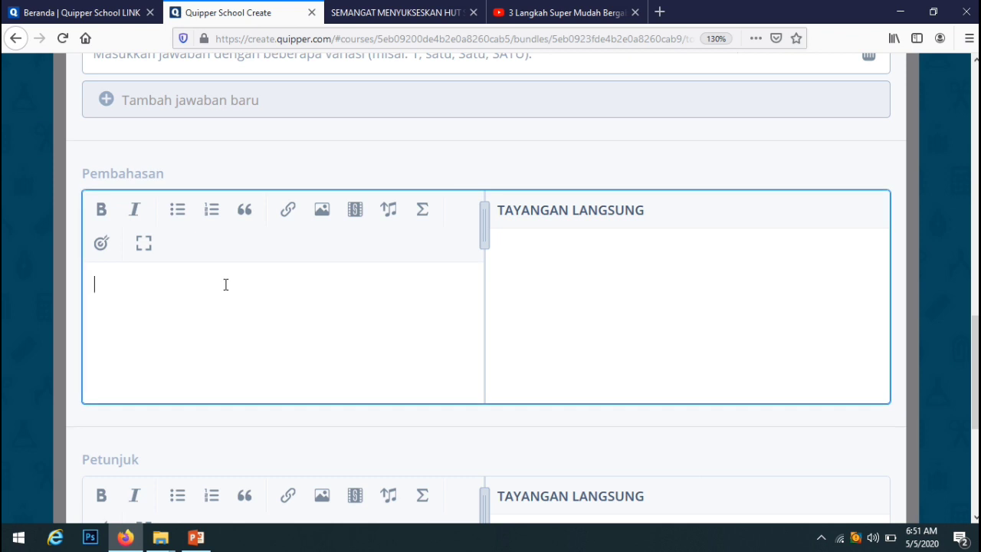
pyautogui.write('there are 3')
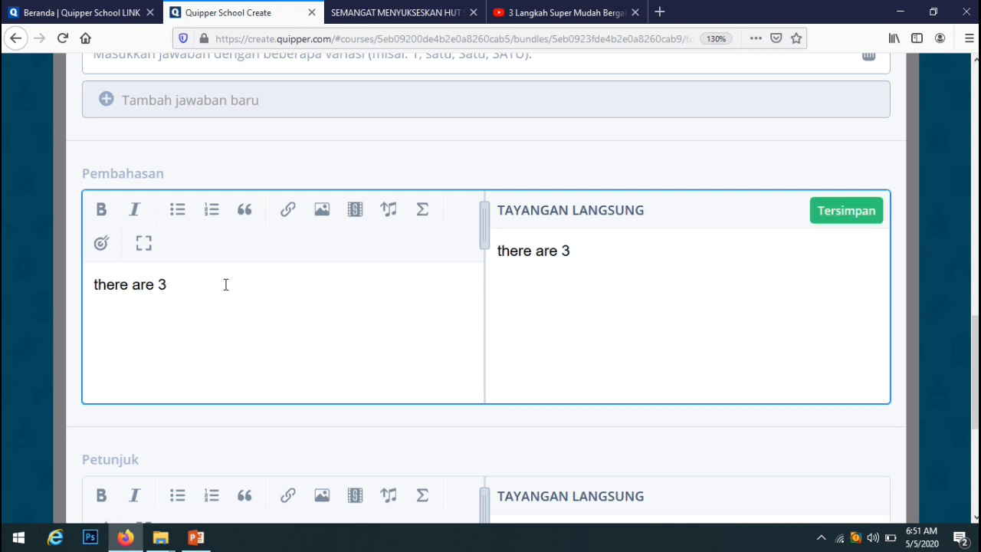
pyautogui.write(' steps')
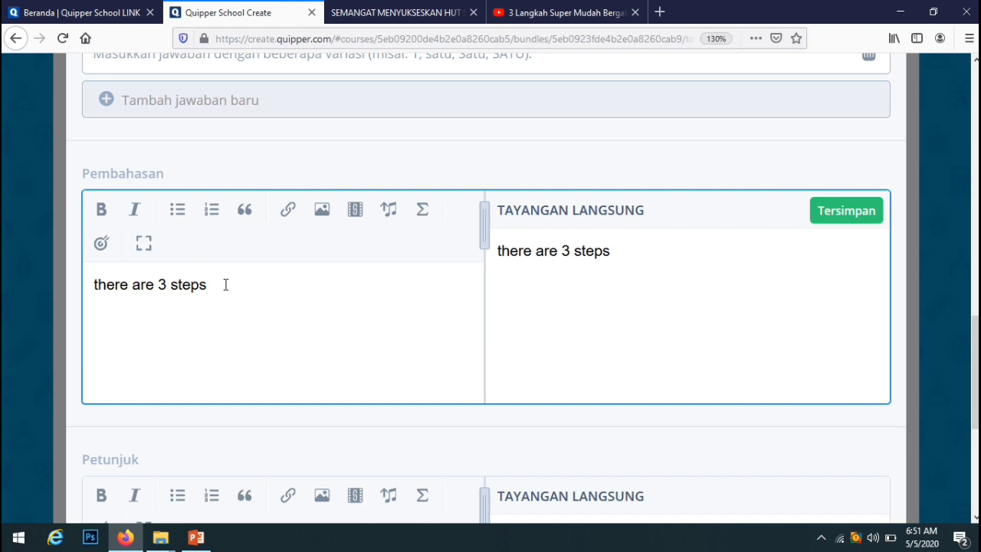
pyautogui.write(' easy ')
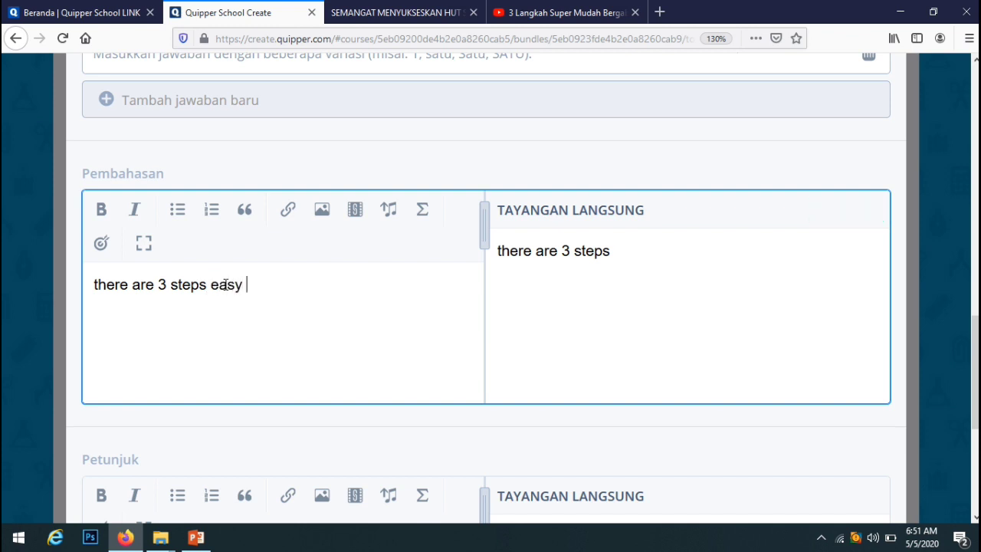
pyautogui.write('to join ')
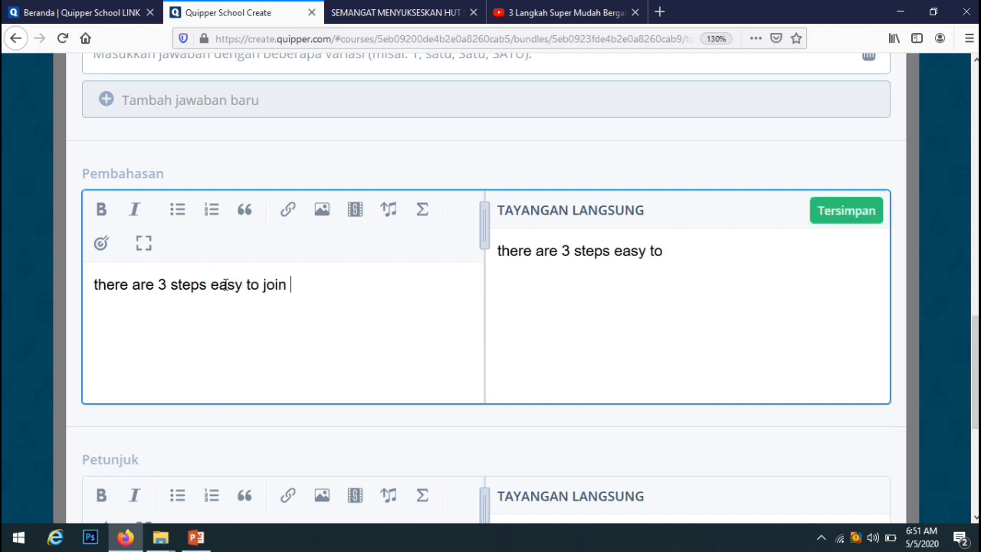
pyautogui.write('in qui')
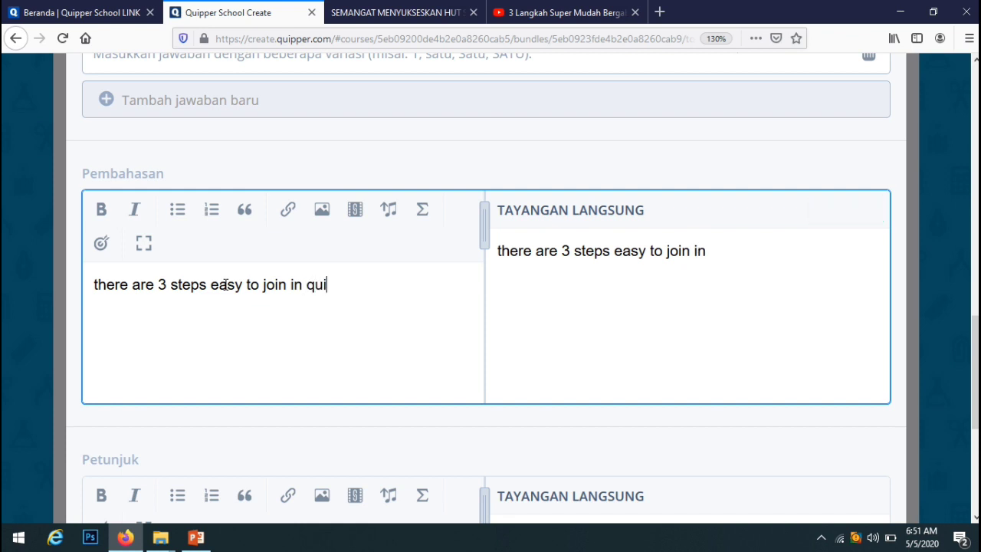
pyautogui.write('pper sc')
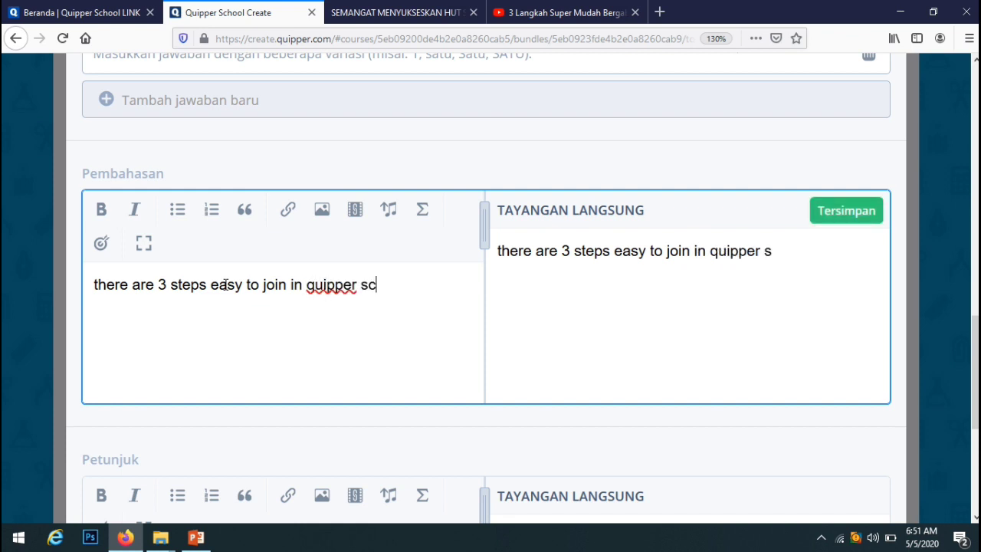
pyautogui.write('hool')
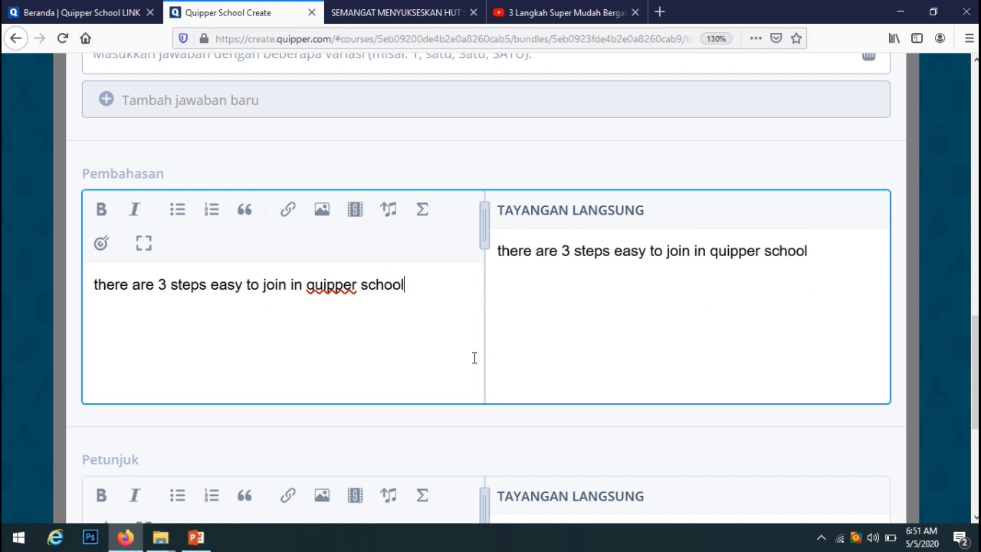
pyautogui.scroll(-5, 554, 320)
# - Close the question editor, then open and cancel the Unggah PDF/Powerpoint dialog
pyautogui.click(490, 481)
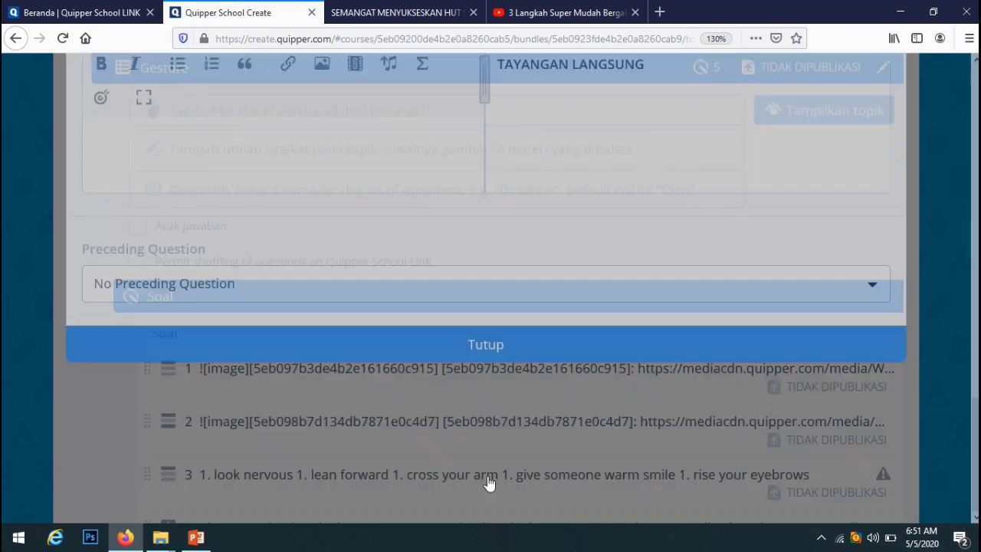
pyautogui.moveTo(973, 292); pyautogui.dragTo(950, 172)
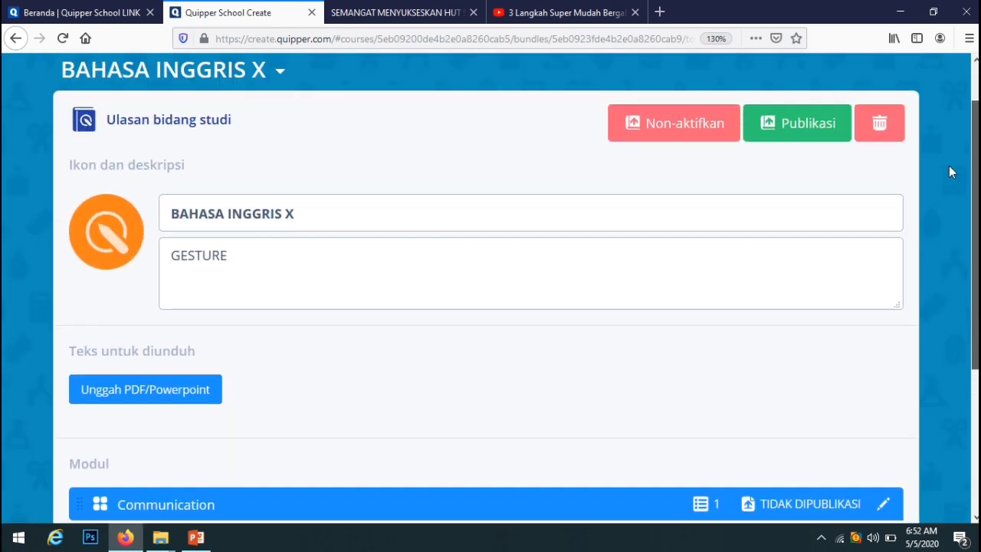
pyautogui.click(167, 394)
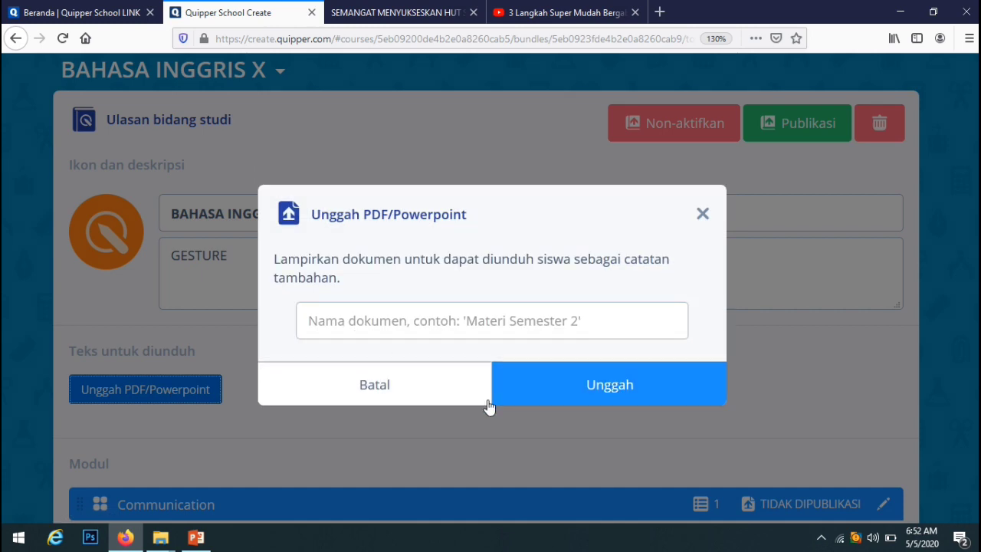
pyautogui.click(704, 220)
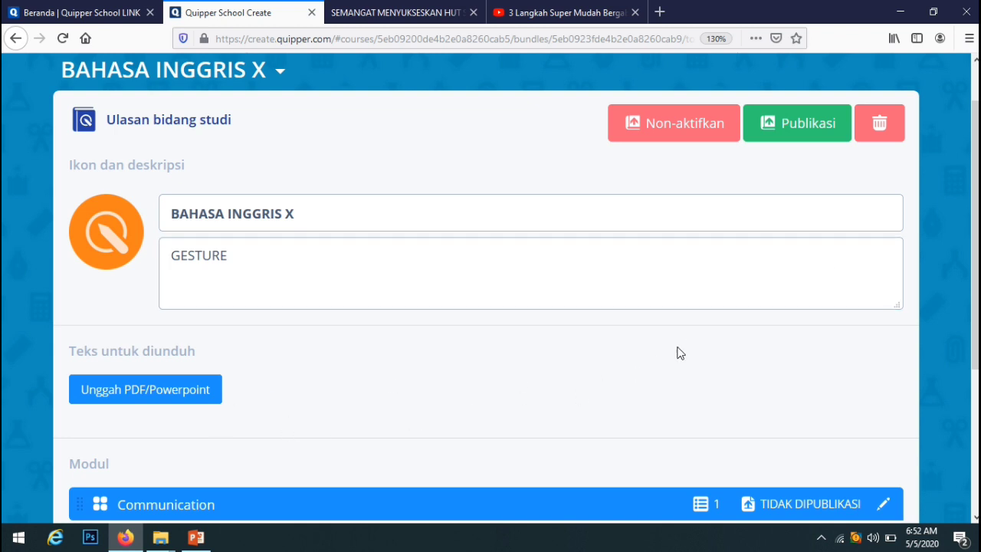
# - Adjust the page zoom and open the Publikasi panel for BAHASA INGGRIS X
pyautogui.scroll(1, 975, 235)
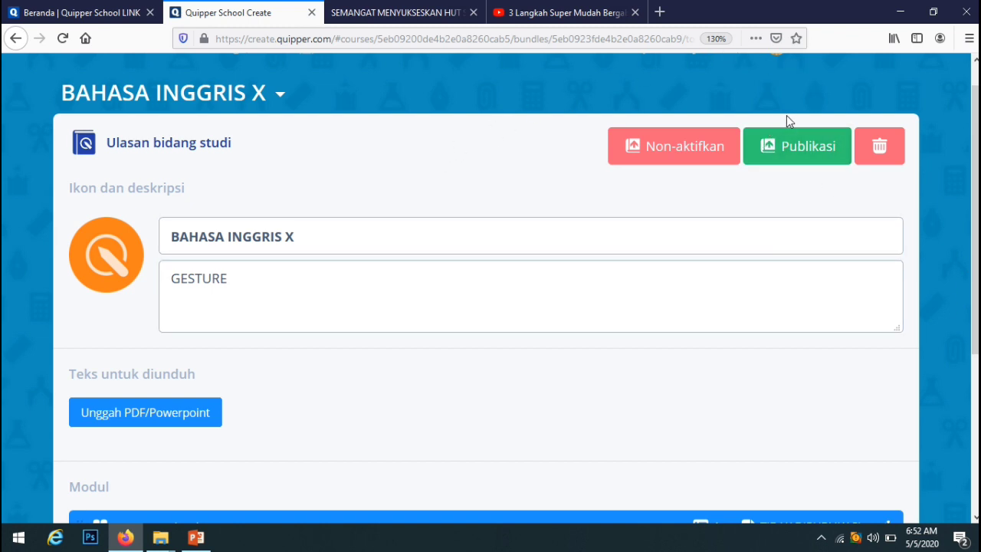
pyautogui.hotkey('ctrl', '+')
pyautogui.hotkey('ctrl', '+')
pyautogui.hotkey('ctrl', '+')
pyautogui.hotkey('ctrl', '+')
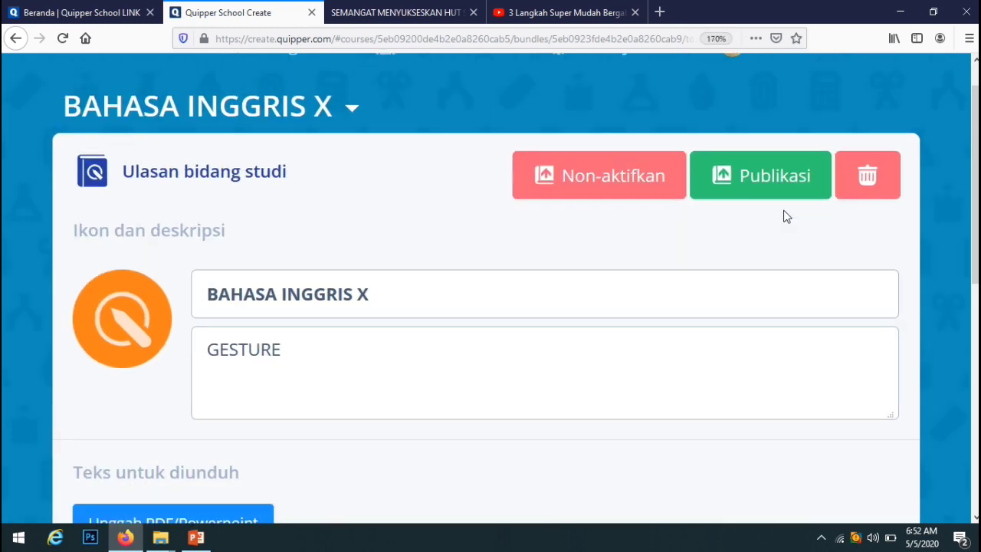
pyautogui.hotkey('ctrl', '+')
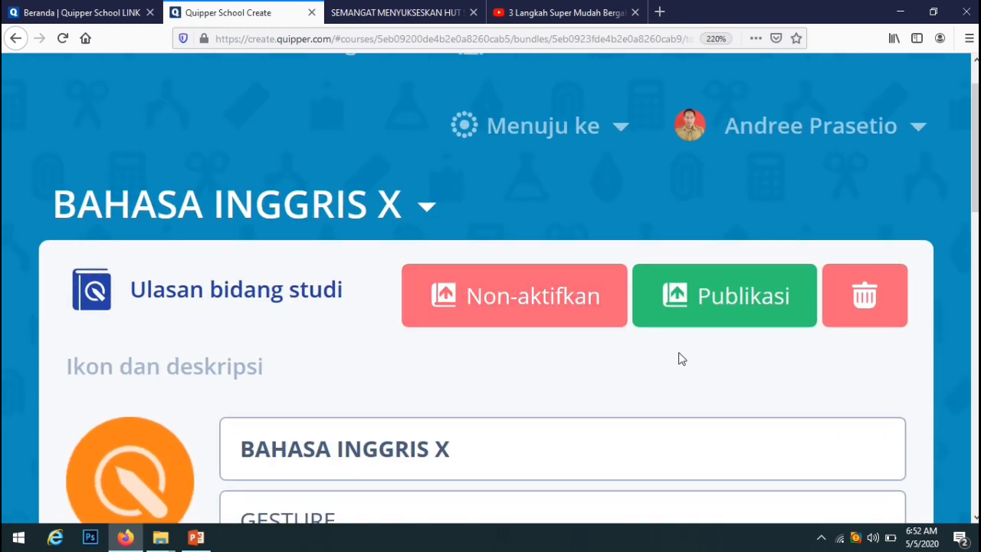
pyautogui.scroll(-5, 712, 202)
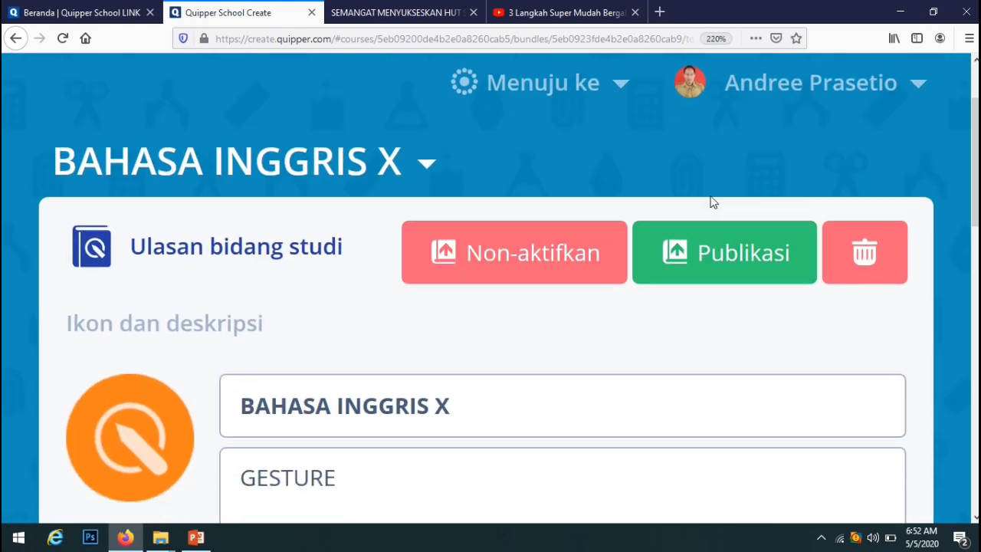
pyautogui.click(712, 201)
pyautogui.scroll(4, 712, 202)
pyautogui.hotkey('ctrl', '-')
pyautogui.hotkey('ctrl', '-')
pyautogui.hotkey('ctrl', '-')
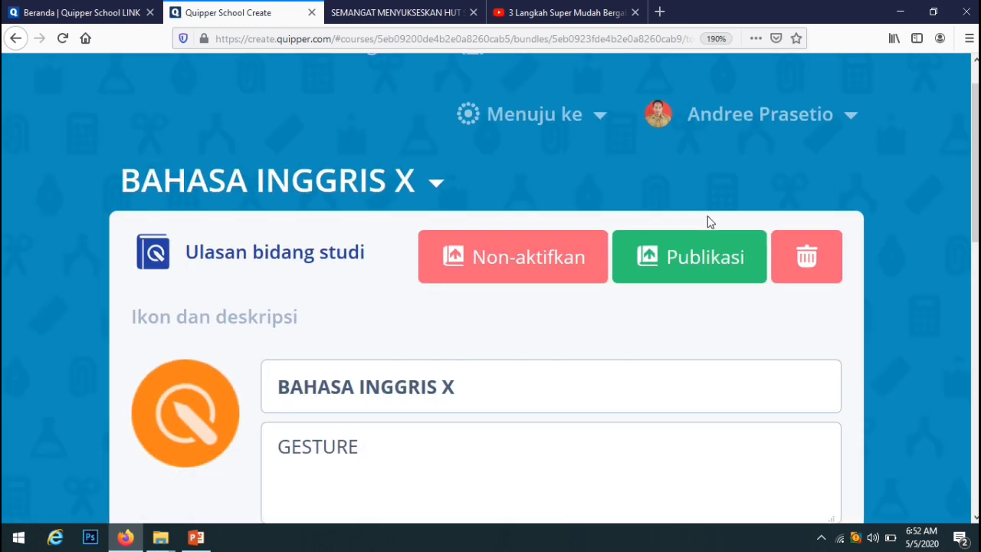
pyautogui.click(698, 279)
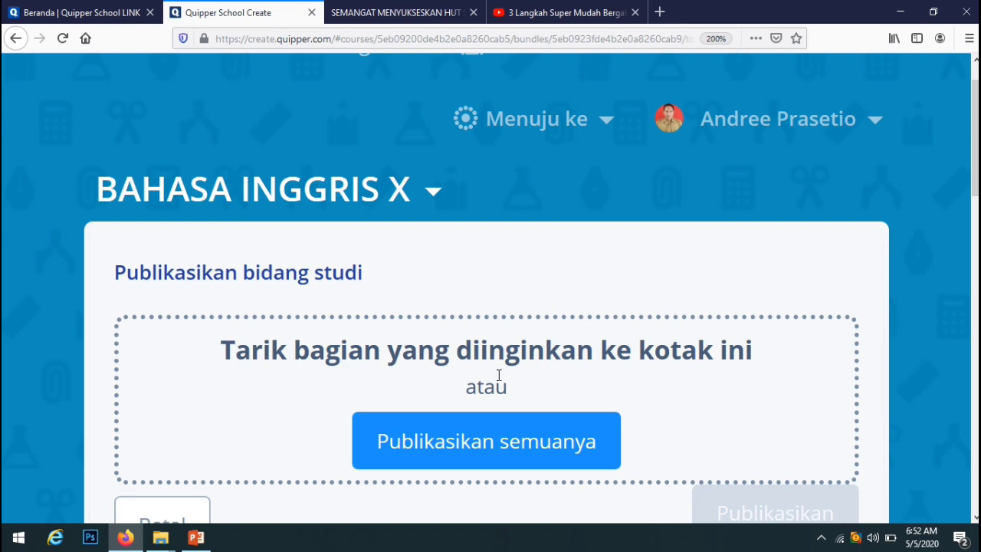
# - Drag the Communication module into the 'Tarik bagian yang diinginkan ke kotak ini' box
pyautogui.scroll(-3, 555, 396)
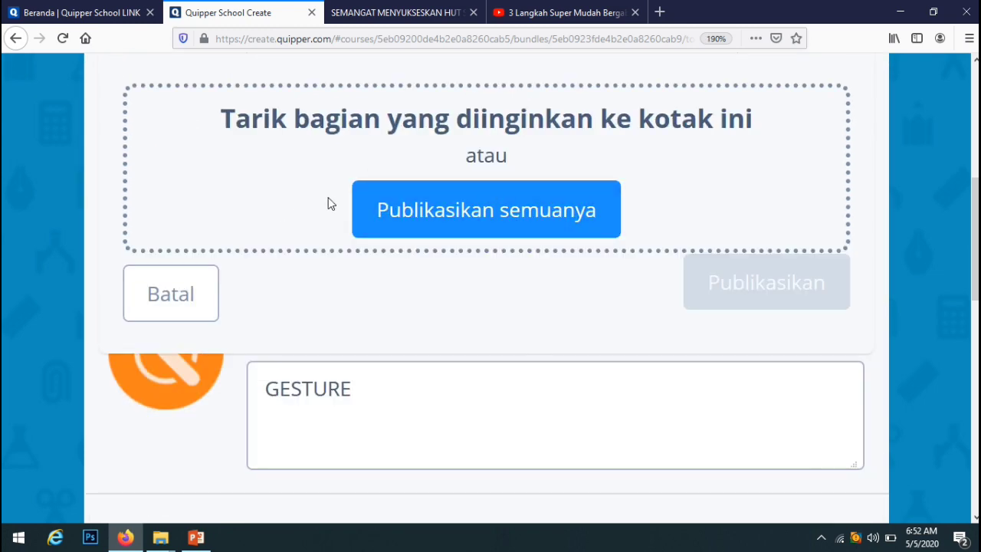
pyautogui.hotkey('ctrl', '-')
pyautogui.hotkey('ctrl', '-')
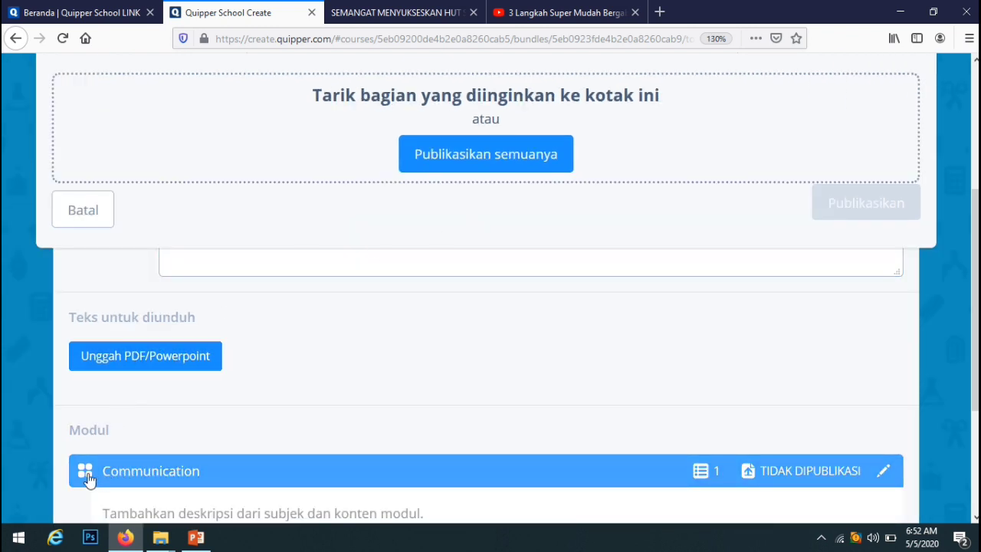
pyautogui.moveTo(86, 478); pyautogui.dragTo(430, 105)
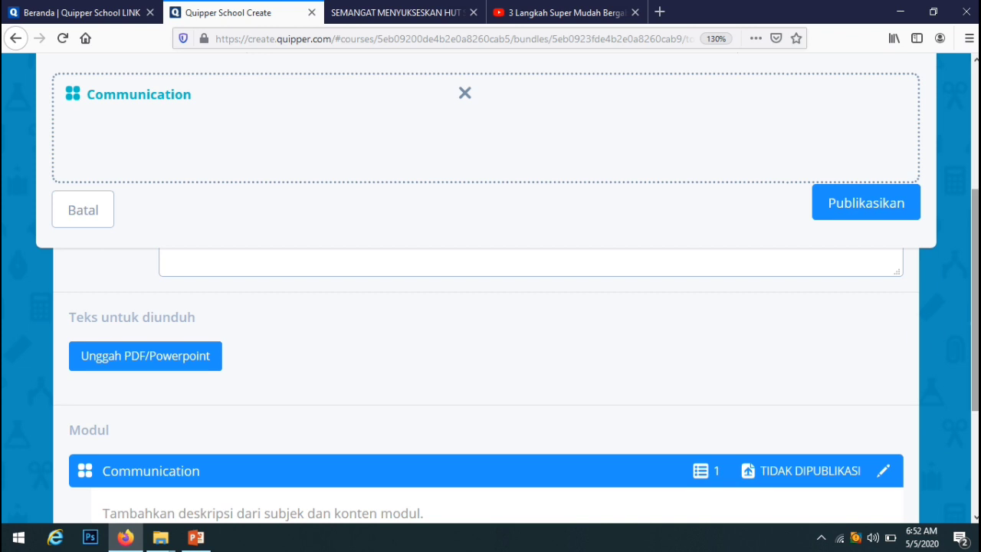
pyautogui.scroll(3, 296, 256)
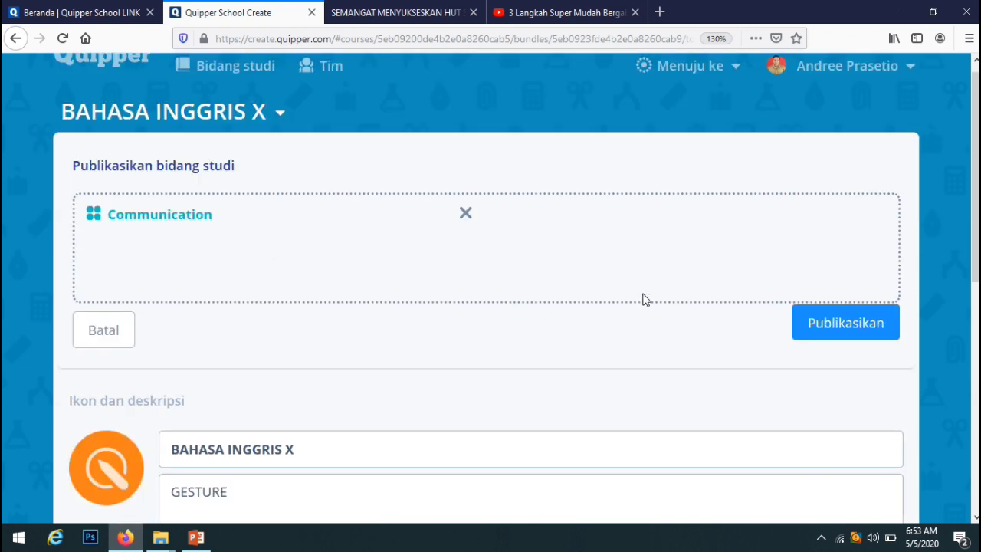
# - Publish the valid parts of BAHASA INGGRIS X, close the confirmation, and go to Bidang studi
pyautogui.click(847, 325)
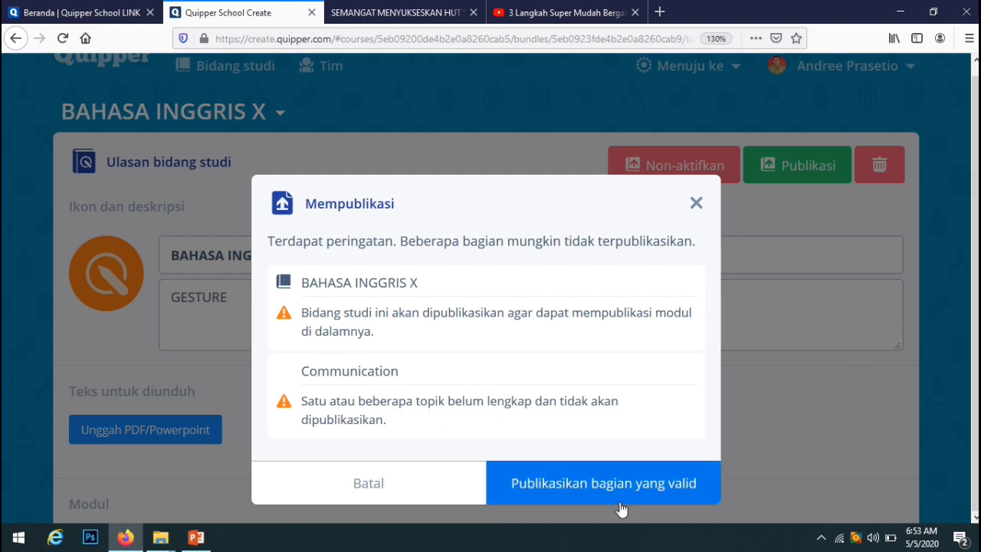
pyautogui.click(580, 487)
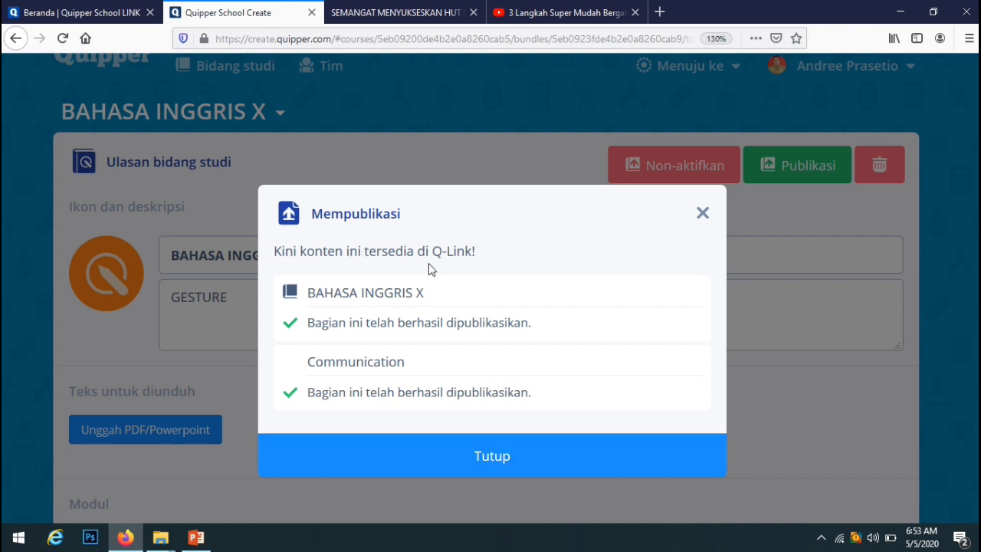
pyautogui.click(479, 460)
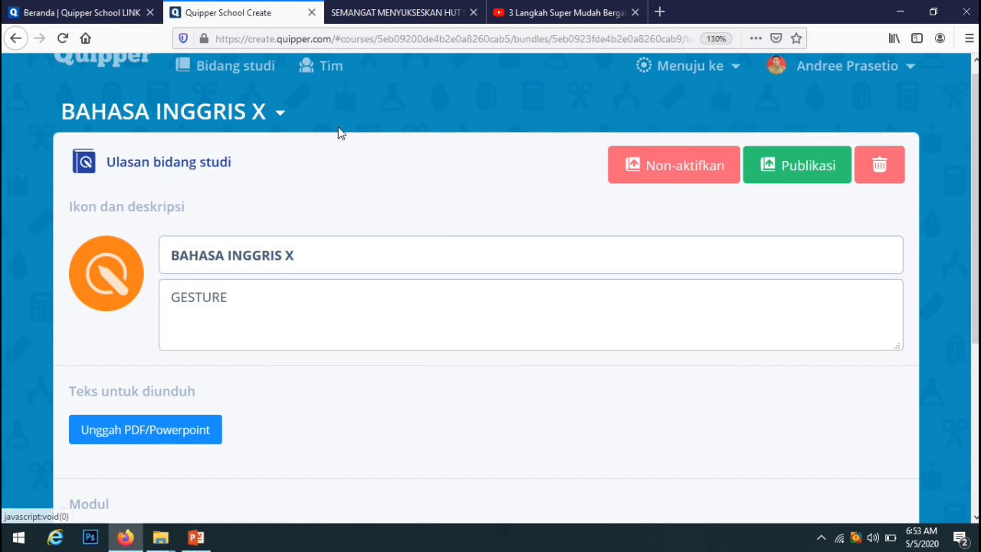
pyautogui.click(227, 78)
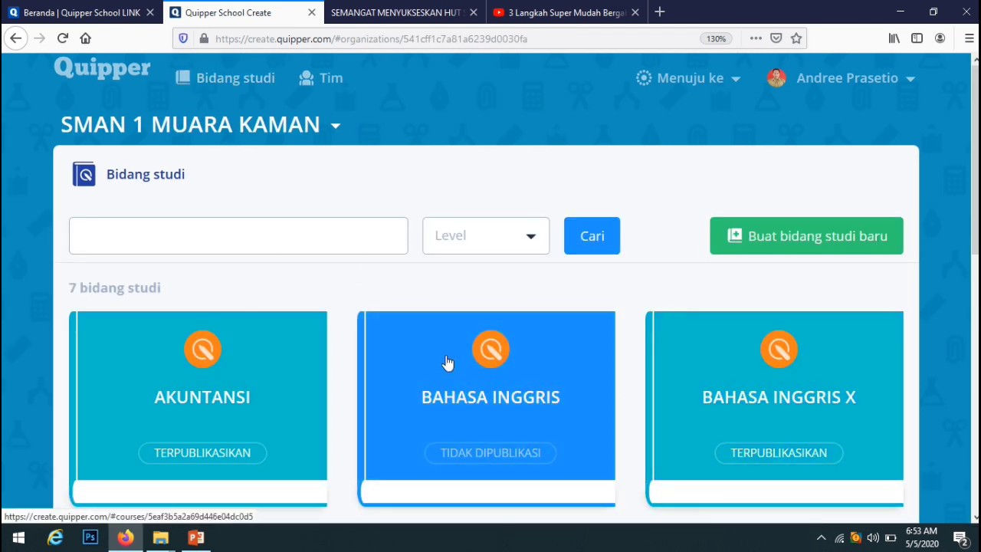
# - Change the BAHASA INGGRIS X course icon to the atom icon, then return to Bidang studi
pyautogui.scroll(-4, 933, 207)
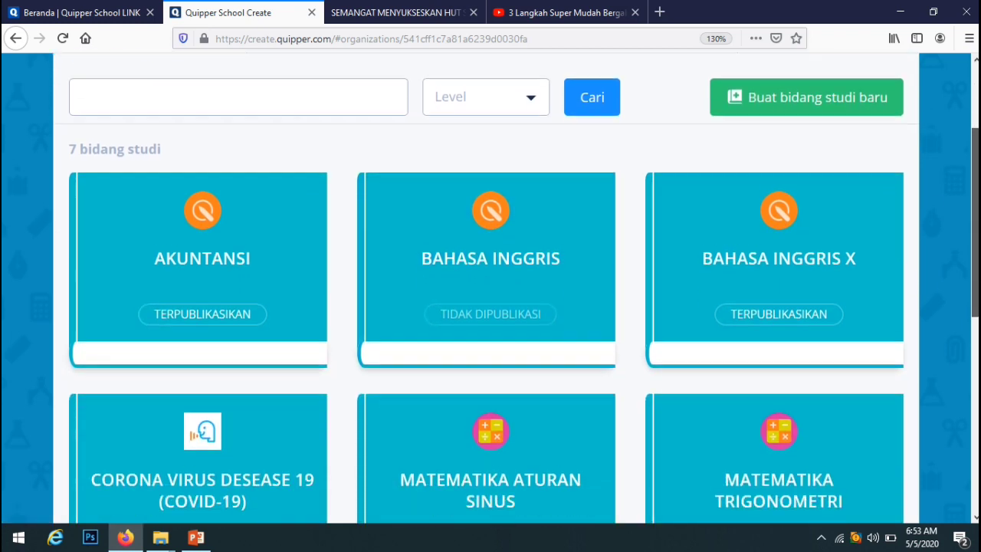
pyautogui.scroll(-3, 516, 289)
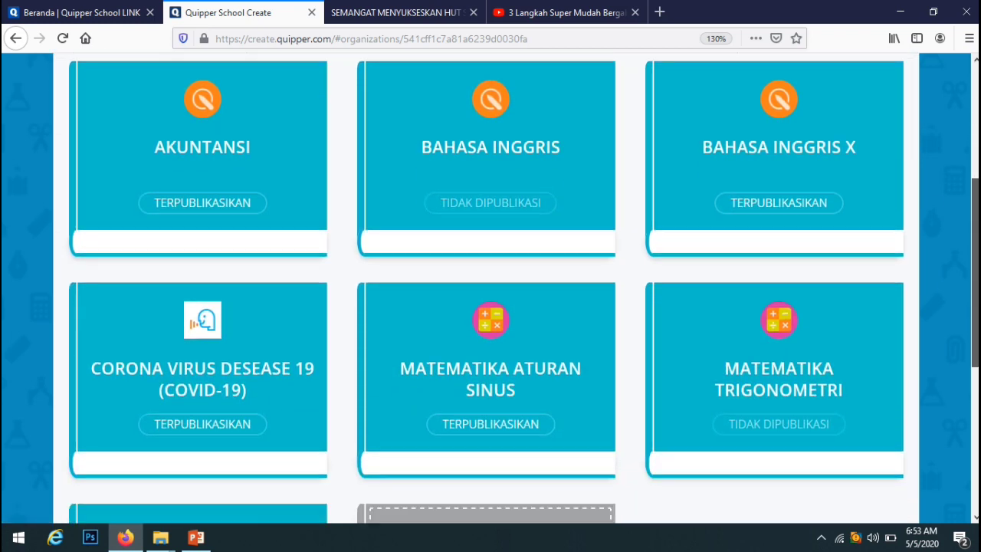
pyautogui.scroll(4, 976, 282)
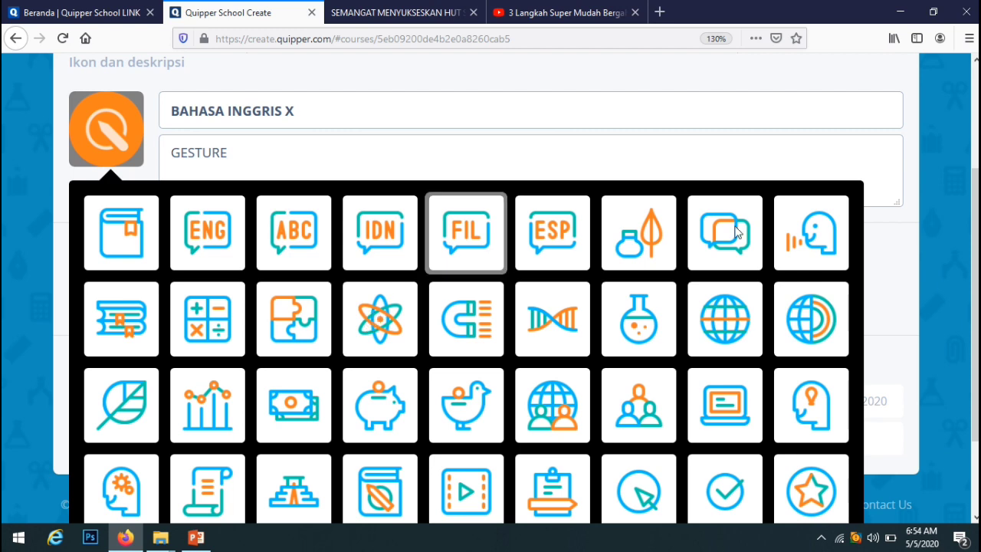
pyautogui.click(380, 319)
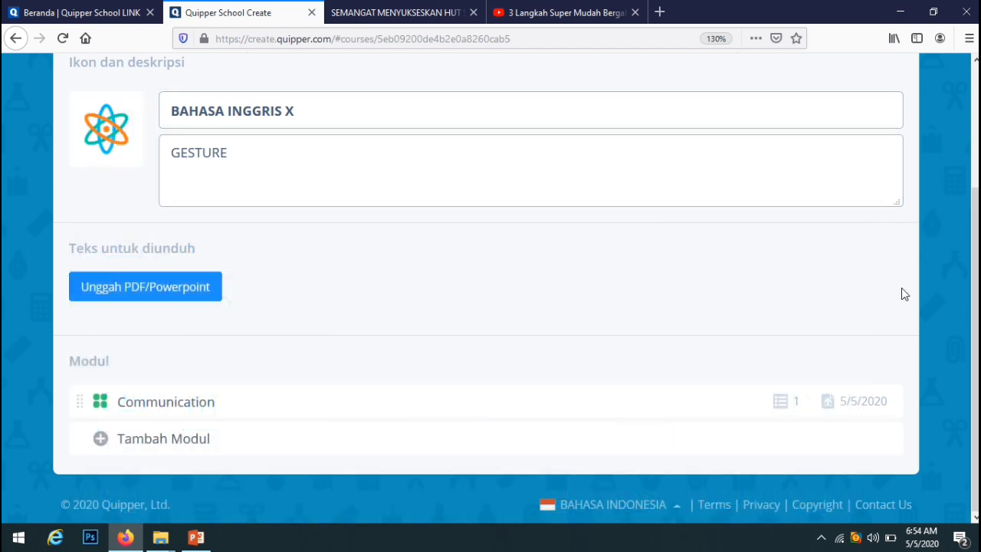
pyautogui.scroll(3, 902, 291)
pyautogui.click(236, 86)
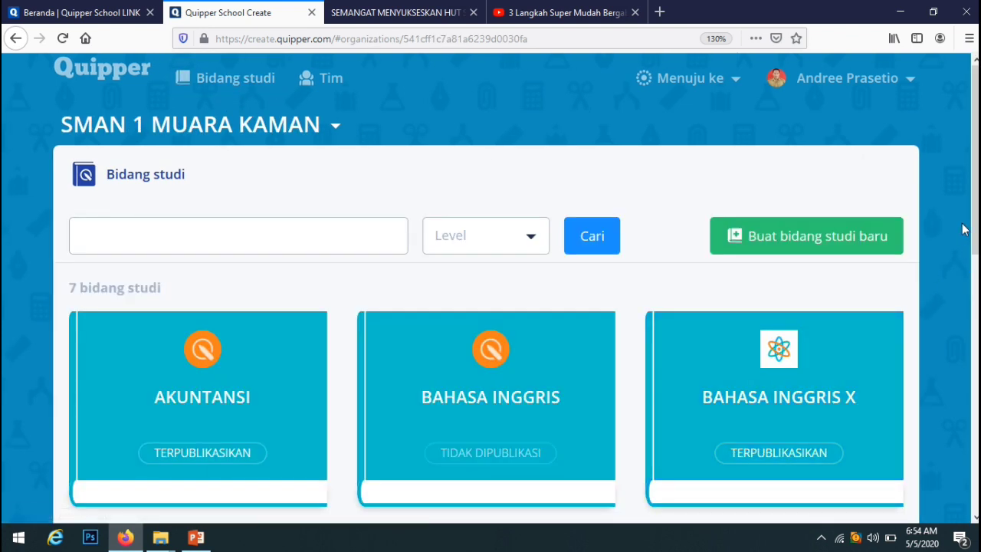
# - Open and close the account dropdown, then switch to the 'Beranda | Quipper School LINK' tab
pyautogui.moveTo(975, 234); pyautogui.dragTo(967, 215)
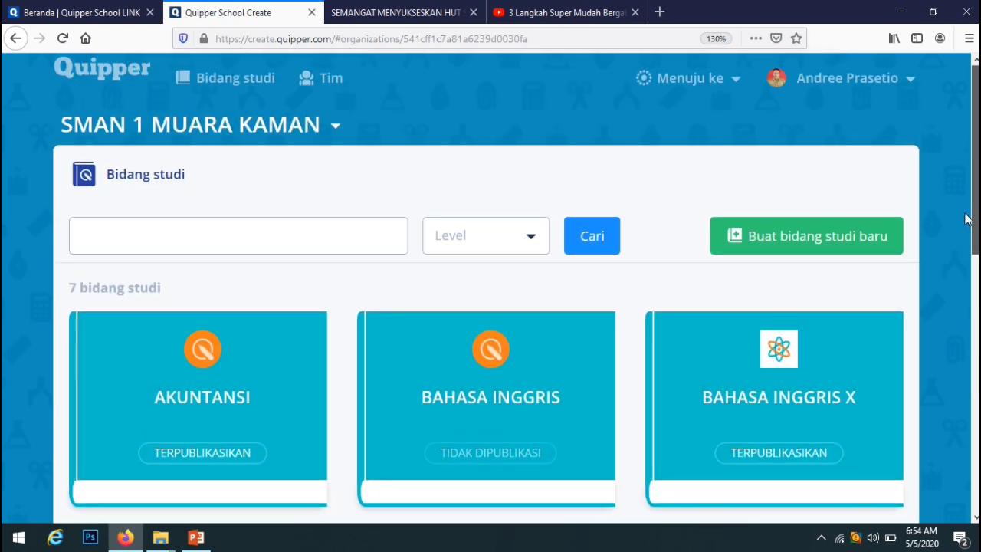
pyautogui.click(911, 83)
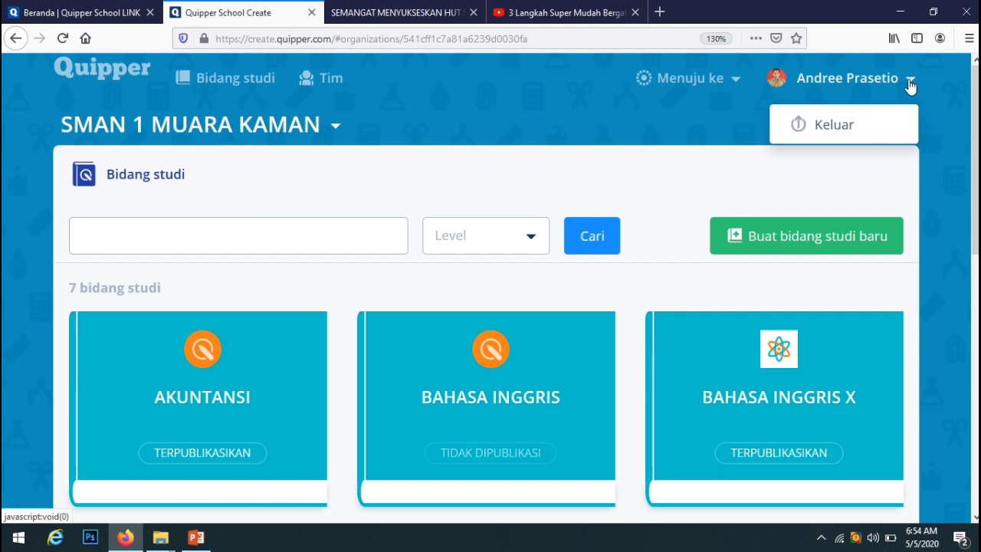
pyautogui.click(926, 94)
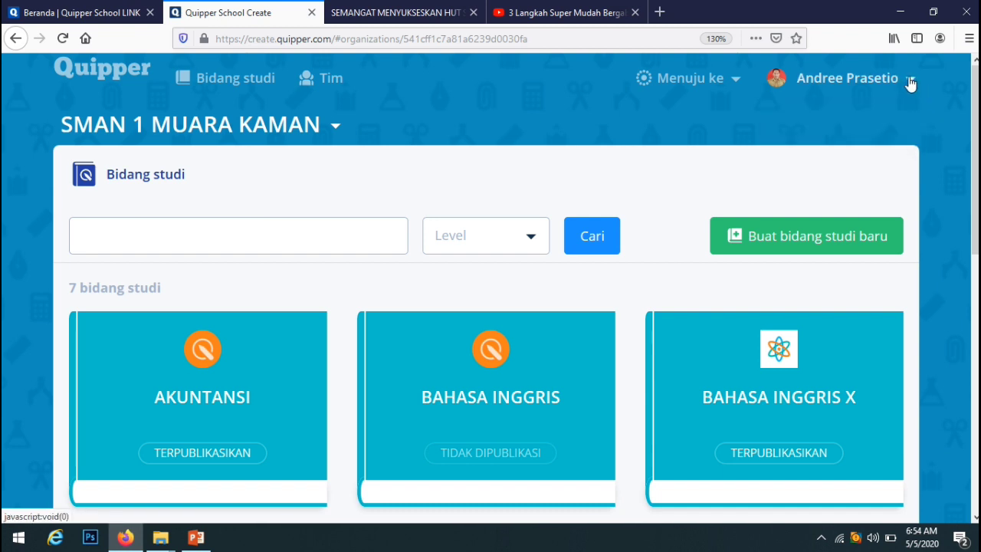
pyautogui.click(910, 83)
pyautogui.click(919, 94)
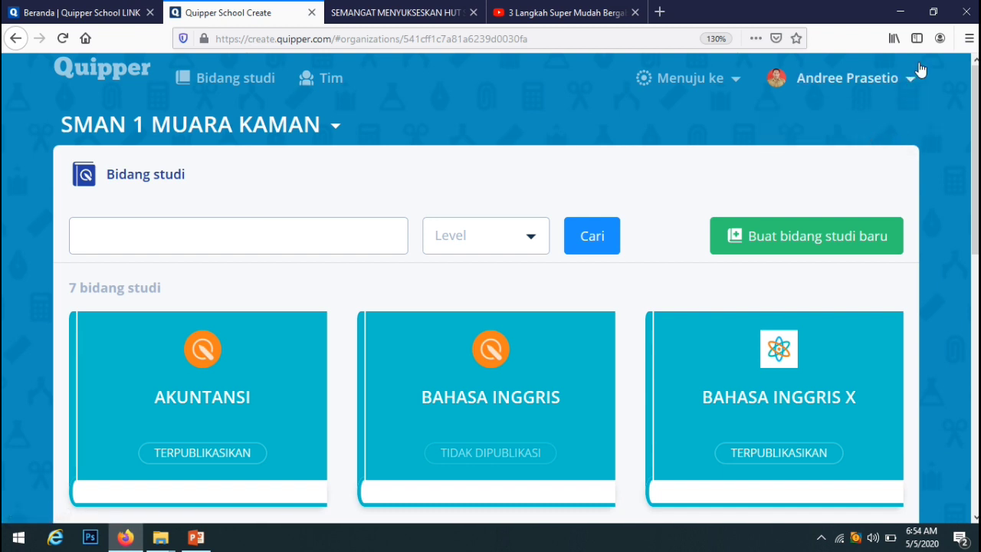
pyautogui.click(66, 11)
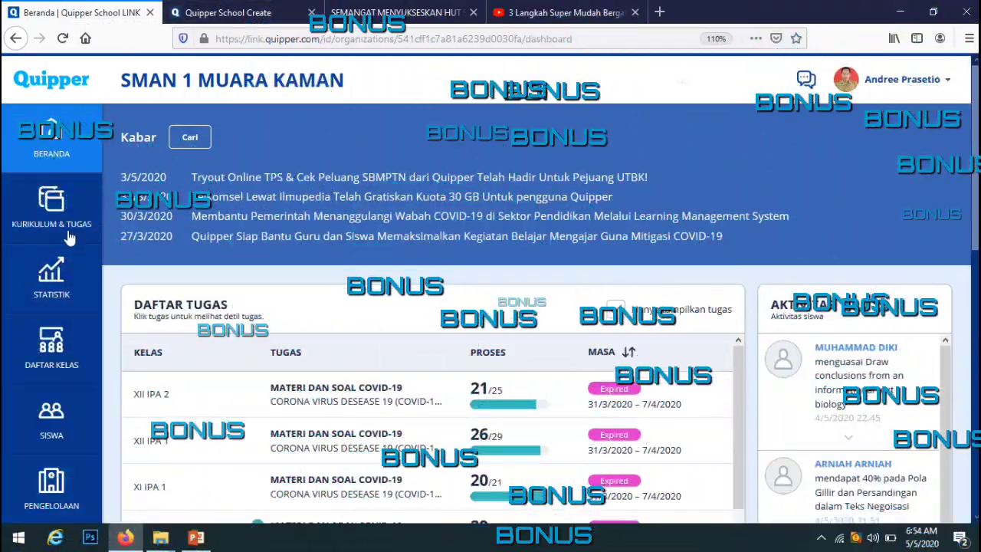
# - Filter the Kurikulum & Tugas page to the 'Materi sekolah saya' category
pyautogui.scroll(-2, 69, 239)
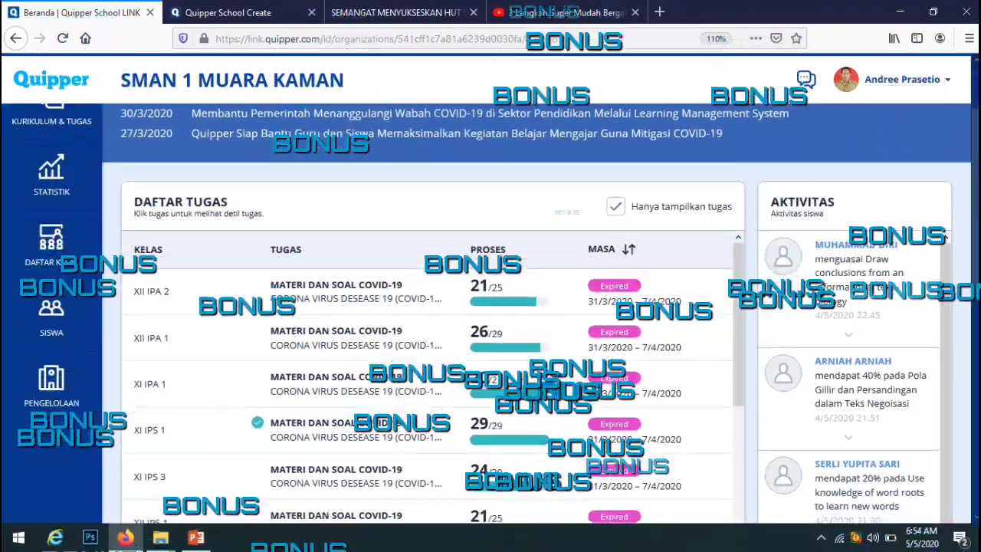
pyautogui.scroll(1, 125, 209)
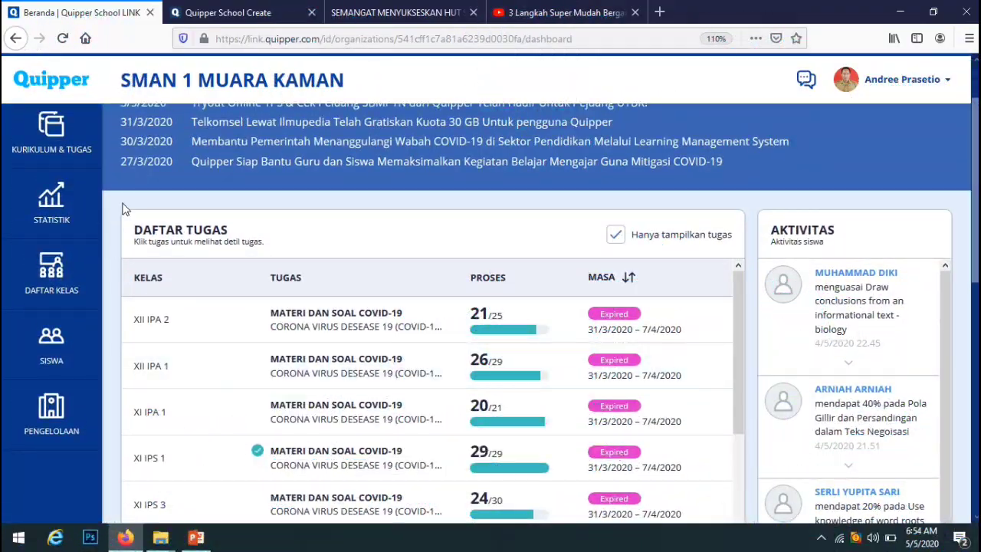
pyautogui.click(50, 132)
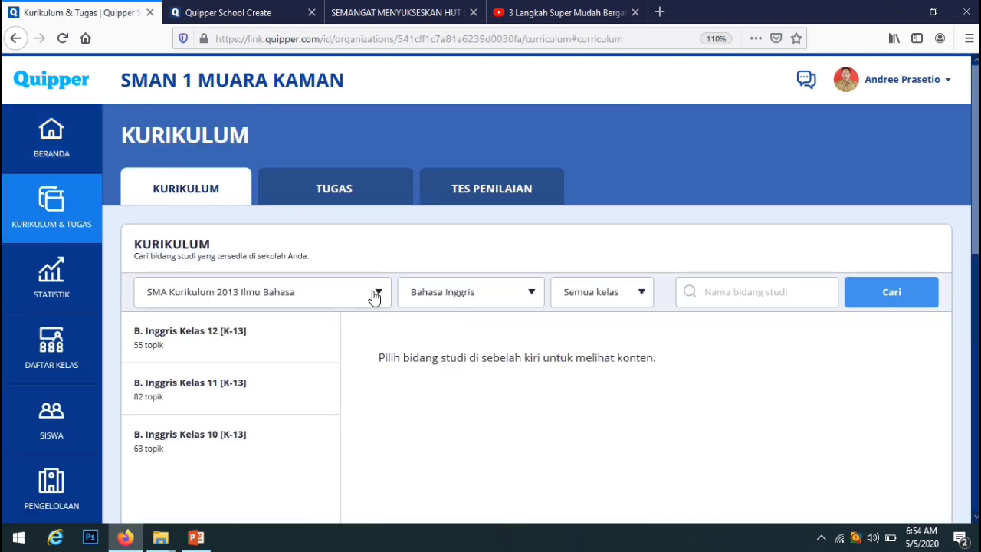
pyautogui.click(377, 296)
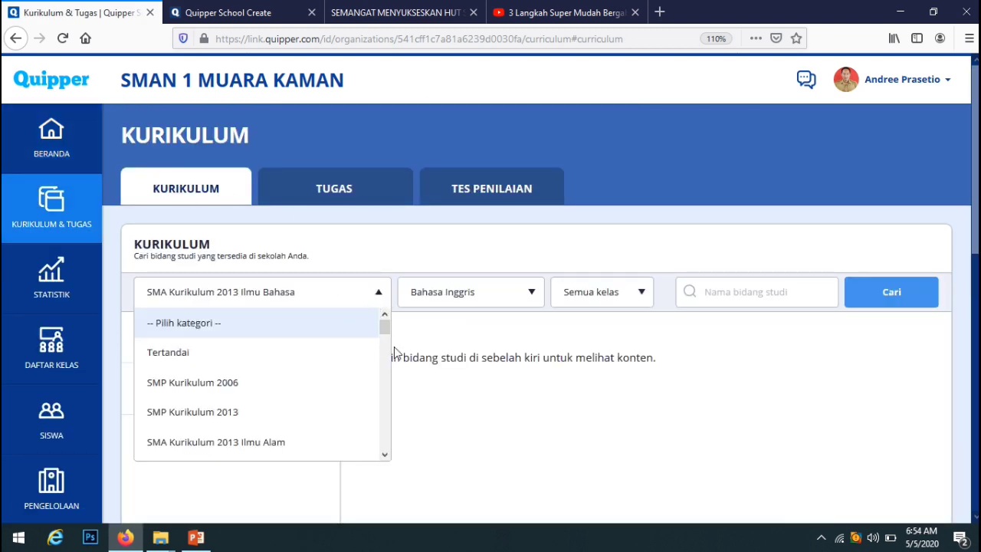
pyautogui.moveTo(385, 329); pyautogui.dragTo(384, 456)
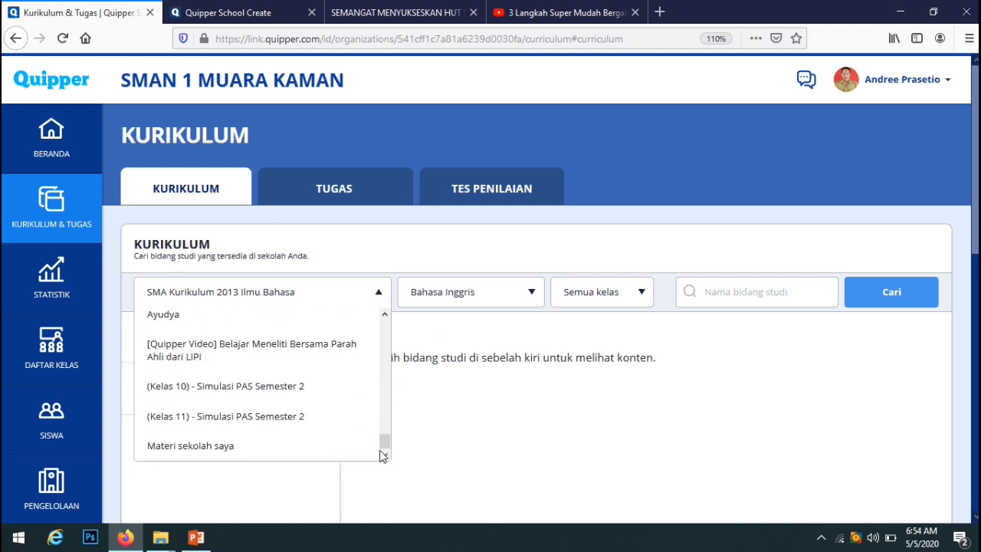
pyautogui.click(198, 447)
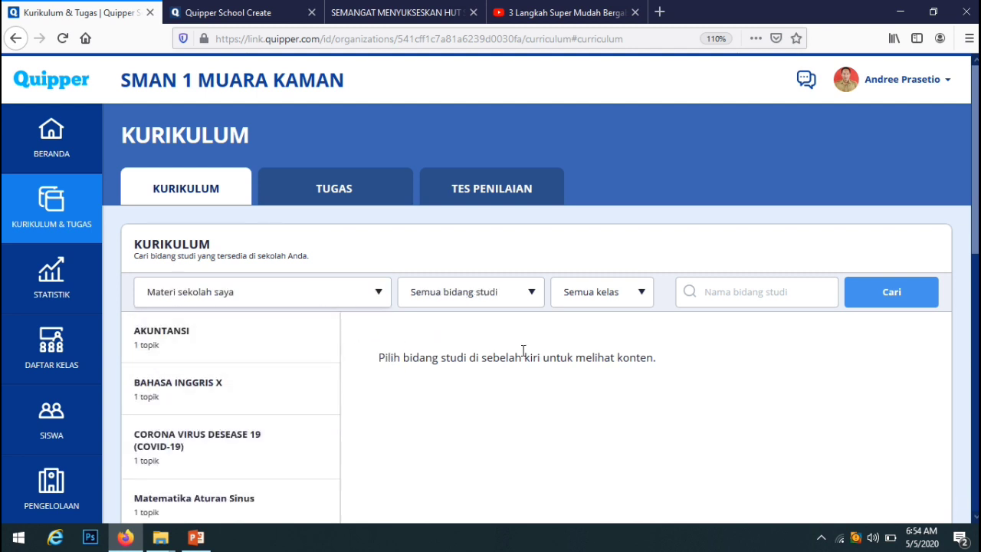
pyautogui.moveTo(976, 177); pyautogui.dragTo(976, 207)
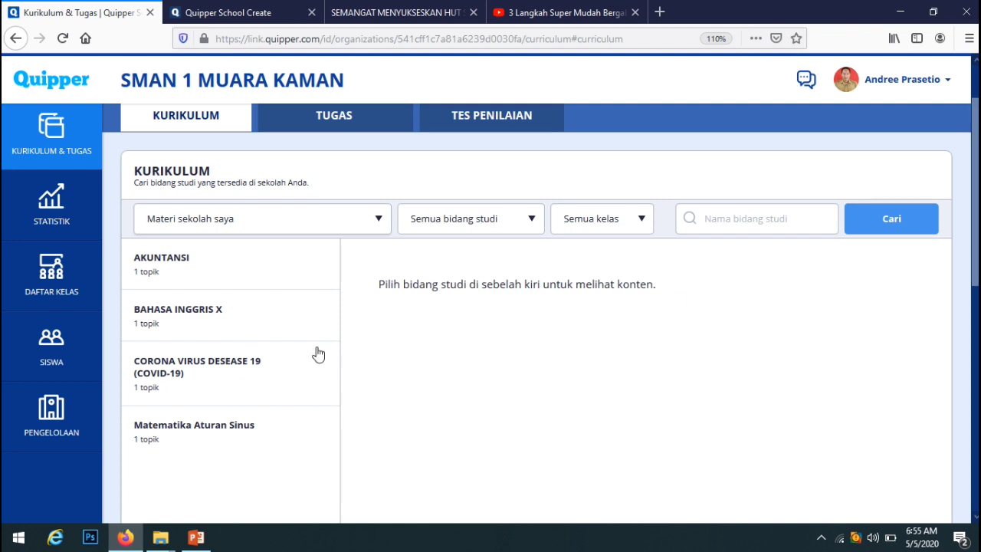
# - Open BAHASA INGGRIS X > Communication > Gesture and review its Materi and Soal tabs
pyautogui.click(157, 322)
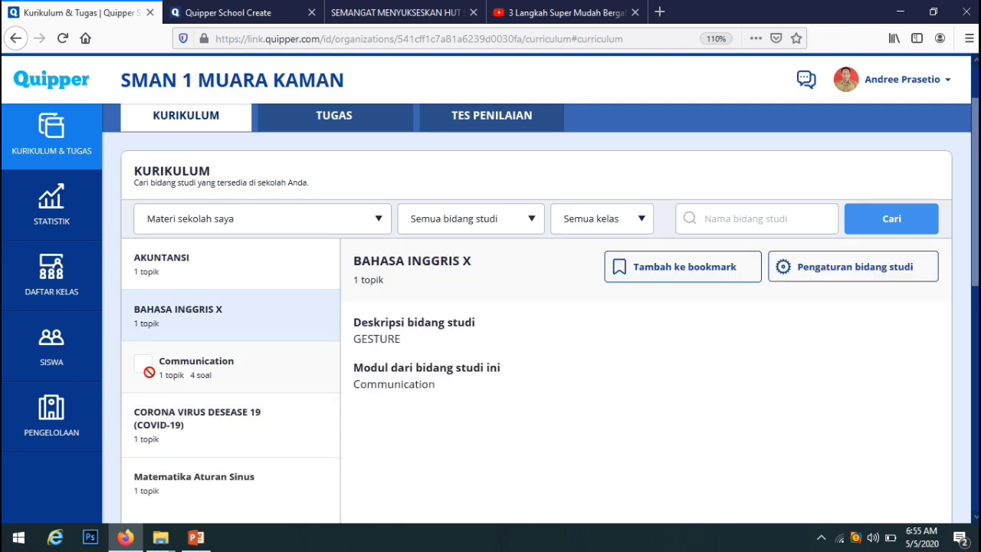
pyautogui.click(259, 387)
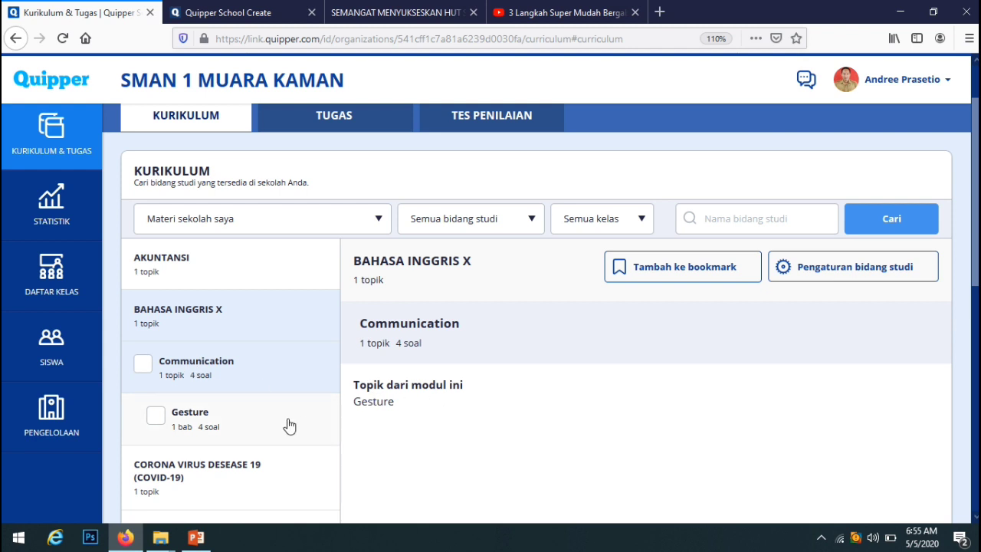
pyautogui.click(193, 418)
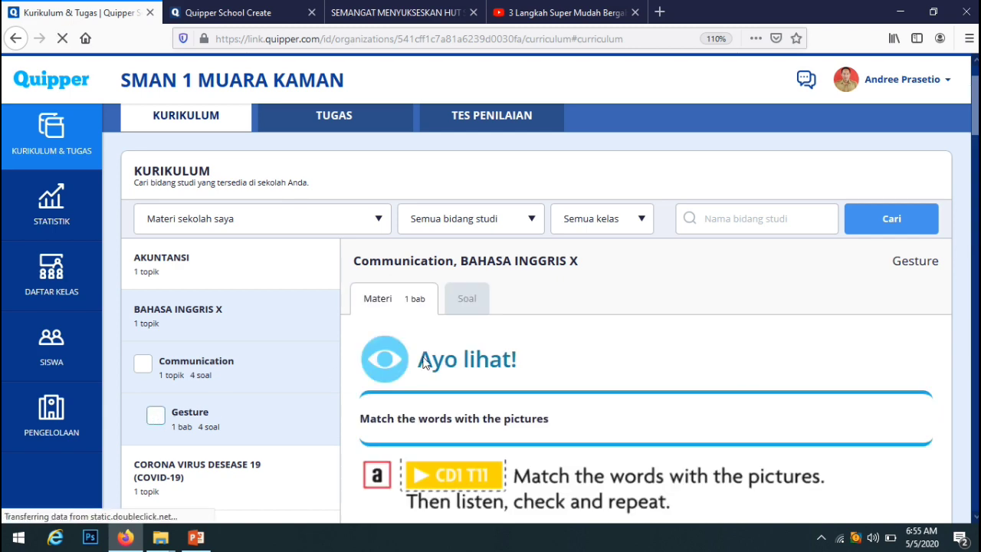
pyautogui.scroll(-8, 537, 307)
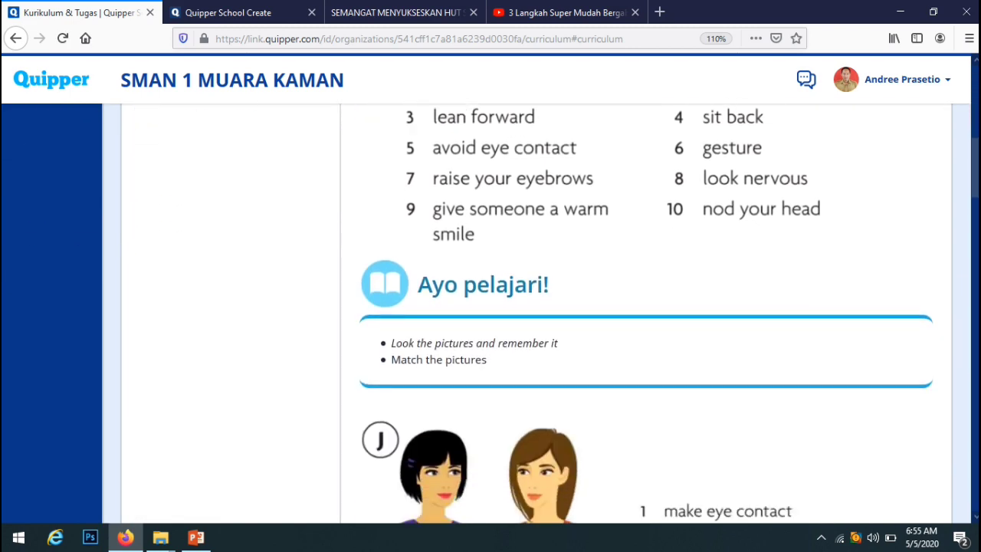
pyautogui.moveTo(976, 219); pyautogui.dragTo(964, 125)
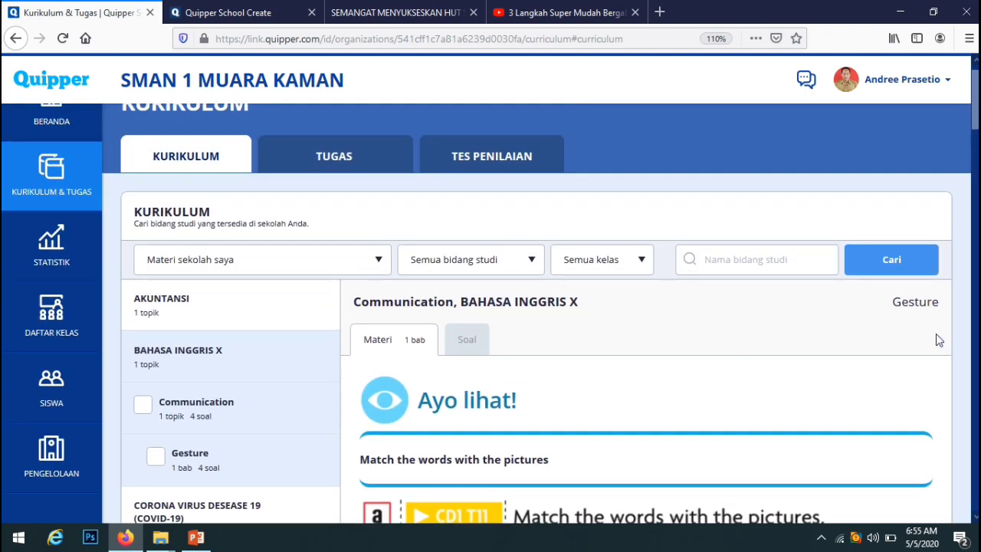
pyautogui.click(466, 340)
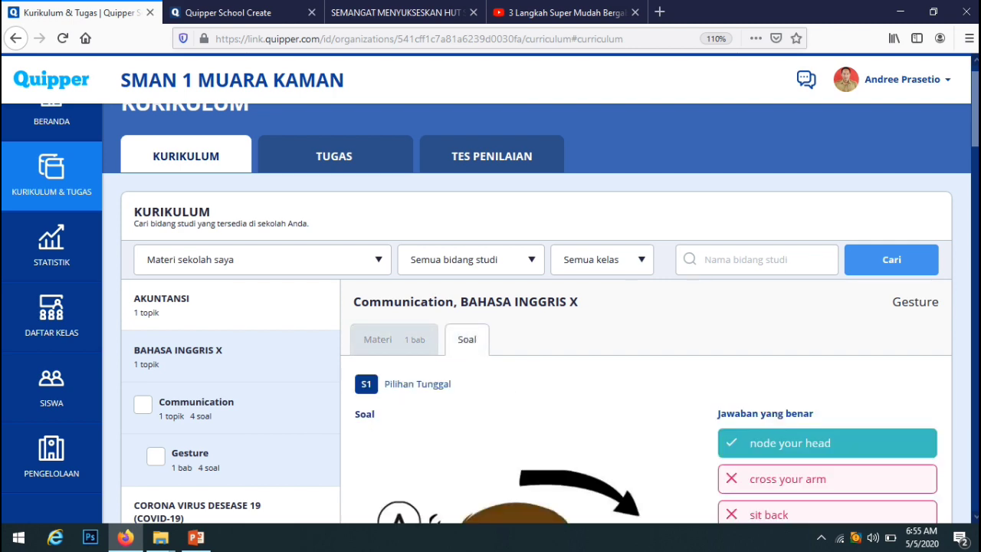
pyautogui.moveTo(975, 114)
pyautogui.mouseDown()
pyautogui.moveTo(975, 491)
pyautogui.moveTo(973, 153)
pyautogui.moveTo(970, 107)
pyautogui.moveTo(958, 105)
pyautogui.mouseUp()
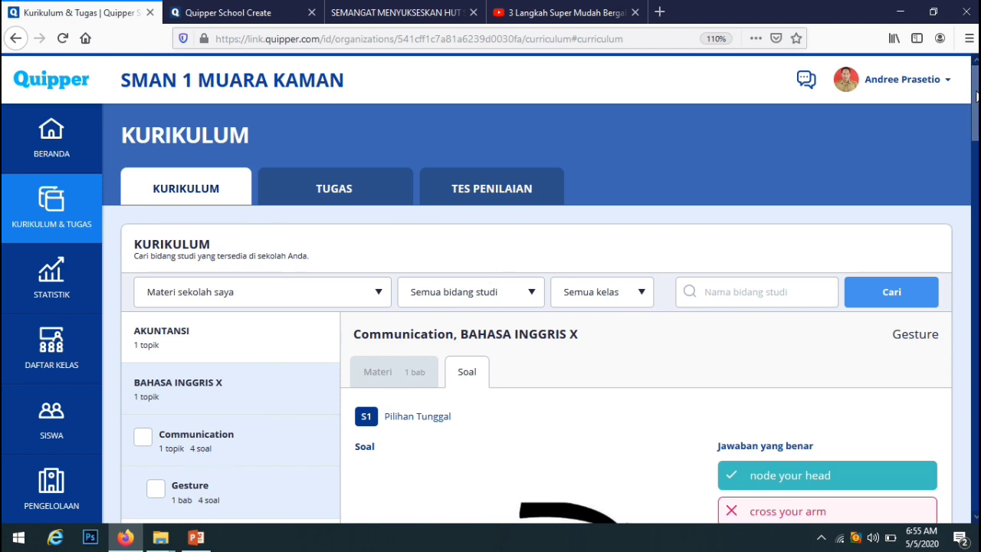
pyautogui.scroll(-2, 284, 428)
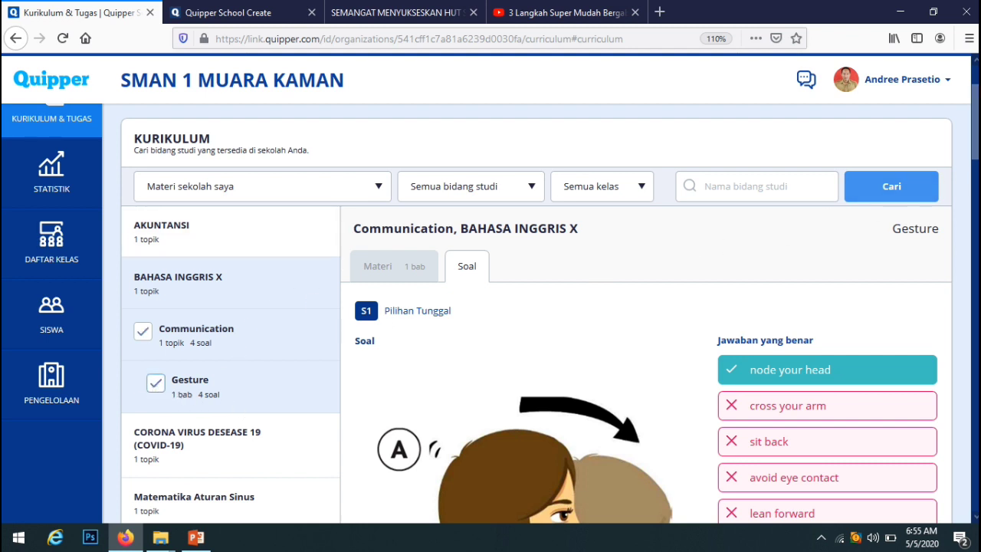
# - Create an assignment with 'Buat tugas dengan topik terpilih' for the selected Gesture topic
pyautogui.moveTo(975, 123); pyautogui.dragTo(906, 473)
pyautogui.click(794, 410)
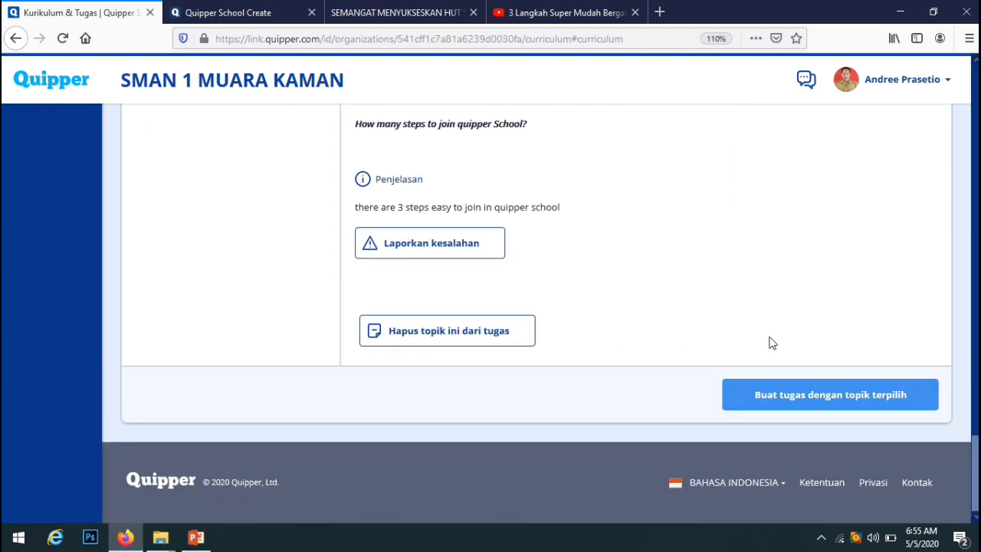
pyautogui.click(809, 405)
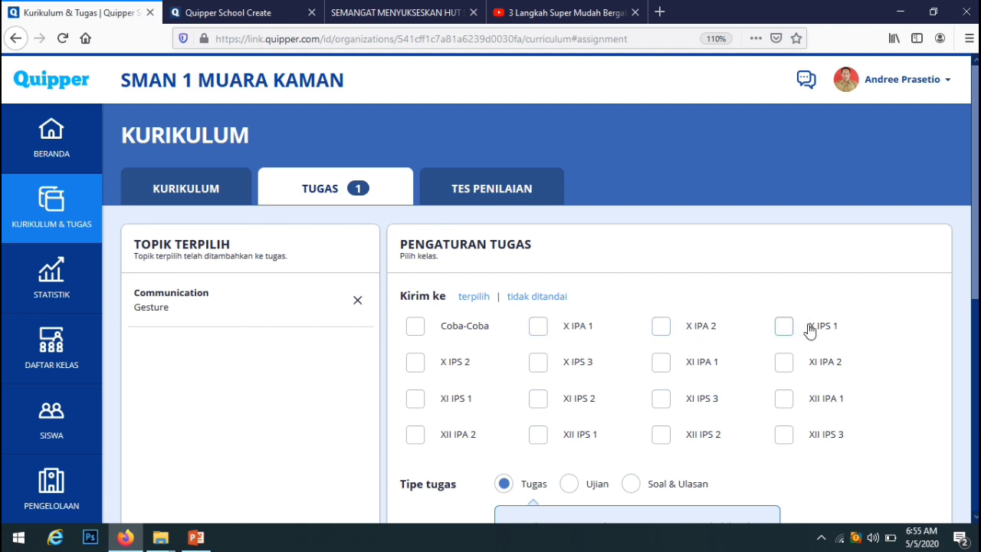
# - Target class Coba-Coba with type Quiz & Review and a custom duration ending May 7
pyautogui.click(415, 330)
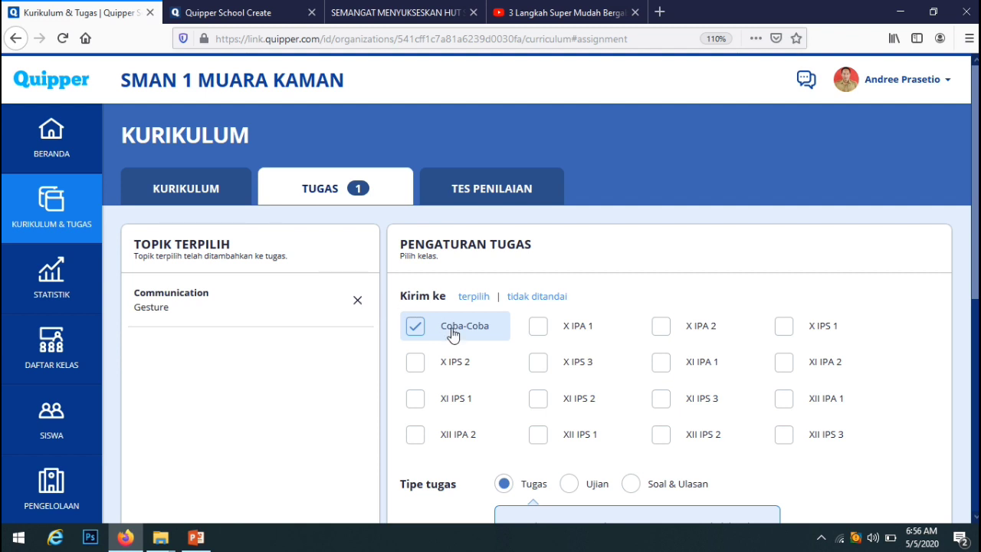
pyautogui.scroll(-3, 869, 354)
pyautogui.click(573, 363)
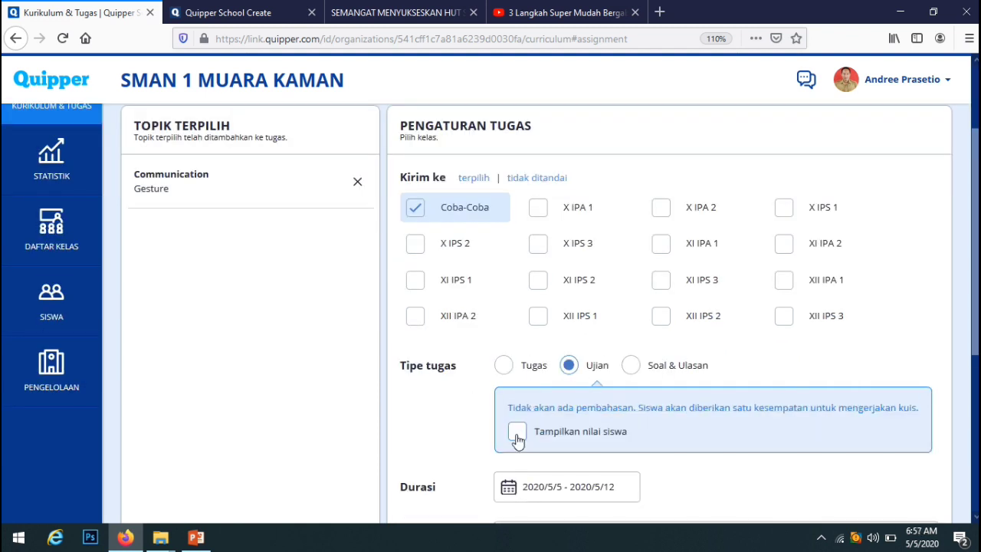
pyautogui.click(632, 366)
pyautogui.scroll(-3, 633, 368)
pyautogui.click(537, 304)
pyautogui.click(533, 414)
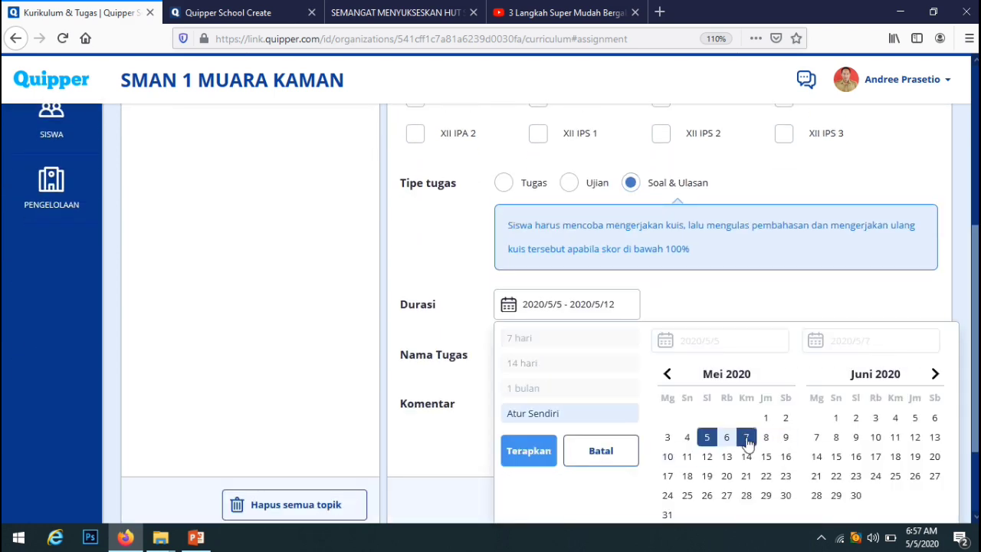
pyautogui.click(747, 439)
pyautogui.click(529, 451)
# - Name it 'Bahasa inggris X', comment 'Silahkan mengerjakan hingga 100%', send, and dismiss confirmation
pyautogui.click(526, 349)
pyautogui.write('Bahasa inggris X')
pyautogui.click(580, 407)
pyautogui.write('Silahkan mengerjakan hingga 100%')
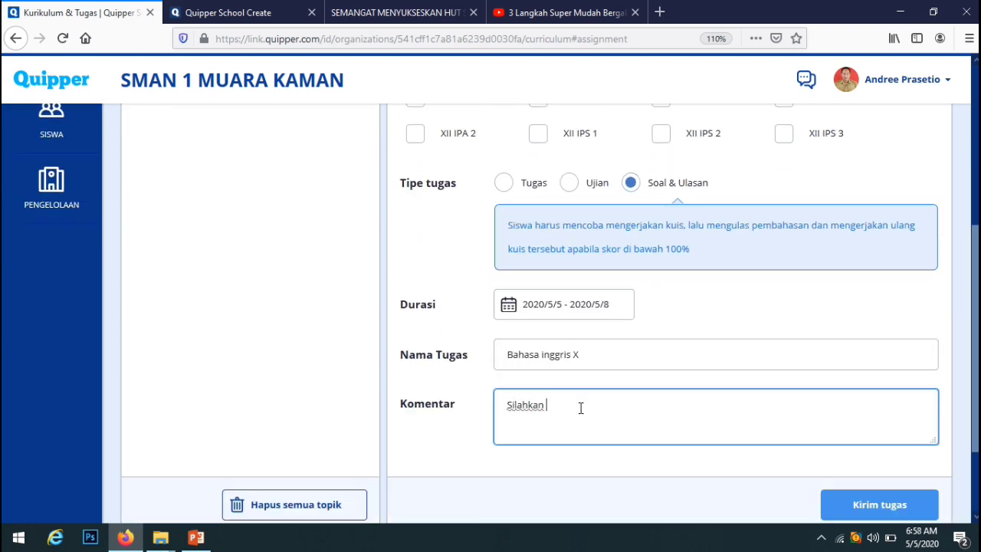
pyautogui.scroll(-3, 587, 329)
pyautogui.click(880, 395)
pyautogui.click(650, 272)
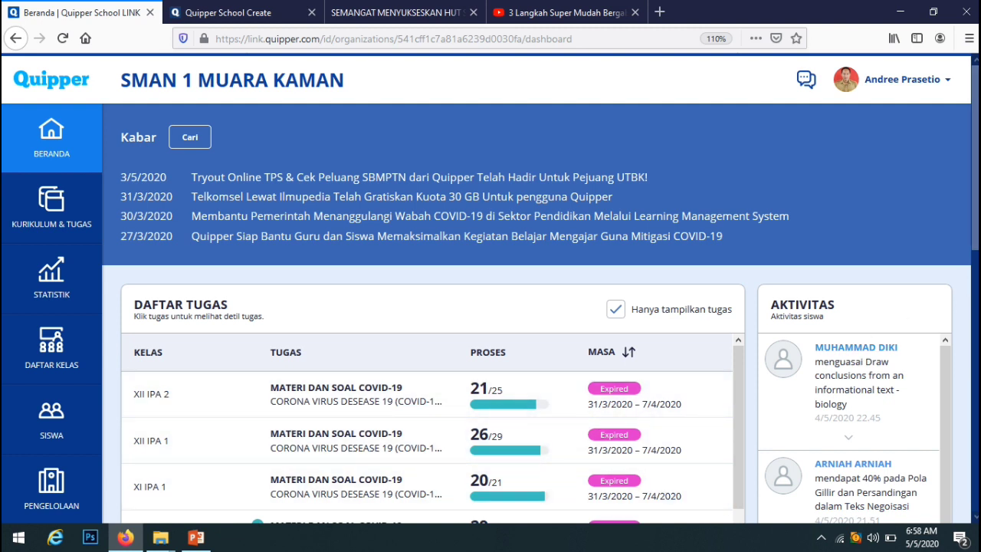
# - Sort DAFTAR TUGAS by MASA, open Bahasa inggris X in a background tab, then show the desktop
pyautogui.click(601, 353)
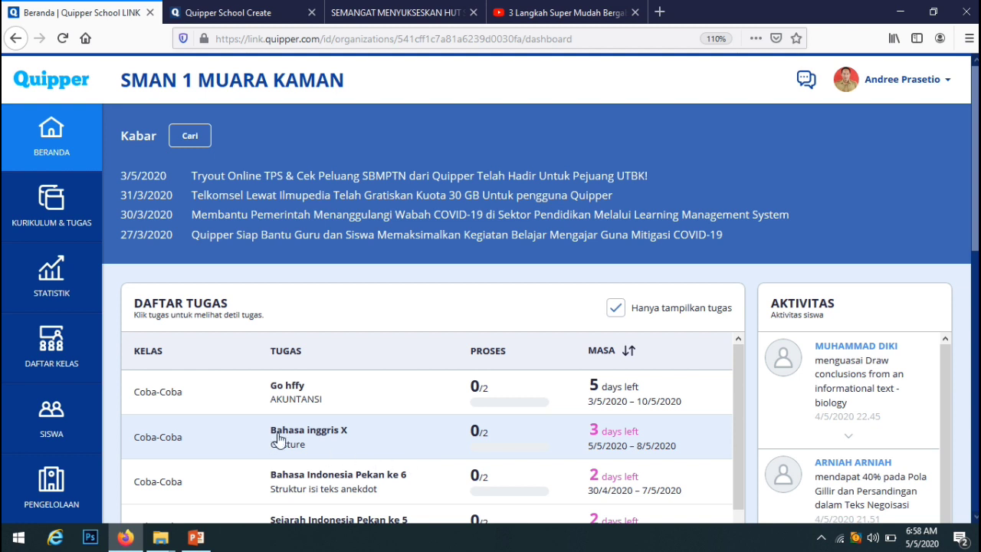
pyautogui.middleClick(192, 456)
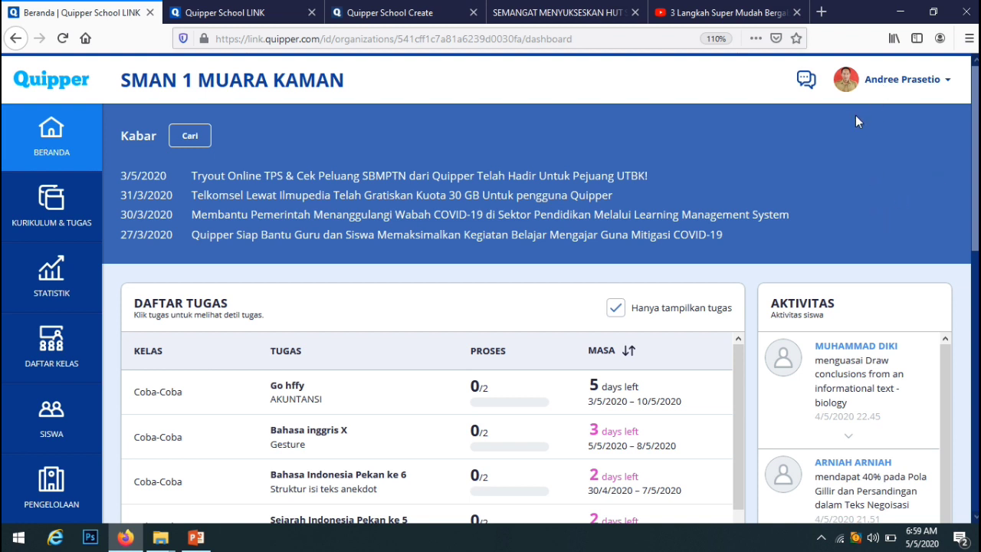
pyautogui.click(899, 7)
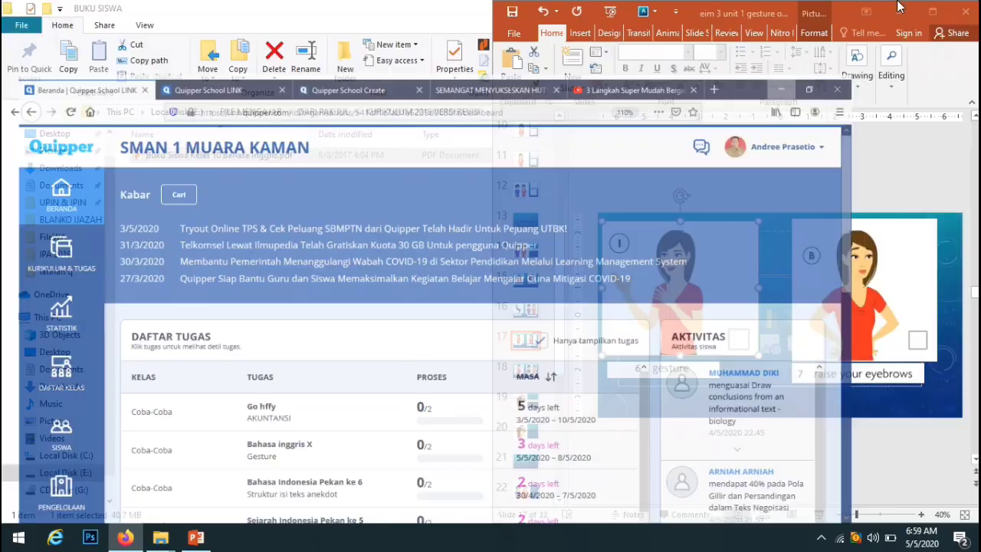
pyautogui.press('super+d')
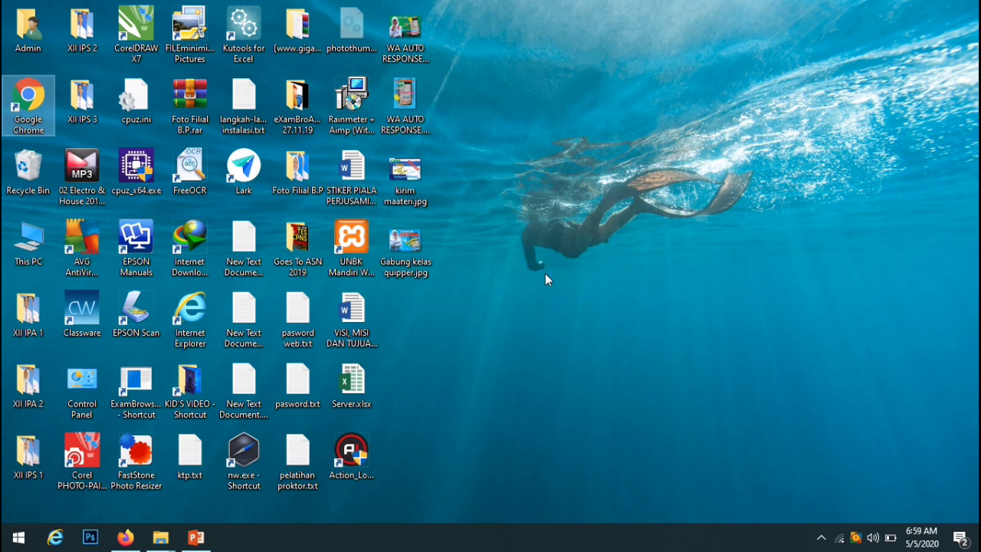
# - In Chrome, search 'quipper portal', open the Quipper School students page zoomed in, and reach login
pyautogui.press('Return')
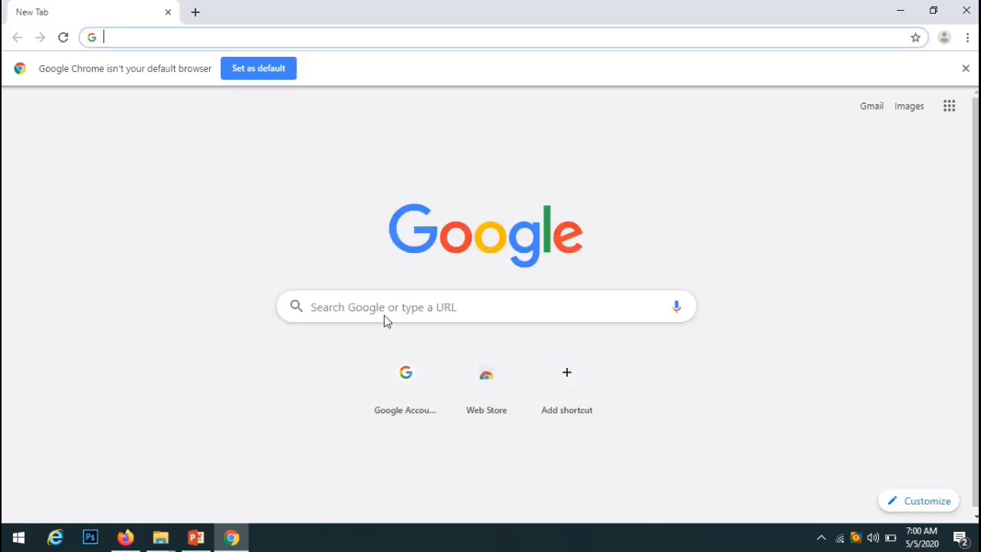
pyautogui.write('q-learn')
pyautogui.press('Return')
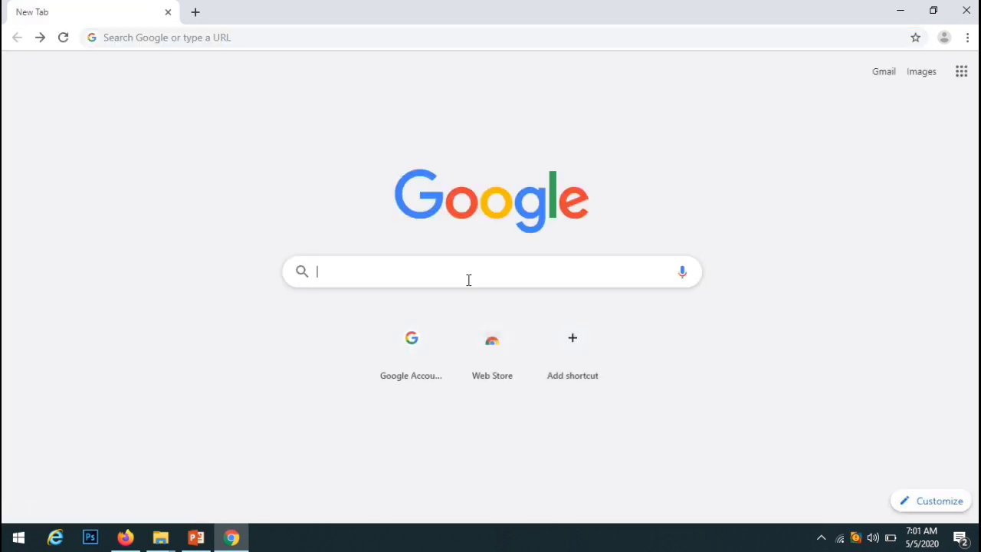
pyautogui.write('quipper portal')
pyautogui.press('Return')
pyautogui.click(466, 261)
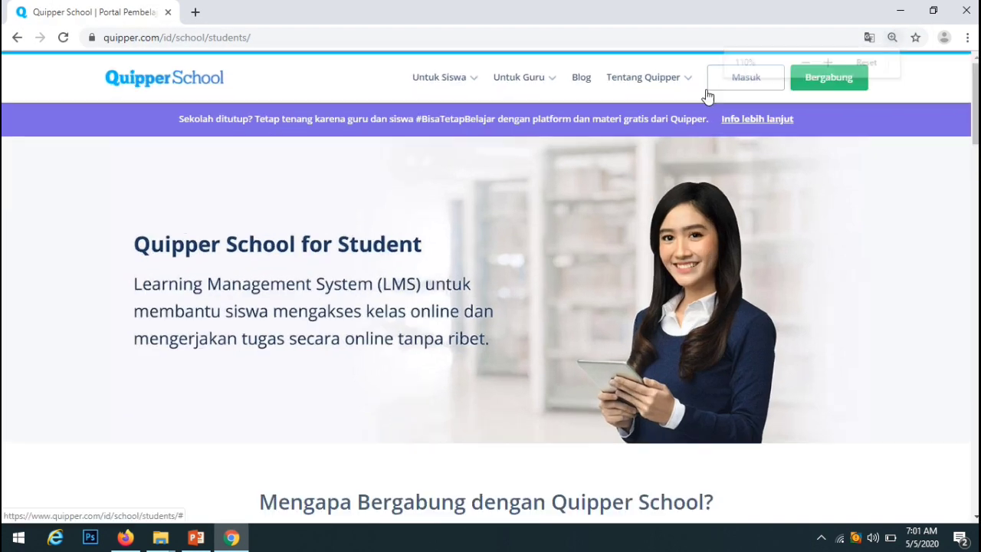
pyautogui.hotkey('ctrl', '+')
pyautogui.hotkey('ctrl', '+')
pyautogui.hotkey('ctrl', '+')
pyautogui.click(802, 88)
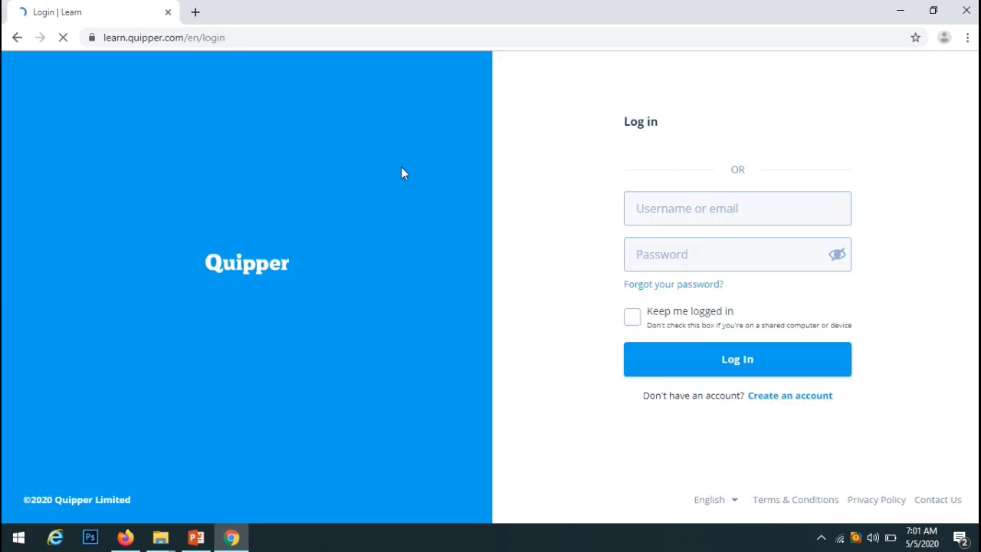
# - Log in with the student account's username and password
pyautogui.click(678, 226)
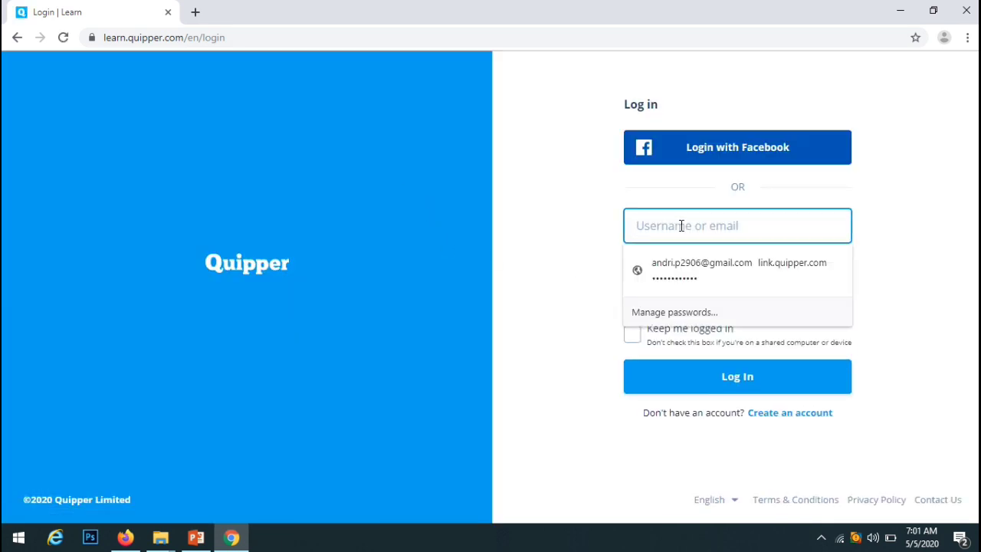
pyautogui.write('mar')
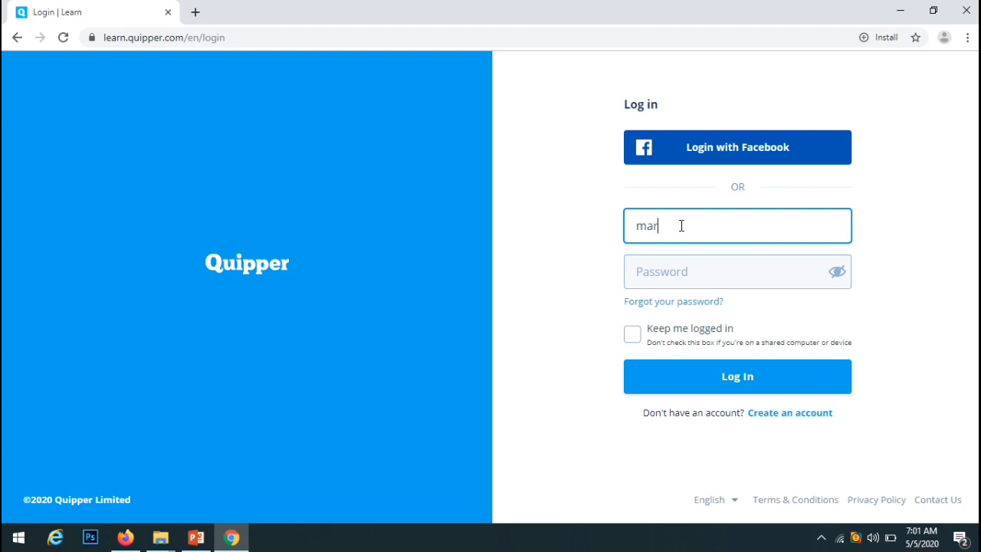
pyautogui.write('kuriusv')
pyautogui.click(667, 274)
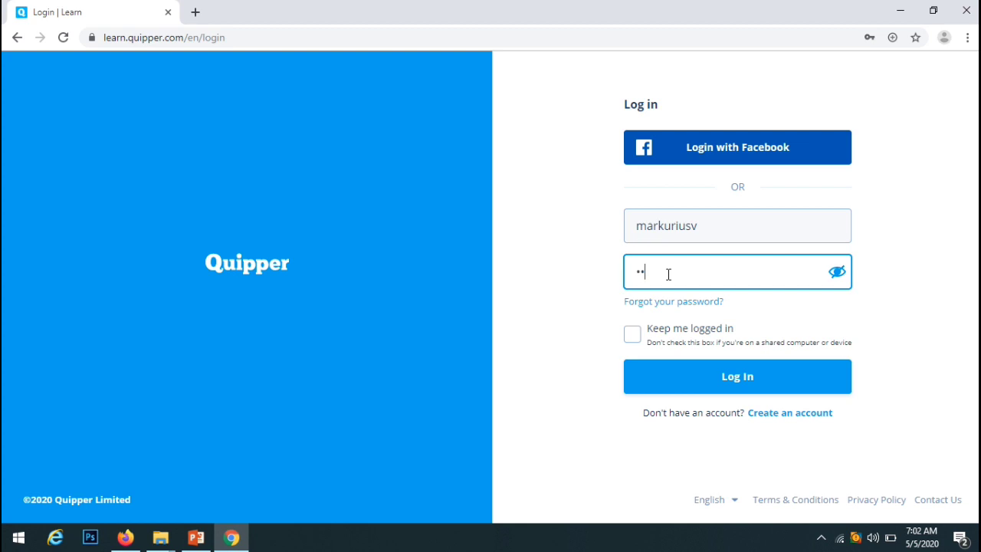
pyautogui.write('••')
pyautogui.click(711, 372)
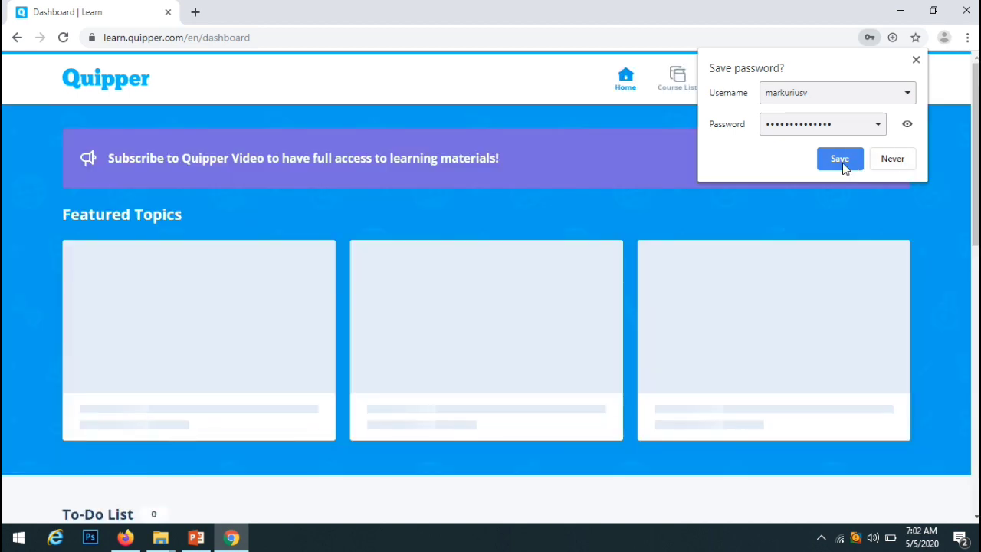
# - Save the password, expand the Bahasa inggris X to-do card, and open the Gesture quiz
pyautogui.click(845, 165)
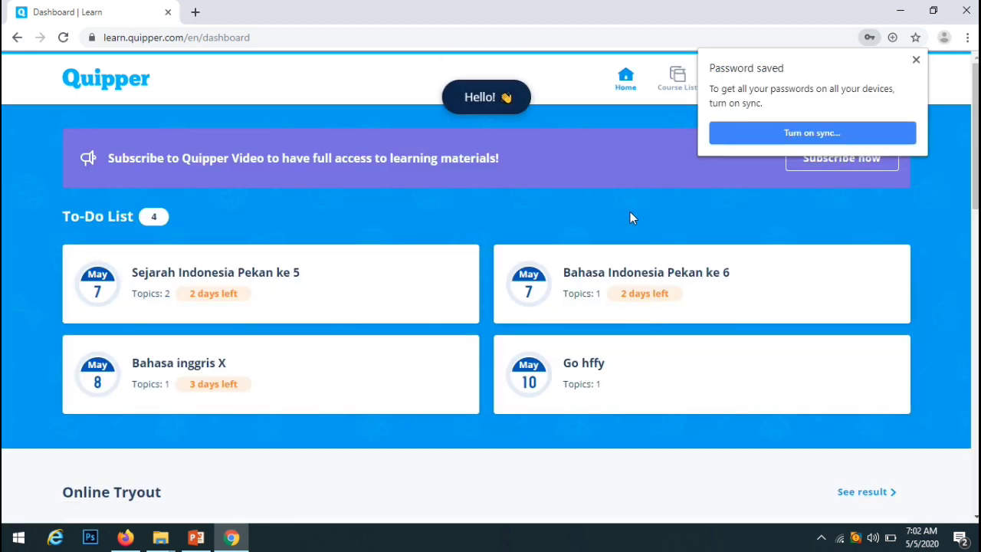
pyautogui.click(854, 222)
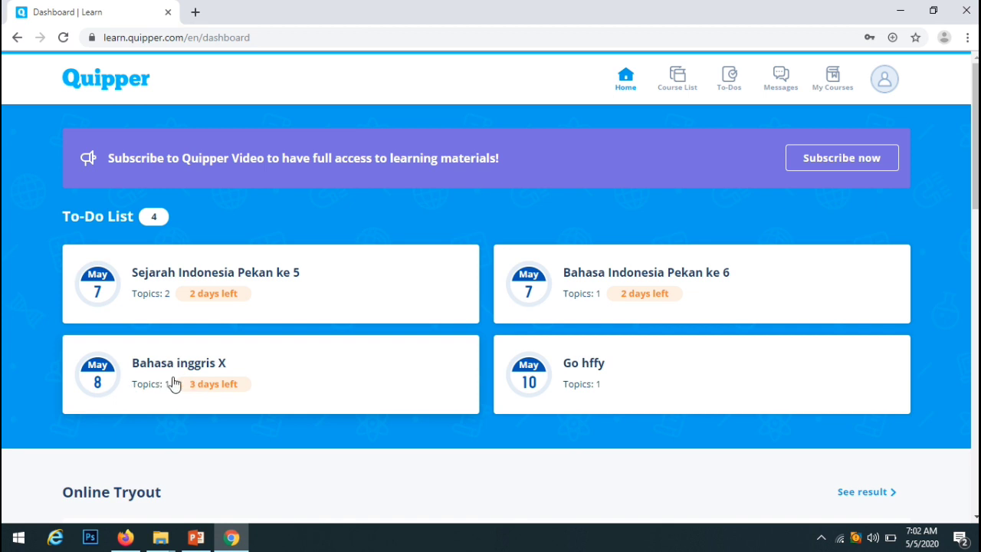
pyautogui.click(106, 384)
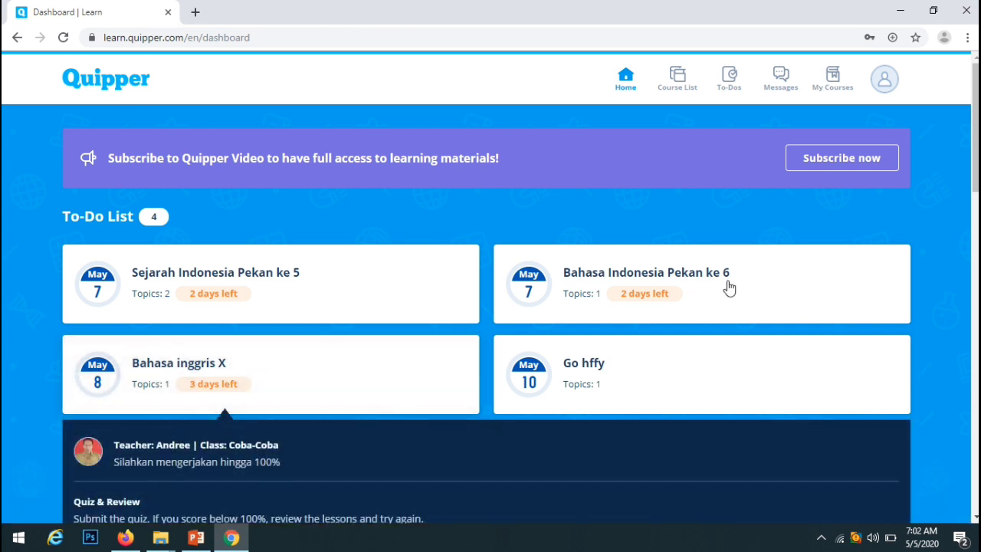
pyautogui.scroll(-2, 196, 315)
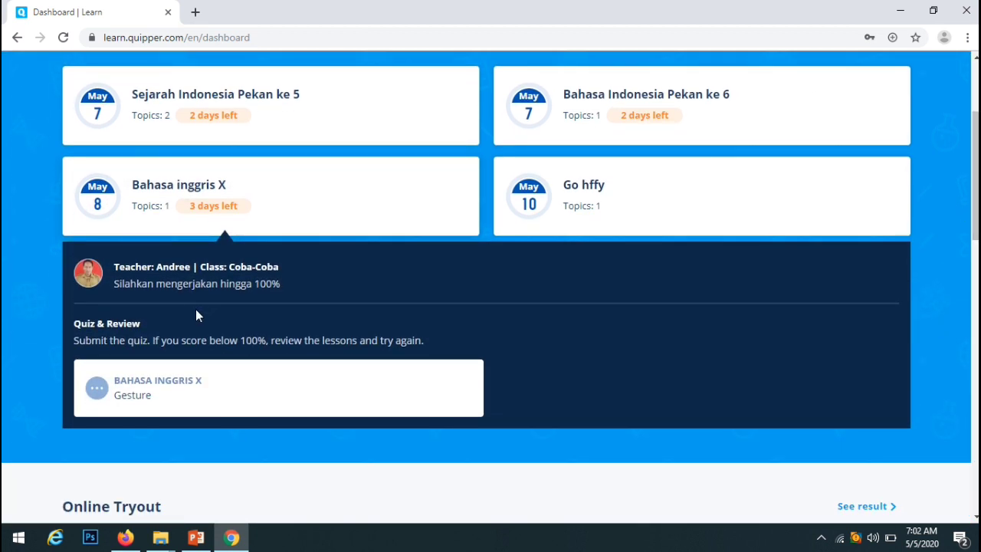
pyautogui.click(141, 390)
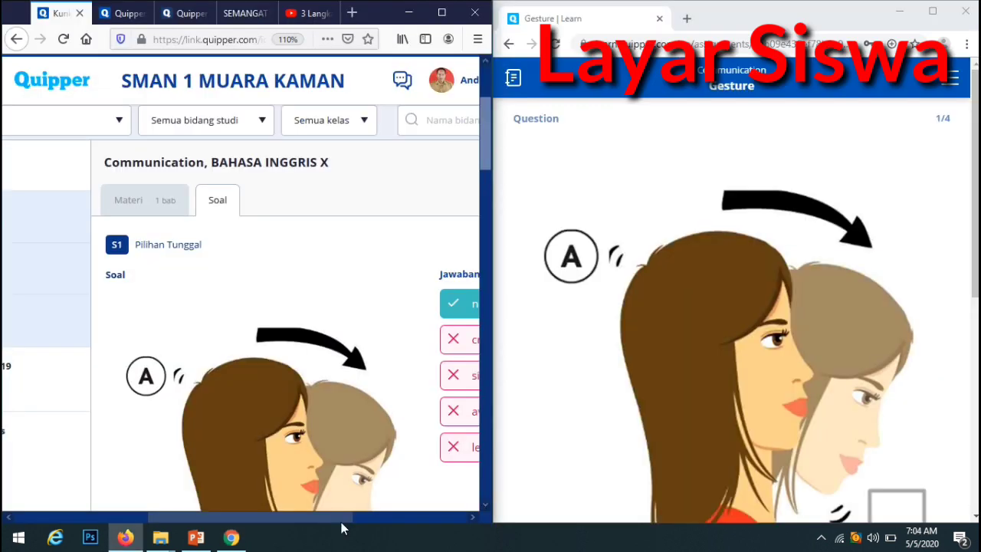
pyautogui.moveTo(342, 526); pyautogui.dragTo(373, 523)
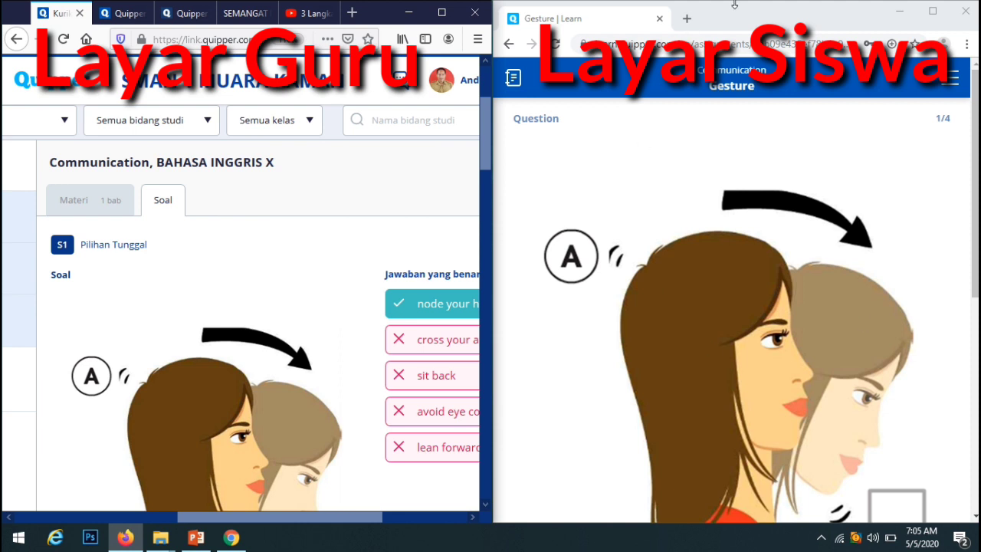
pyautogui.click(837, 332)
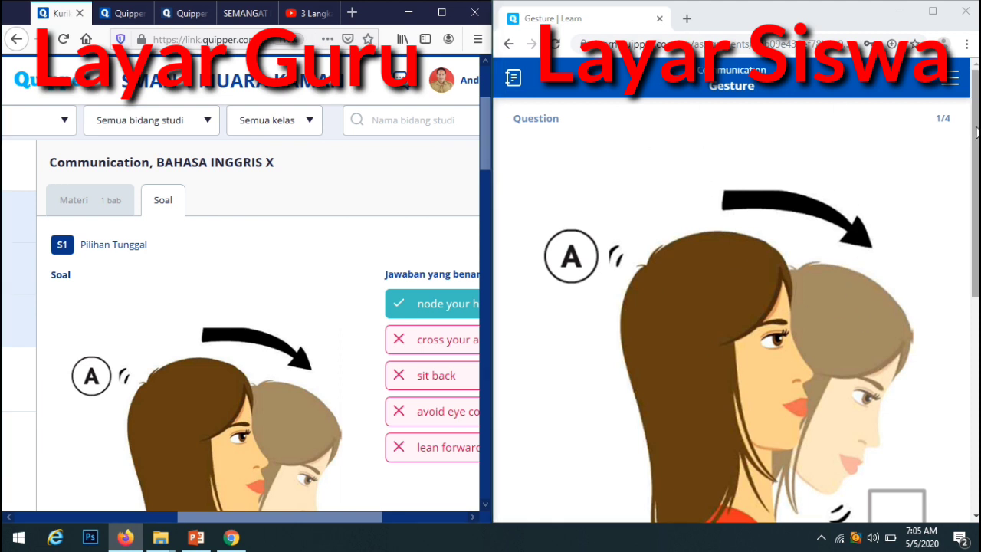
pyautogui.scroll(-1, 837, 332)
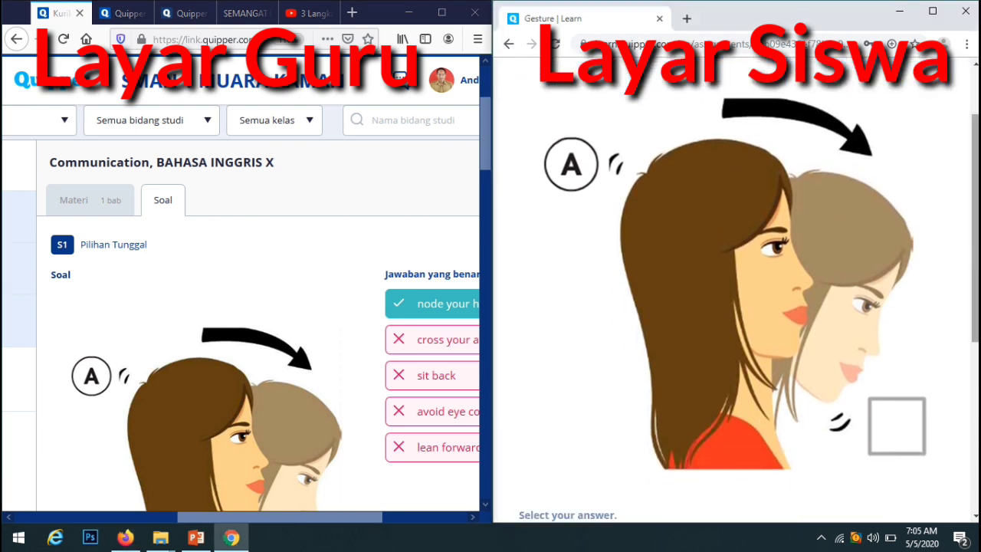
pyautogui.scroll(-2, 823, 455)
pyautogui.moveTo(975, 320); pyautogui.dragTo(976, 299)
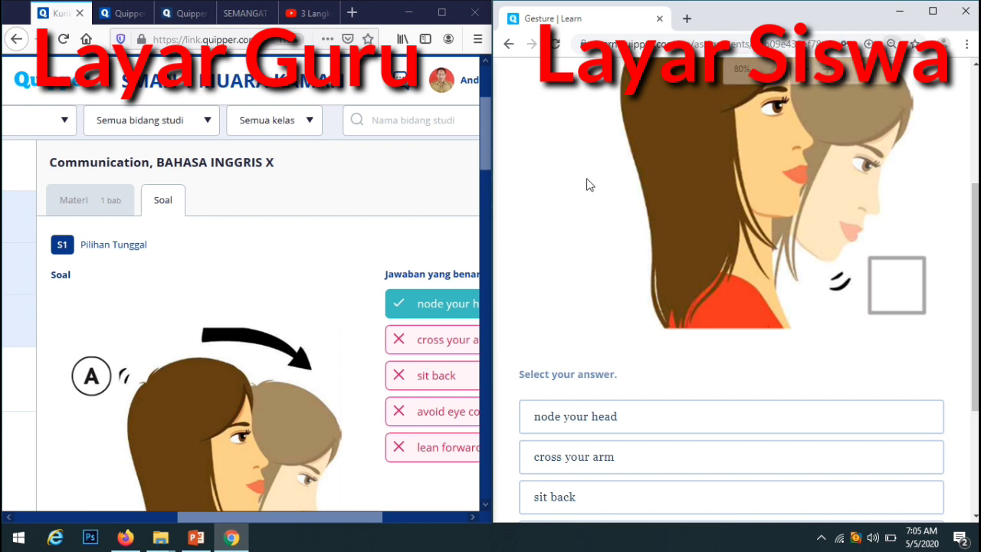
pyautogui.scroll(-4, 590, 184)
pyautogui.scroll(3, 871, 142)
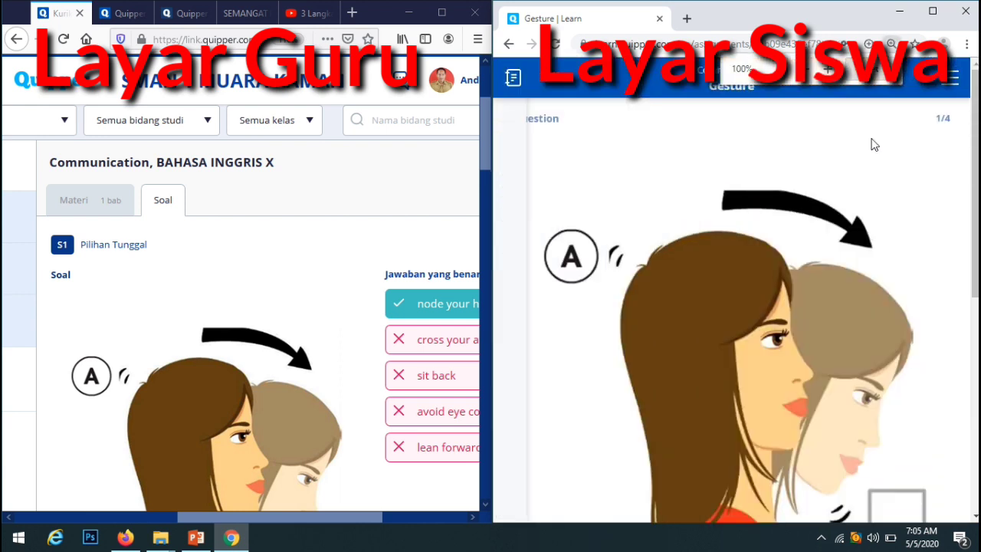
pyautogui.scroll(-4, 773, 172)
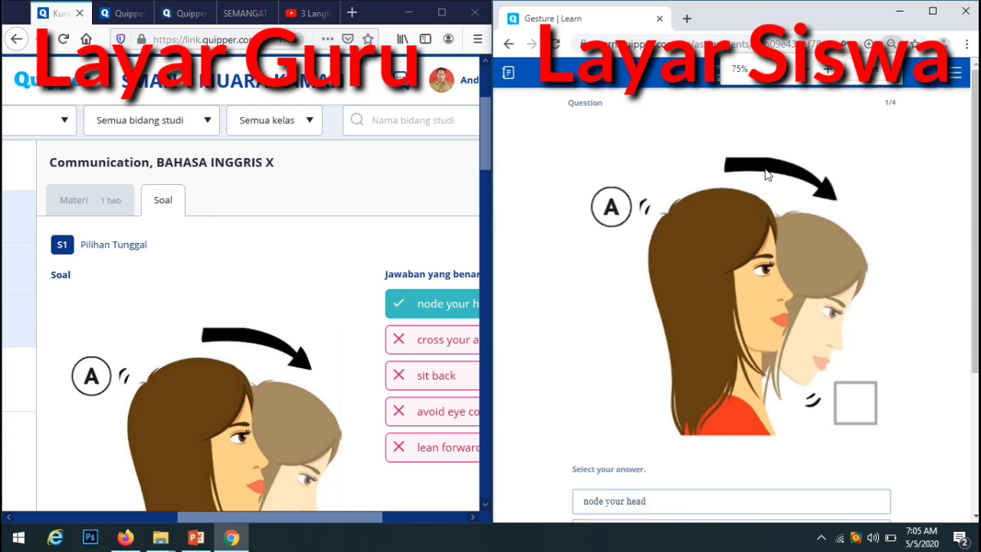
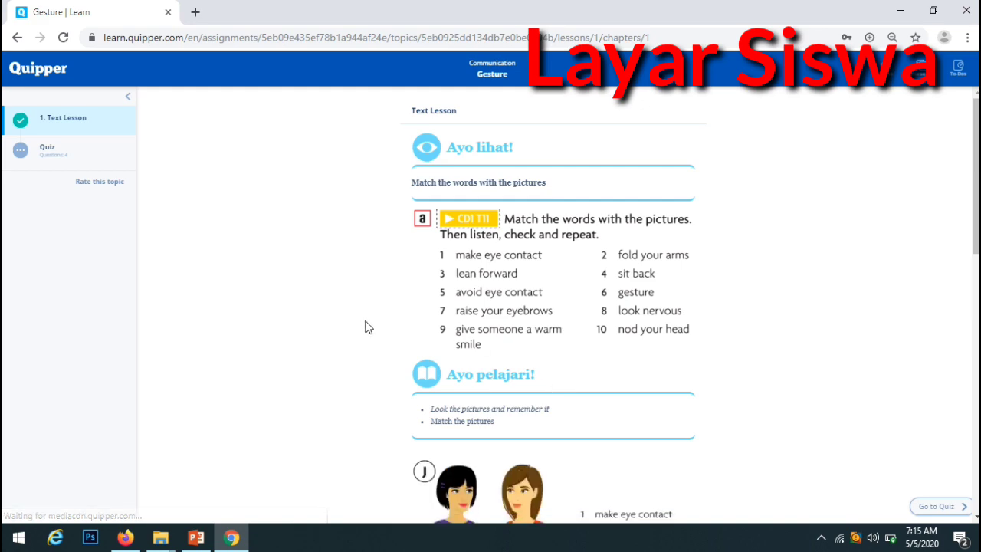
# - Scroll down through the Gesture text lesson to its final pictures and video
pyautogui.scroll(-4, 639, 313)
pyautogui.scroll(-10, 625, 319)
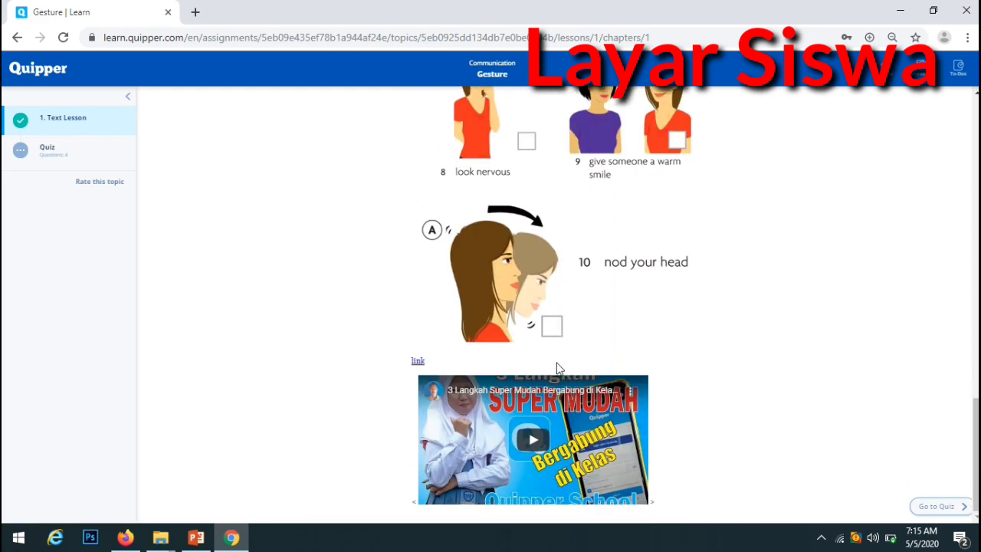
pyautogui.moveTo(974, 418); pyautogui.dragTo(934, 50)
pyautogui.scroll(-15, 932, 329)
# - Set the browser zoom to 110%
pyautogui.hotkey('ctrl', '+')
pyautogui.hotkey('ctrl', '+')
pyautogui.hotkey('ctrl', '+')
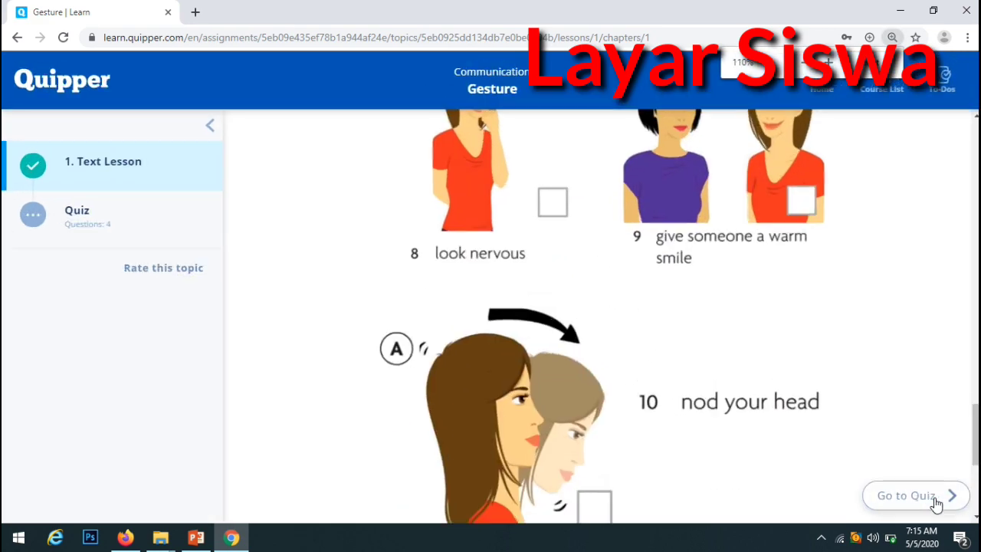
pyautogui.hotkey('ctrl', '+')
pyautogui.hotkey('ctrl', '+')
pyautogui.hotkey('ctrl', '-')
pyautogui.hotkey('ctrl', '-')
pyautogui.hotkey('ctrl', '-')
pyautogui.hotkey('ctrl', '-')
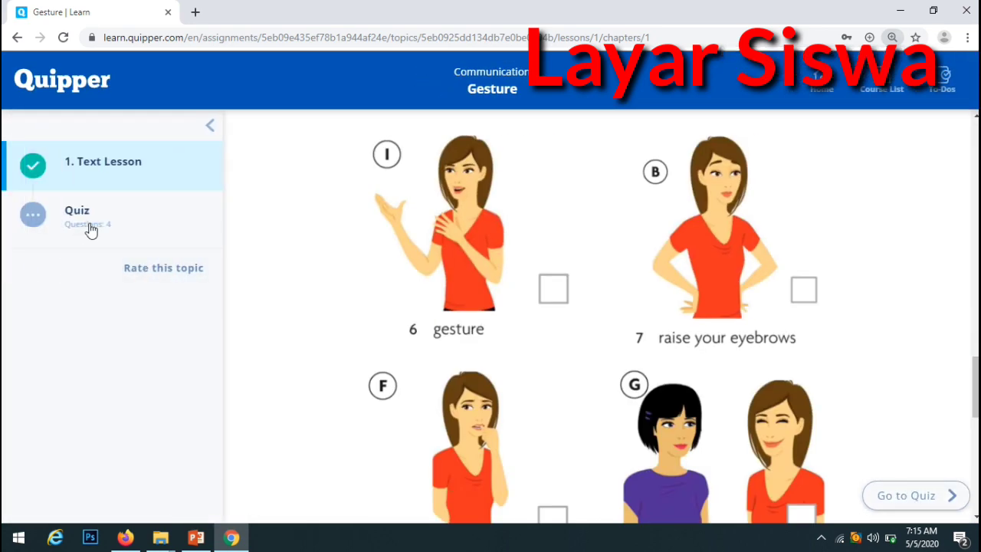
# - Start the Gesture quiz, answer question 1 with 'node your head', and advance to question 2
pyautogui.click(71, 219)
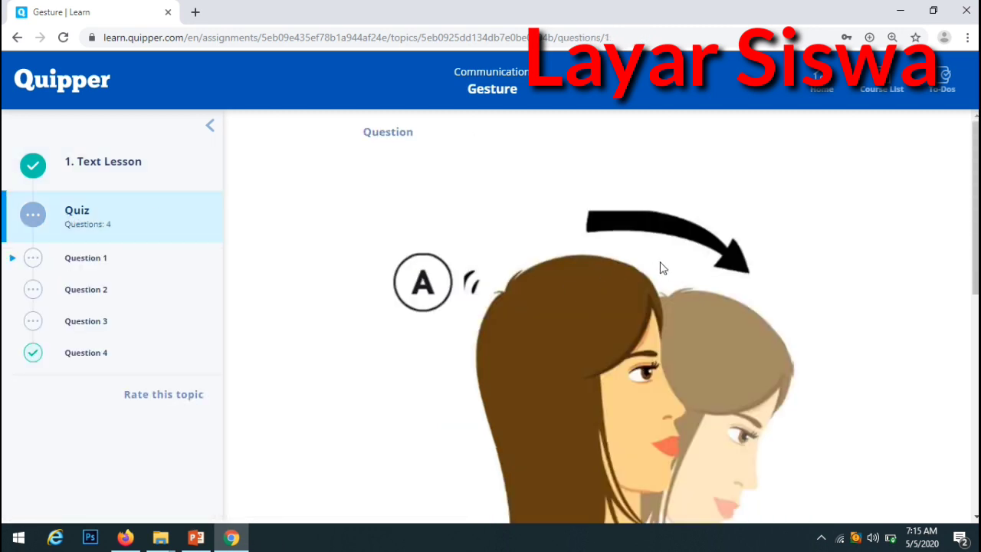
pyautogui.hotkey('ctrl', '-')
pyautogui.hotkey('ctrl', '-')
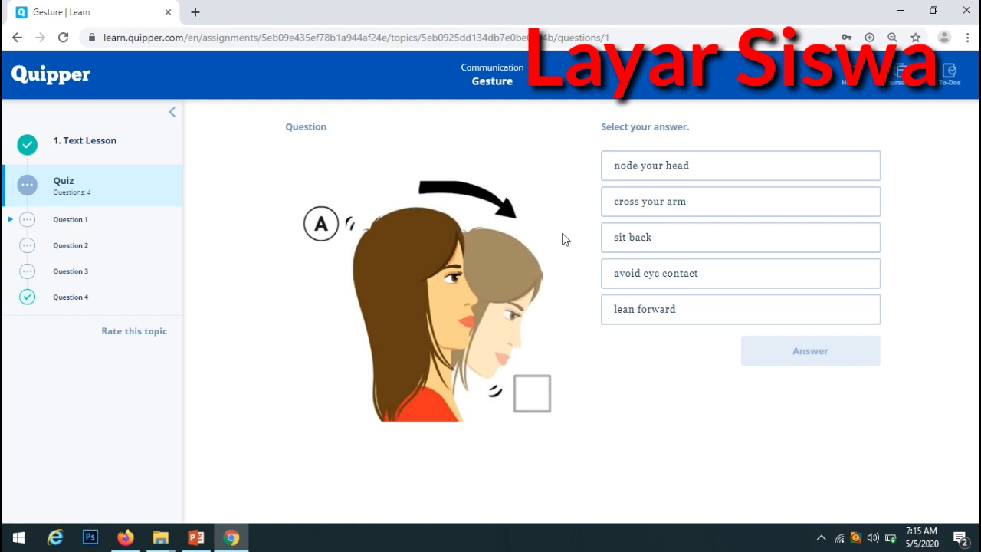
pyautogui.click(652, 170)
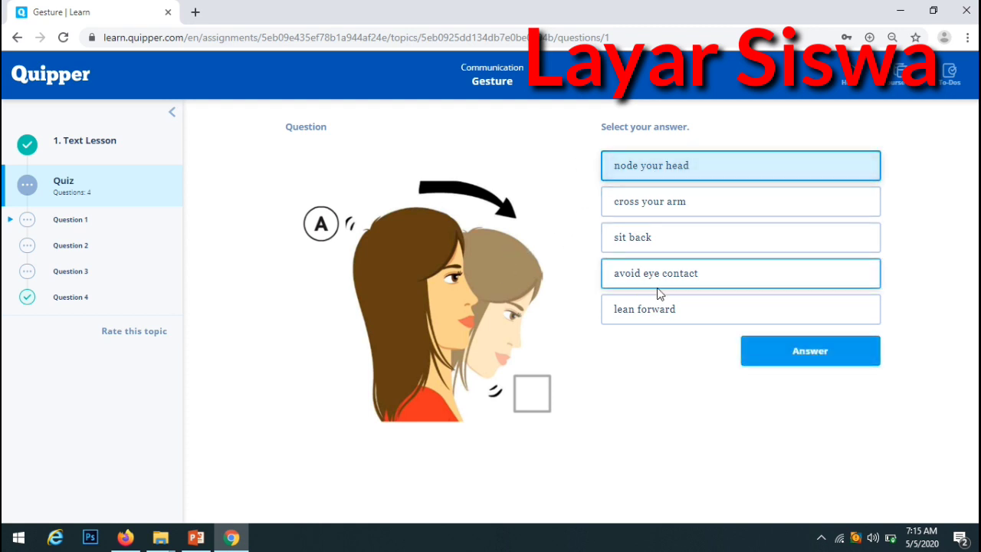
pyautogui.click(782, 362)
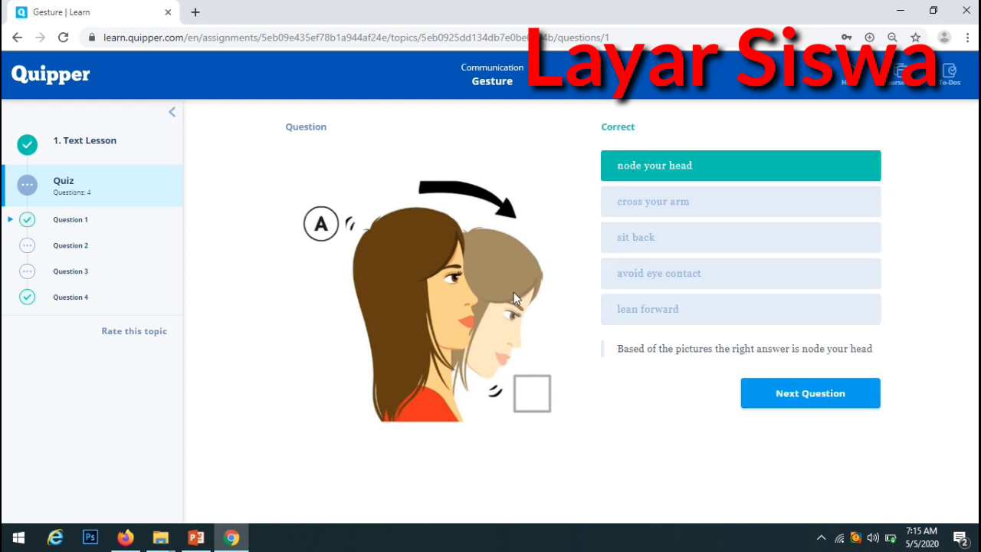
pyautogui.click(814, 401)
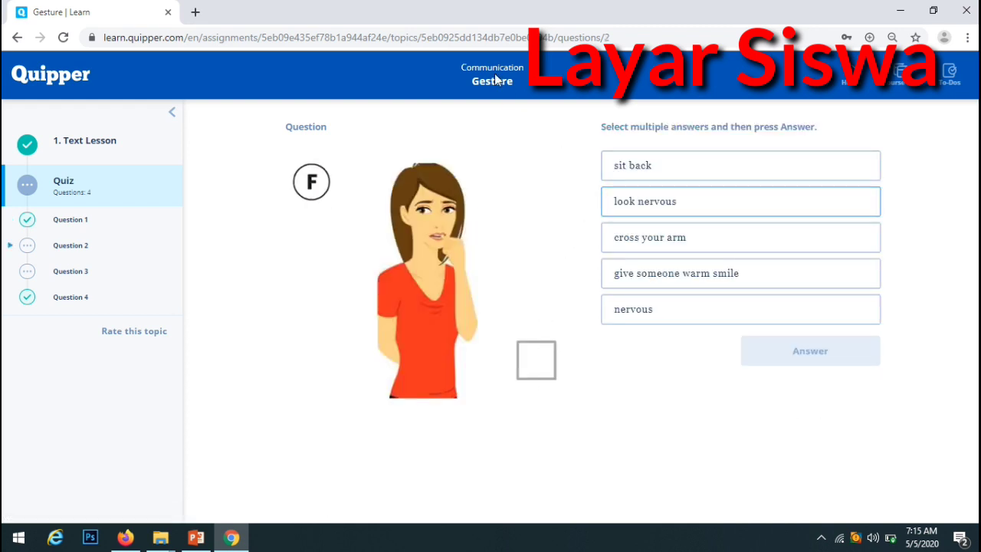
# - Snap the student's Chrome window beside the teacher's Firefox answer key
pyautogui.moveTo(452, 12); pyautogui.dragTo(977, 164)
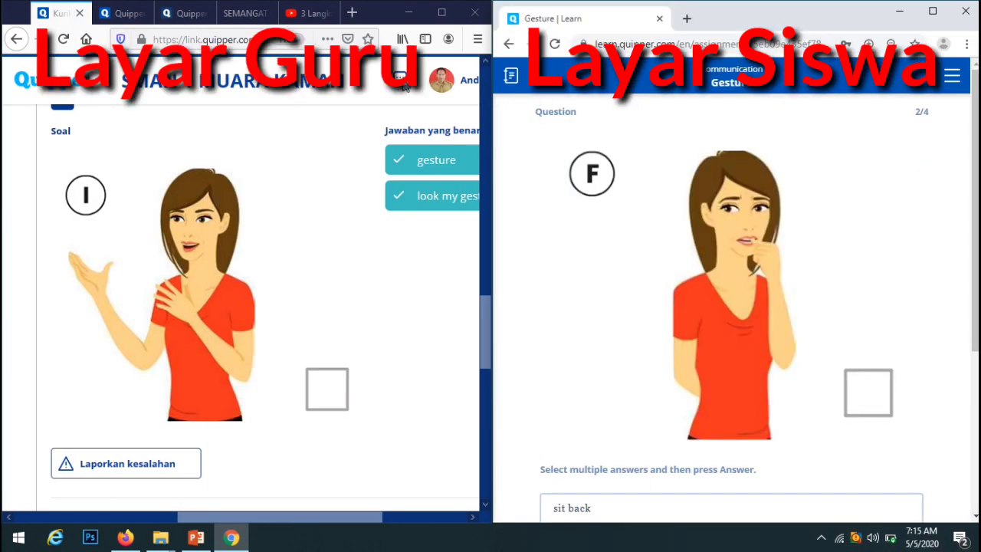
pyautogui.moveTo(485, 338); pyautogui.dragTo(473, 250)
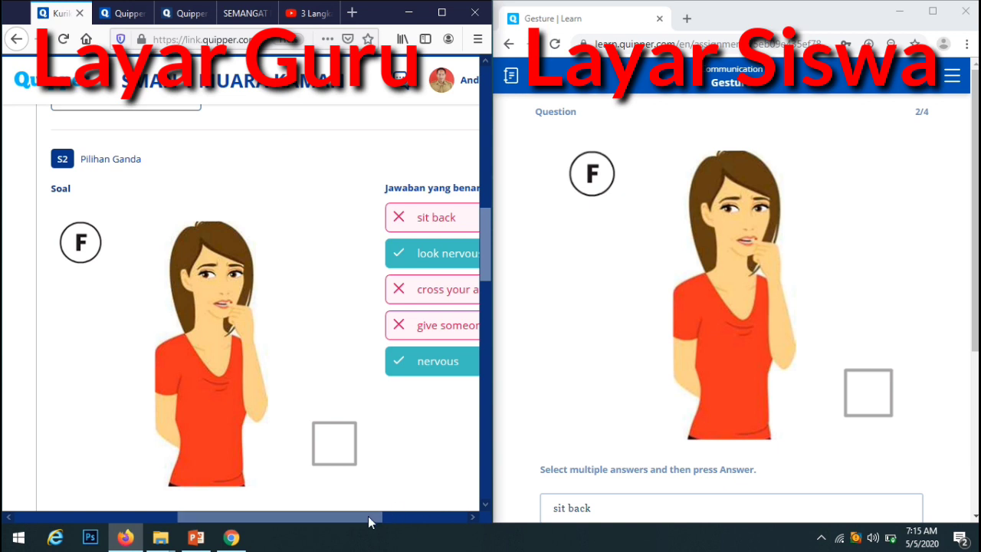
pyautogui.moveTo(368, 516); pyautogui.dragTo(426, 516)
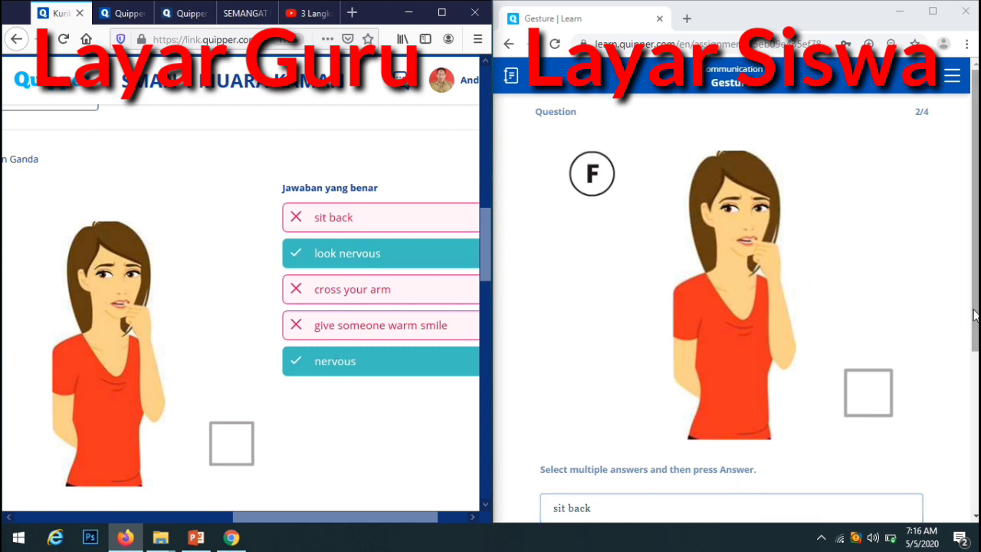
pyautogui.moveTo(975, 314); pyautogui.dragTo(977, 424)
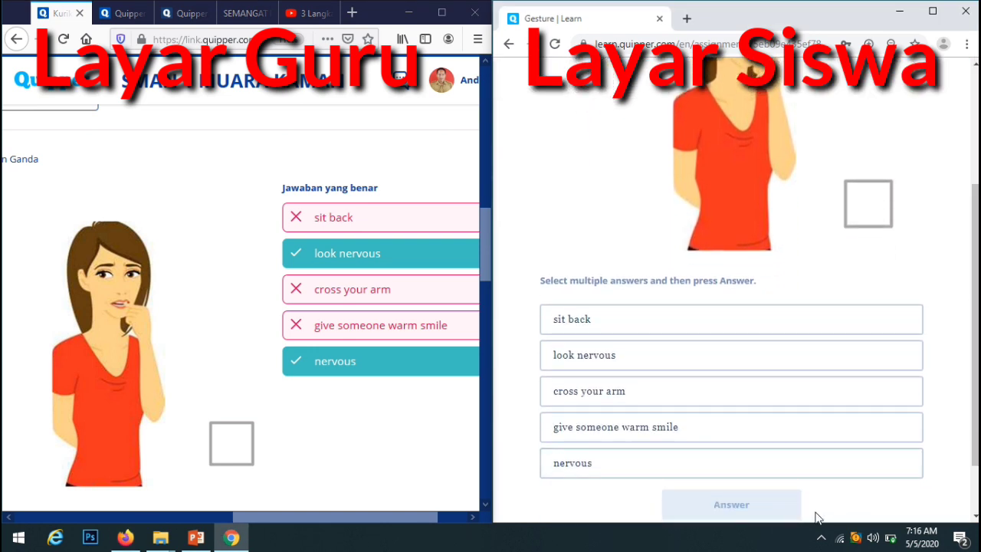
# - Answer question 2 with 'nervous' and 'look nervous', then go to question 3
pyautogui.click(632, 471)
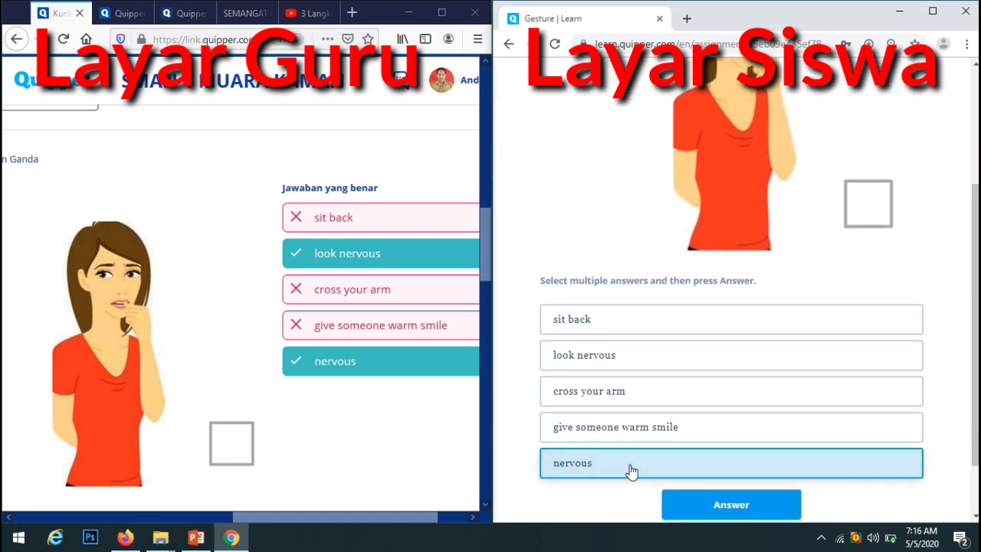
pyautogui.click(618, 354)
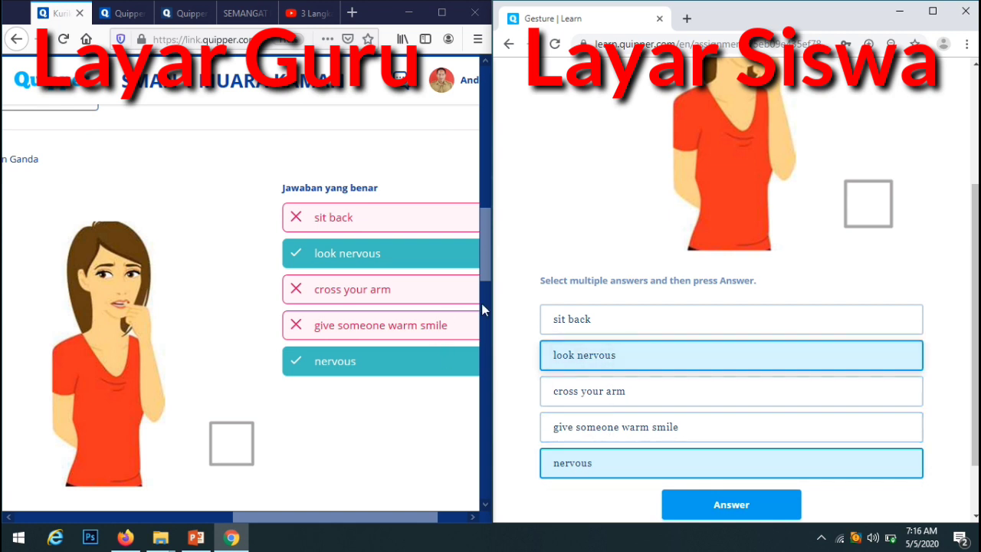
pyautogui.click(770, 504)
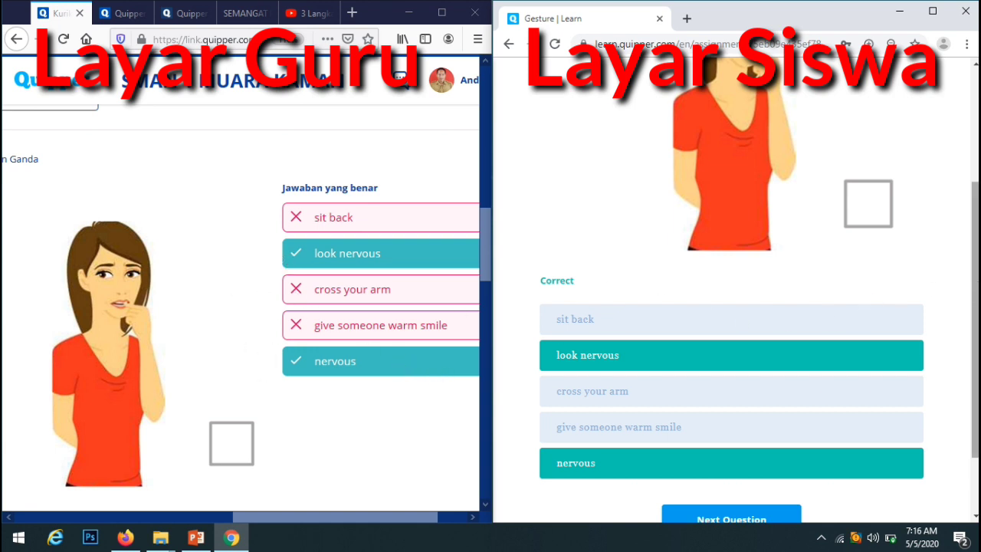
pyautogui.scroll(-2, 970, 297)
pyautogui.click(759, 432)
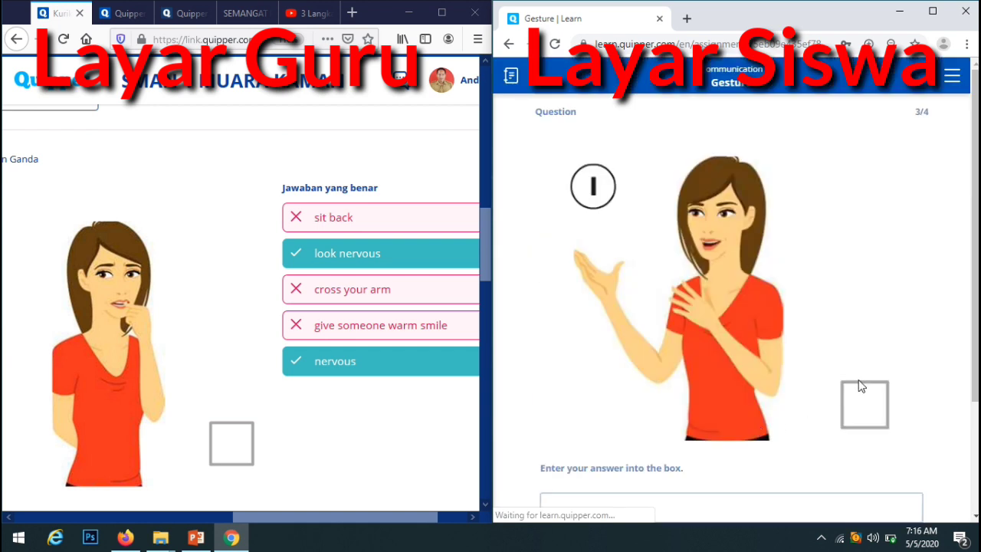
# - Fill question 3's blanks with 'gesture' and 'look my gesture' and submit
pyautogui.scroll(-2, 736, 291)
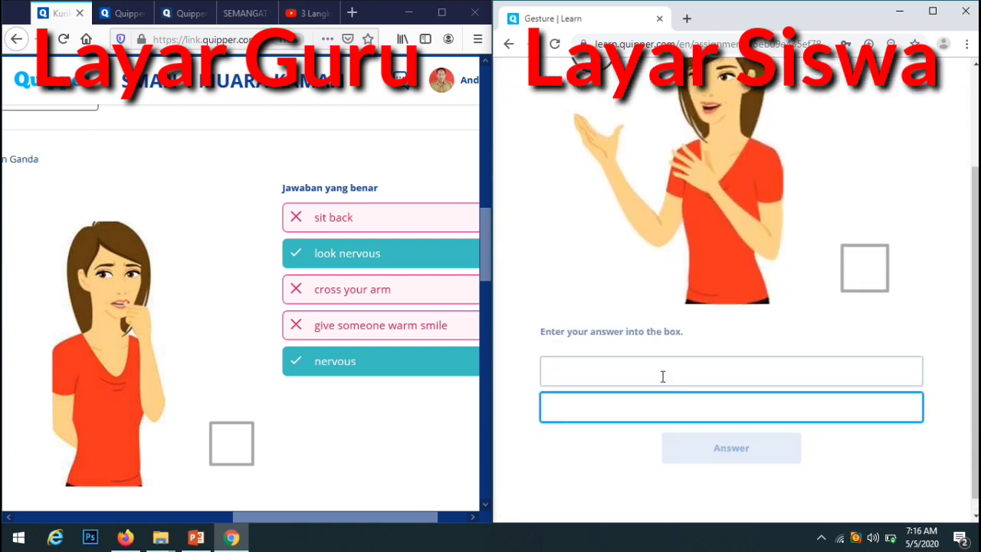
pyautogui.click(484, 253)
pyautogui.moveTo(484, 253); pyautogui.dragTo(492, 327)
pyautogui.click(577, 374)
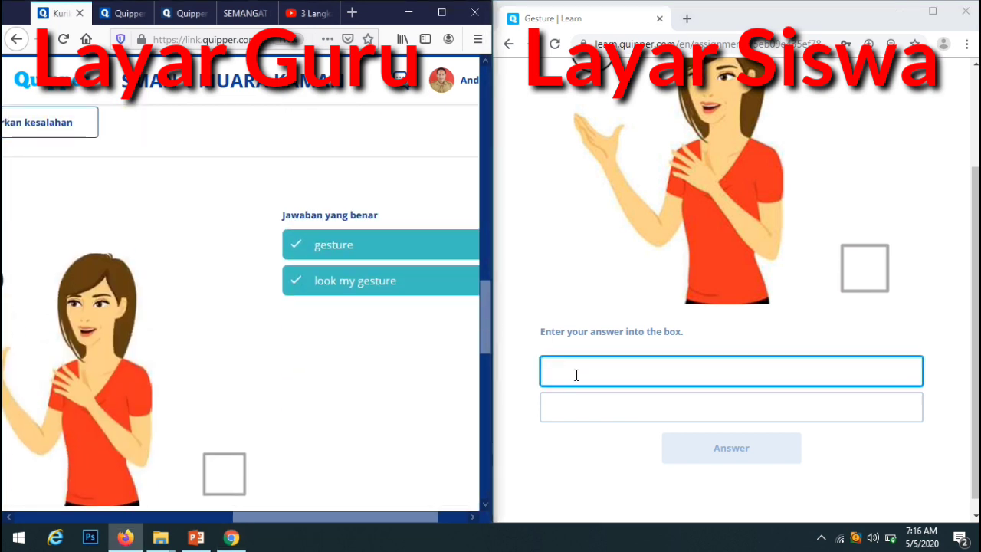
pyautogui.write('g')
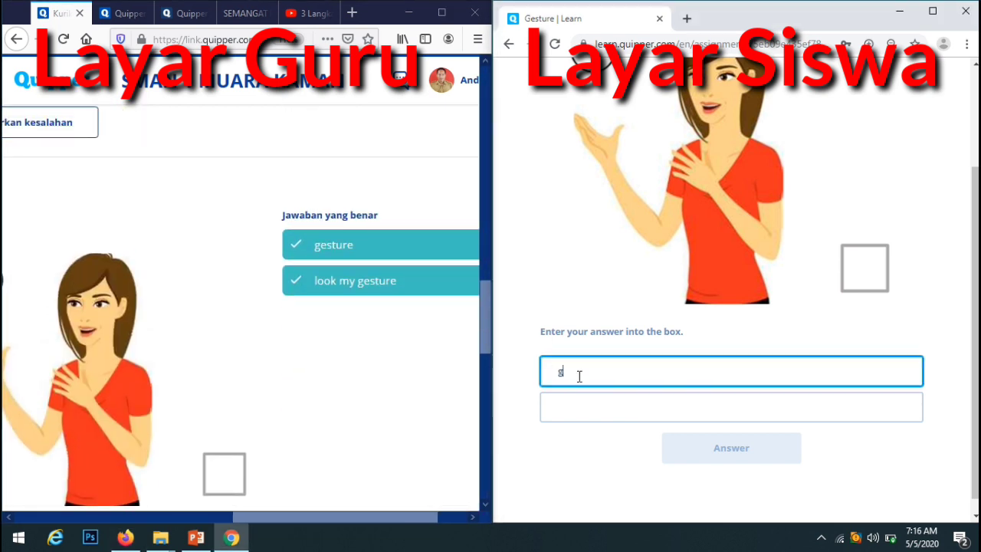
pyautogui.write('esture')
pyautogui.press('Tab')
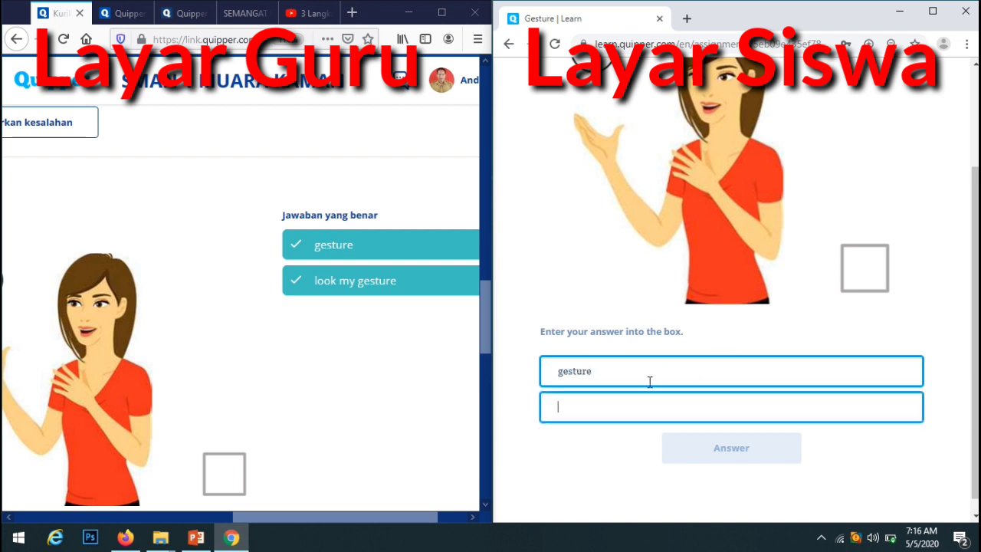
pyautogui.write('look my gesture')
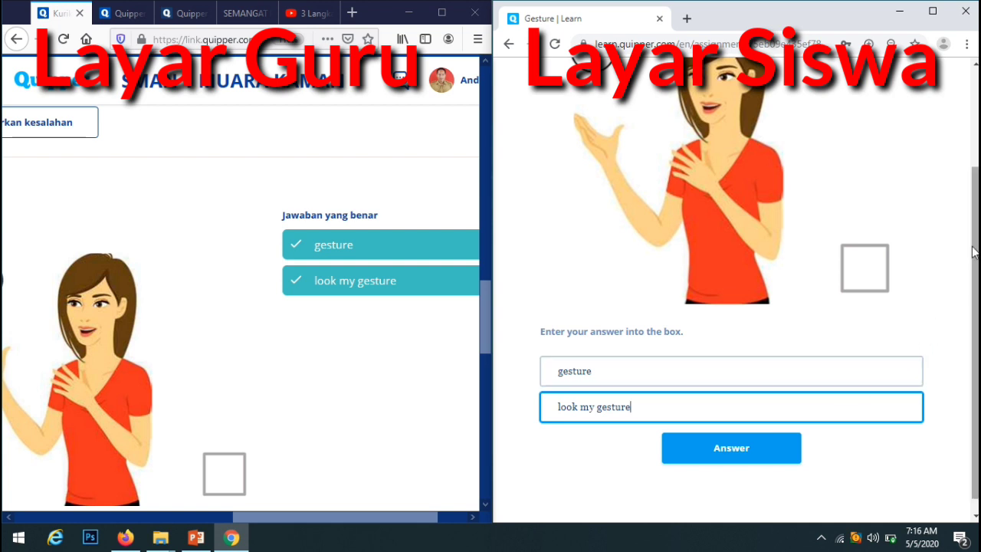
pyautogui.scroll(-1, 964, 278)
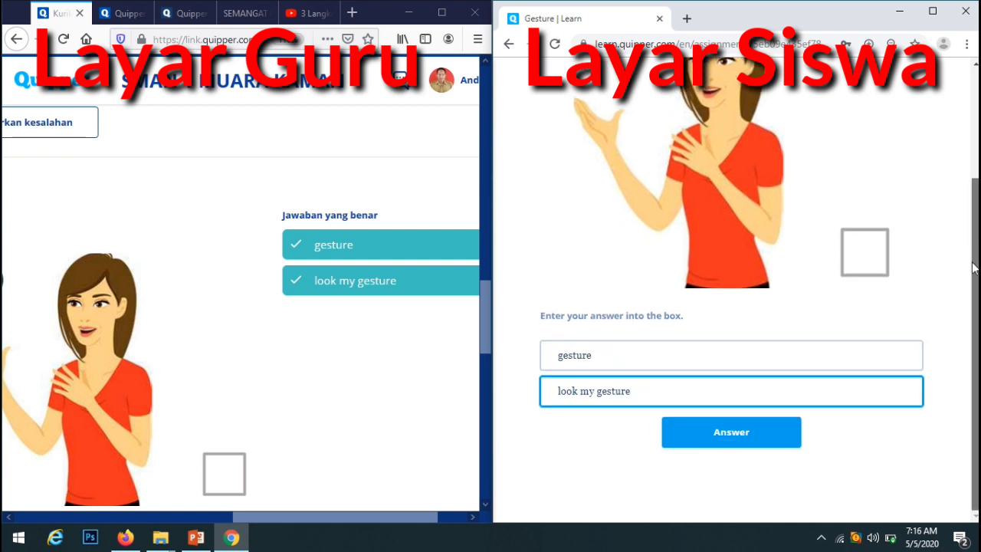
pyautogui.click(732, 434)
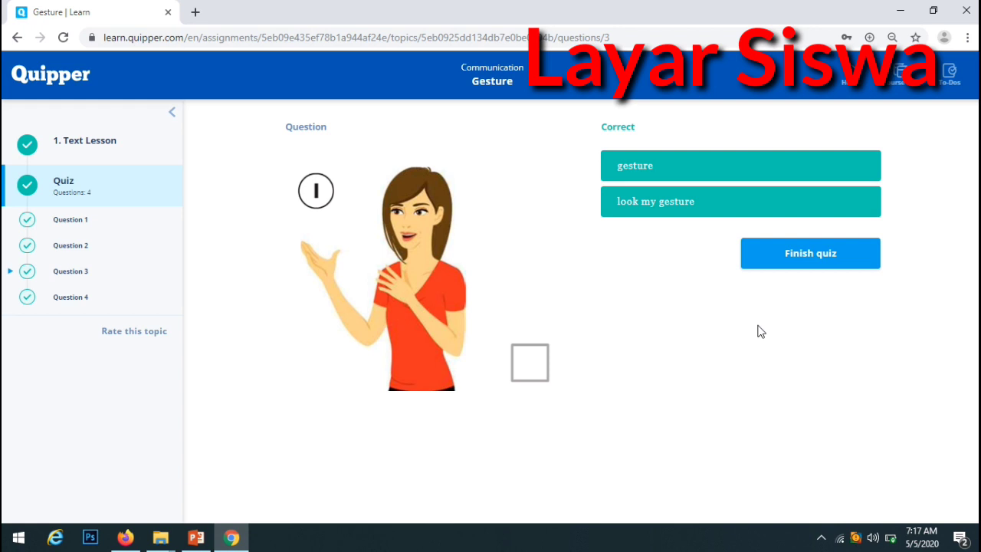
# - Finish the Gesture quiz to reach the 100% mastered result page
pyautogui.hotkey('ctrl', '-')
pyautogui.hotkey('ctrl', '-')
pyautogui.hotkey('ctrl', '-')
pyautogui.hotkey('ctrl', '+')
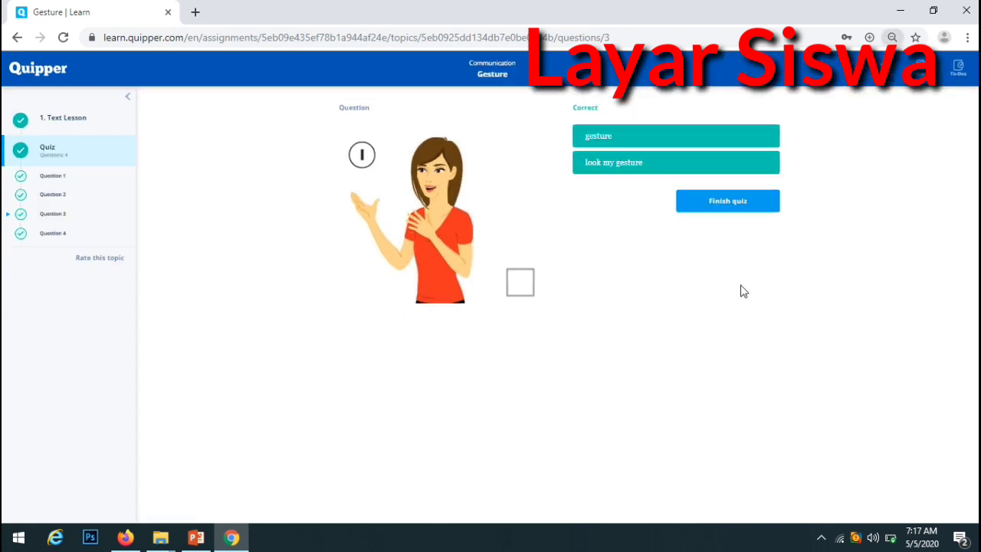
pyautogui.click(739, 230)
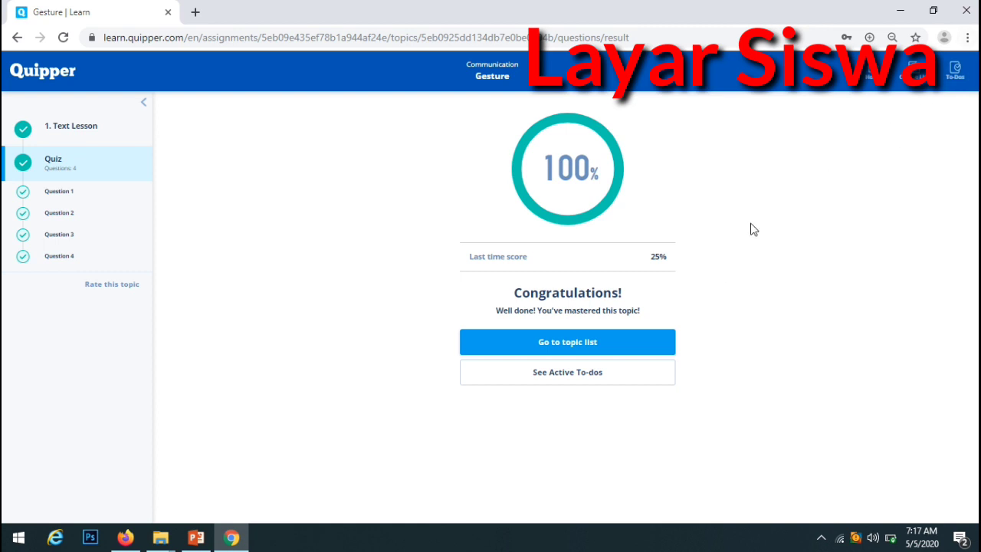
# - Go from the quiz result to the student's To-Dos, then minimise the student's Chrome window
pyautogui.click(568, 346)
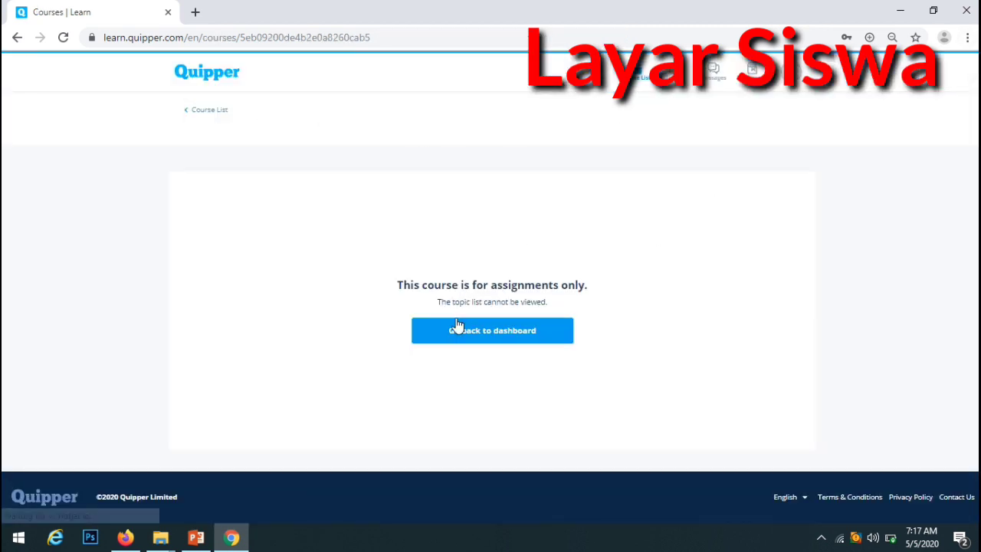
pyautogui.click(670, 86)
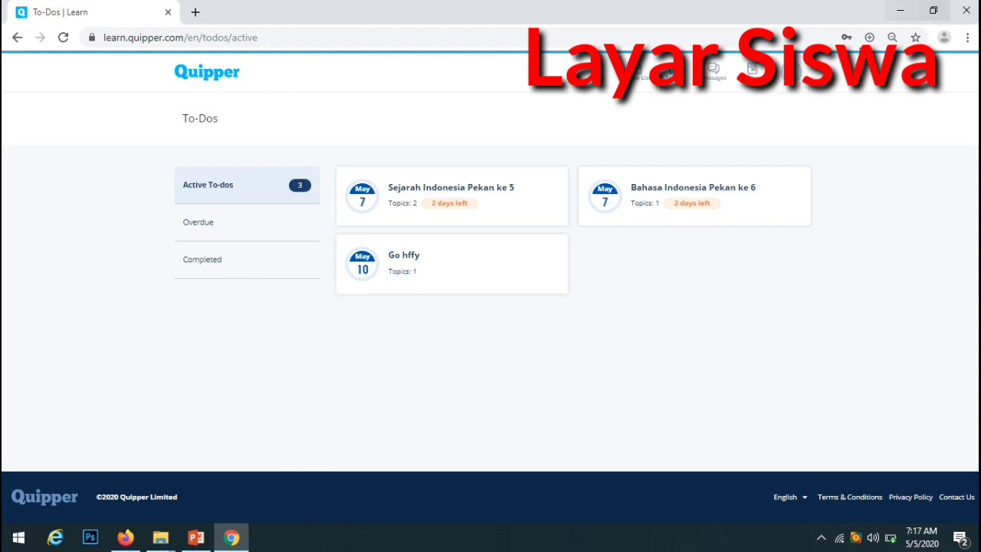
pyautogui.moveTo(537, 23); pyautogui.dragTo(851, 6)
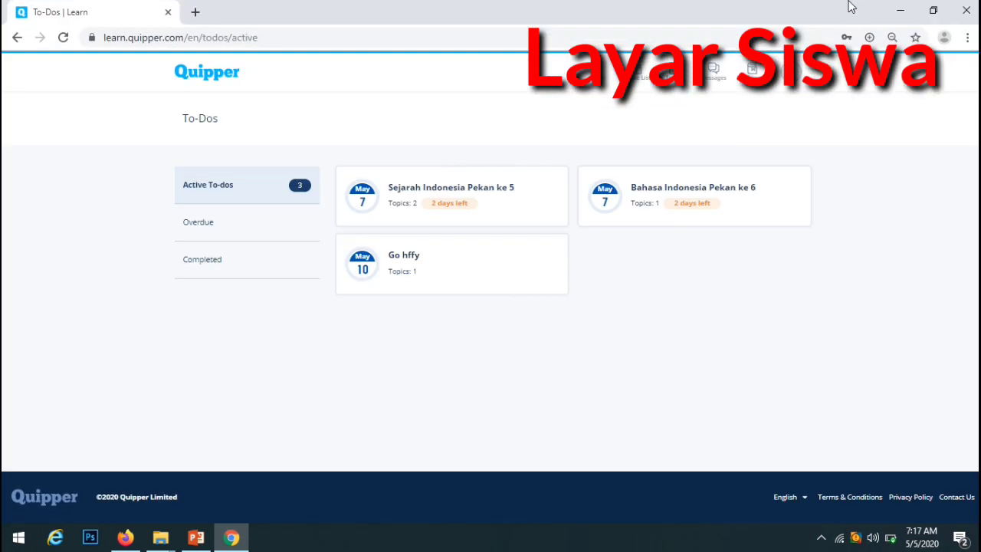
pyautogui.click(899, 10)
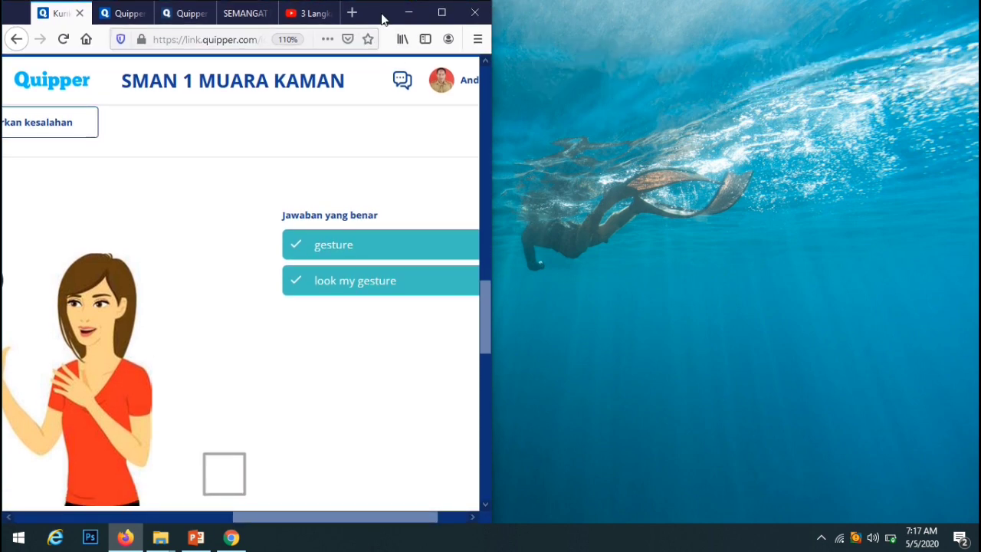
# - Maximise the teacher's Firefox window and scroll through the Gesture question review
pyautogui.doubleClick(383, 17)
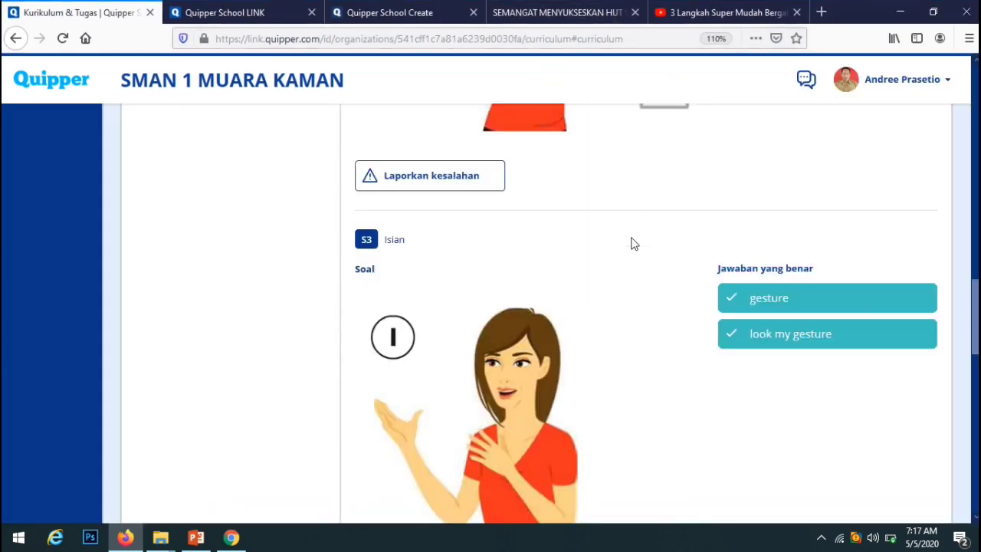
pyautogui.scroll(-2, 537, 345)
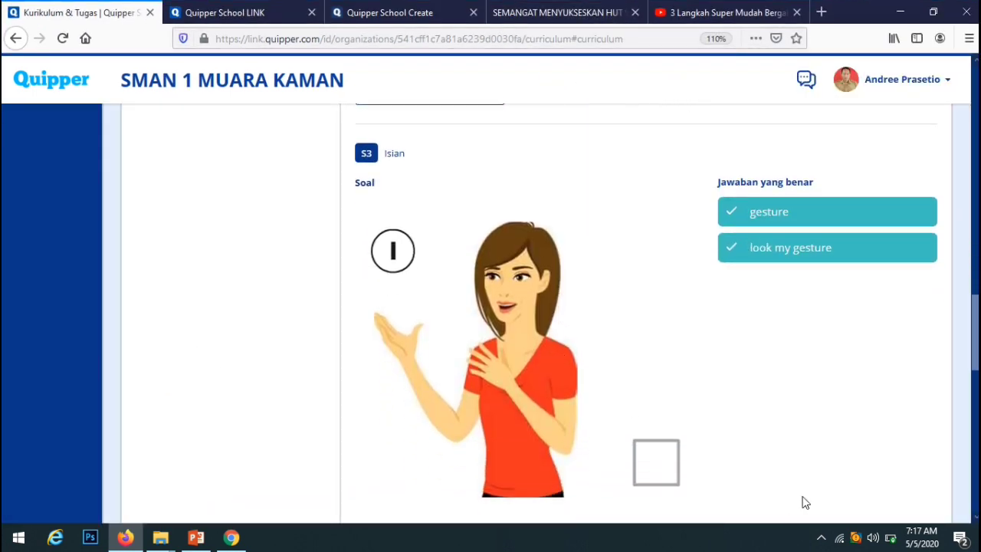
pyautogui.scroll(-8, 907, 398)
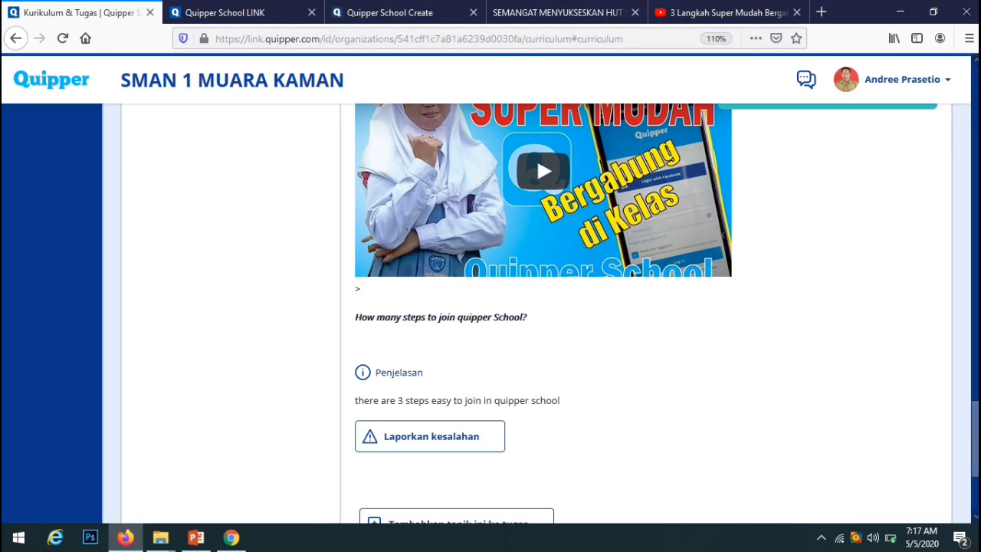
pyautogui.scroll(15, 946, 179)
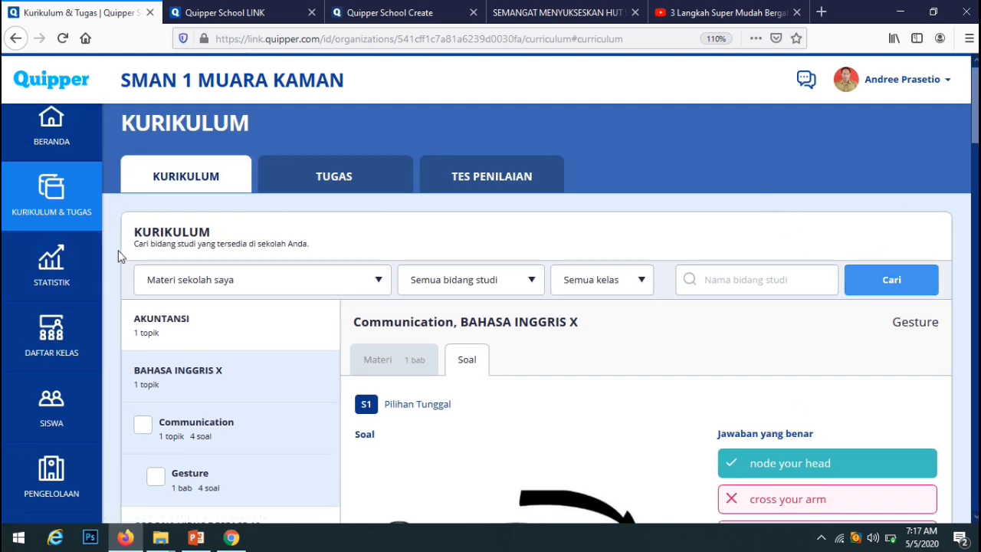
# - Open DAFTAR KELAS and view the Coba-Coba class's task list
pyautogui.click(54, 334)
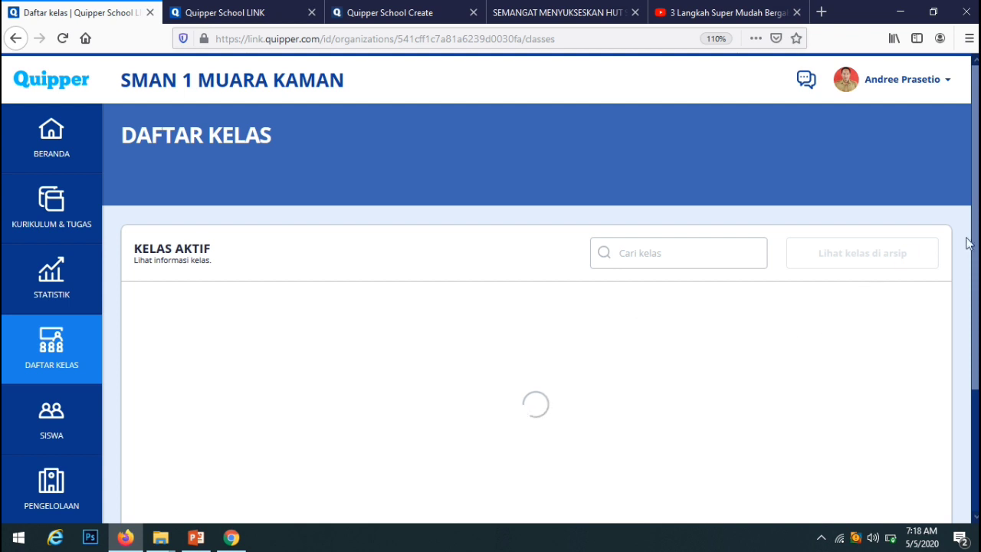
pyautogui.moveTo(976, 227); pyautogui.dragTo(976, 297)
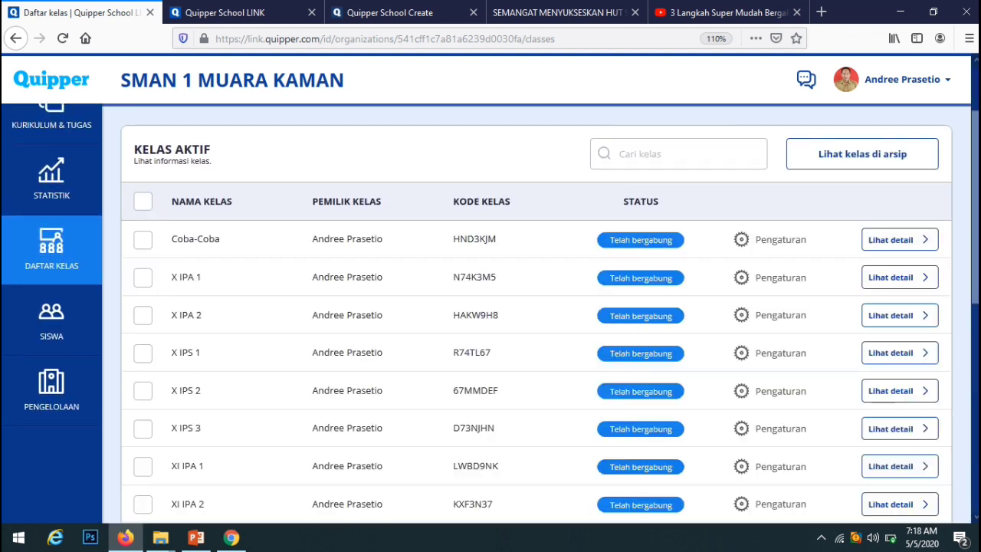
pyautogui.click(866, 239)
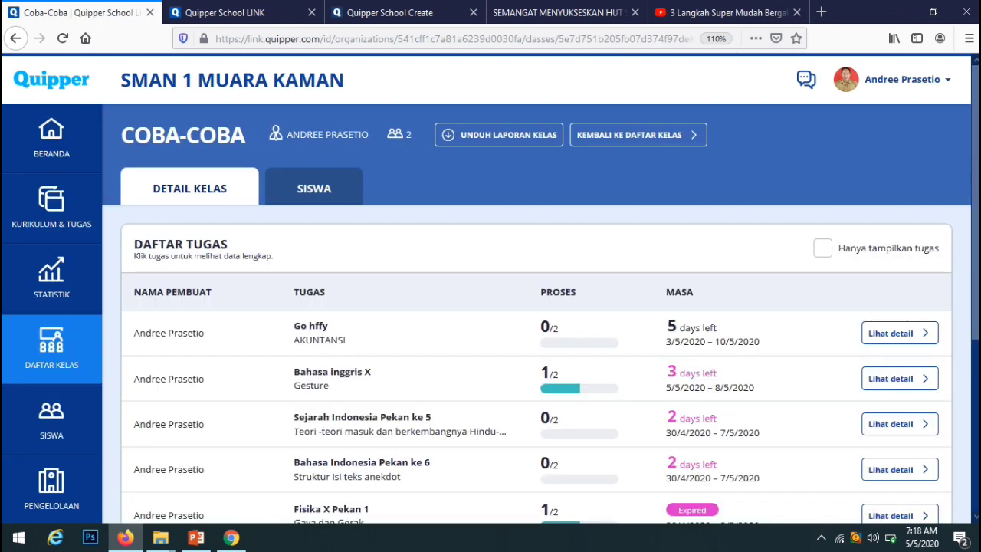
pyautogui.moveTo(976, 156); pyautogui.dragTo(977, 231)
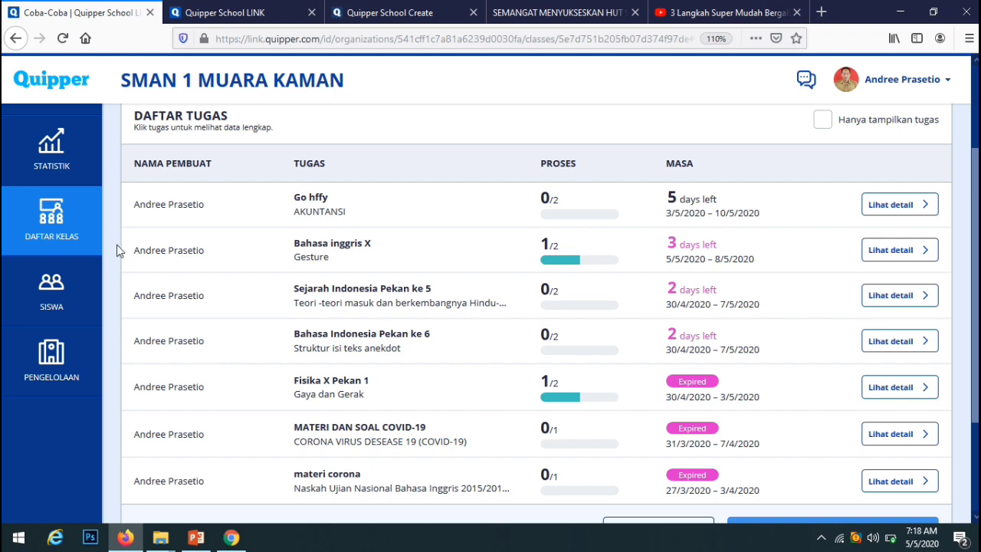
pyautogui.moveTo(977, 183); pyautogui.dragTo(958, 95)
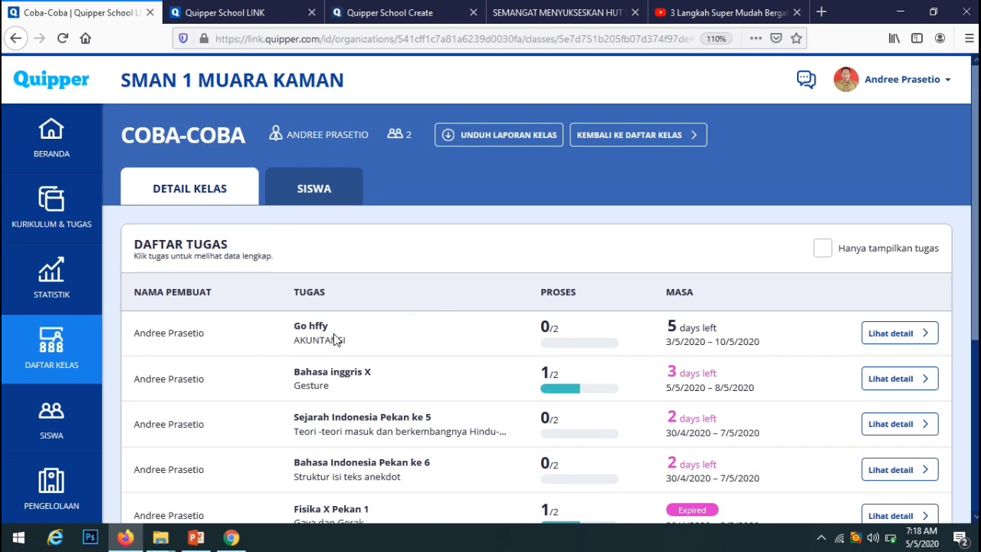
pyautogui.scroll(-2, 975, 230)
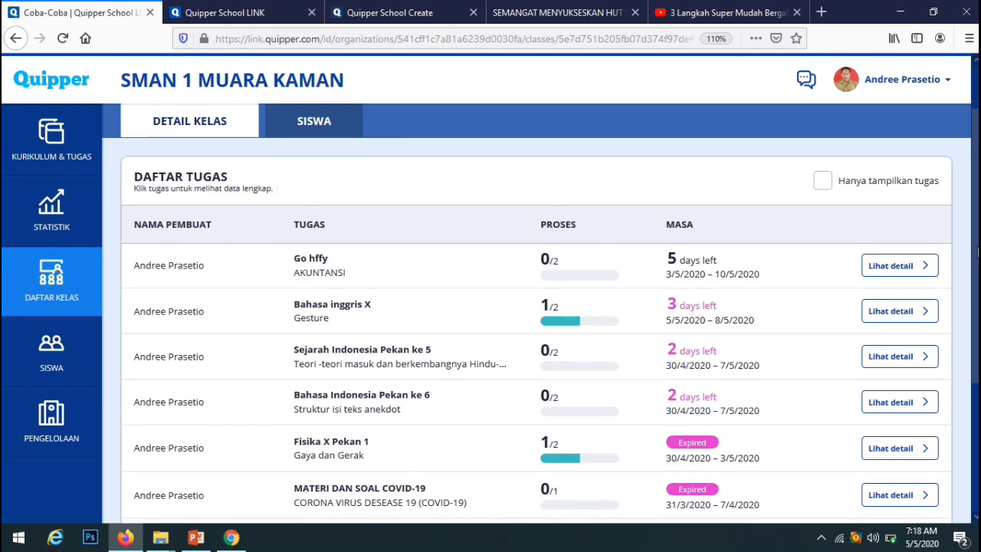
pyautogui.scroll(-2, 575, 359)
pyautogui.scroll(3, 575, 358)
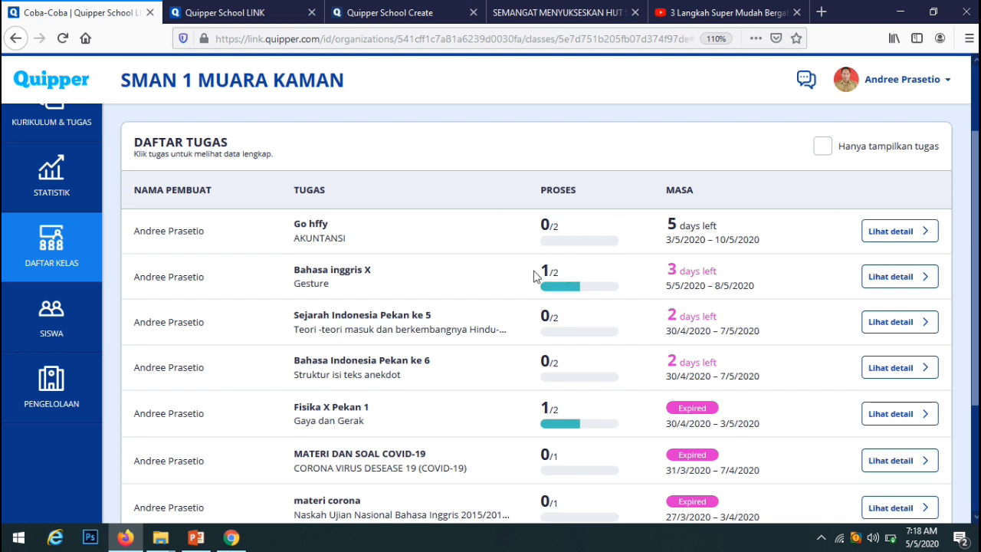
# - Open the Bahasa inggris X Gesture Submission Status table: one finished at 25%, one not started
pyautogui.click(889, 278)
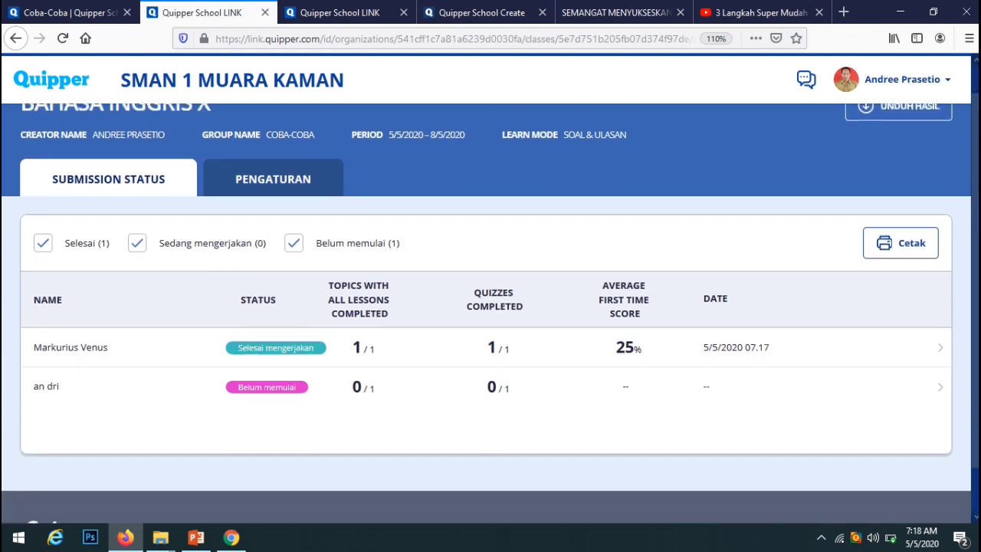
pyautogui.scroll(-1, 963, 176)
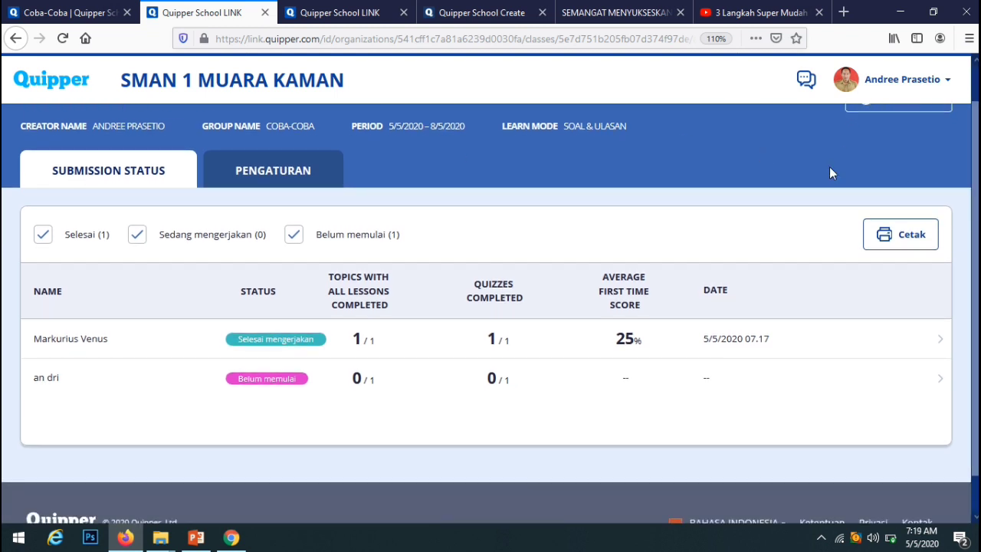
pyautogui.scroll(1, 968, 222)
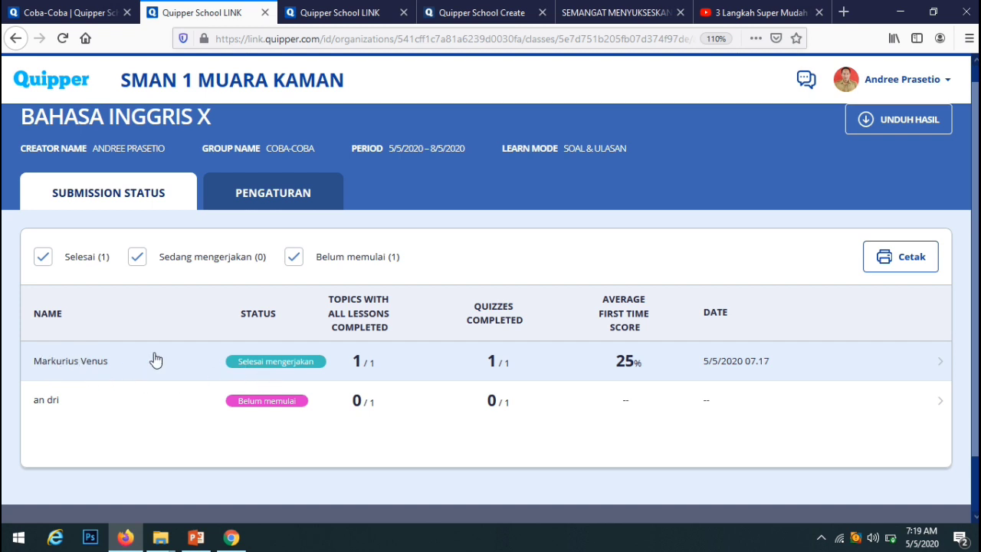
# - Open the finished student's Detail Siswa and expand BAHASA INGGRIS X: 2 attempts, 25% first, 100% highest
pyautogui.click(942, 368)
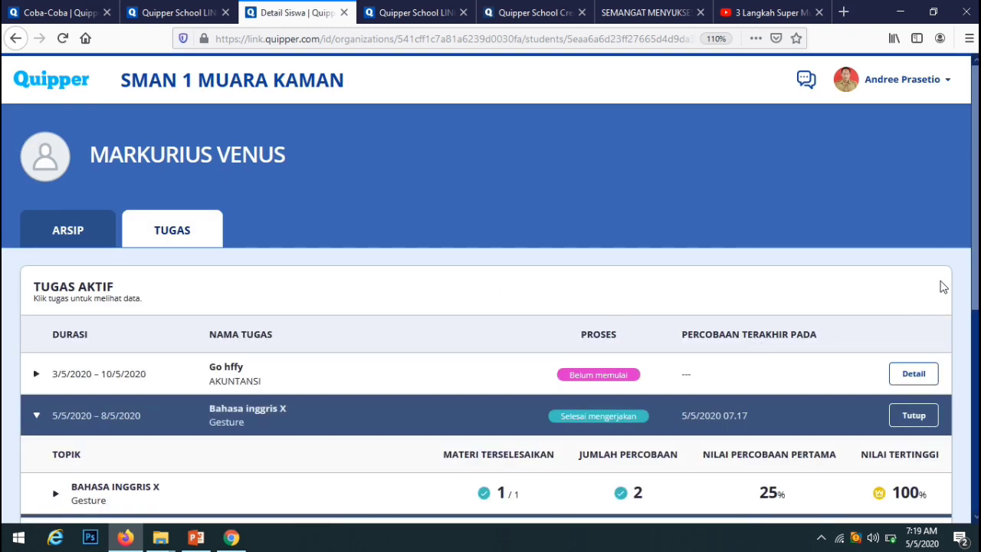
pyautogui.scroll(-3, 973, 276)
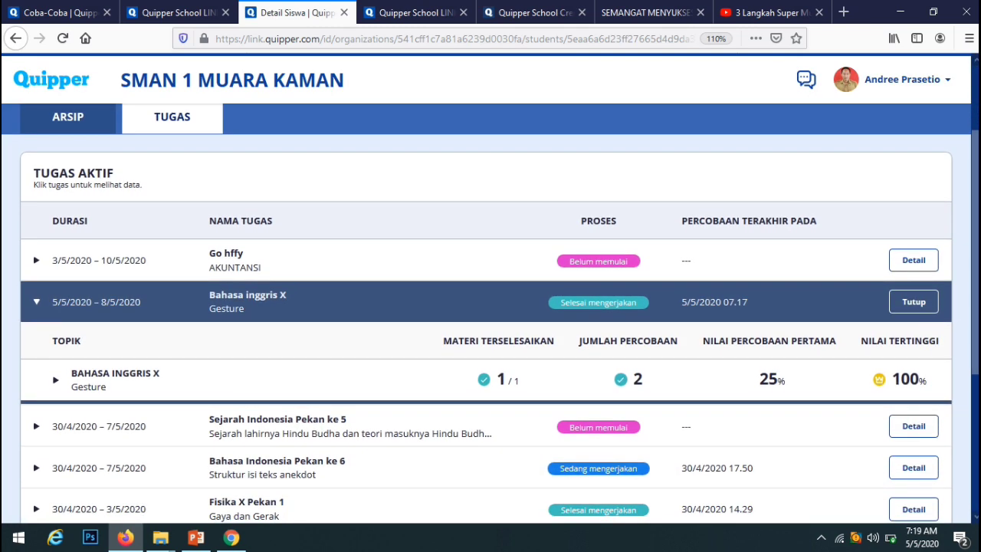
pyautogui.click(369, 389)
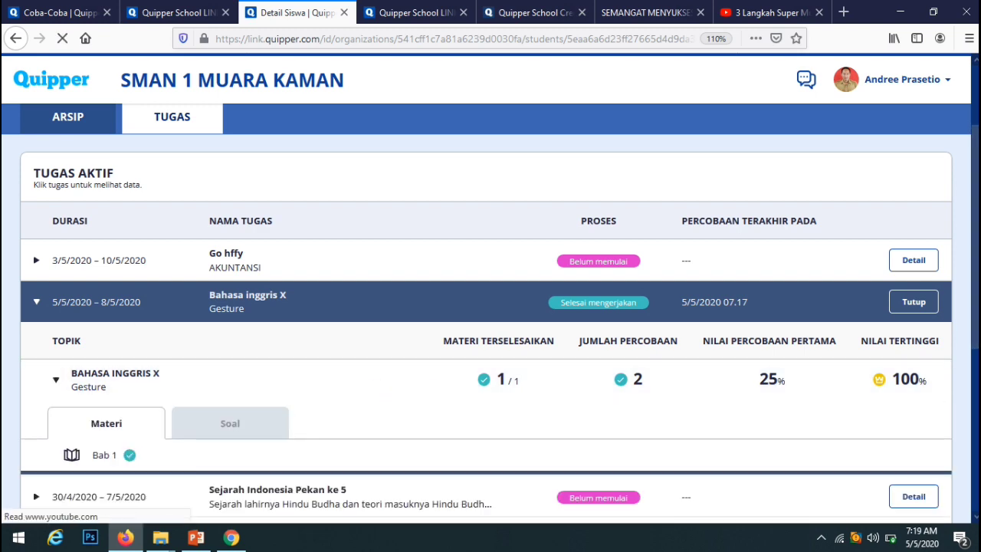
pyautogui.scroll(-2, 491, 322)
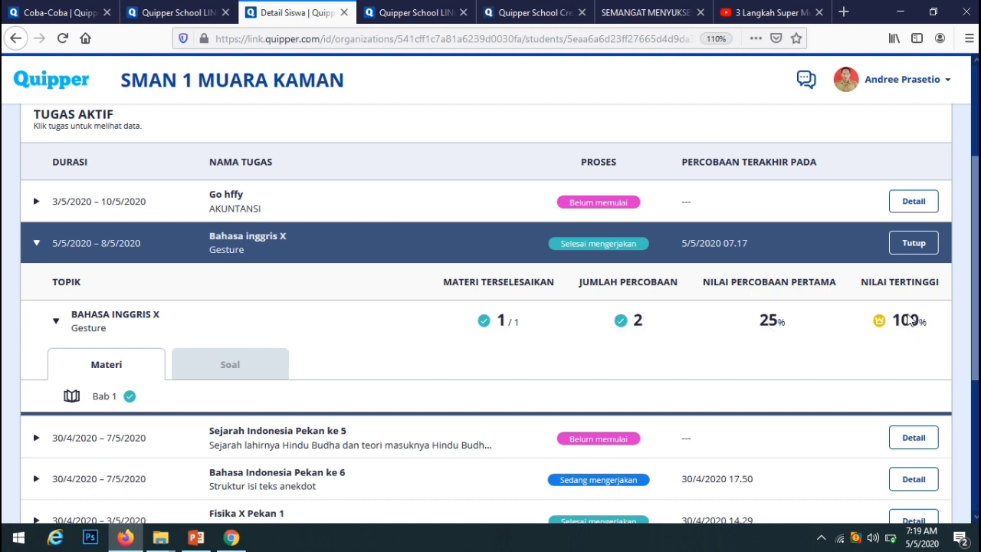
# - Review the Gesture questions, comparing attempt 1's wrong 'sit back' answer with attempt 2's 100%
pyautogui.click(244, 370)
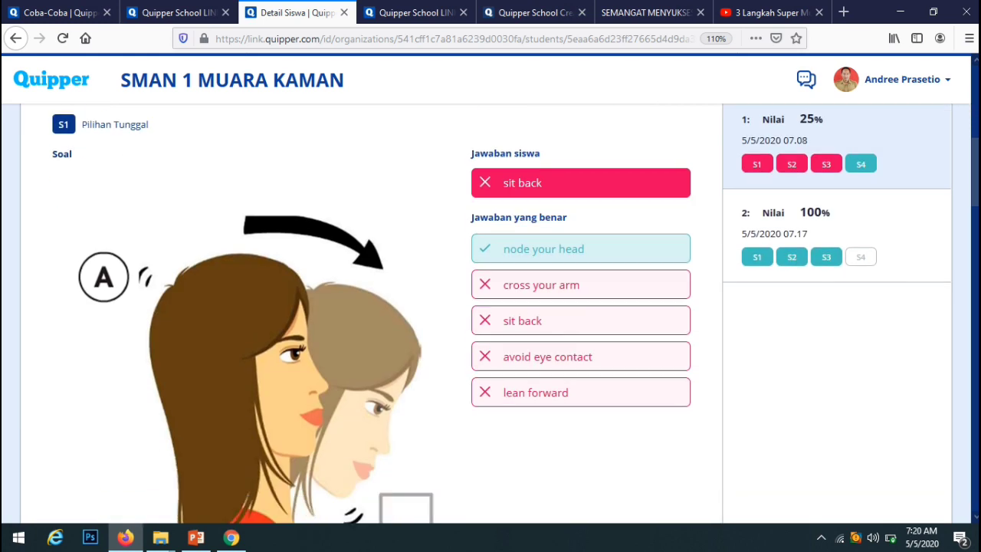
pyautogui.moveTo(975, 127); pyautogui.dragTo(975, 160)
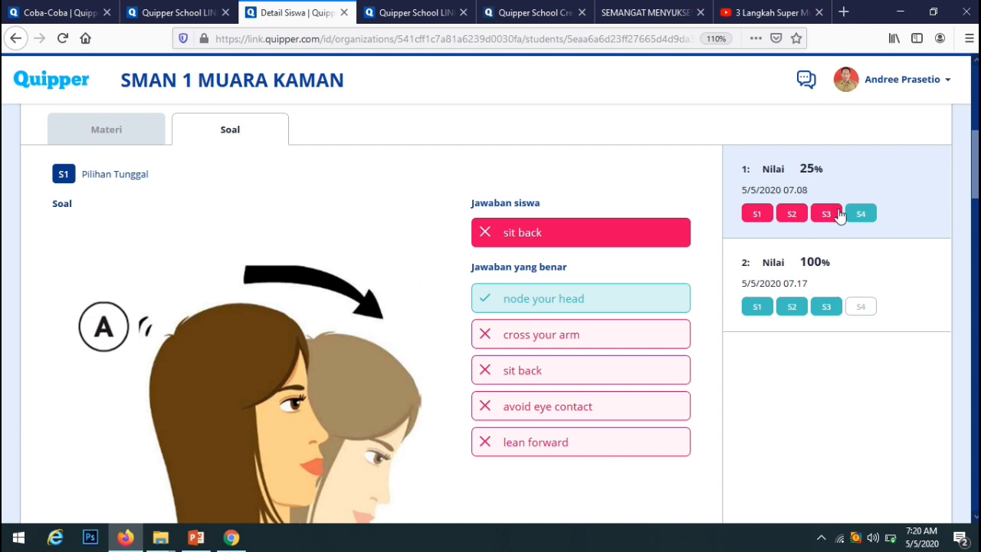
pyautogui.moveTo(975, 199)
pyautogui.mouseDown()
pyautogui.moveTo(977, 185)
pyautogui.moveTo(970, 284)
pyautogui.moveTo(957, 190)
pyautogui.mouseUp()
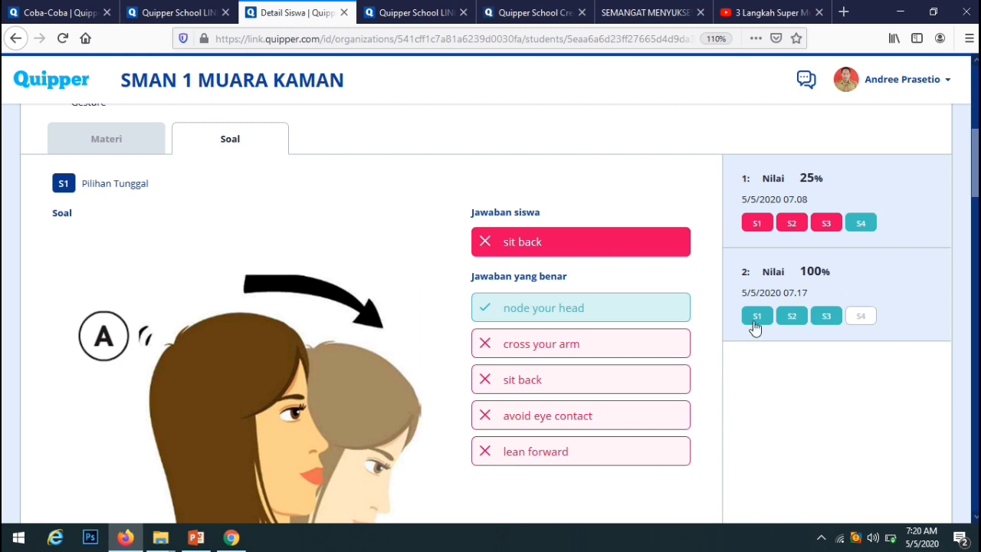
pyautogui.scroll(4, 975, 189)
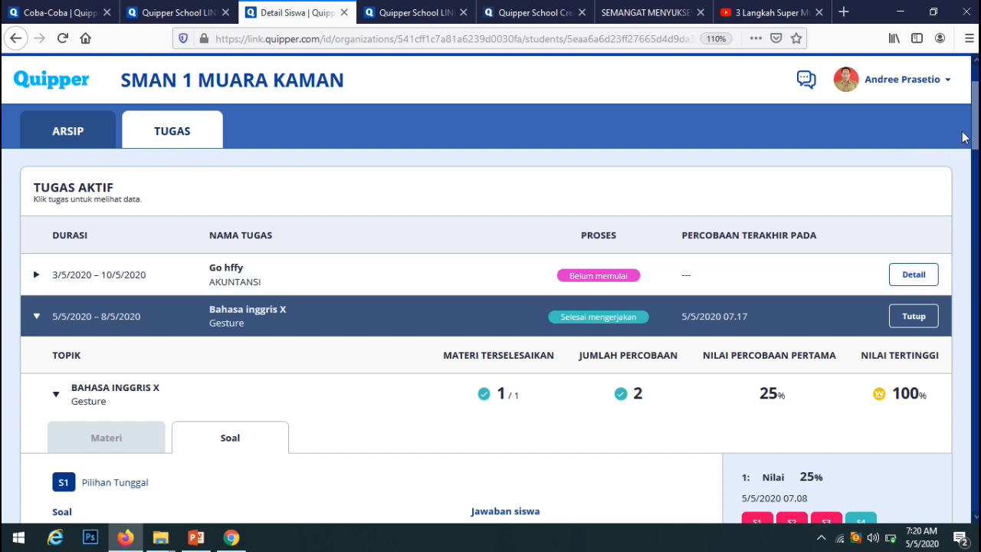
pyautogui.scroll(-2, 964, 137)
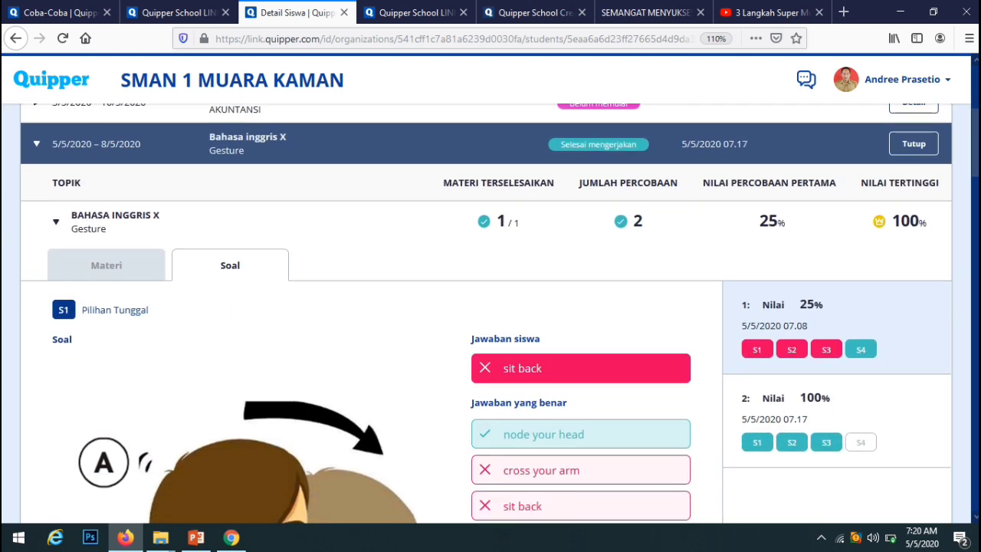
# - Go back from the topic materials to the submission status page, then to the Coba-Coba class task list
pyautogui.click(121, 264)
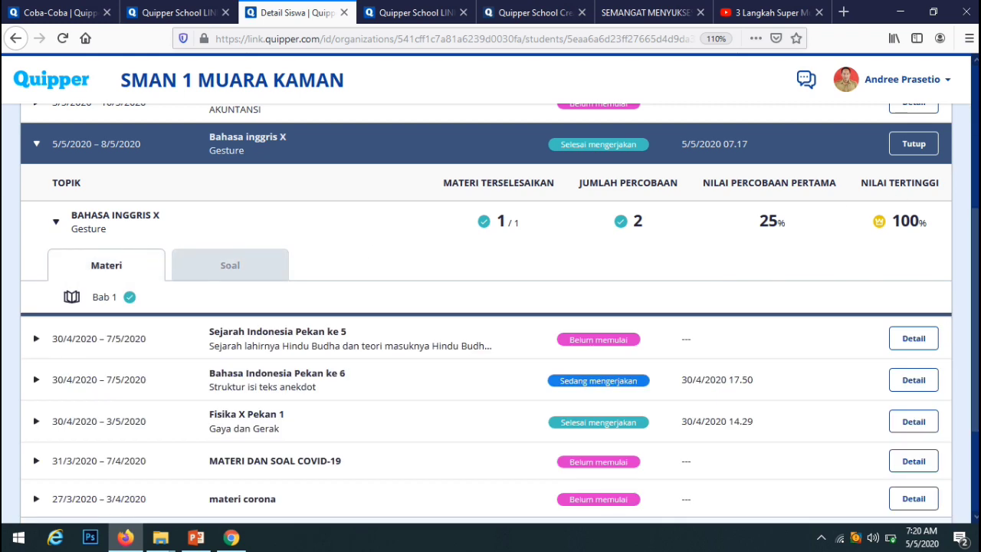
pyautogui.scroll(5, 973, 120)
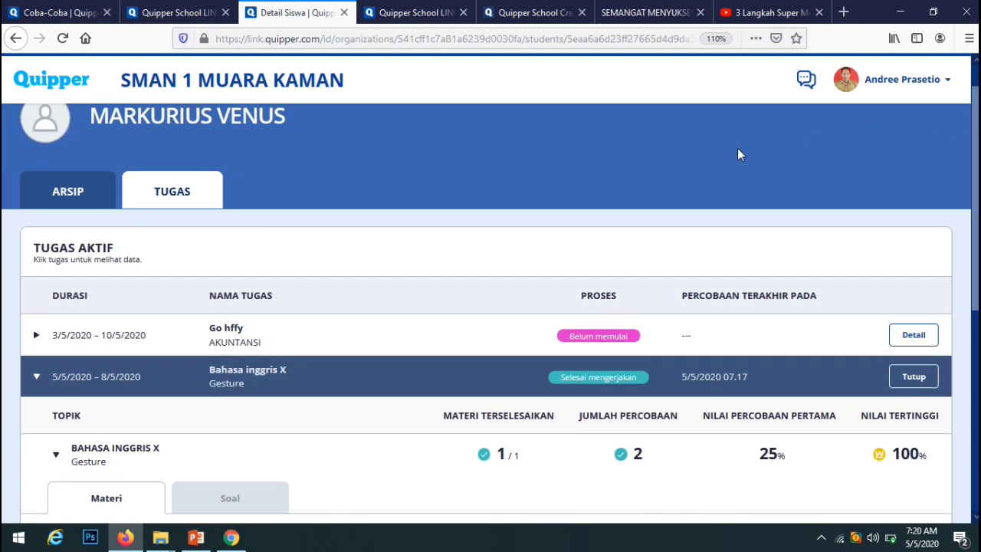
pyautogui.click(150, 12)
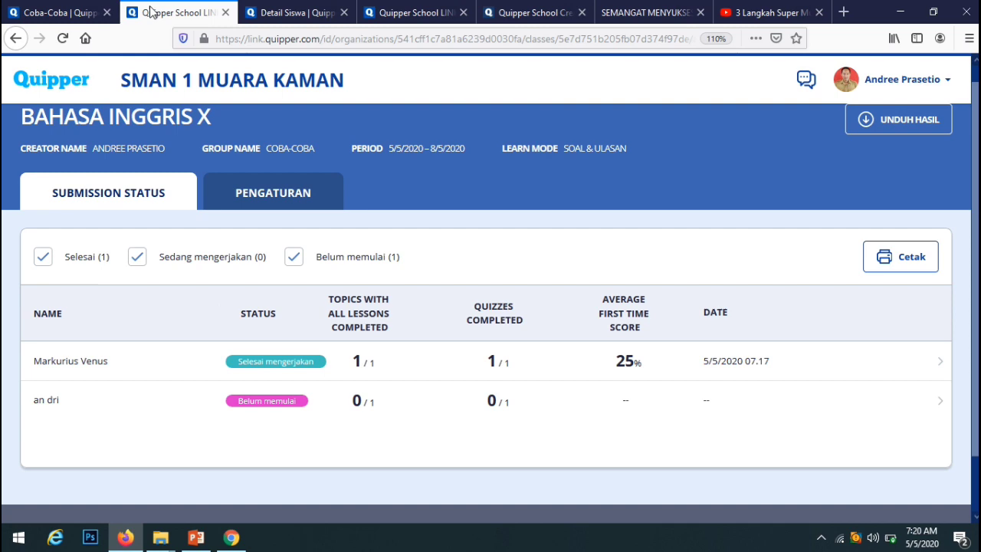
pyautogui.click(57, 10)
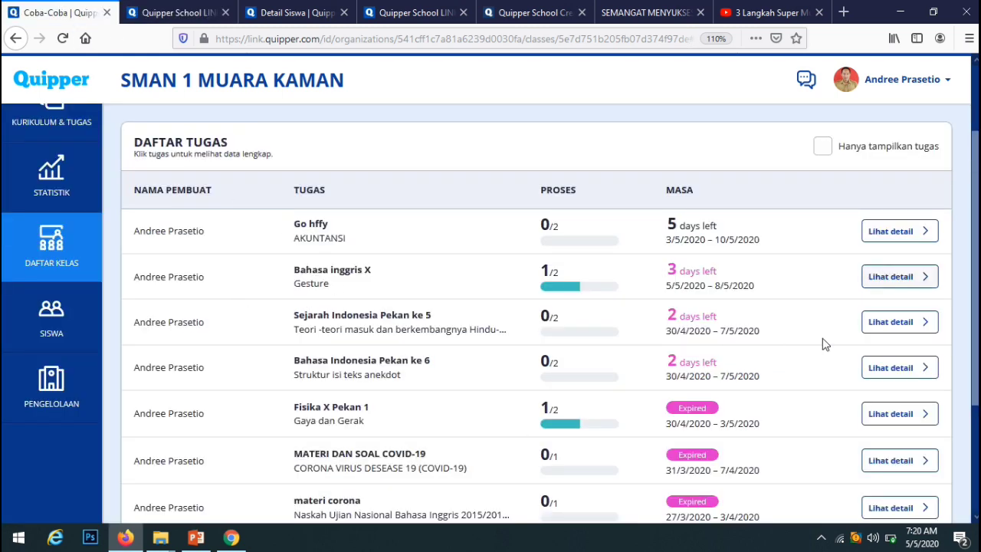